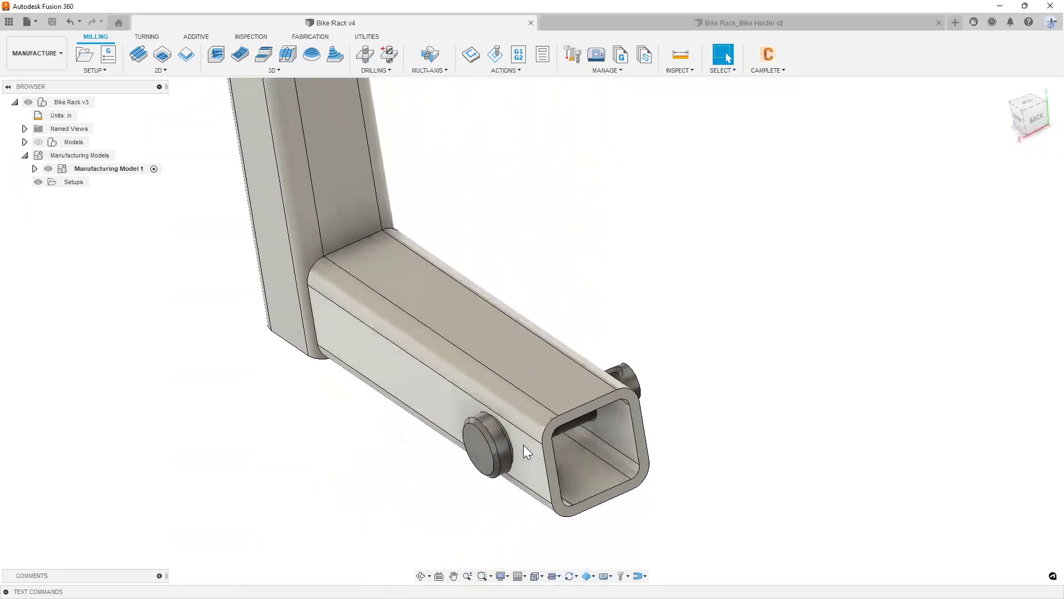
# - Examine the bike rack assembly from the pinned lower tube to the bike holder with raised YEEEEEAAH lettering
pyautogui.scroll(-10, 342, 478)
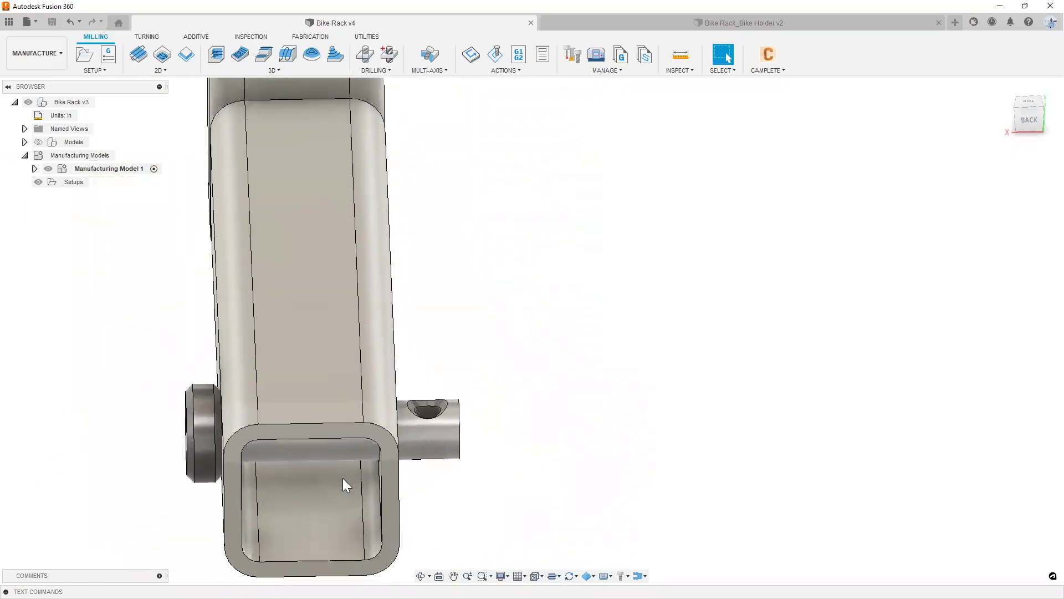
pyautogui.keyDown('shift'); pyautogui.moveTo(345, 477); pyautogui.dragTo(257, 351, button='middle'); pyautogui.keyUp('shift')
pyautogui.scroll(8, 370, 469)
pyautogui.scroll(2, 573, 335)
pyautogui.scroll(-2, 450, 369)
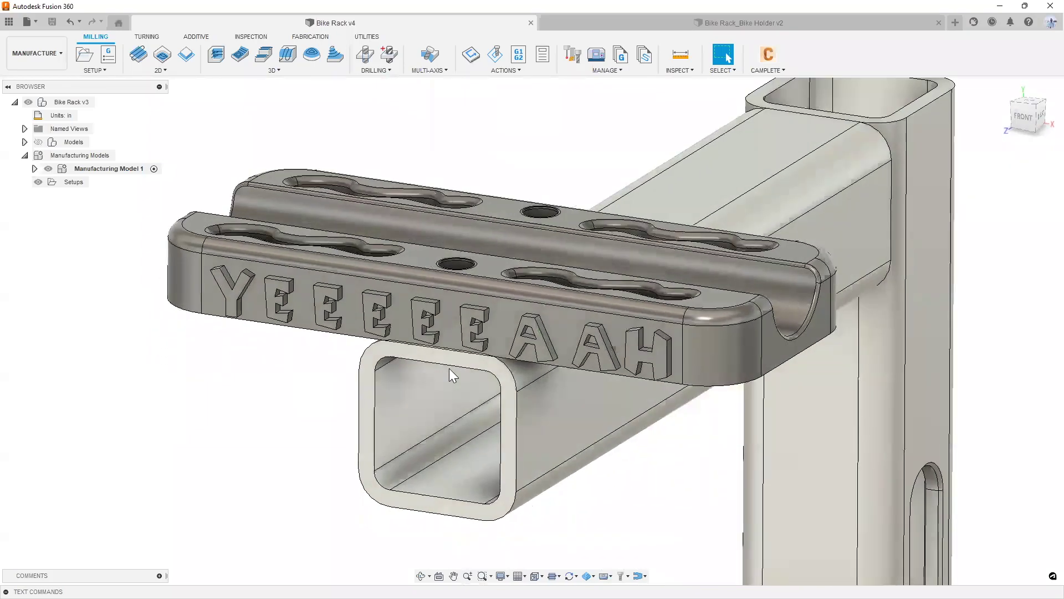
pyautogui.keyDown('shift'); pyautogui.moveTo(376, 302); pyautogui.dragTo(218, 290, button='middle'); pyautogui.keyUp('shift')
pyautogui.scroll(2, 504, 322)
pyautogui.scroll(-2, 505, 321)
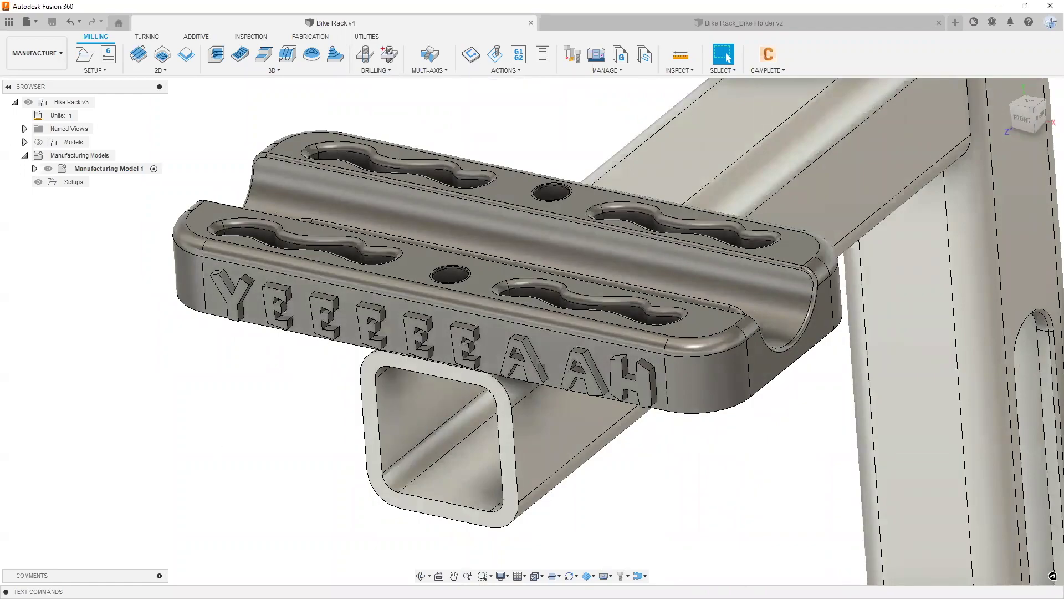
pyautogui.keyDown('shift'); pyautogui.moveTo(379, 273); pyautogui.dragTo(379, 312, button='middle'); pyautogui.keyUp('shift')
pyautogui.scroll(1, 379, 303)
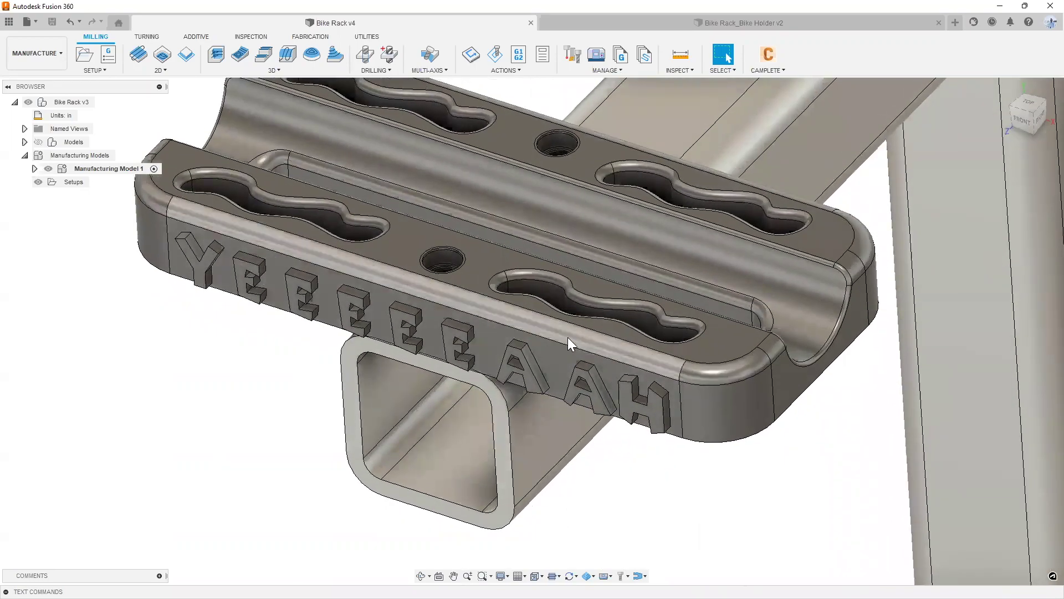
pyautogui.keyDown('shift'); pyautogui.moveTo(178, 347); pyautogui.dragTo(184, 316, button='middle'); pyautogui.keyUp('shift')
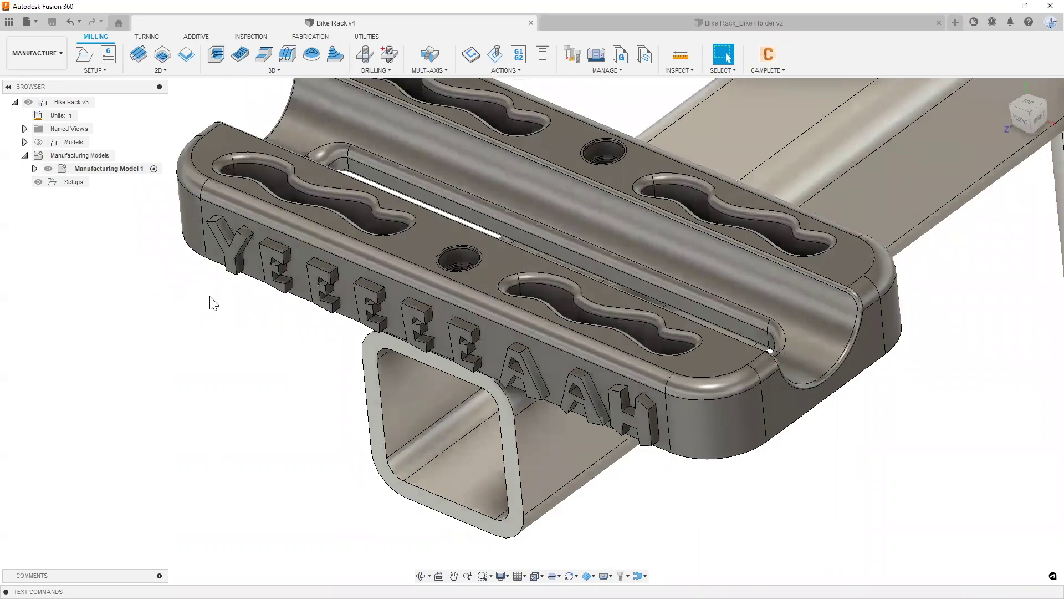
pyautogui.scroll(2, 205, 295)
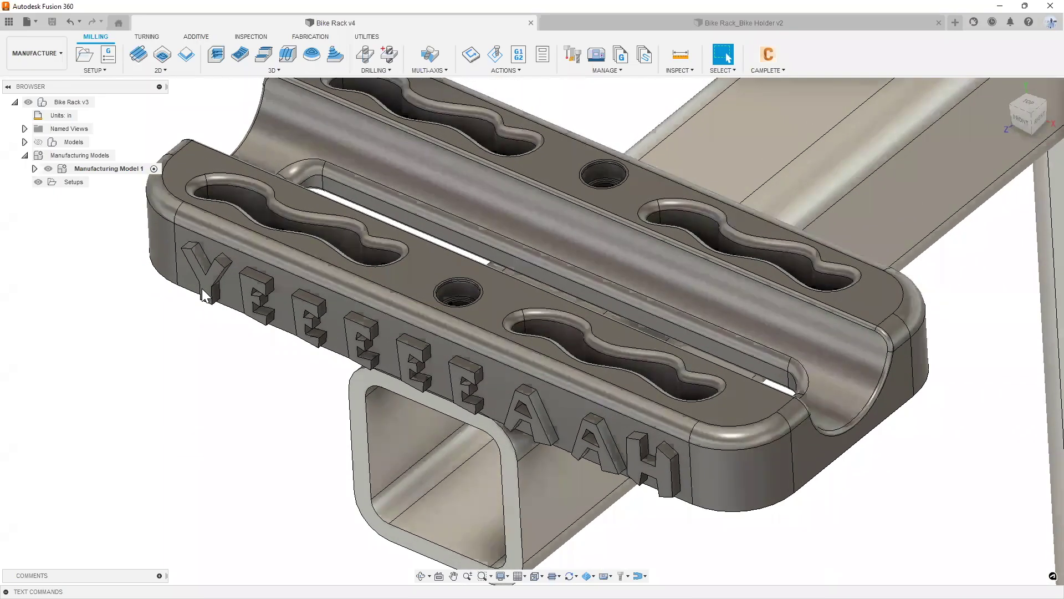
pyautogui.keyDown('shift'); pyautogui.moveTo(203, 289); pyautogui.dragTo(232, 261, button='middle'); pyautogui.keyUp('shift')
pyautogui.keyDown('shift'); pyautogui.moveTo(236, 220); pyautogui.dragTo(294, 222, button='middle'); pyautogui.keyUp('shift')
pyautogui.keyDown('shift'); pyautogui.moveTo(425, 229); pyautogui.dragTo(461, 231, button='middle'); pyautogui.keyUp('shift')
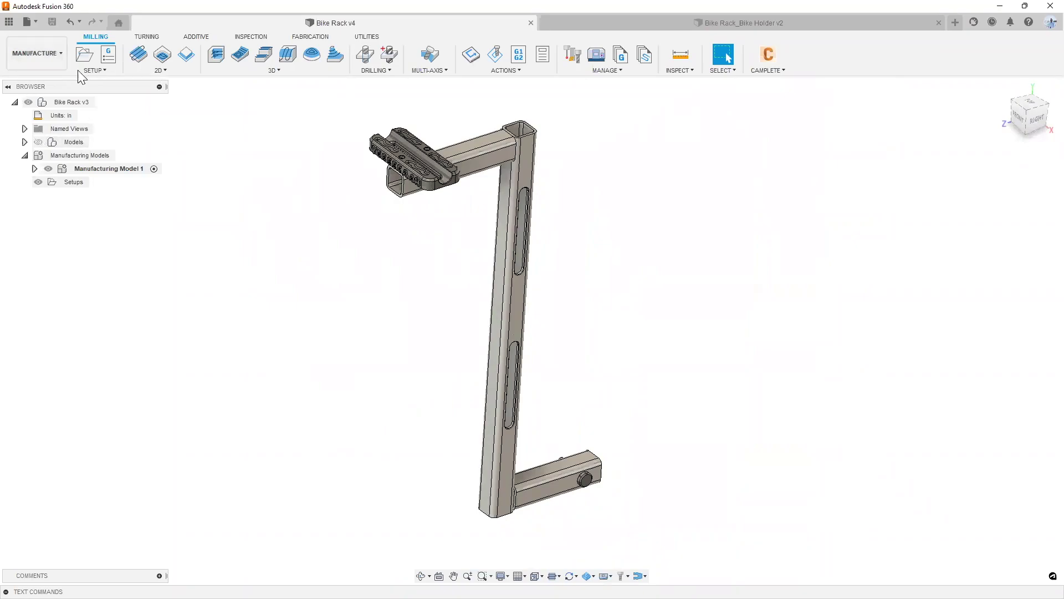
pyautogui.click(43, 67)
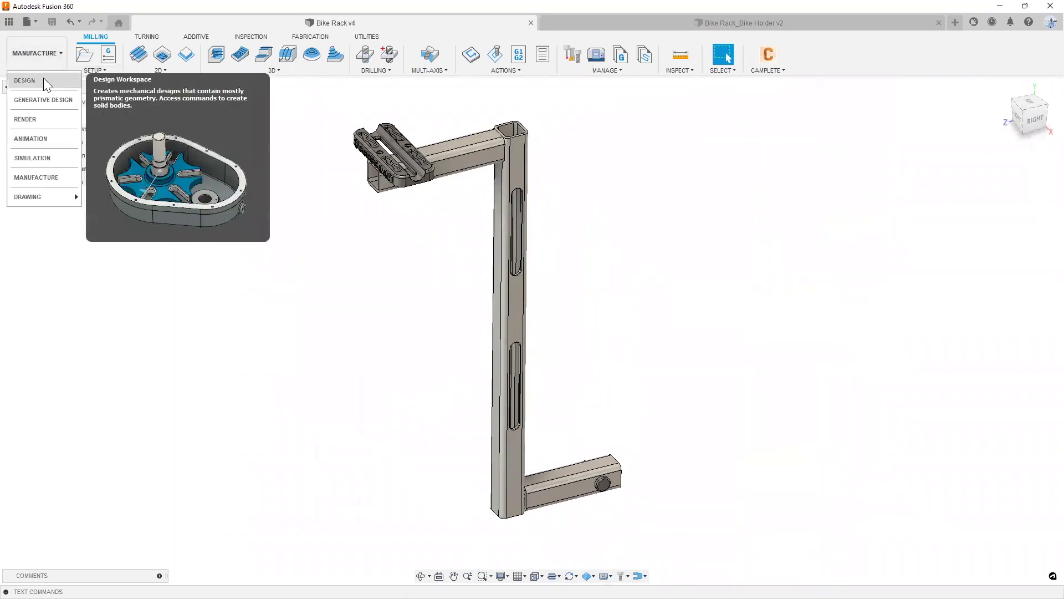
pyautogui.click(134, 266)
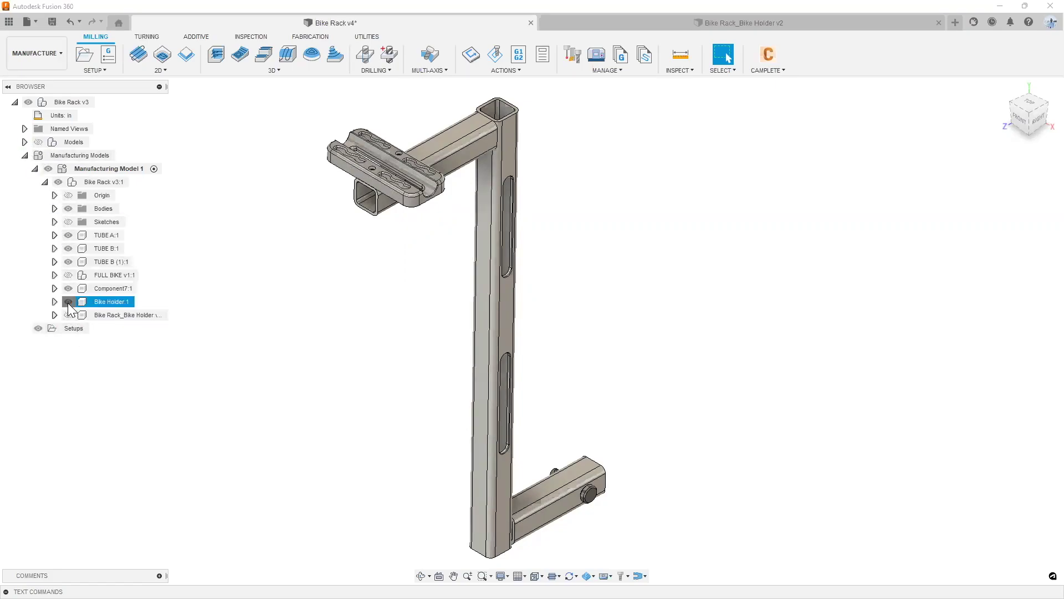
# - Hide Bike Holder:1, TUBE A:1, Component7:1 and TUBE B (1):1 in the manufacturing model so only TUBE B:1 is displayed
pyautogui.scroll(3, 290, 280)
pyautogui.middleClick(290, 280)
pyautogui.middleClick(290, 281)
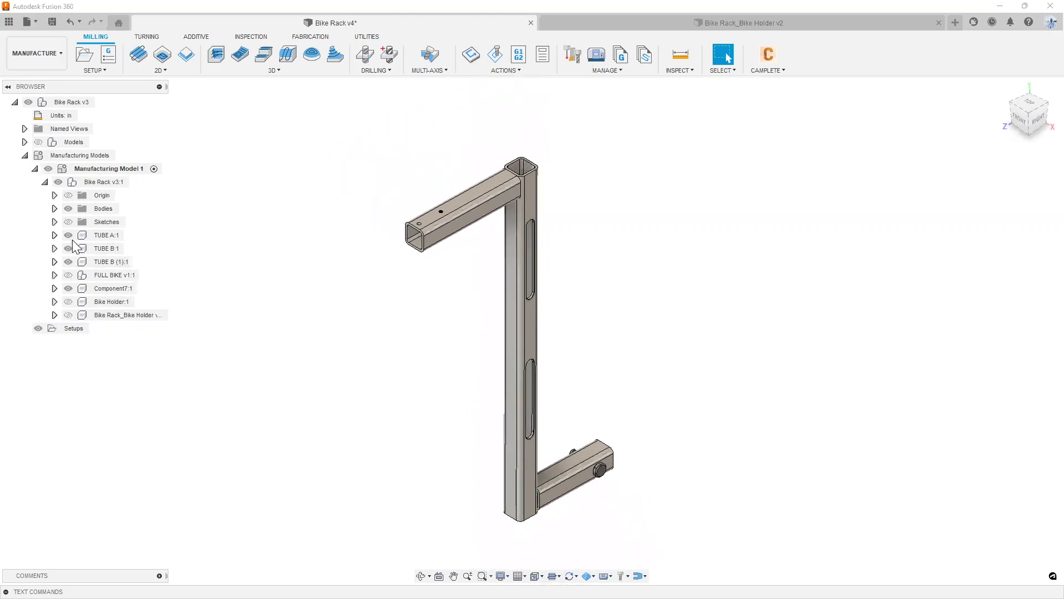
pyautogui.click(70, 289)
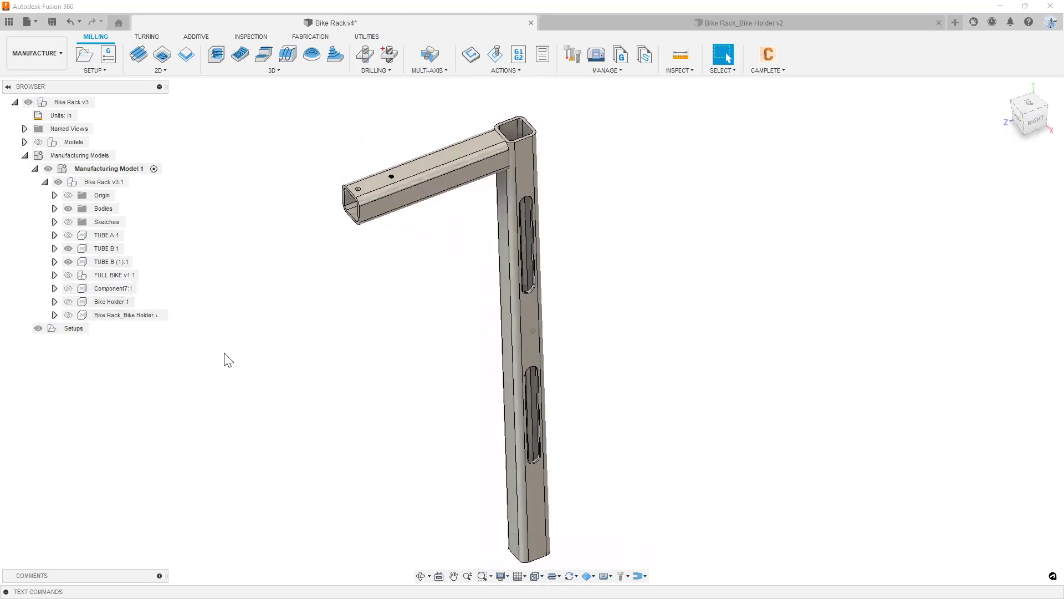
pyautogui.click(68, 262)
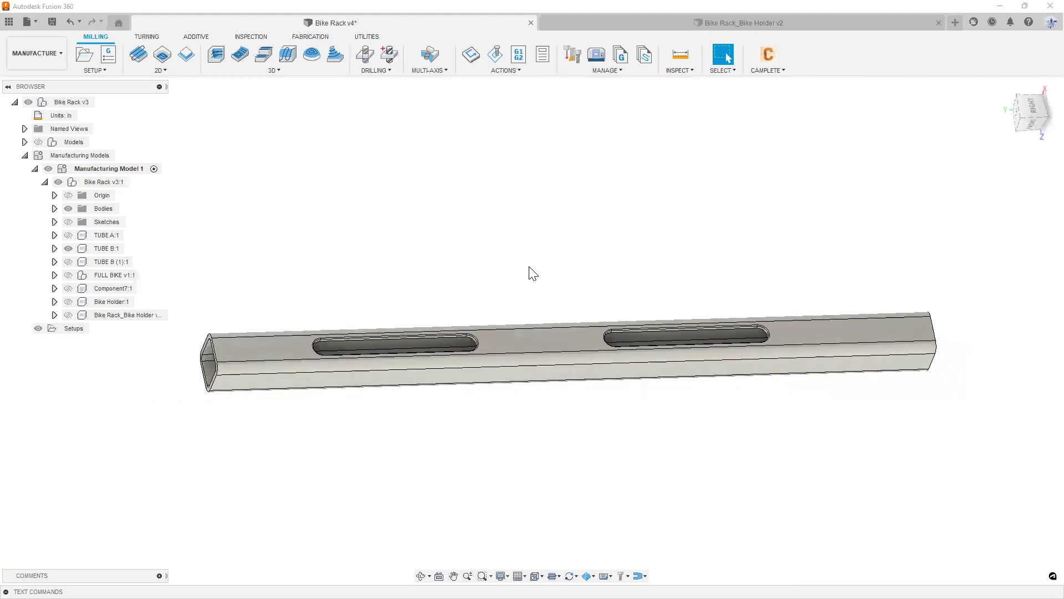
pyautogui.click(46, 181)
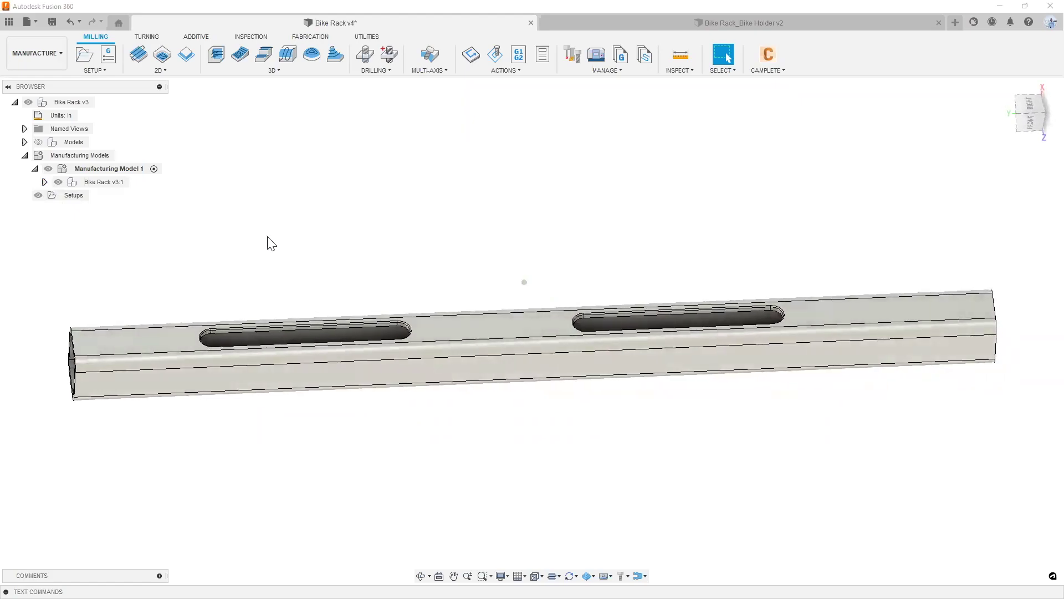
# - Examine the two long slots and the open end of the isolated square tube
pyautogui.scroll(-3, 293, 264)
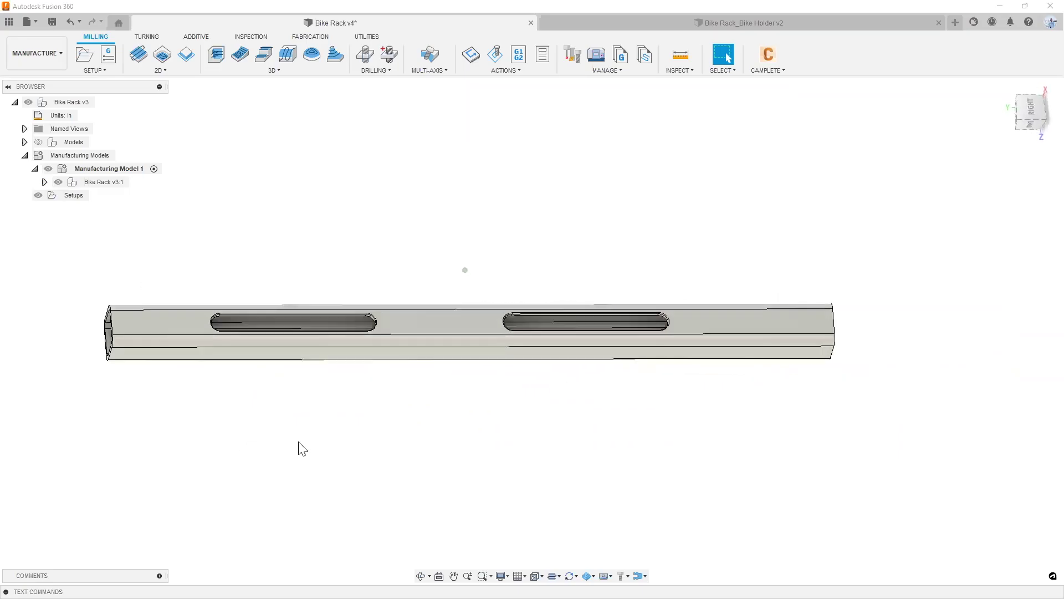
pyautogui.scroll(5, 218, 324)
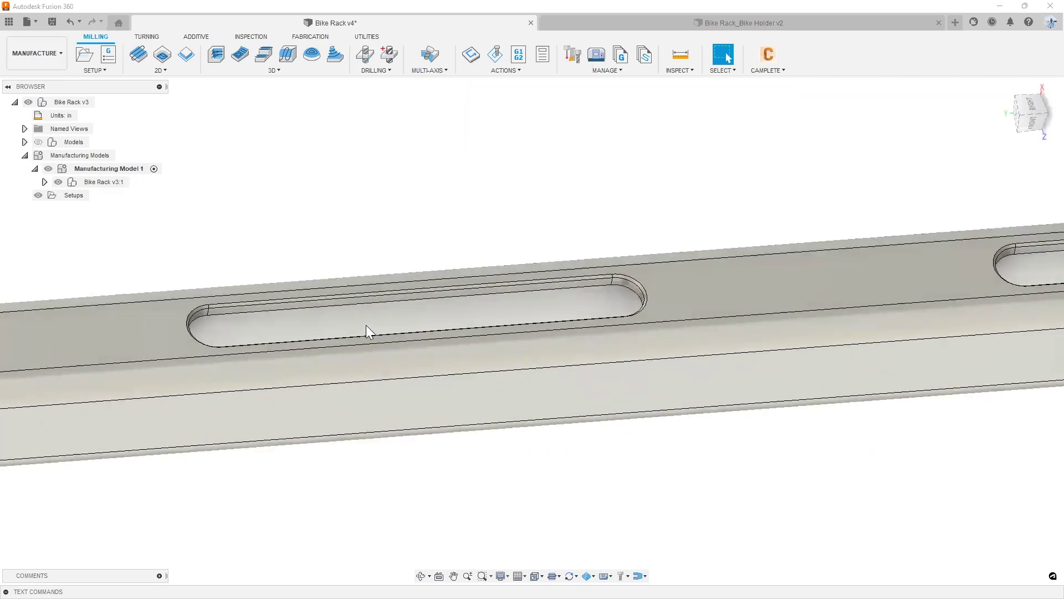
pyautogui.scroll(-3, 366, 325)
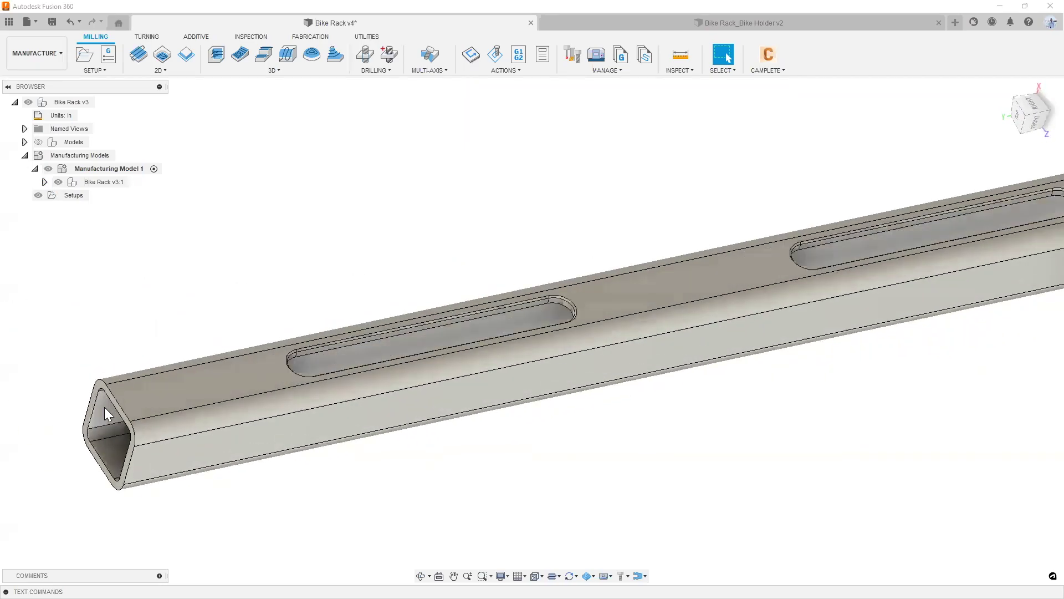
pyautogui.click(105, 407)
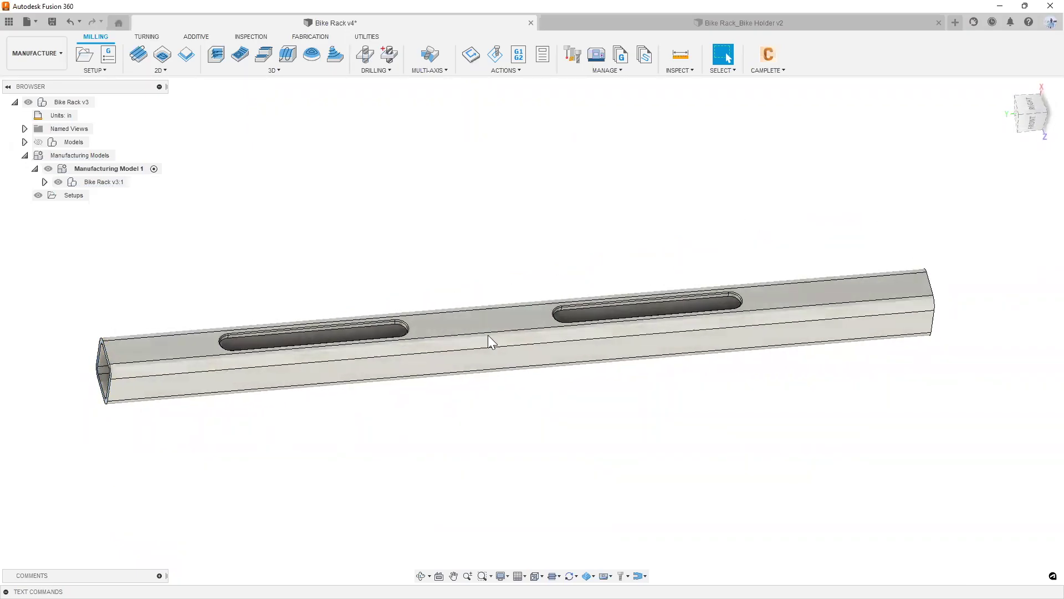
pyautogui.scroll(5, 119, 357)
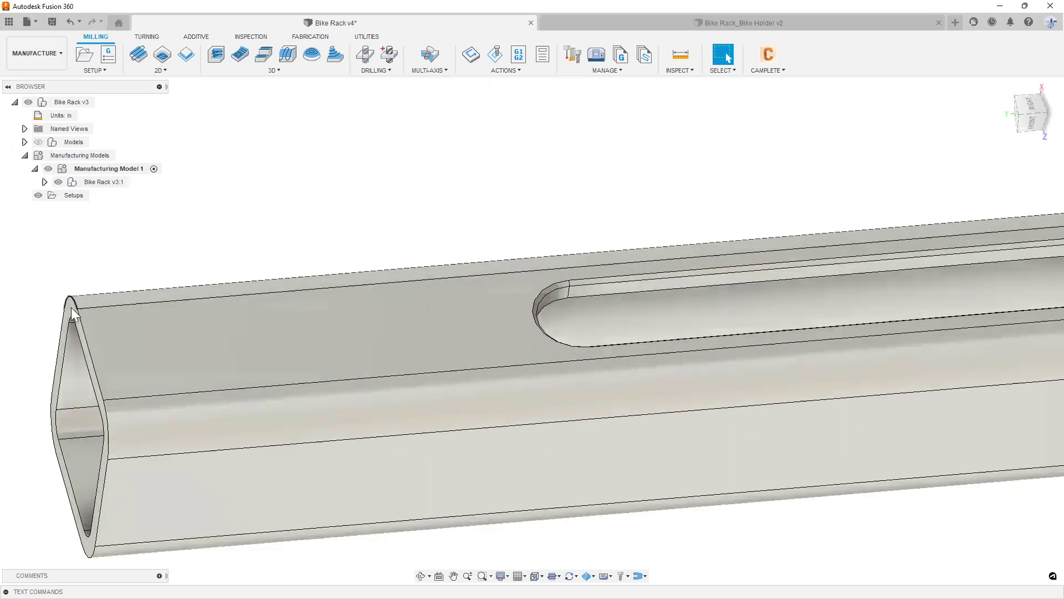
pyautogui.scroll(-3, 71, 310)
pyautogui.scroll(-1, 133, 385)
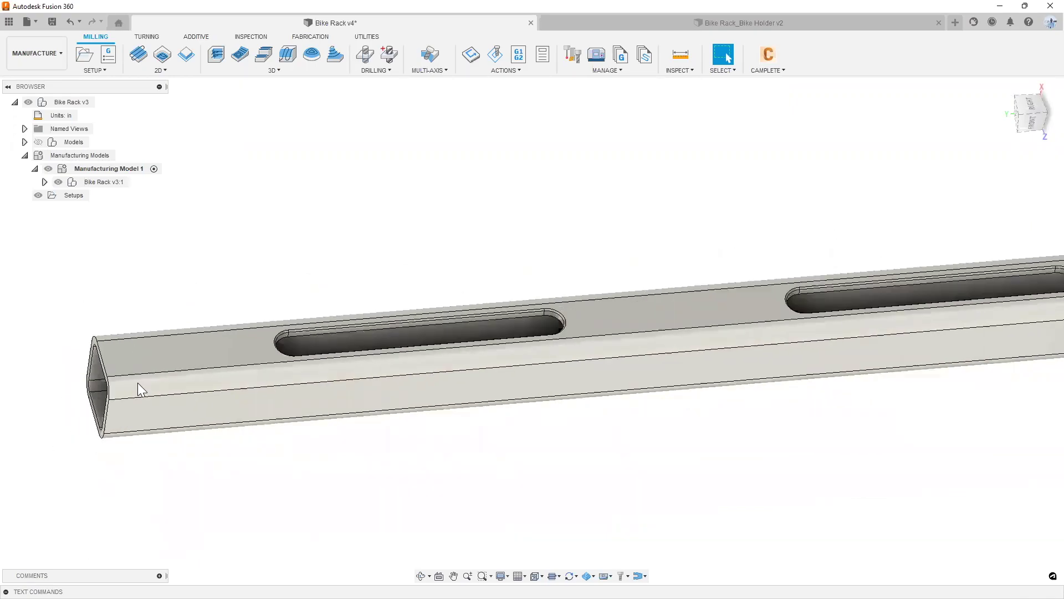
pyautogui.scroll(5, 154, 366)
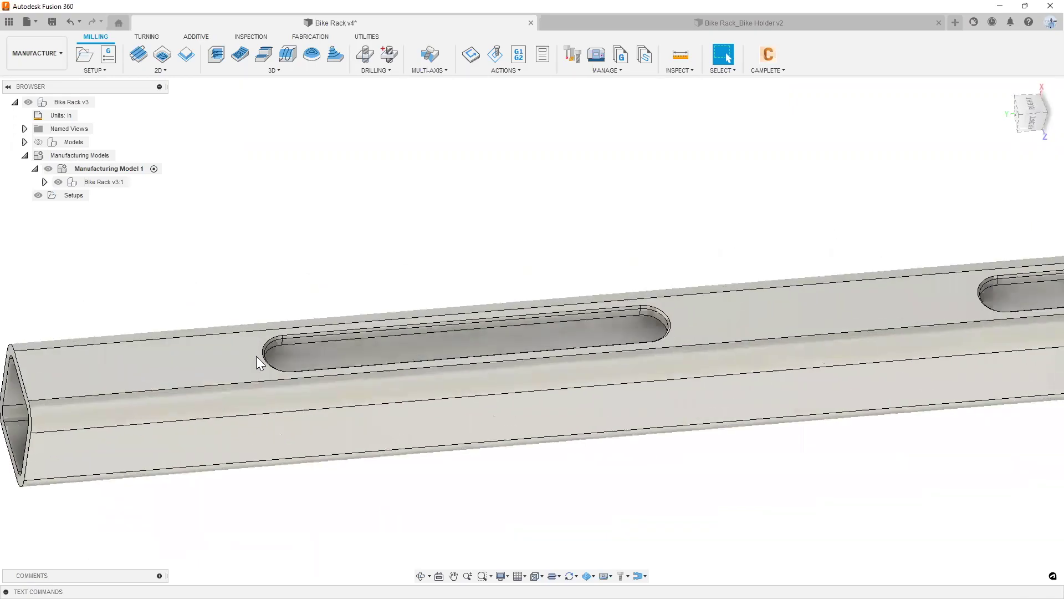
pyautogui.keyDown('shift'); pyautogui.moveTo(304, 338); pyautogui.dragTo(183, 205, button='middle'); pyautogui.keyUp('shift')
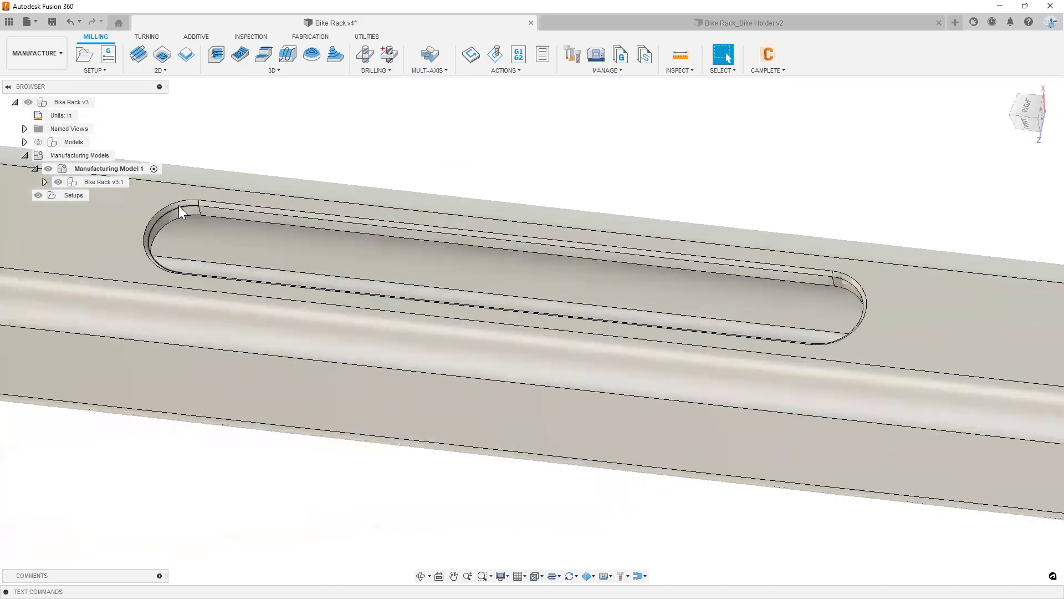
pyautogui.scroll(-2, 244, 385)
pyautogui.scroll(-6, 320, 352)
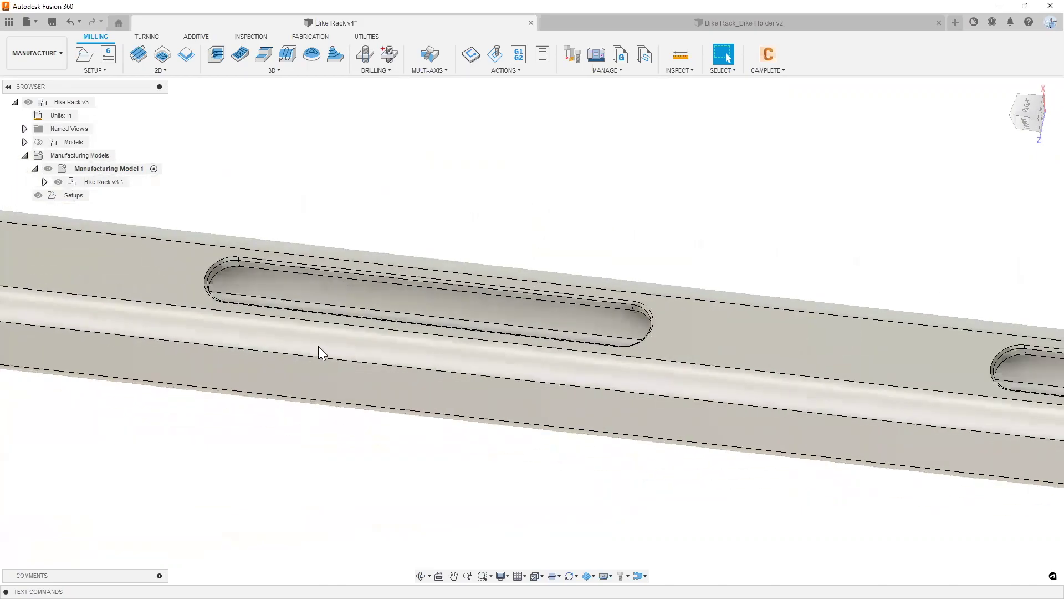
pyautogui.scroll(-4, 323, 353)
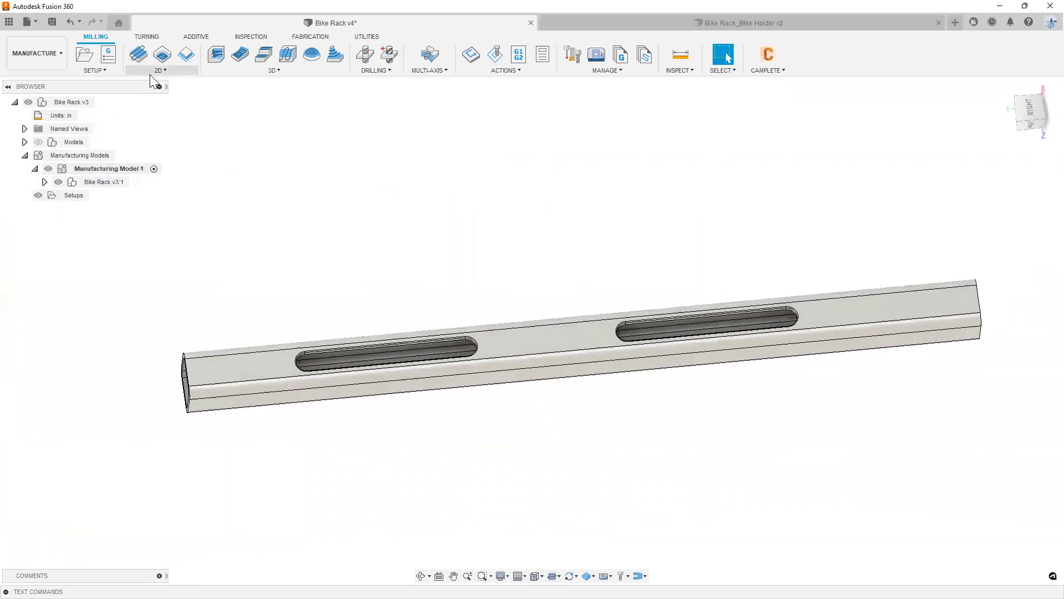
# - Start a new milling setup oriented by Z axis/plane and X axis, using the tube's slotted face for Z
pyautogui.click(86, 54)
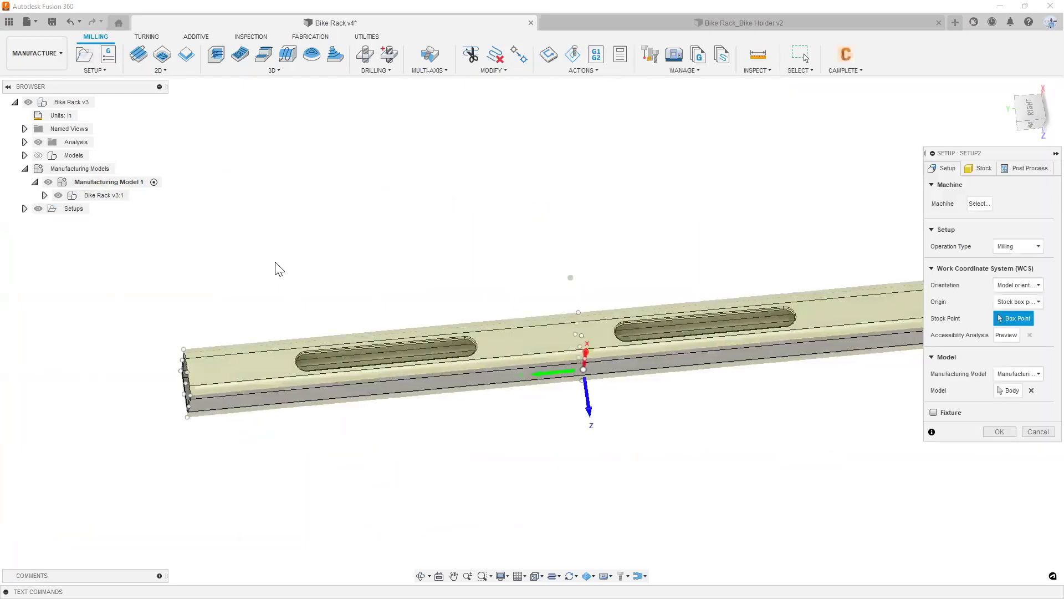
pyautogui.keyDown('shift'); pyautogui.moveTo(591, 367); pyautogui.dragTo(591, 357, button='middle'); pyautogui.keyUp('shift')
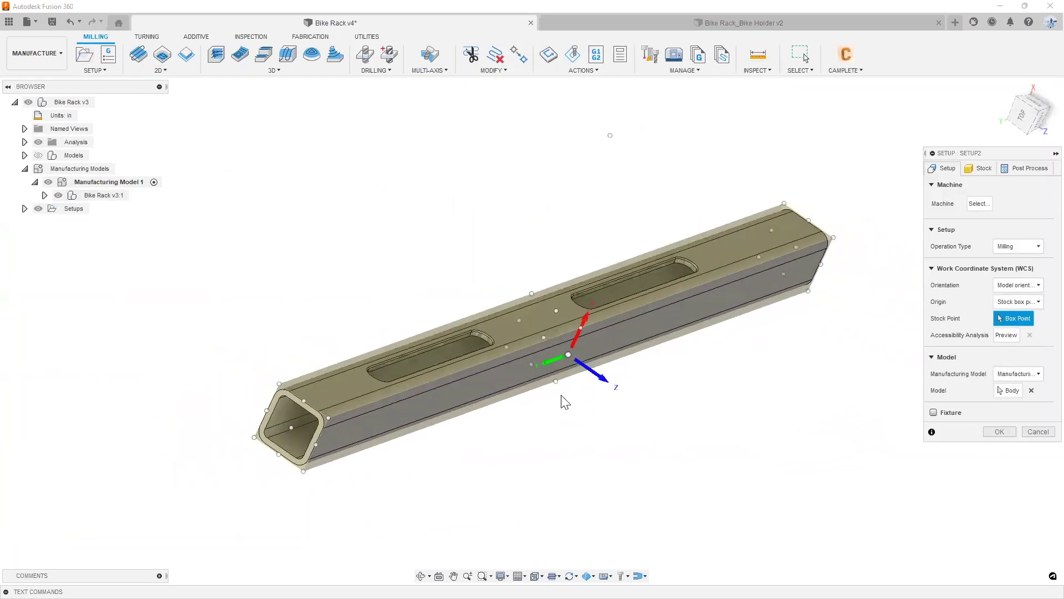
pyautogui.keyDown('shift'); pyautogui.moveTo(567, 397); pyautogui.dragTo(274, 430, button='middle'); pyautogui.keyUp('shift')
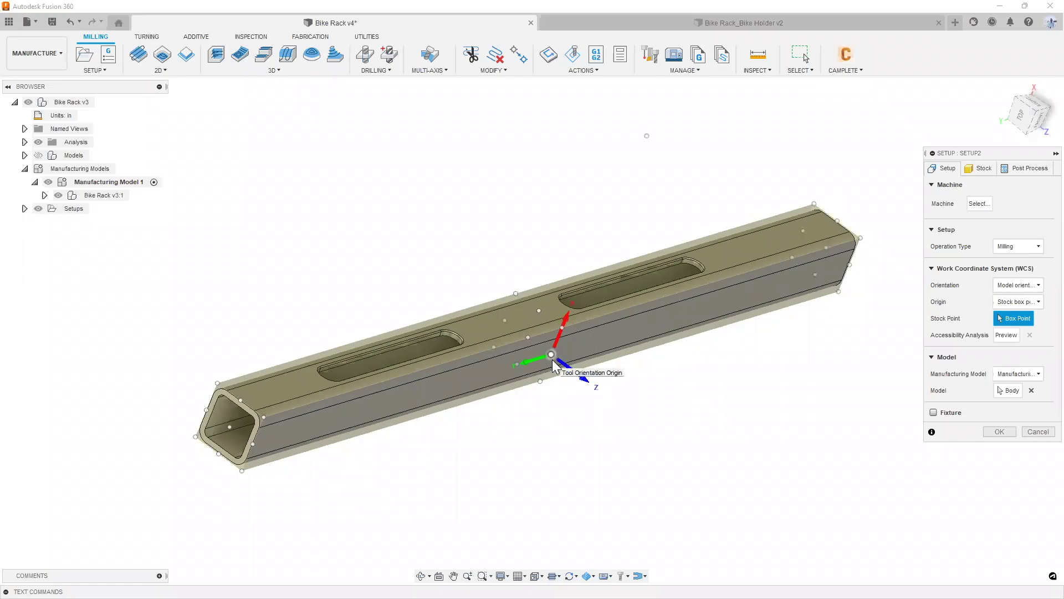
pyautogui.keyDown('shift'); pyautogui.moveTo(553, 363); pyautogui.dragTo(553, 364, button='middle'); pyautogui.keyUp('shift')
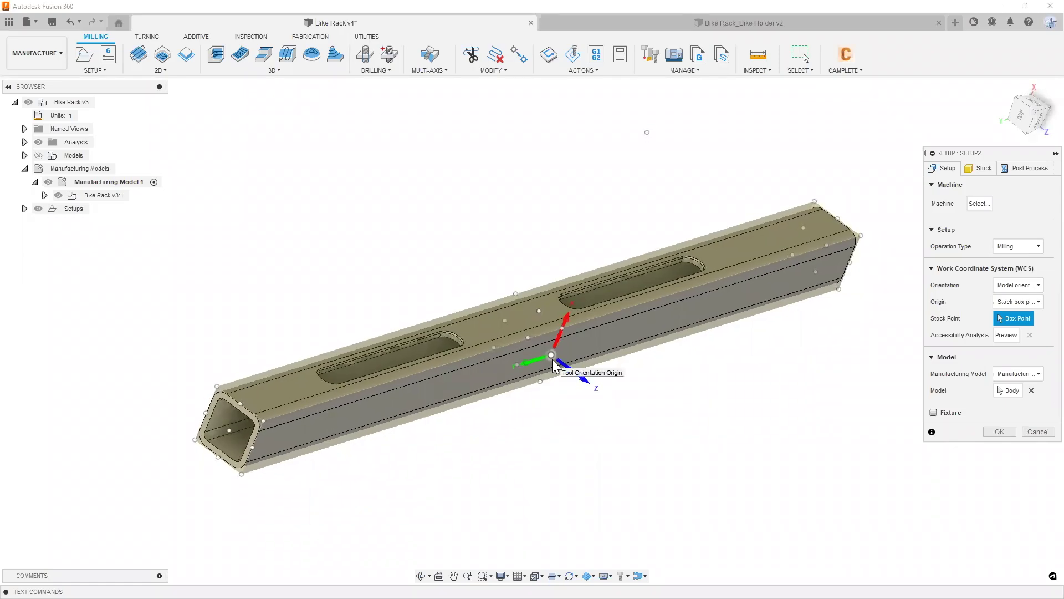
pyautogui.scroll(3, 569, 366)
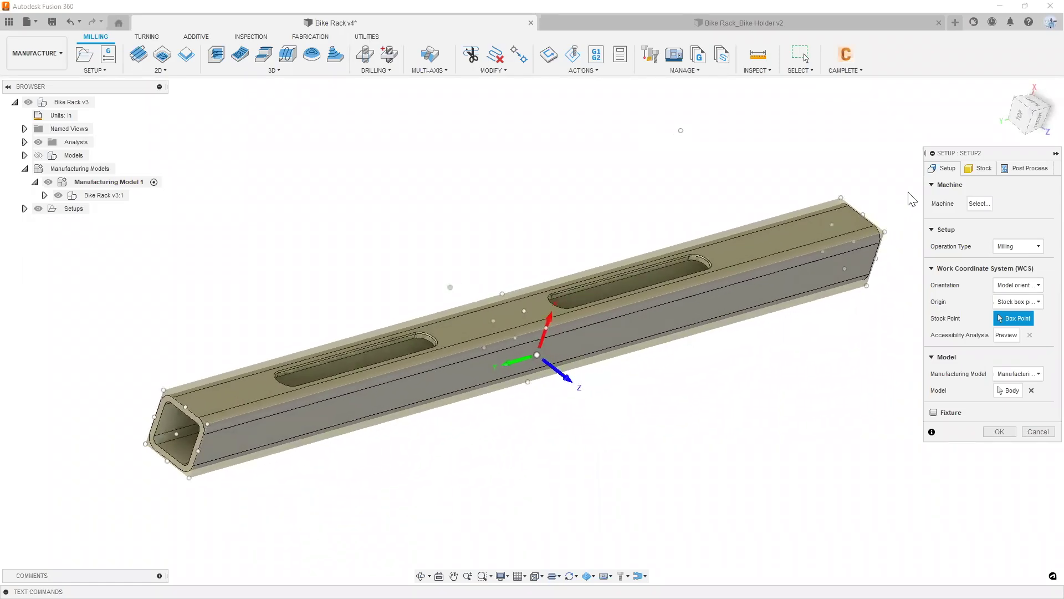
pyautogui.moveTo(965, 157)
pyautogui.mouseDown()
pyautogui.moveTo(903, 142)
pyautogui.moveTo(951, 145)
pyautogui.mouseUp()
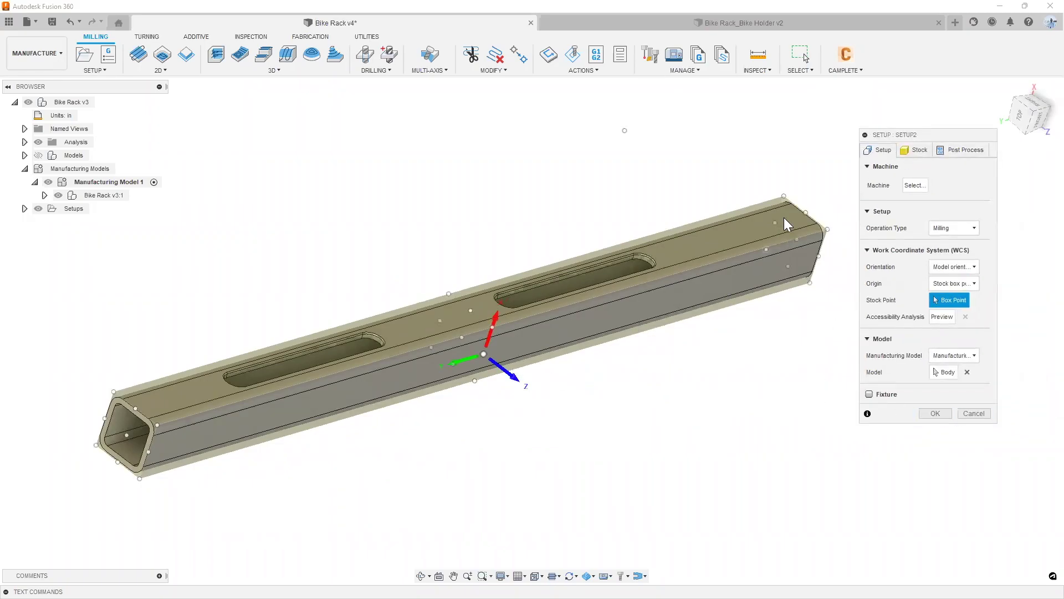
pyautogui.click(952, 267)
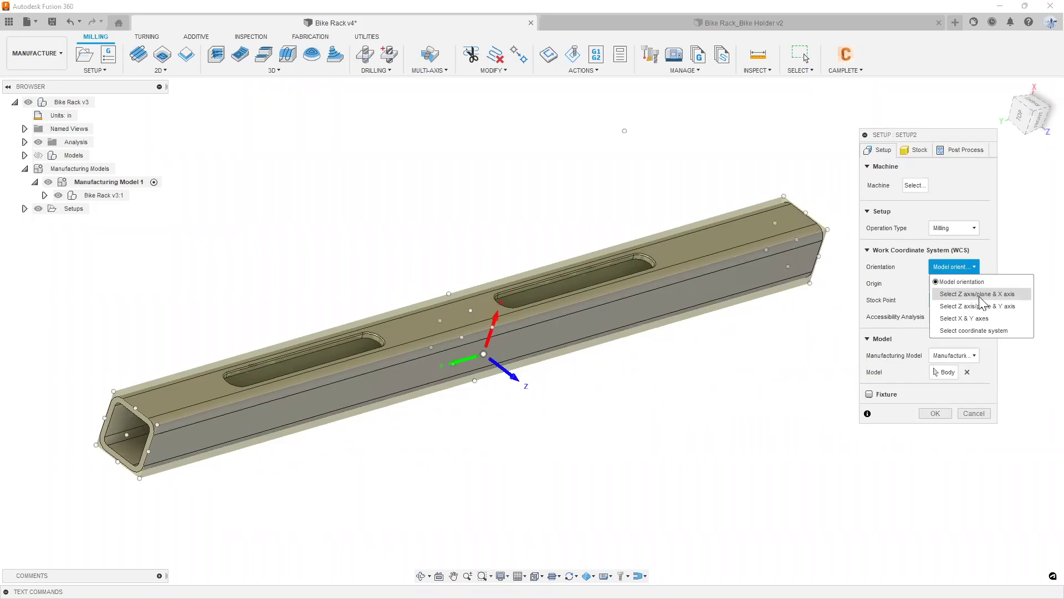
pyautogui.click(980, 295)
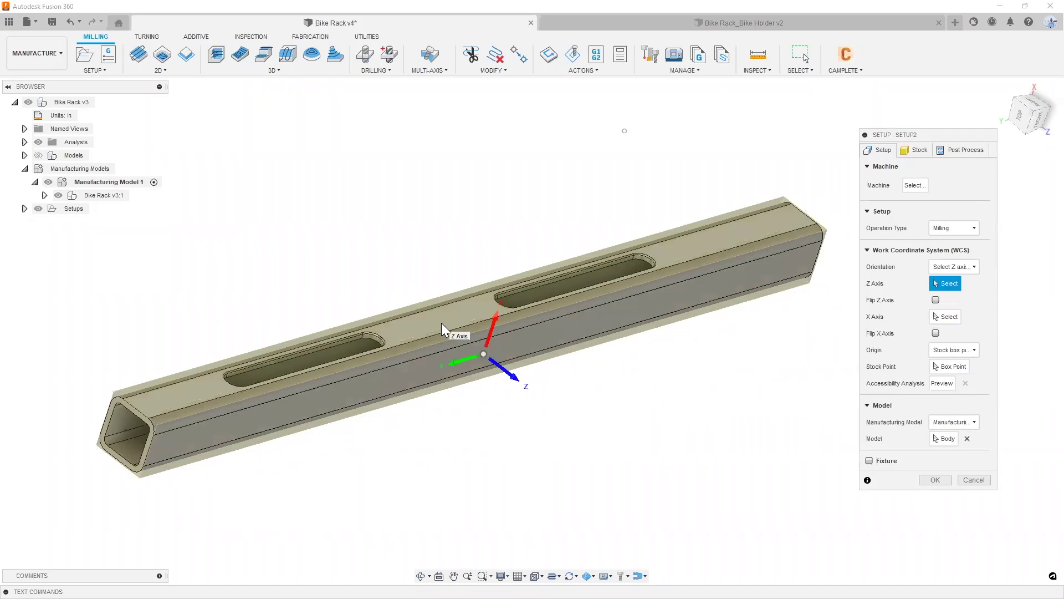
pyautogui.keyDown('shift'); pyautogui.moveTo(459, 319); pyautogui.dragTo(443, 284, button='middle'); pyautogui.keyUp('shift')
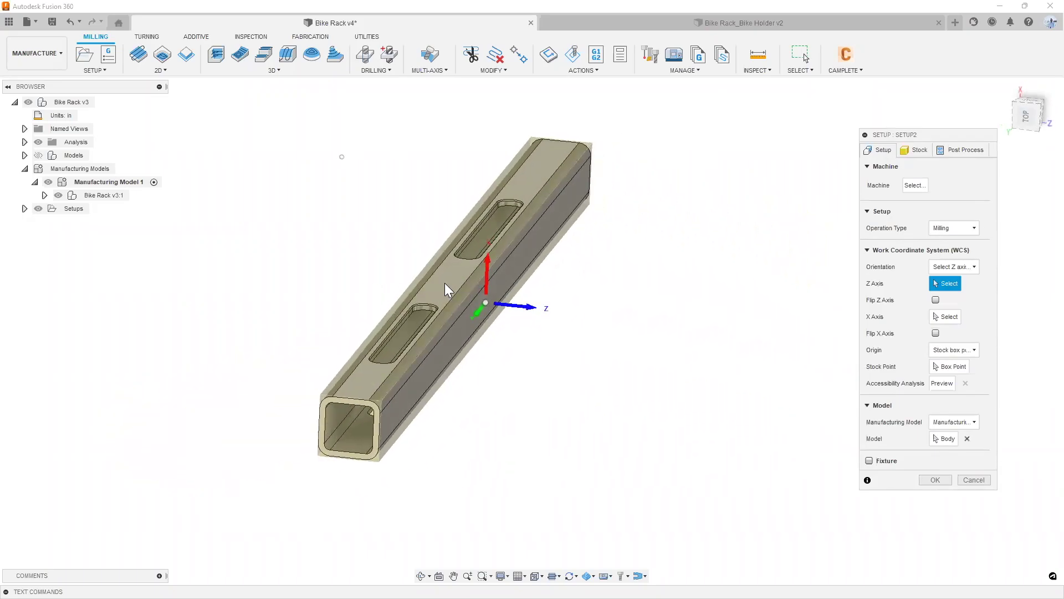
pyautogui.click(445, 285)
# - Align the setup's X axis with a long edge of the tube's slotted face
pyautogui.keyDown('shift'); pyautogui.moveTo(502, 375); pyautogui.dragTo(427, 322, button='middle'); pyautogui.keyUp('shift')
pyautogui.scroll(2, 427, 322)
pyautogui.scroll(-2, 406, 285)
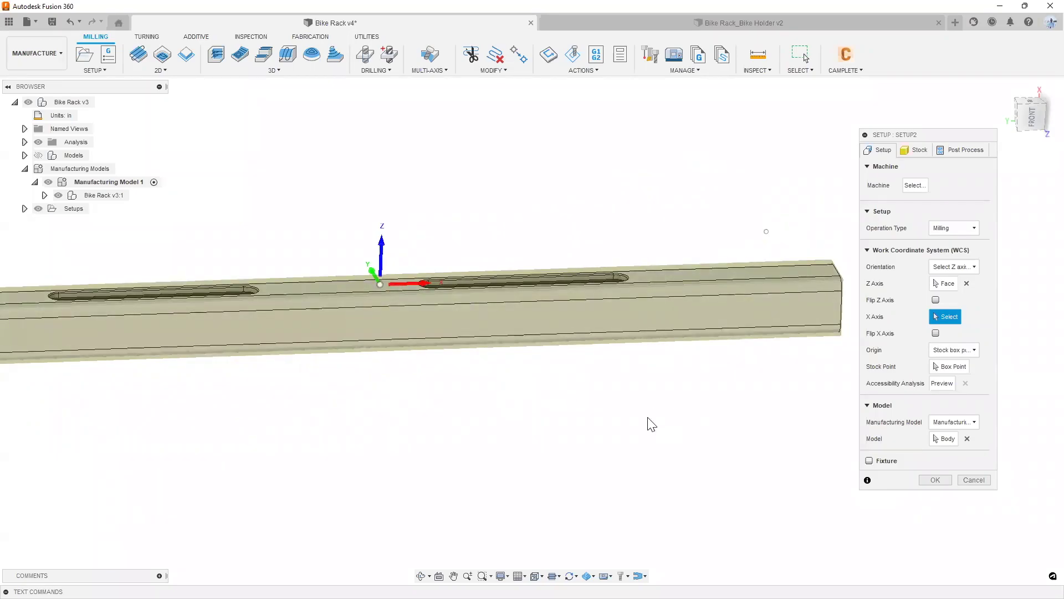
pyautogui.scroll(-2, 663, 407)
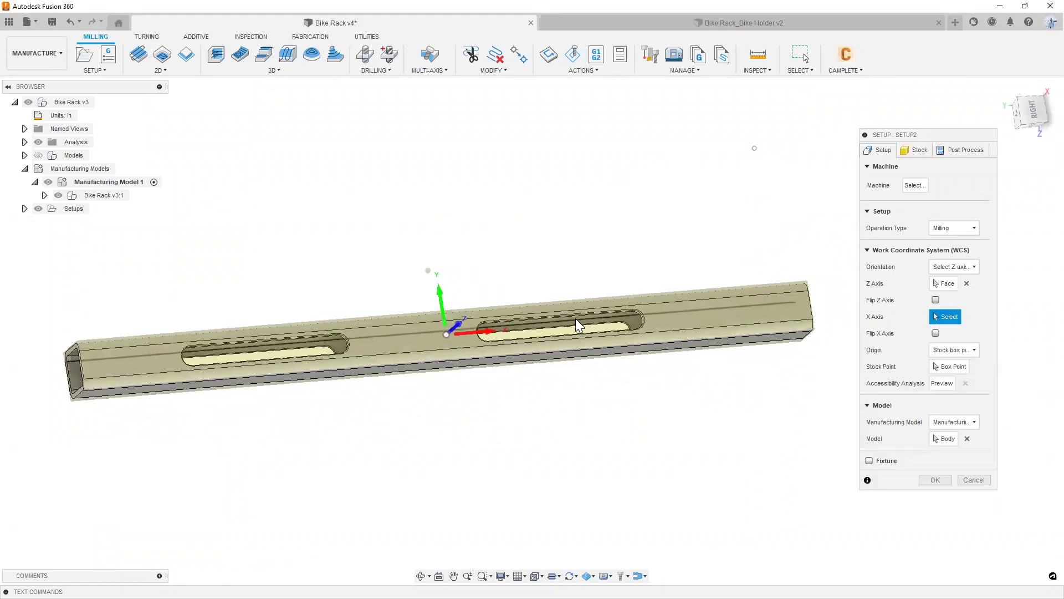
pyautogui.click(683, 301)
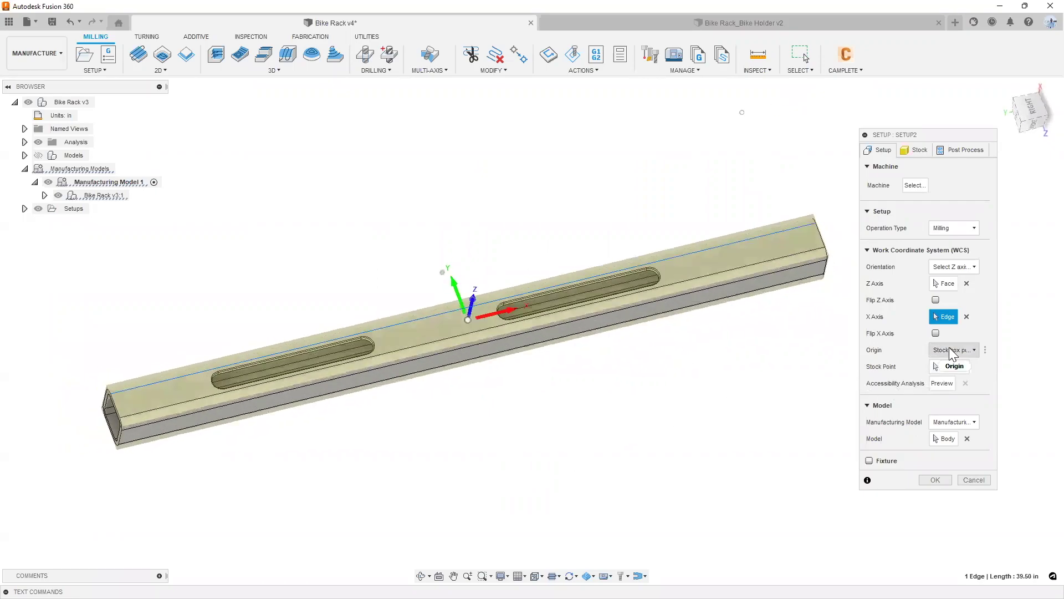
# - Examine the coordinate axes and the stock surrounding the tube, especially at its open end
pyautogui.scroll(3, 484, 254)
pyautogui.scroll(-2, 483, 254)
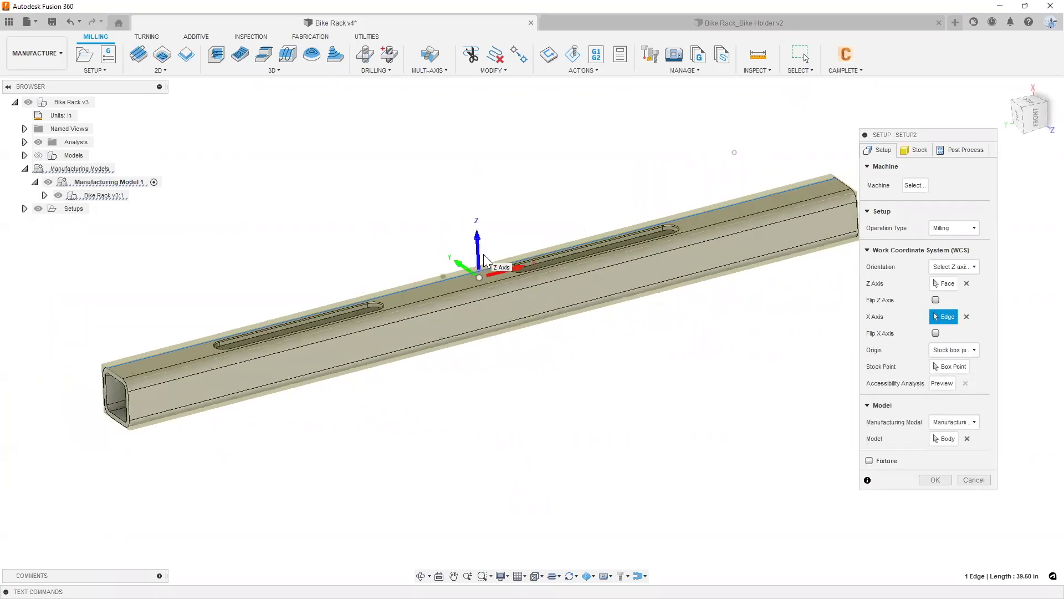
pyautogui.scroll(-2, 528, 294)
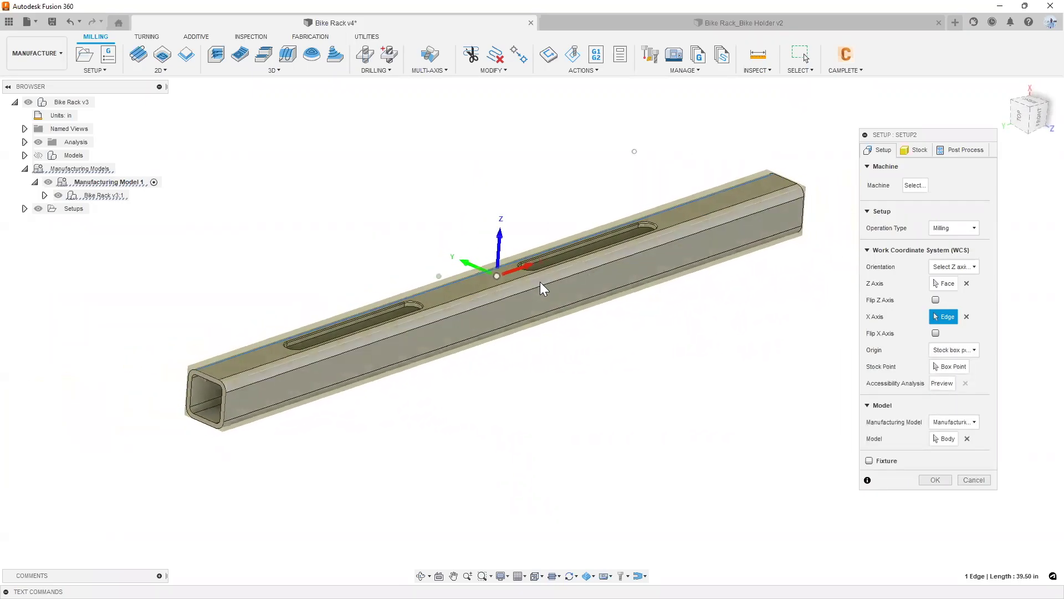
pyautogui.scroll(3, 211, 338)
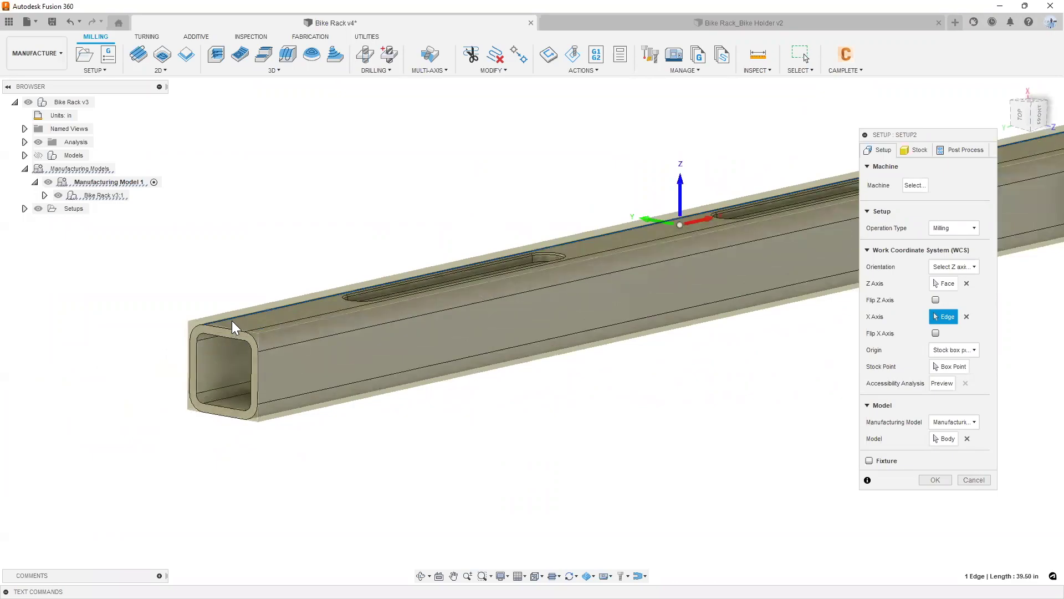
pyautogui.scroll(2, 259, 353)
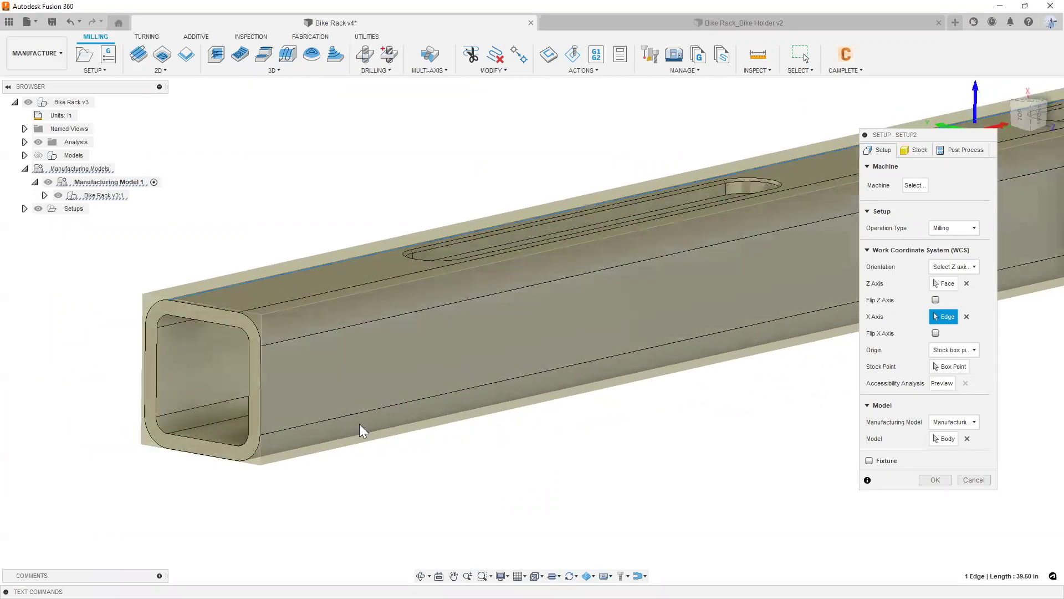
pyautogui.scroll(-2, 295, 440)
pyautogui.scroll(-1, 296, 440)
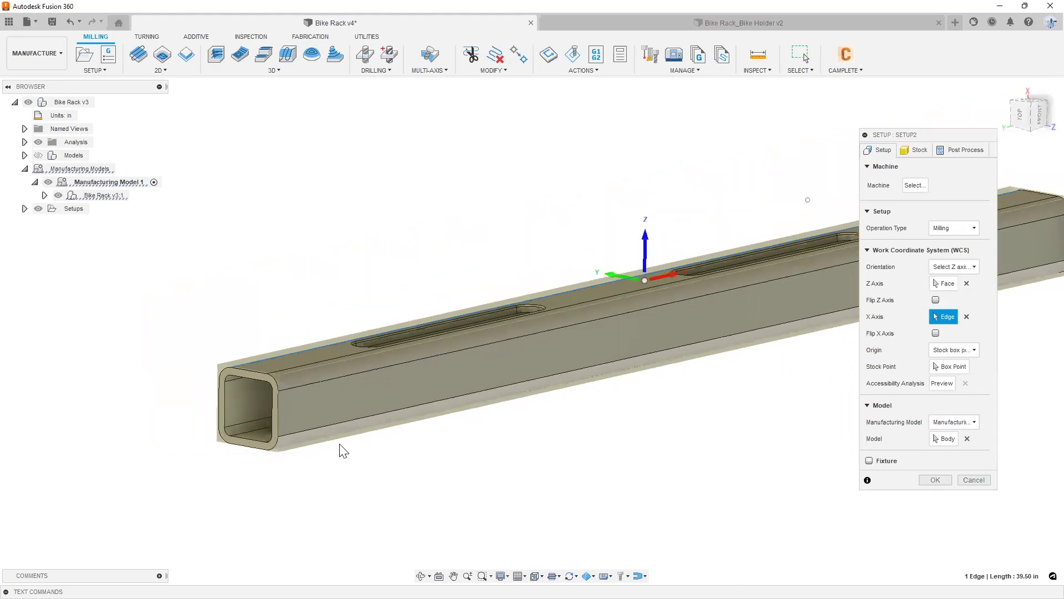
pyautogui.moveTo(523, 418); pyautogui.dragTo(471, 415, button='middle')
pyautogui.scroll(-1, 468, 413)
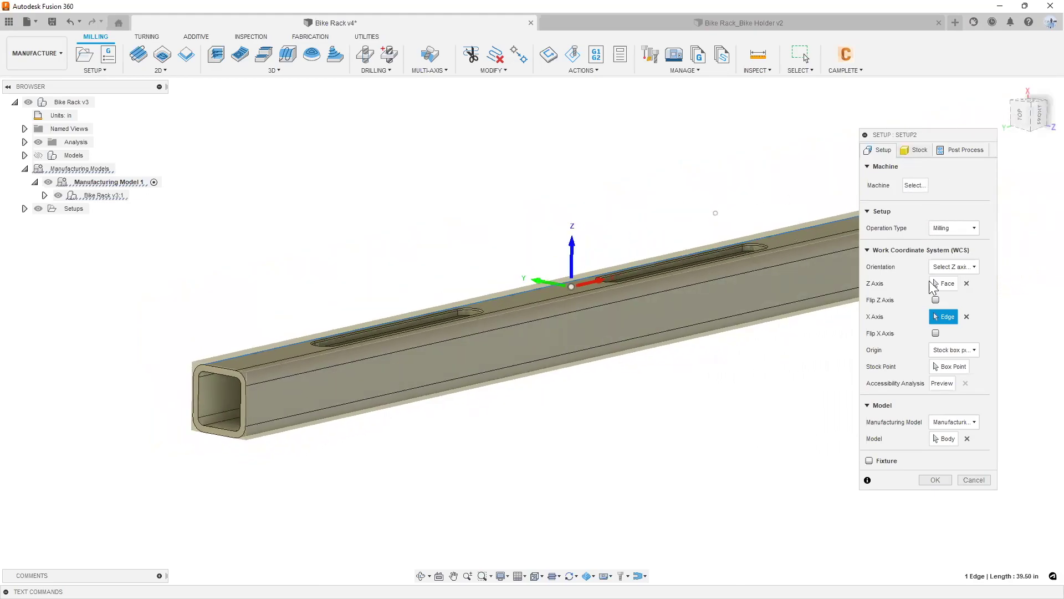
# - Try the model box point and stock box point options for the setup origin, checking the candidate points at the tube's open end
pyautogui.click(953, 350)
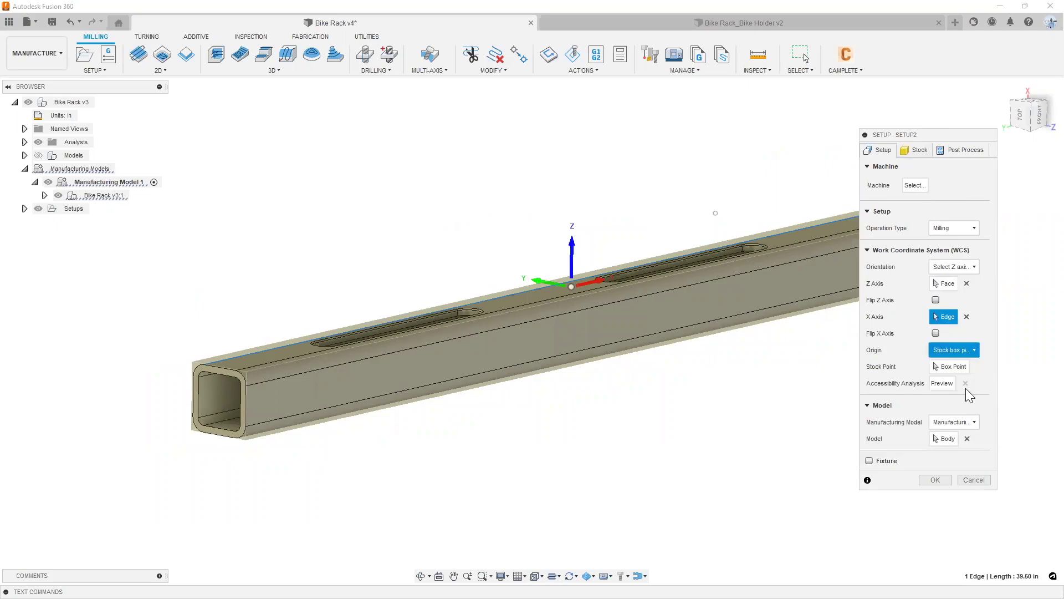
pyautogui.click(966, 389)
pyautogui.click(957, 351)
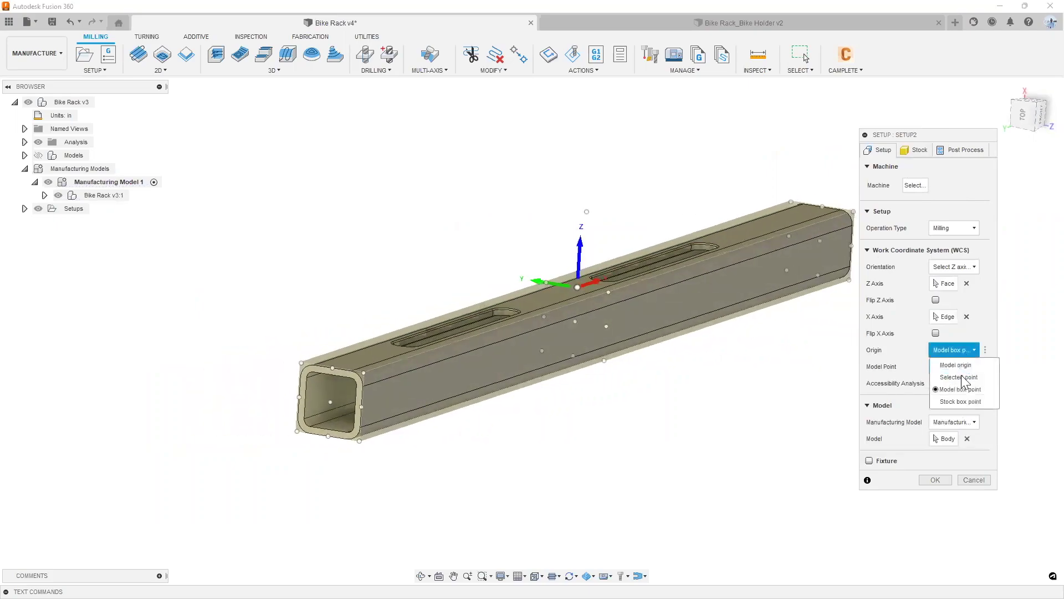
pyautogui.click(967, 400)
pyautogui.scroll(2, 386, 360)
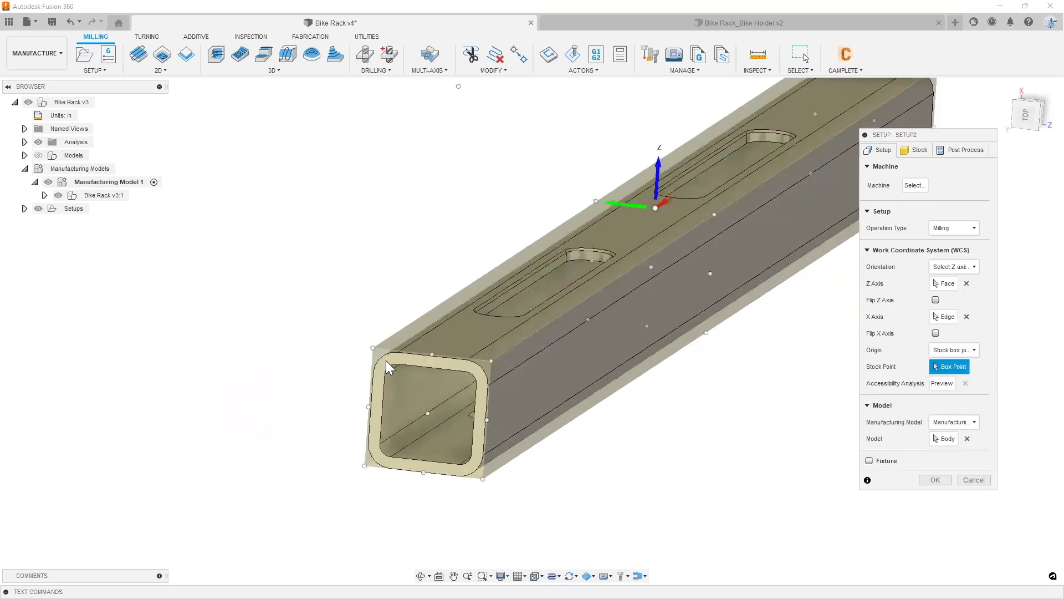
pyautogui.scroll(2, 415, 350)
pyautogui.scroll(2, 383, 223)
pyautogui.scroll(1, 389, 159)
pyautogui.scroll(4, 339, 161)
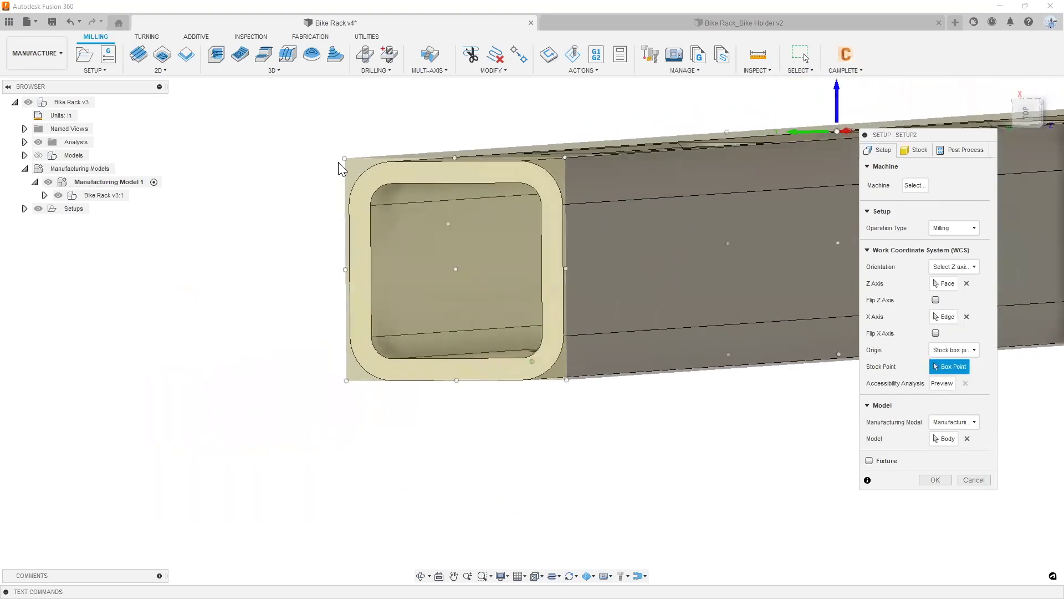
# - Set the setup's origin to a model box point
pyautogui.click(960, 351)
pyautogui.click(959, 392)
pyautogui.scroll(-2, 275, 329)
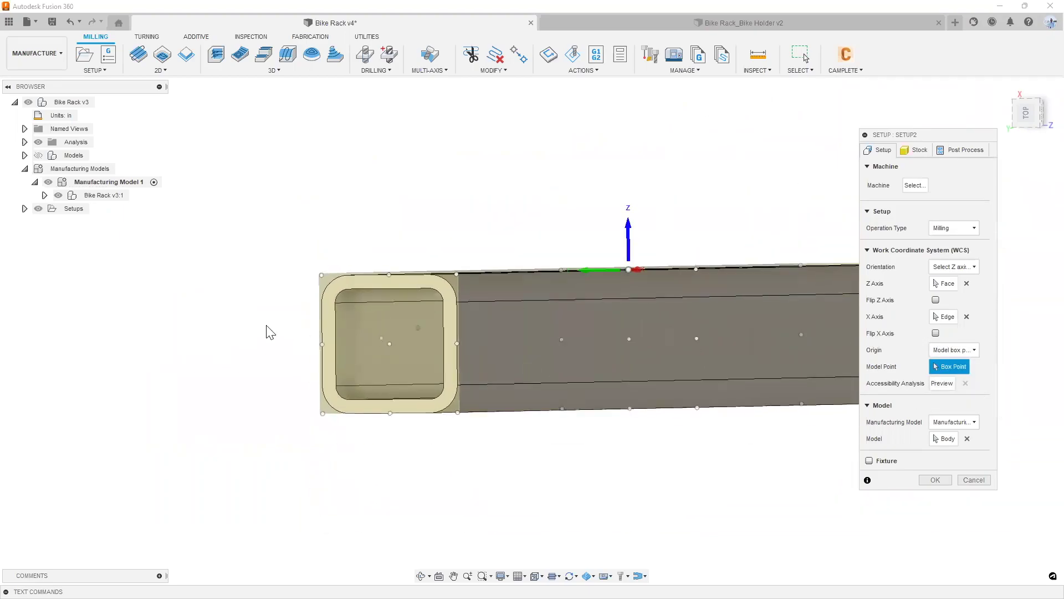
pyautogui.keyDown('shift'); pyautogui.moveTo(271, 319); pyautogui.dragTo(443, 376, button='middle'); pyautogui.keyUp('shift')
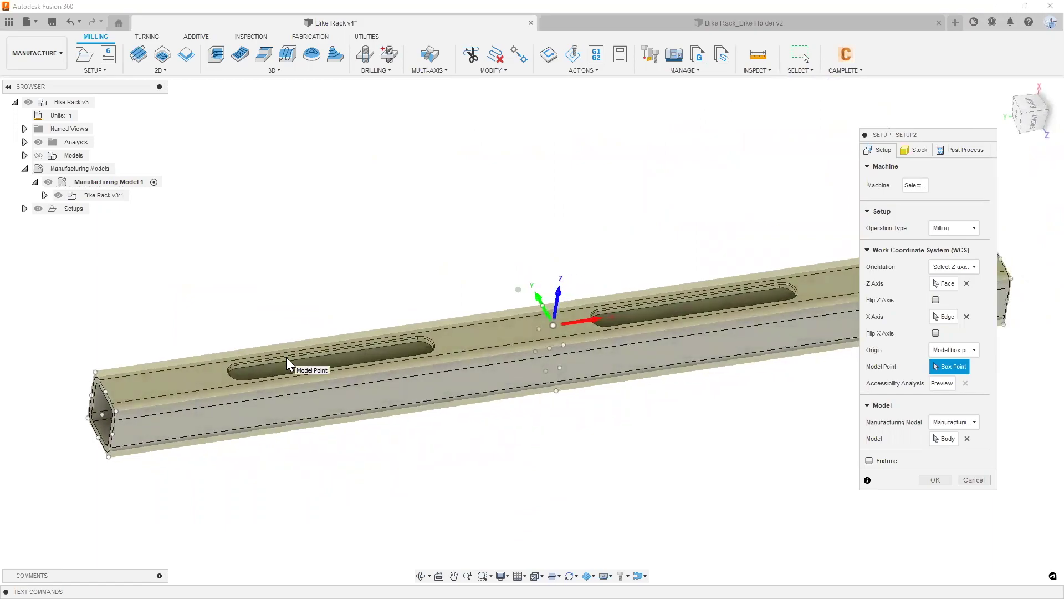
pyautogui.keyDown('shift'); pyautogui.moveTo(284, 368); pyautogui.dragTo(332, 352, button='middle'); pyautogui.keyUp('shift')
pyautogui.keyDown('shift'); pyautogui.moveTo(693, 463); pyautogui.dragTo(918, 367, button='middle'); pyautogui.keyUp('shift')
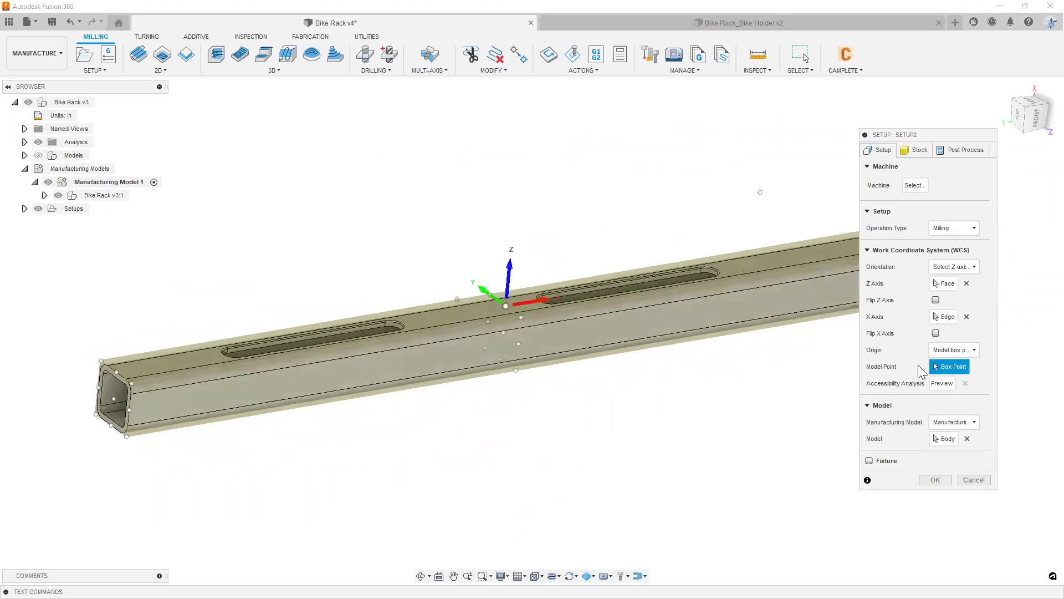
# - Examine where the origin sits on the tube's slotted face relative to the stock, including from the front view
pyautogui.scroll(5, 522, 303)
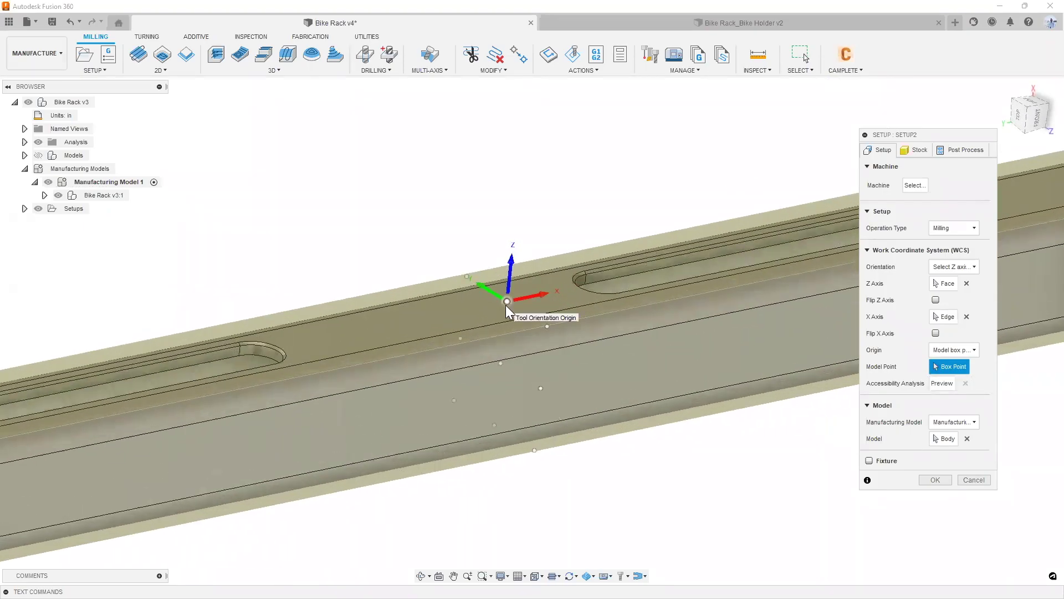
pyautogui.scroll(-5, 506, 305)
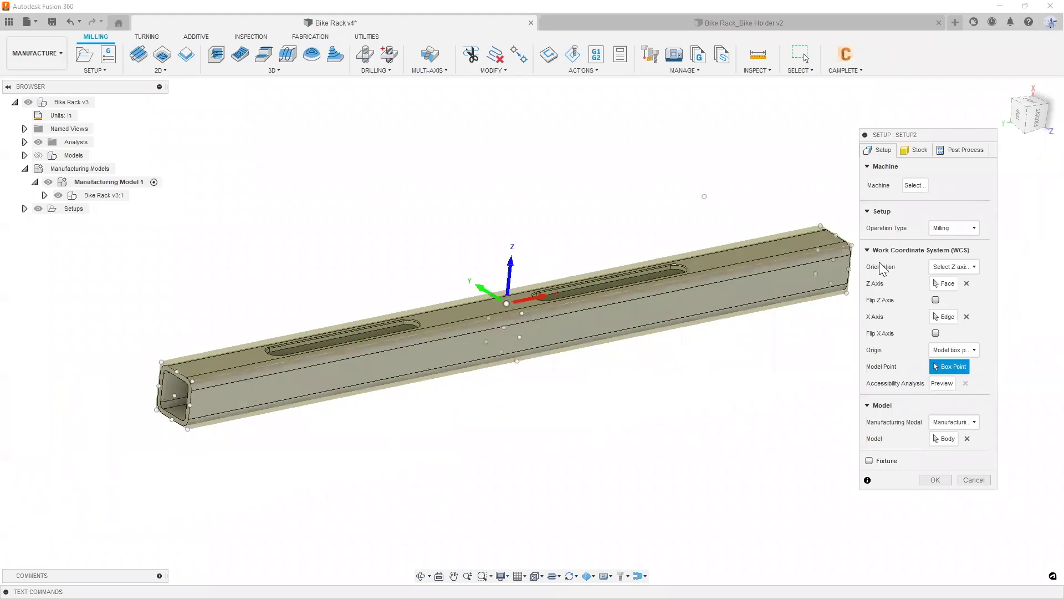
pyautogui.keyDown('shift'); pyautogui.moveTo(518, 345); pyautogui.dragTo(501, 295, button='middle'); pyautogui.keyUp('shift')
pyautogui.click(1037, 116)
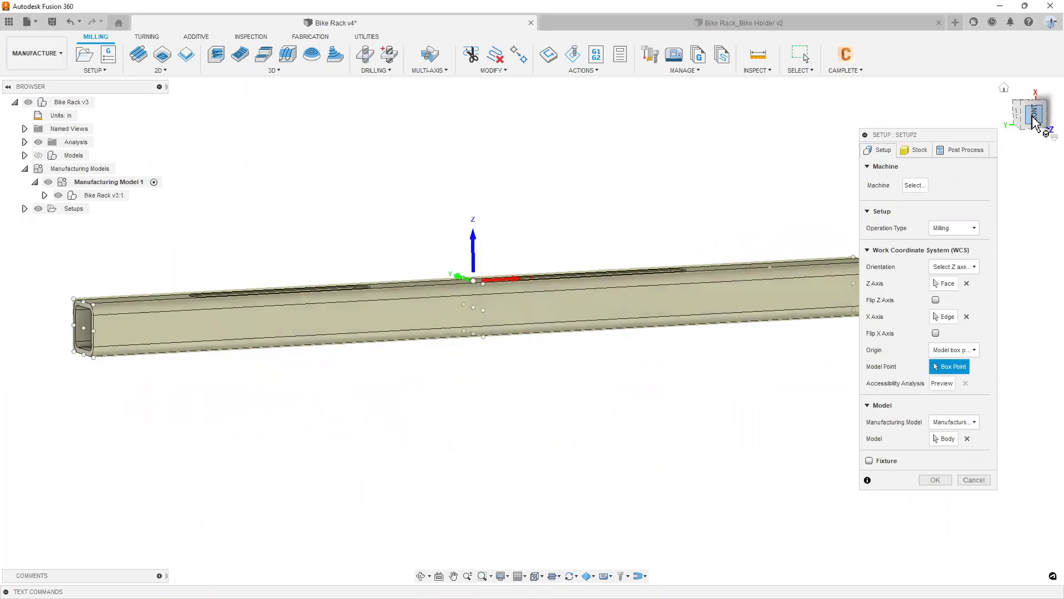
pyautogui.scroll(6, 490, 284)
pyautogui.scroll(2, 488, 289)
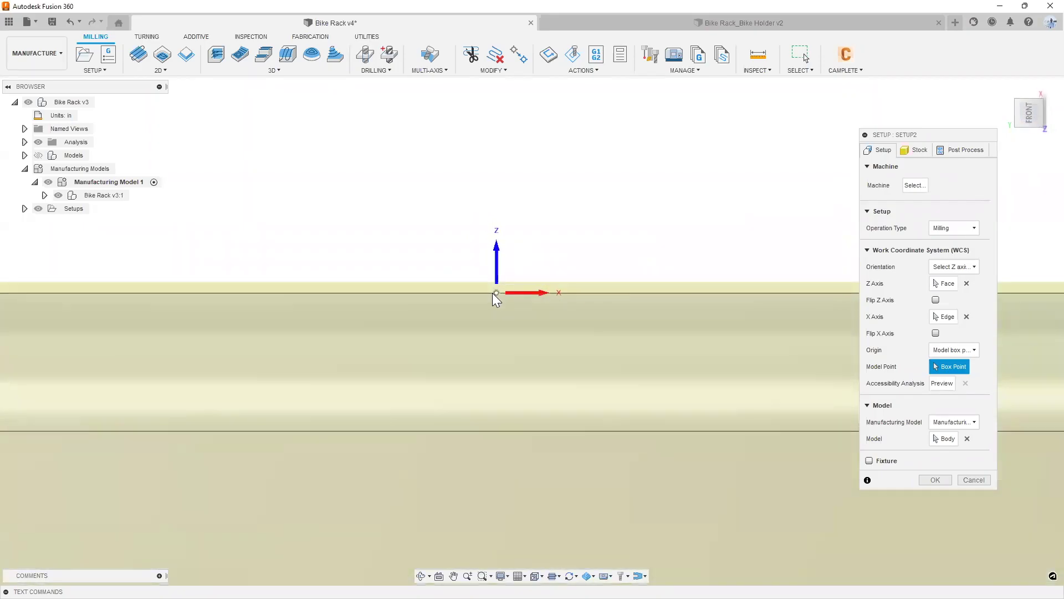
pyautogui.scroll(2, 504, 288)
pyautogui.scroll(-3, 503, 287)
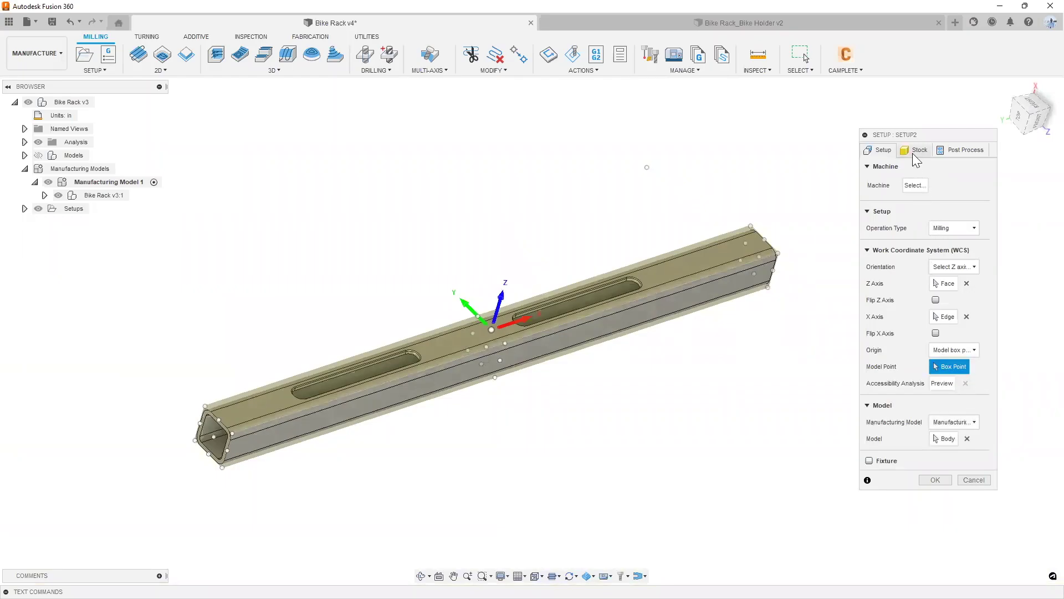
# - Try the fixed size box mode for the stock and return it to the relative size box
pyautogui.click(916, 151)
pyautogui.click(951, 183)
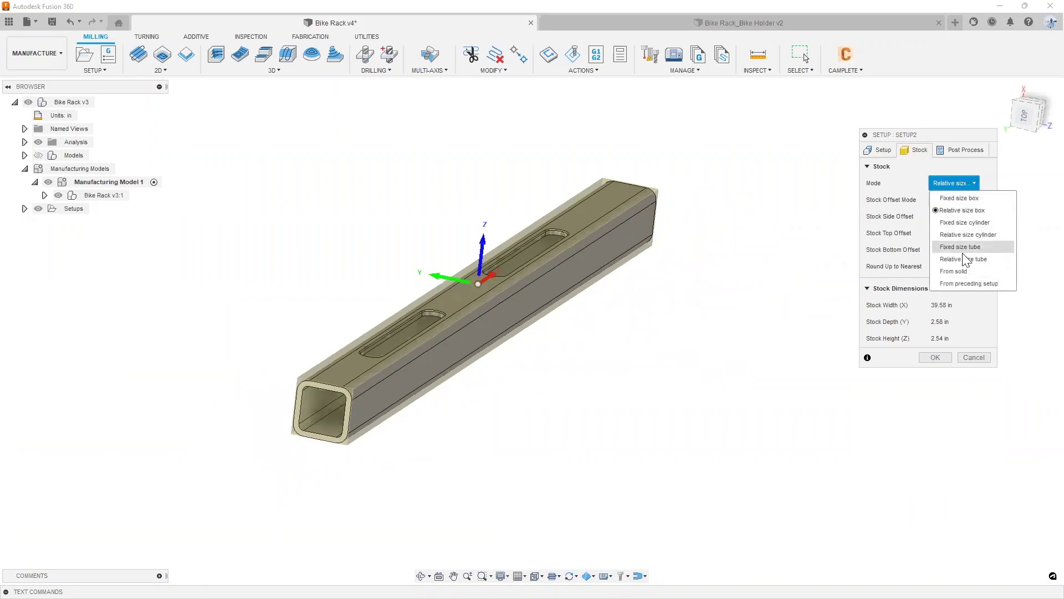
pyautogui.click(964, 198)
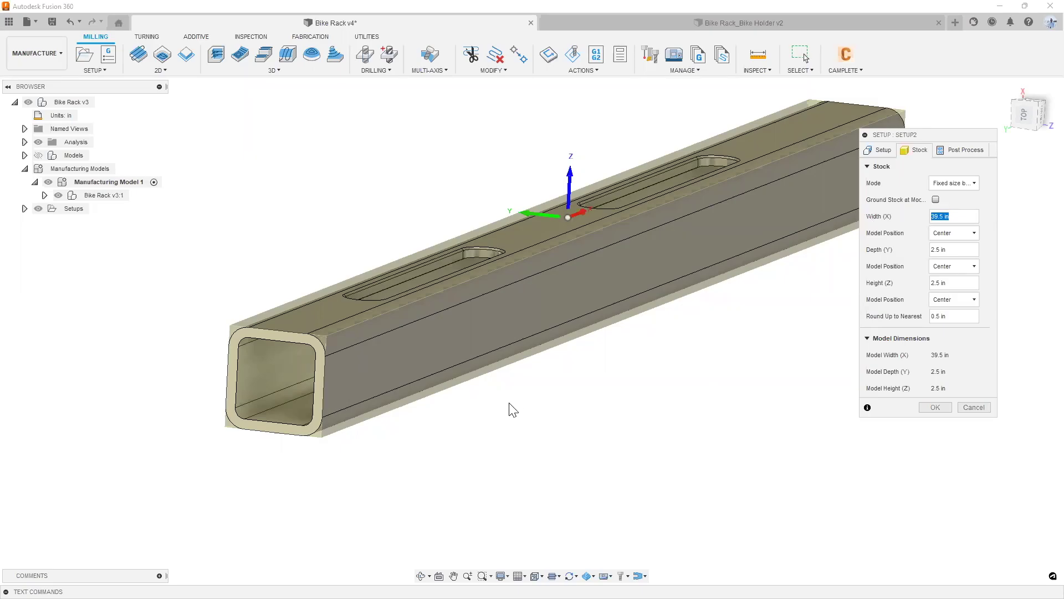
pyautogui.click(941, 185)
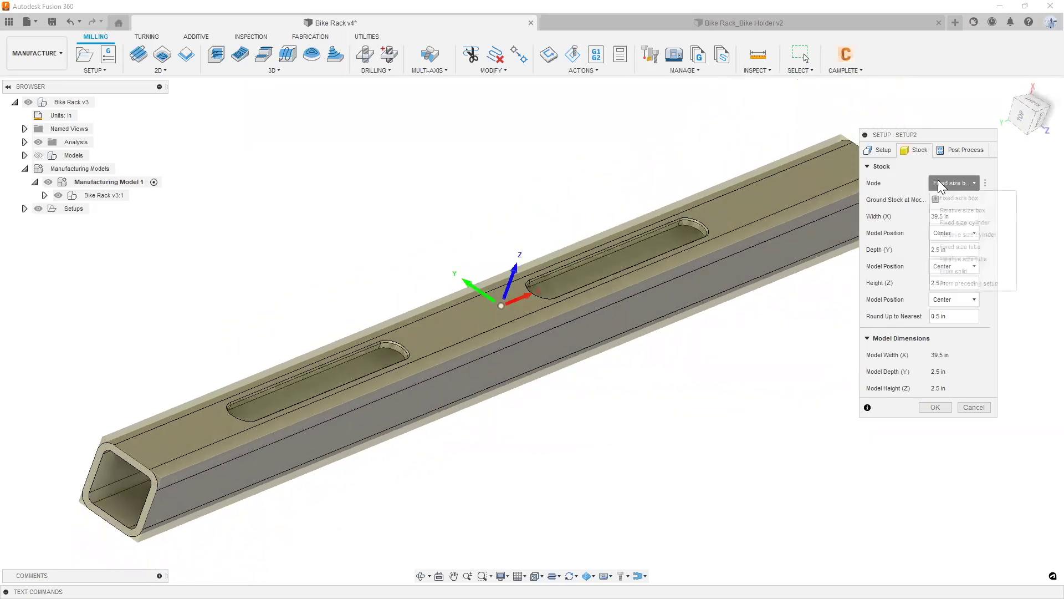
pyautogui.click(959, 210)
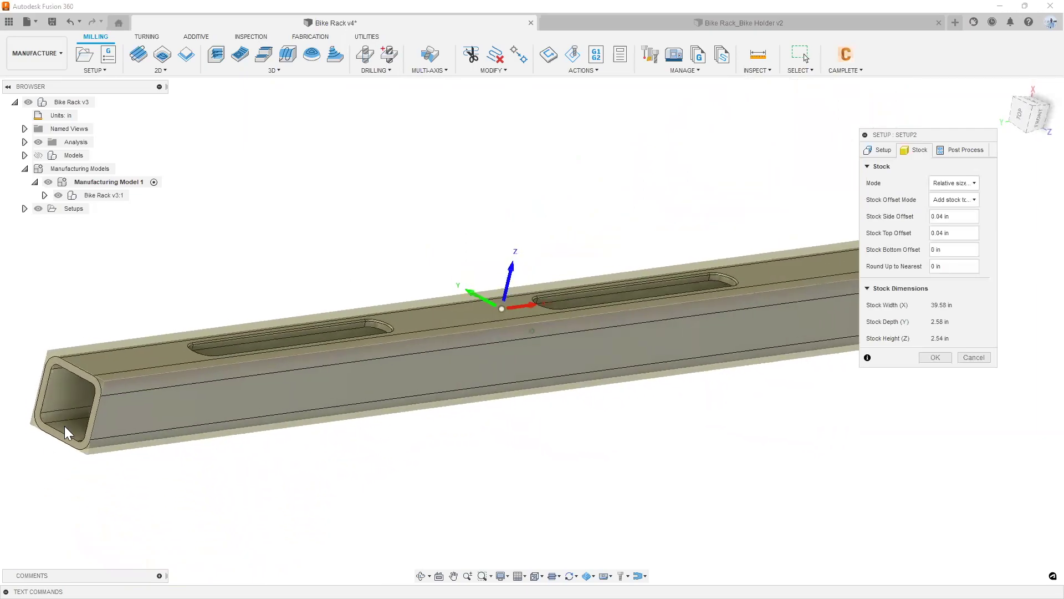
pyautogui.keyDown('shift'); pyautogui.moveTo(91, 404); pyautogui.dragTo(75, 438, button='middle'); pyautogui.keyUp('shift')
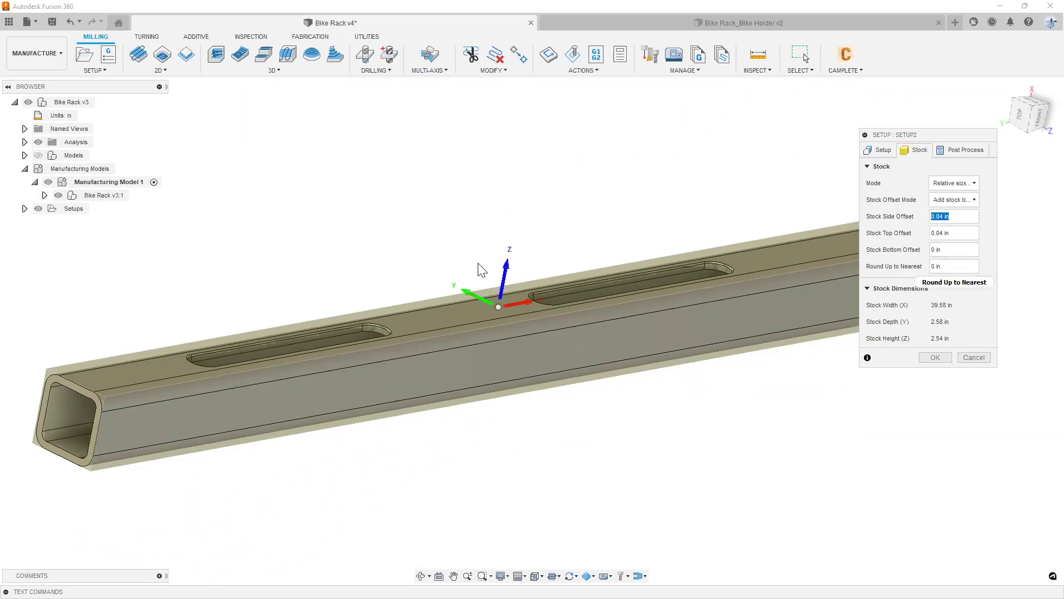
# - Set the relative size box's stock top offset to 0
pyautogui.click(952, 233)
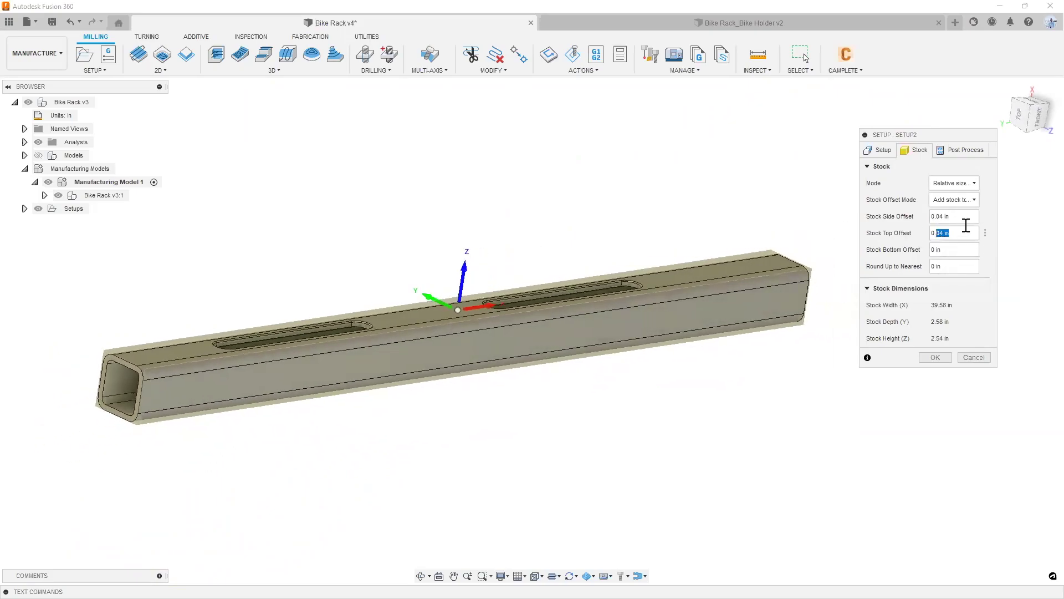
pyautogui.click(960, 185)
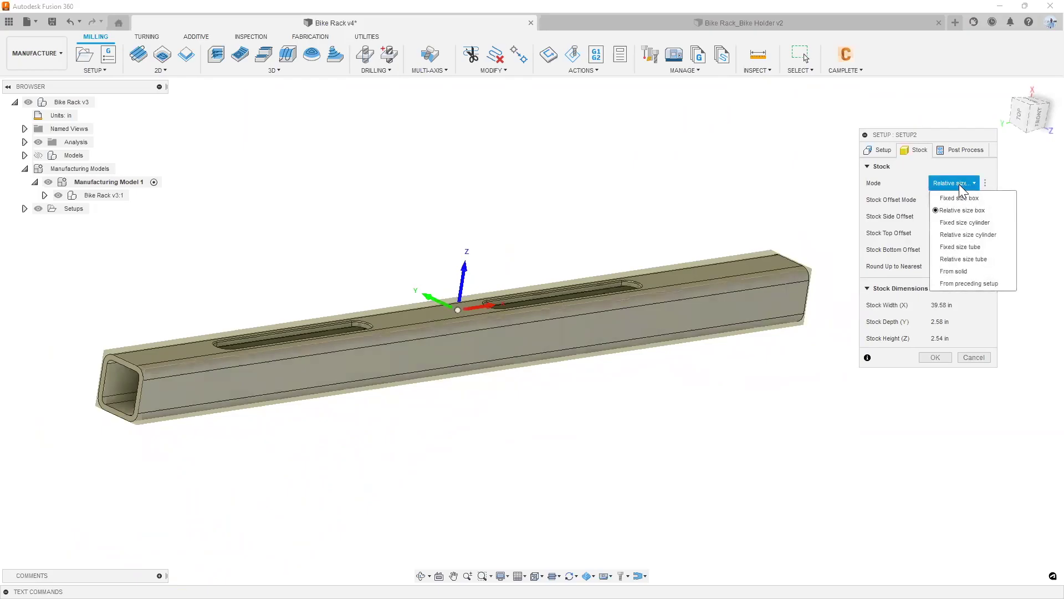
pyautogui.click(974, 167)
pyautogui.click(953, 232)
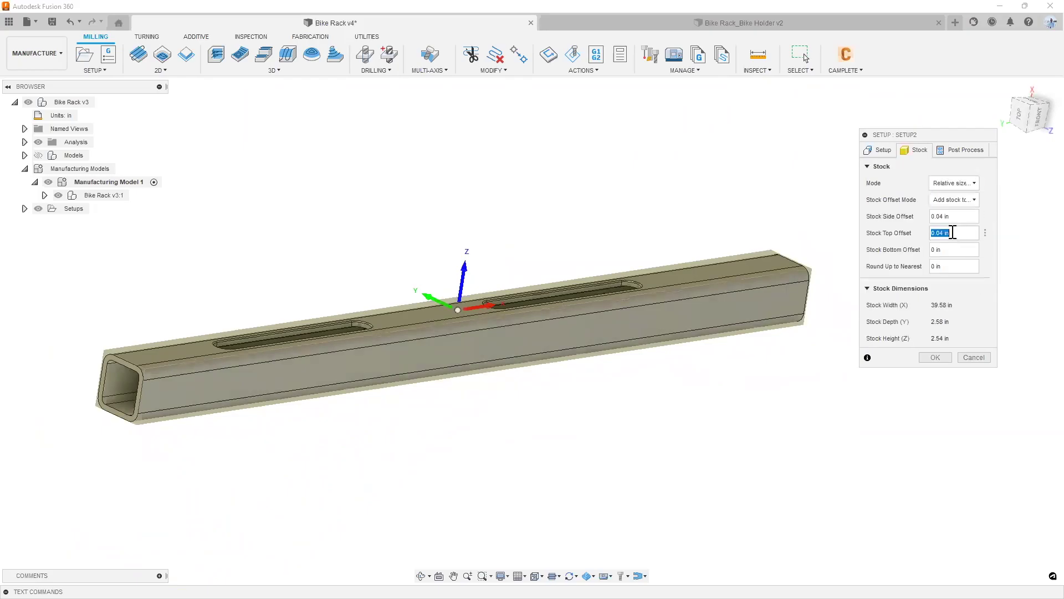
pyautogui.keyDown('shift'); pyautogui.moveTo(546, 249); pyautogui.dragTo(659, 244, button='middle'); pyautogui.keyUp('shift')
pyautogui.scroll(5, 364, 370)
pyautogui.keyDown('shift'); pyautogui.moveTo(399, 341); pyautogui.dragTo(524, 234, button='middle'); pyautogui.keyUp('shift')
# - Set the stock side offset to .125 in
pyautogui.click(943, 216)
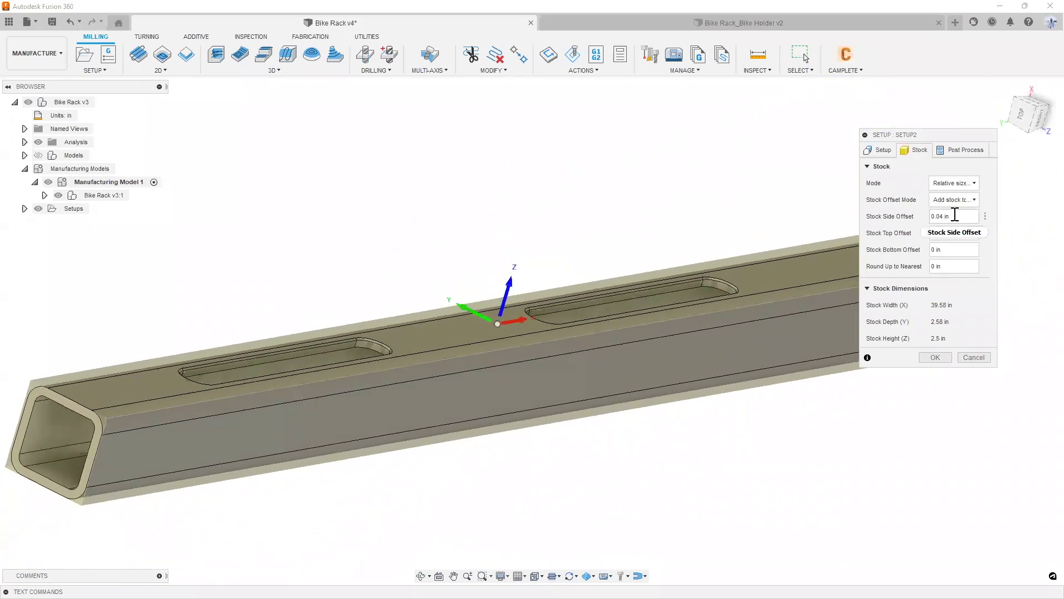
pyautogui.scroll(-5, 672, 285)
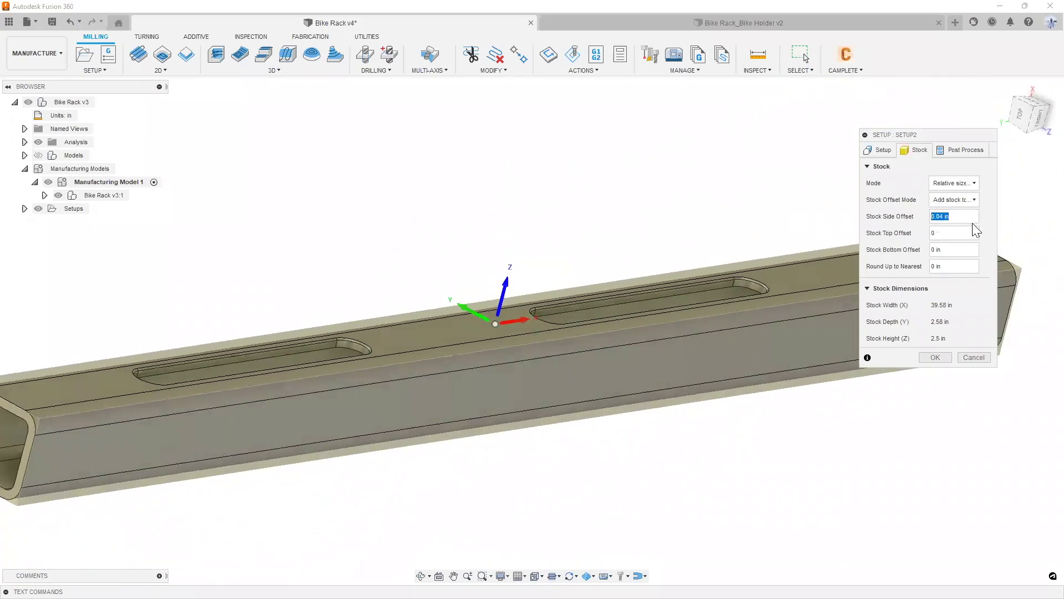
pyautogui.keyDown('shift'); pyautogui.moveTo(158, 429); pyautogui.dragTo(121, 436, button='middle'); pyautogui.keyUp('shift')
pyautogui.scroll(2, 217, 398)
pyautogui.scroll(-2, 147, 420)
pyautogui.scroll(2, 125, 444)
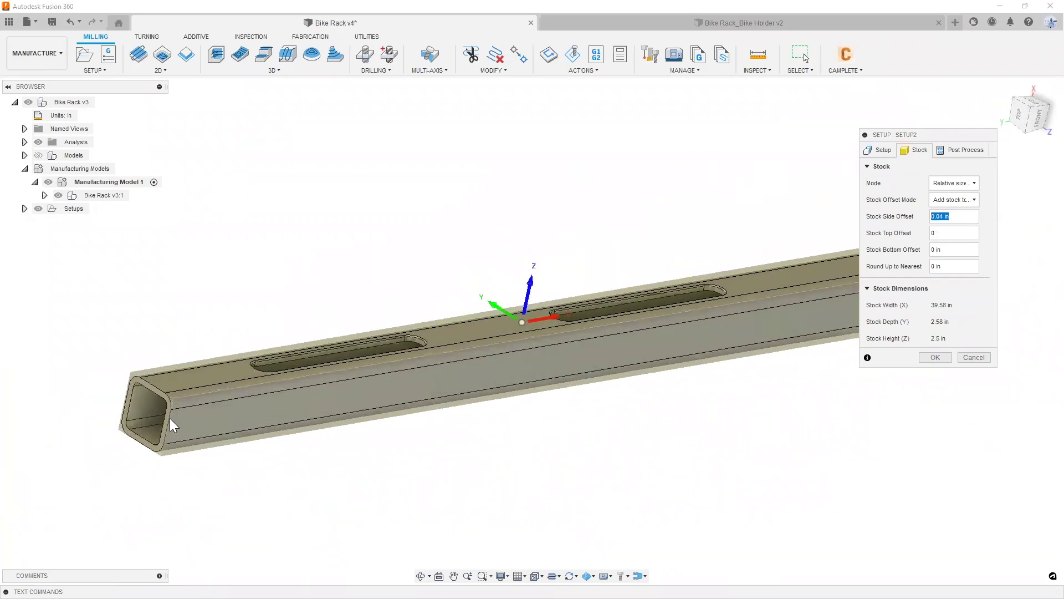
pyautogui.scroll(-3, 173, 425)
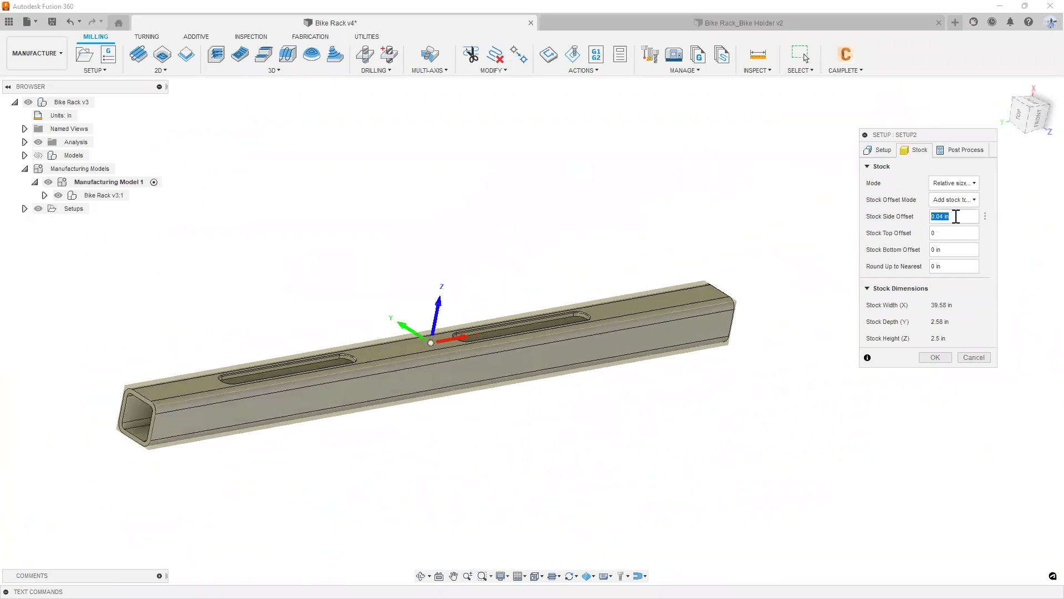
pyautogui.moveTo(962, 215); pyautogui.dragTo(915, 218)
# - Examine the extra stock beyond both ends of the tube from the front view
pyautogui.keyDown('shift'); pyautogui.moveTo(74, 425); pyautogui.dragTo(11, 360, button='middle'); pyautogui.keyUp('shift')
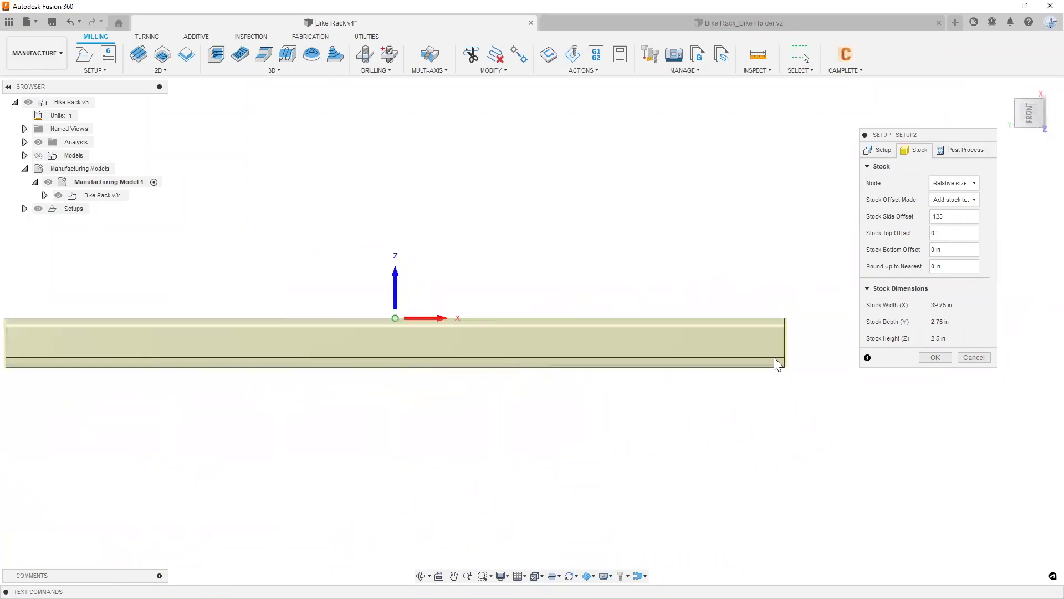
pyautogui.scroll(8, 787, 365)
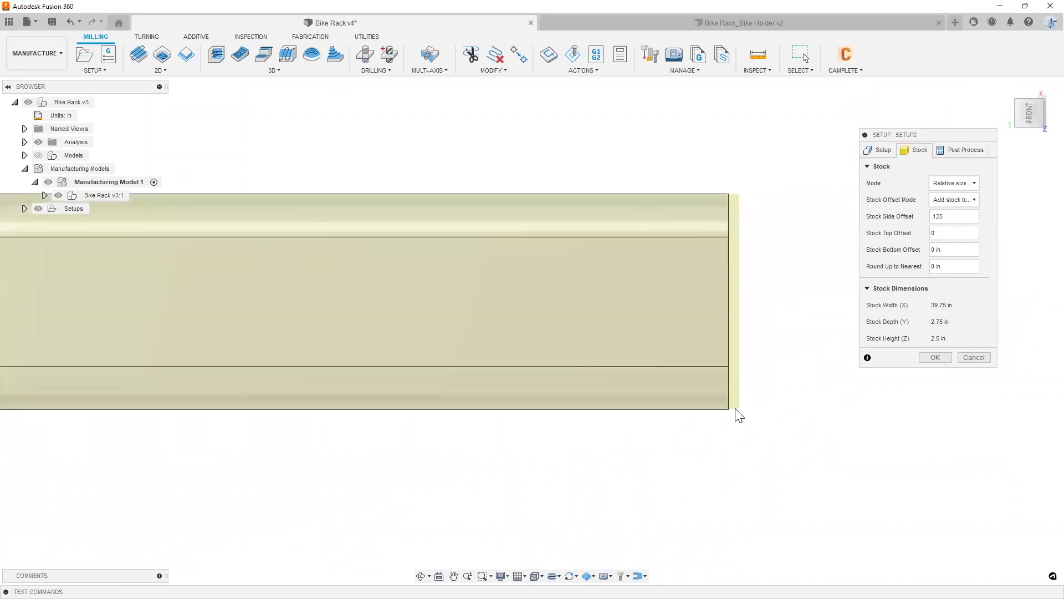
pyautogui.scroll(2, 739, 416)
pyautogui.scroll(-4, 738, 410)
pyautogui.scroll(3, 144, 402)
pyautogui.scroll(3, 133, 398)
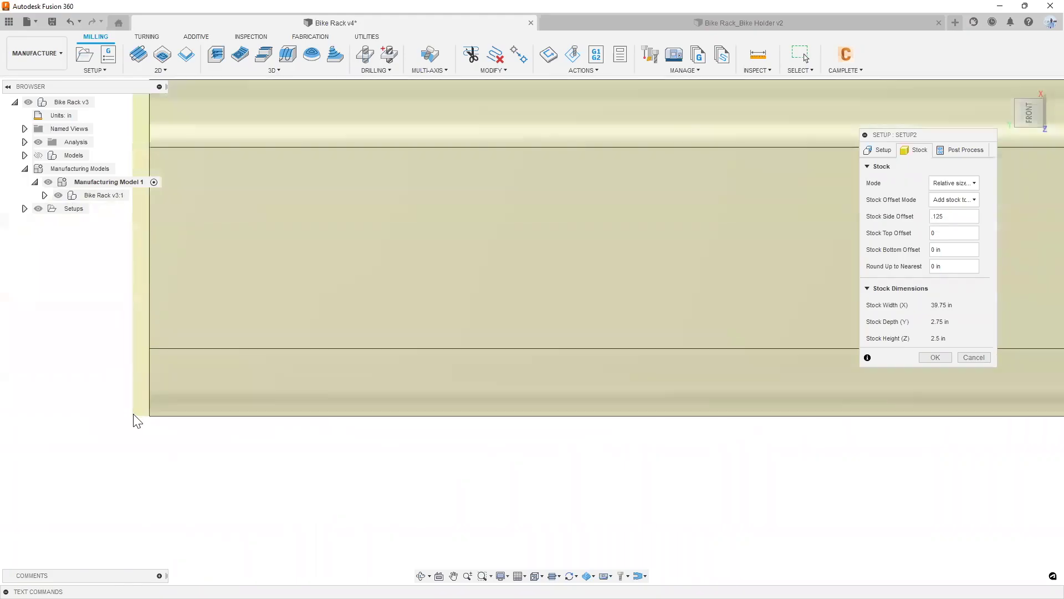
pyautogui.scroll(-5, 133, 415)
pyautogui.keyDown('shift'); pyautogui.moveTo(133, 416); pyautogui.dragTo(231, 368, button='middle'); pyautogui.keyUp('shift')
# - Change the stock mode to a fixed size box
pyautogui.click(967, 182)
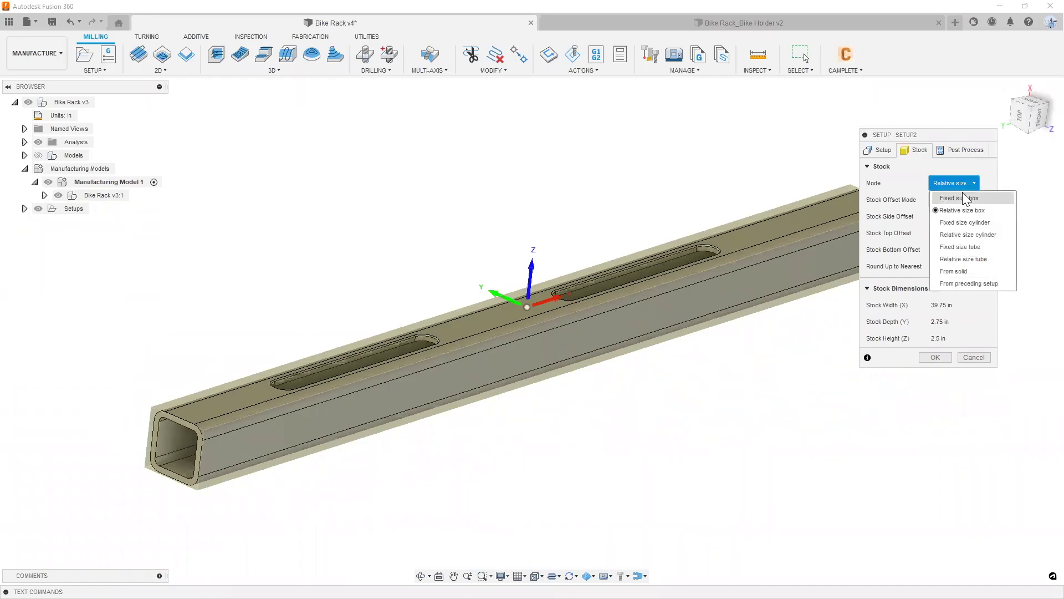
pyautogui.click(971, 198)
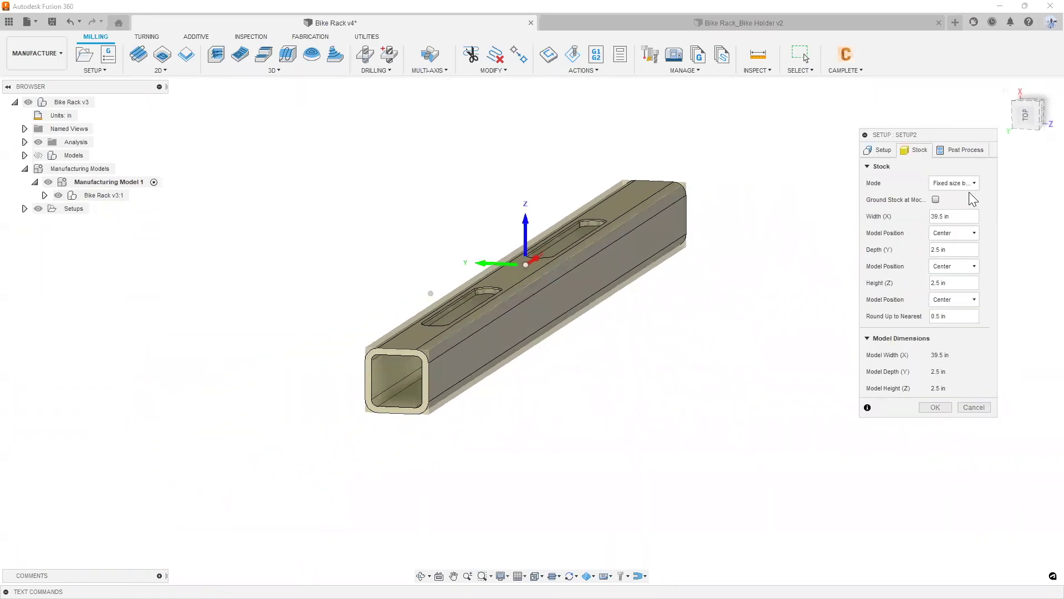
# - Set the fixed size box's stock width (X) to 39.75 in and check the fit from the front and the tube's end
pyautogui.click(964, 221)
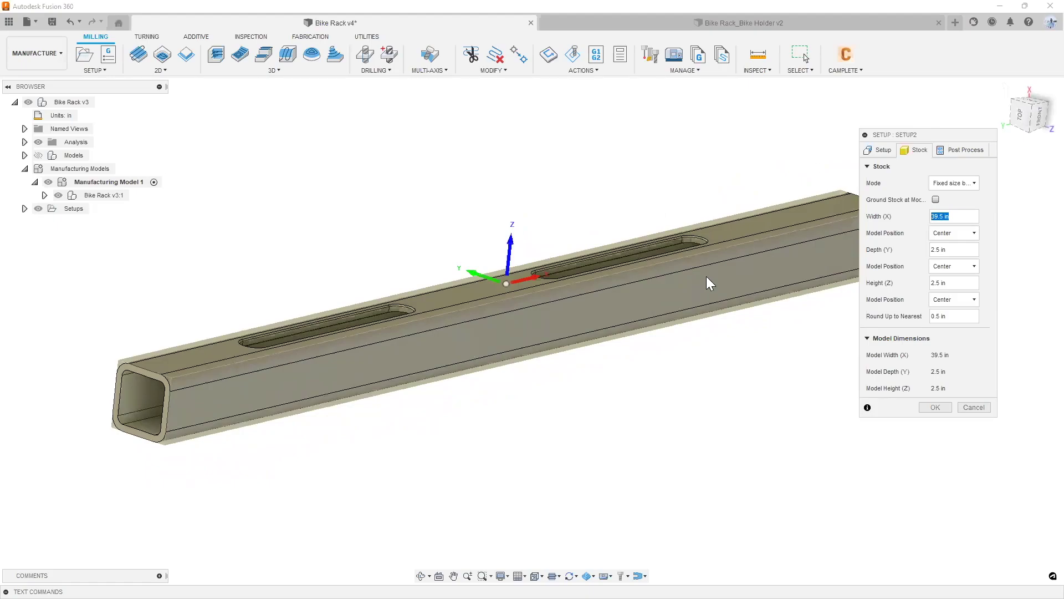
pyautogui.write('39.75')
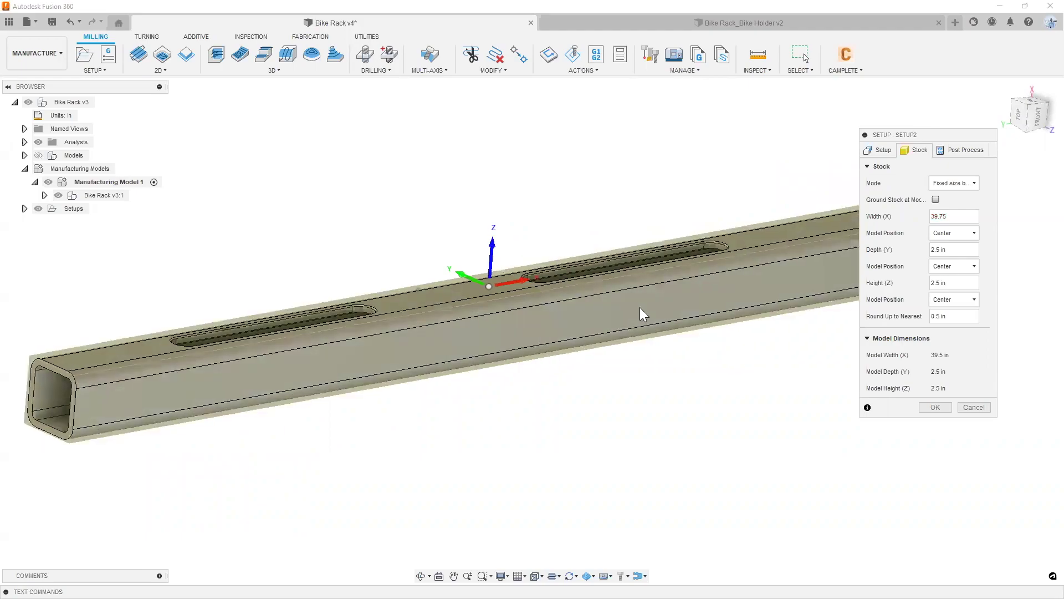
pyautogui.scroll(2, 640, 310)
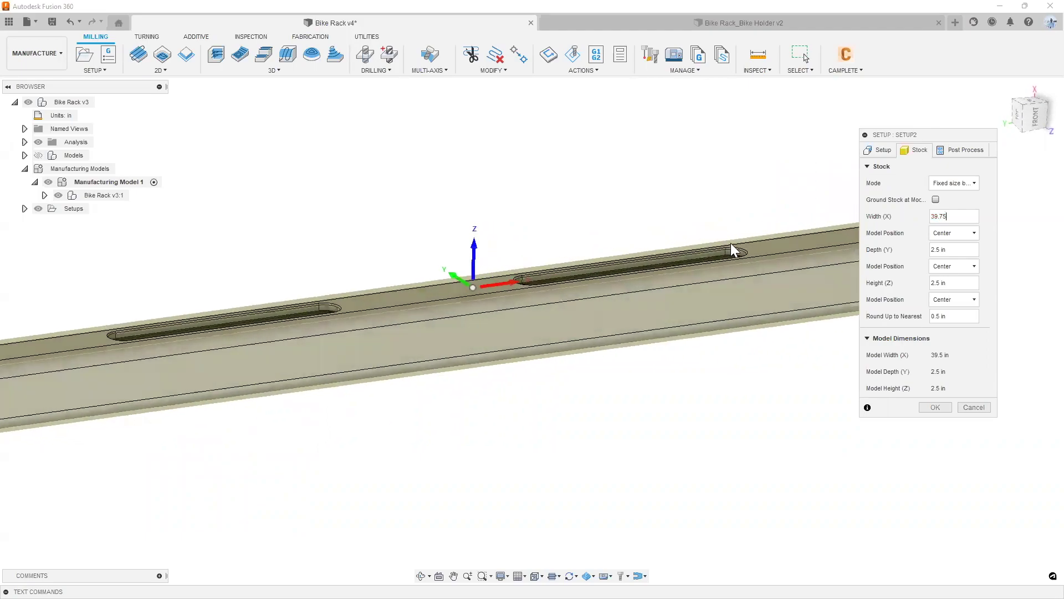
pyautogui.click(1032, 117)
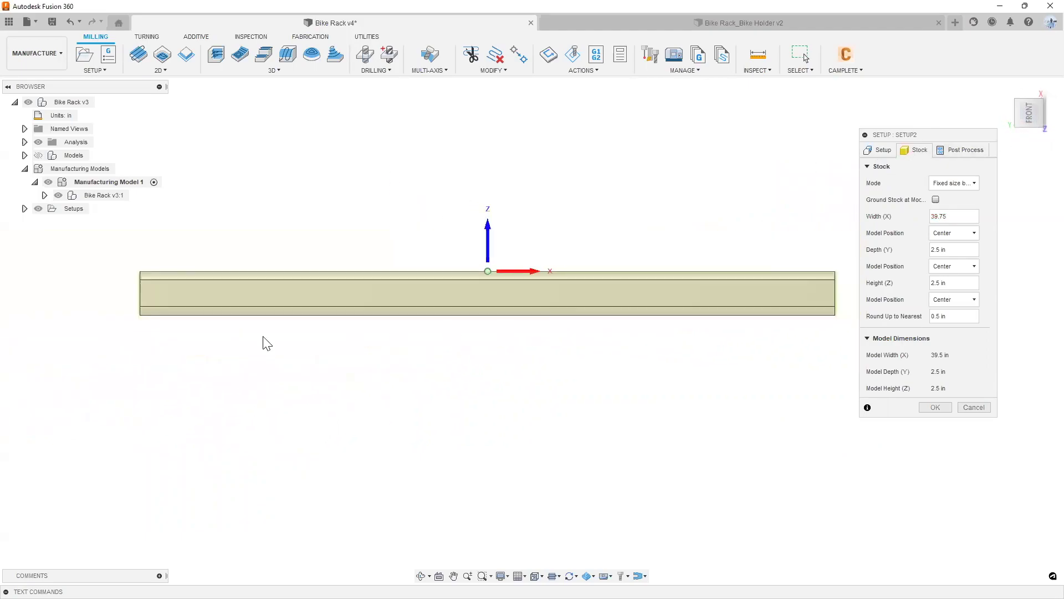
pyautogui.scroll(4, 218, 313)
pyautogui.keyDown('shift'); pyautogui.moveTo(148, 351); pyautogui.dragTo(360, 373, button='middle'); pyautogui.keyUp('shift')
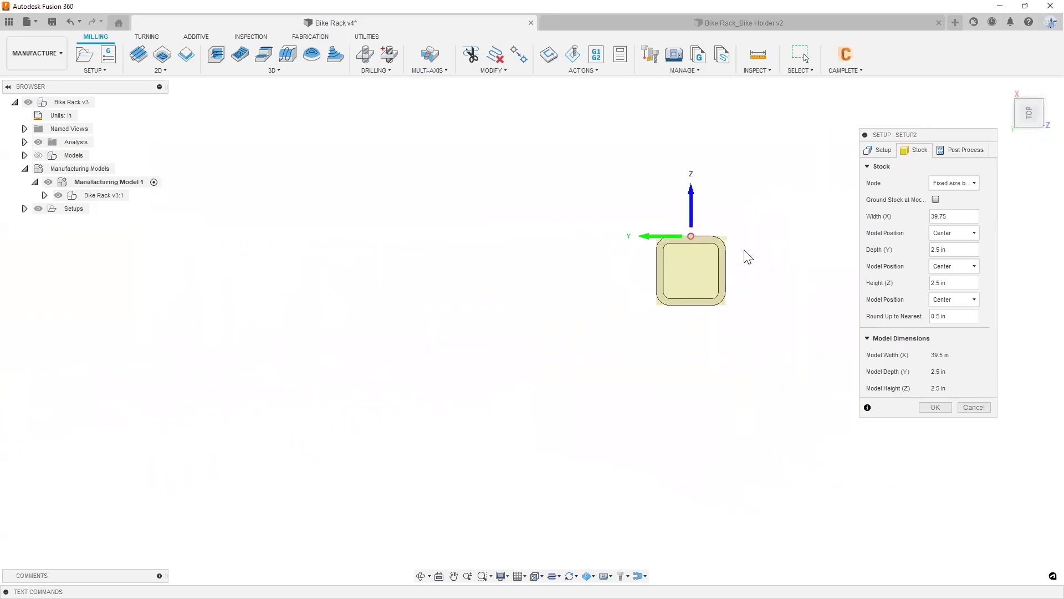
pyautogui.scroll(5, 693, 300)
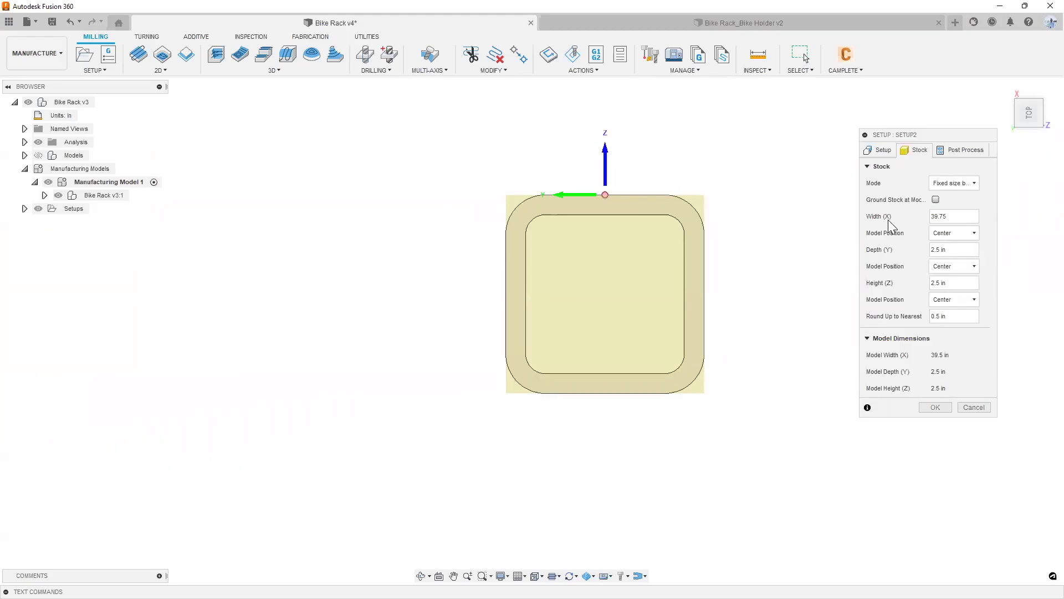
# - Review the setup's post-process settings, keeping program number 1001 and WCS offset 0, and accept the setup
pyautogui.click(965, 150)
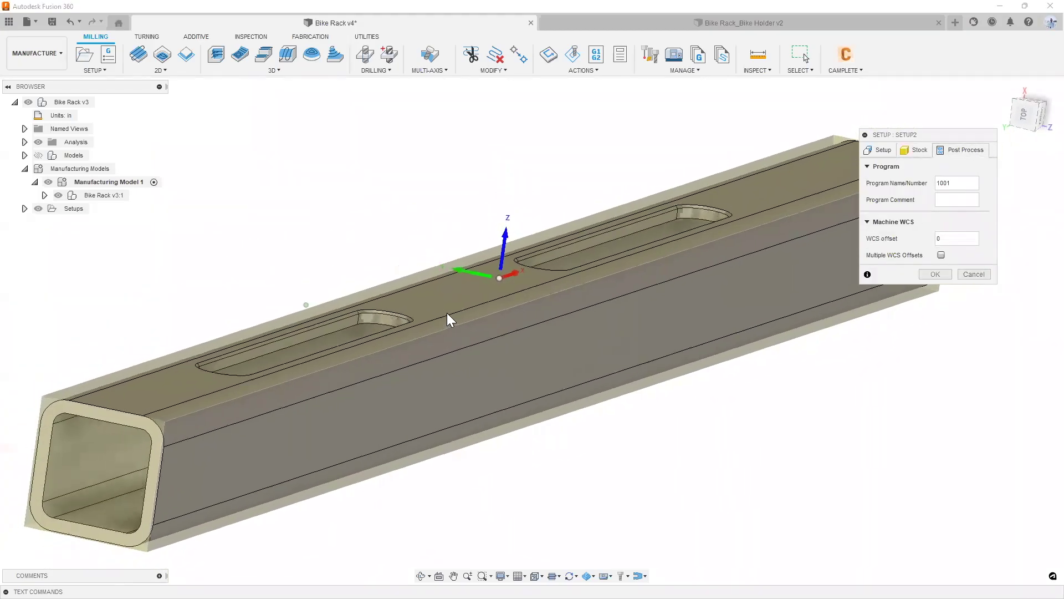
pyautogui.scroll(-5, 446, 313)
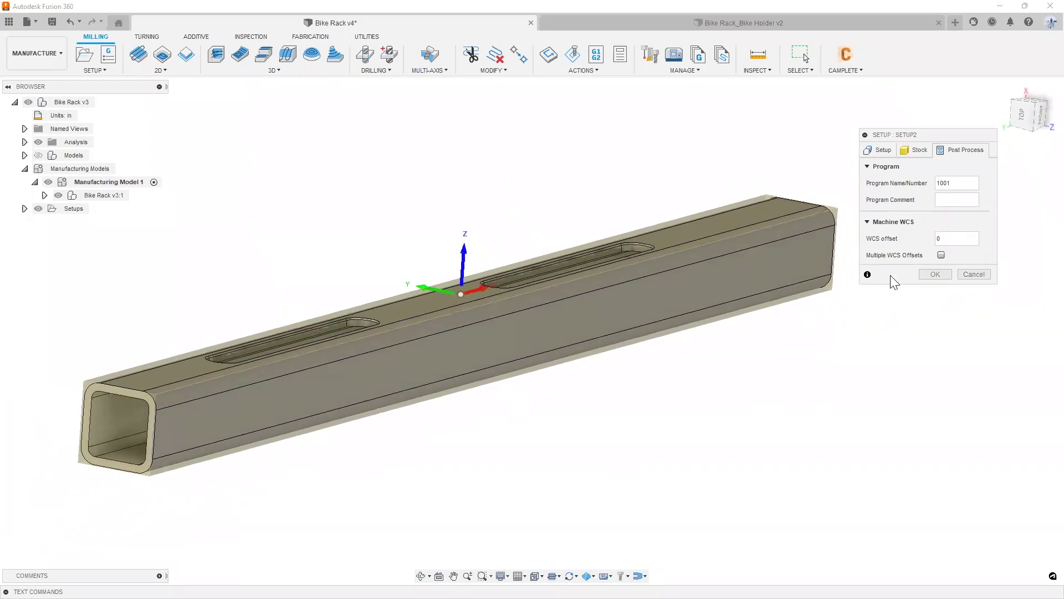
pyautogui.moveTo(944, 139); pyautogui.dragTo(958, 154)
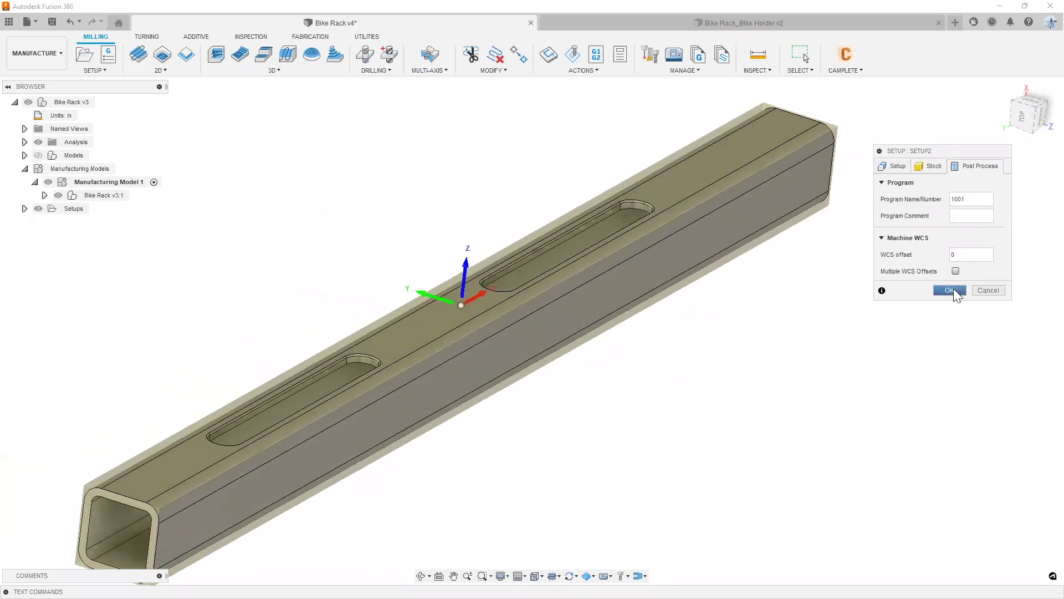
pyautogui.click(953, 289)
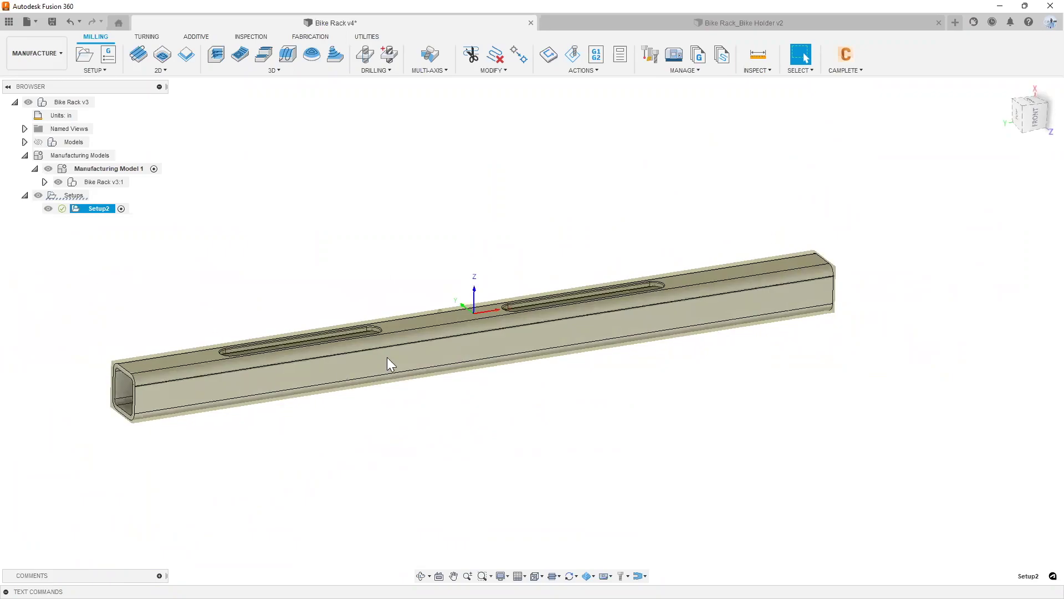
# - Examine both ends of the slotted tube inside its stock from several angles
pyautogui.keyDown('shift'); pyautogui.moveTo(469, 283); pyautogui.dragTo(482, 302, button='middle'); pyautogui.keyUp('shift')
pyautogui.scroll(2, 334, 291)
pyautogui.keyDown('shift'); pyautogui.moveTo(343, 285); pyautogui.dragTo(324, 300, button='middle'); pyautogui.keyUp('shift')
pyautogui.scroll(3, 136, 464)
pyautogui.scroll(-3, 131, 460)
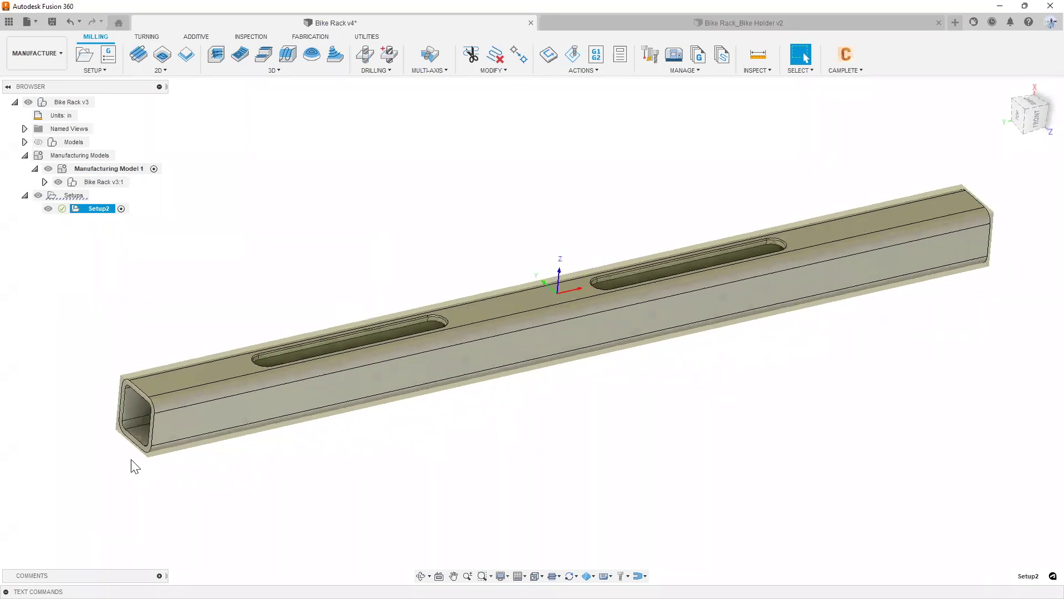
pyautogui.keyDown('shift'); pyautogui.moveTo(136, 459); pyautogui.dragTo(98, 432, button='middle'); pyautogui.keyUp('shift')
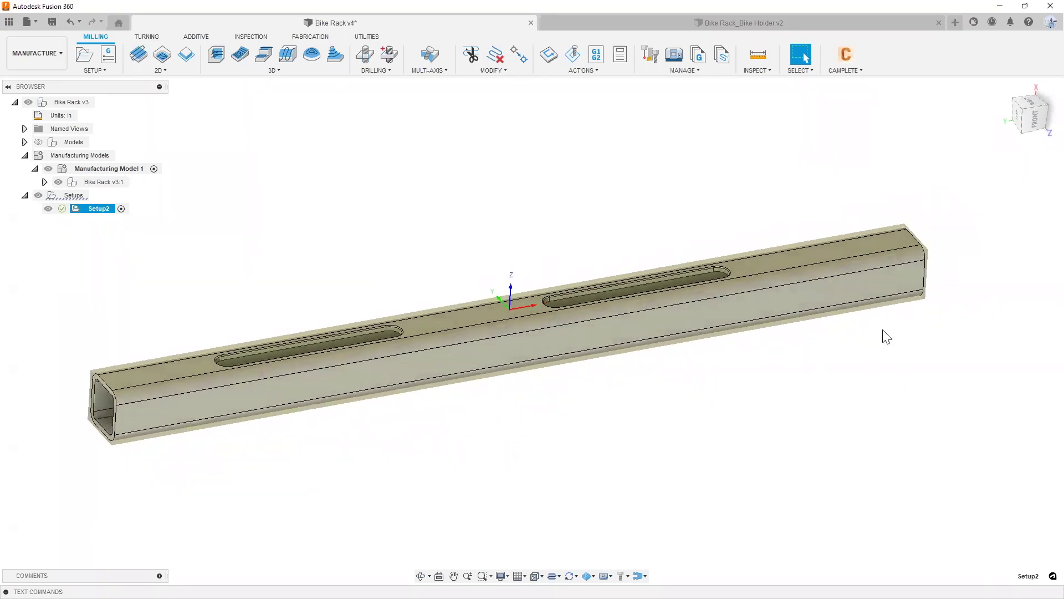
pyautogui.keyDown('shift'); pyautogui.moveTo(380, 389); pyautogui.dragTo(401, 383, button='middle'); pyautogui.keyUp('shift')
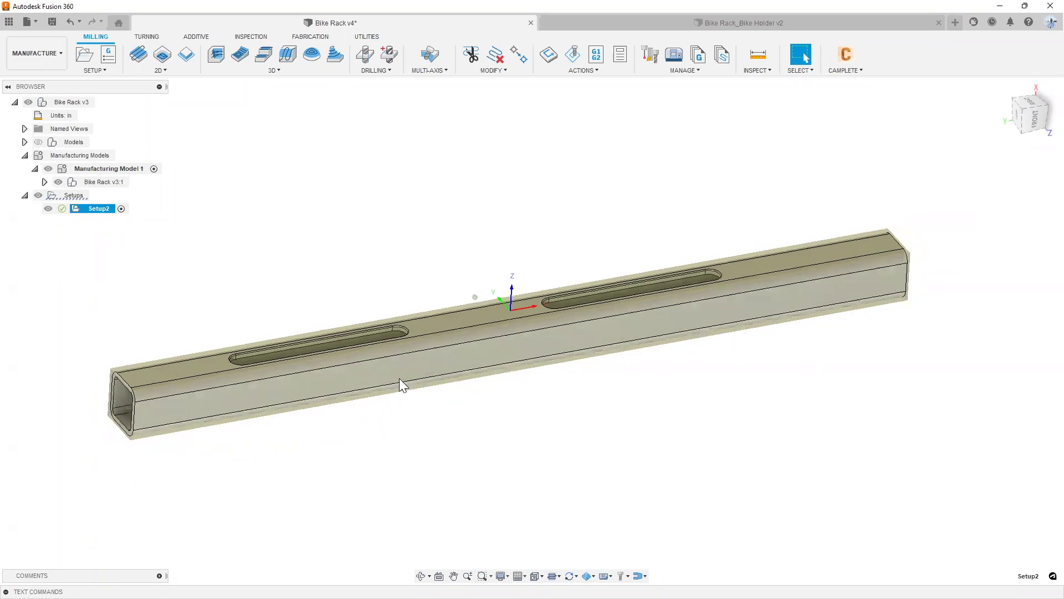
# - Start a 2D Contour operation and choose the 3/4" Flat Endmill from the Fusion 360 Library, filtering for flat end mills
pyautogui.click(168, 72)
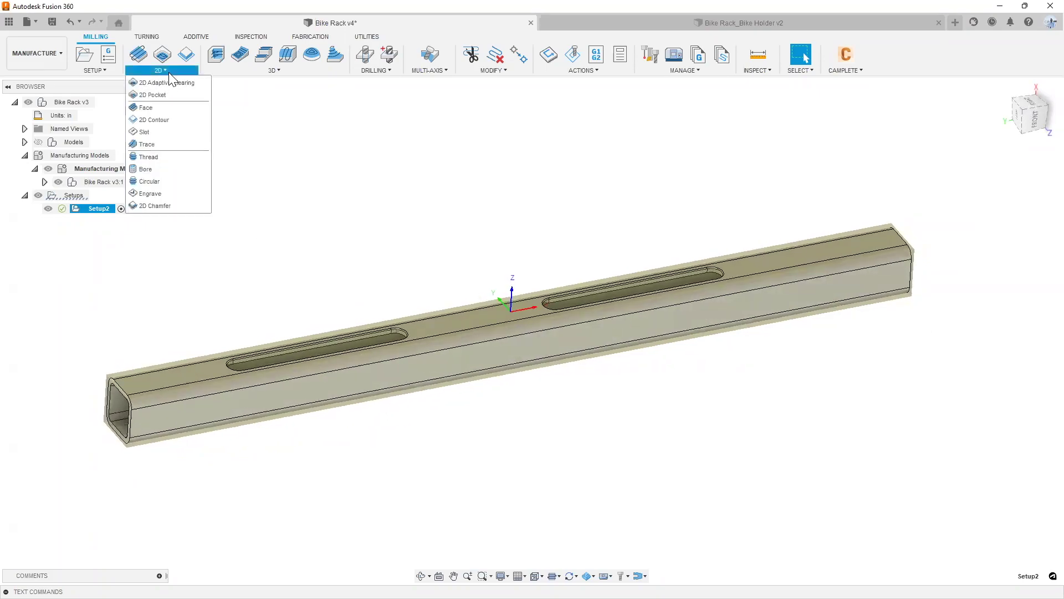
pyautogui.click(155, 119)
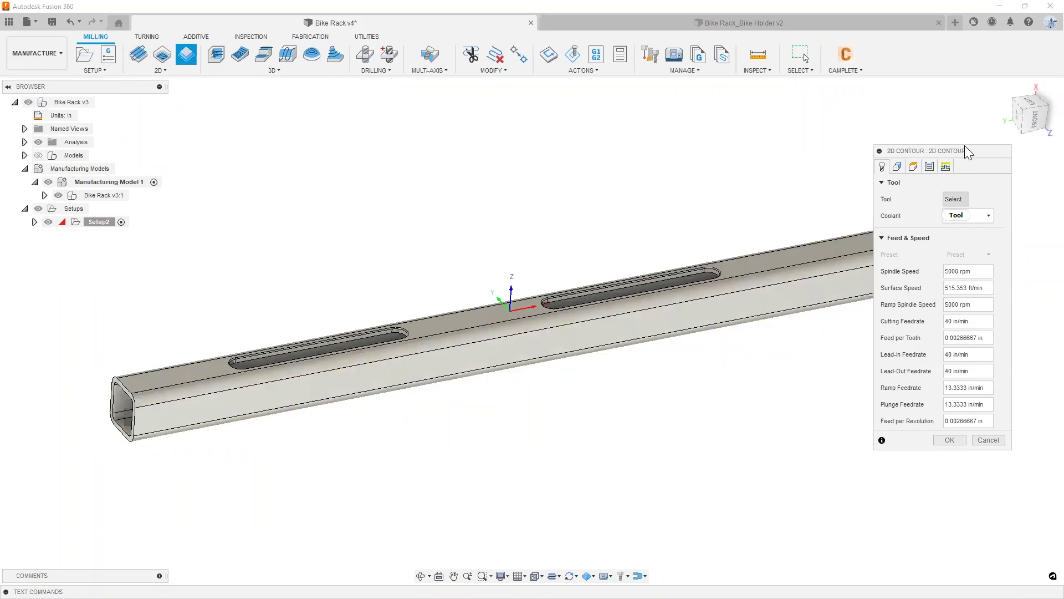
pyautogui.moveTo(964, 147); pyautogui.dragTo(837, 131)
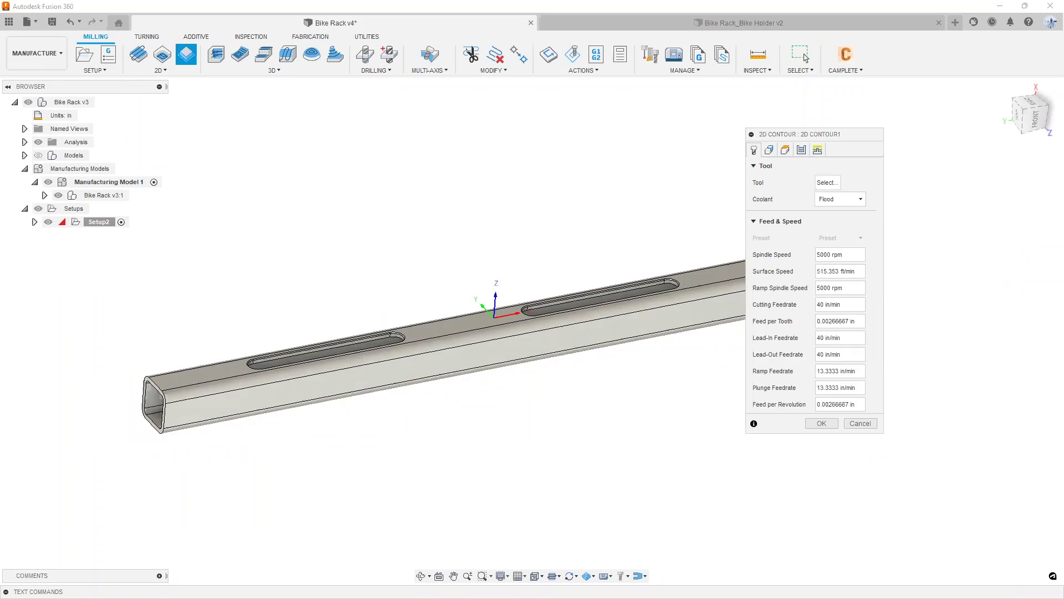
pyautogui.click(827, 182)
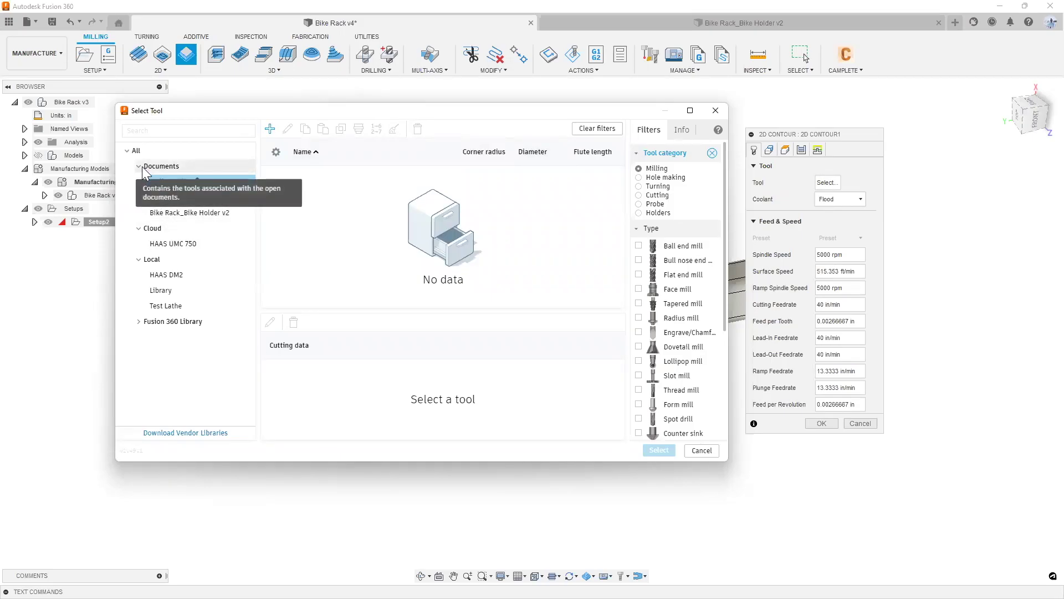
pyautogui.click(173, 321)
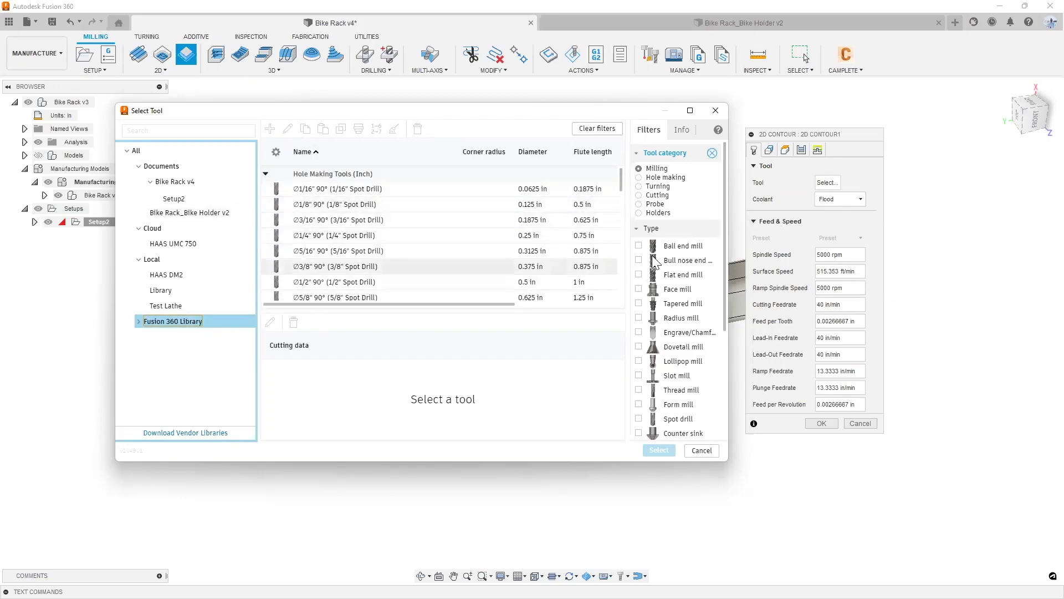
pyautogui.click(673, 275)
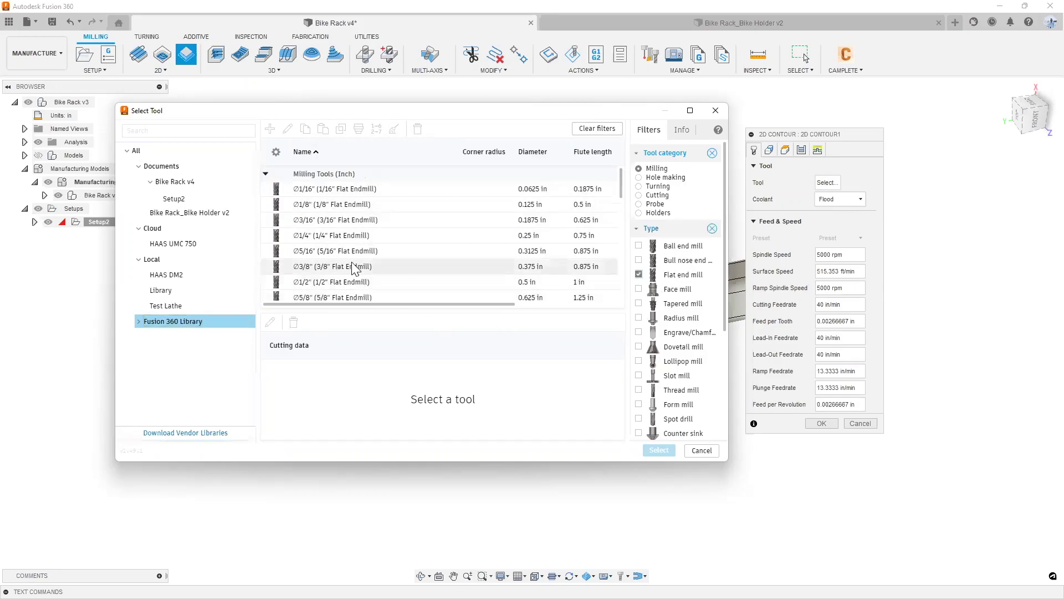
pyautogui.scroll(-1, 352, 255)
pyautogui.scroll(-1, 344, 243)
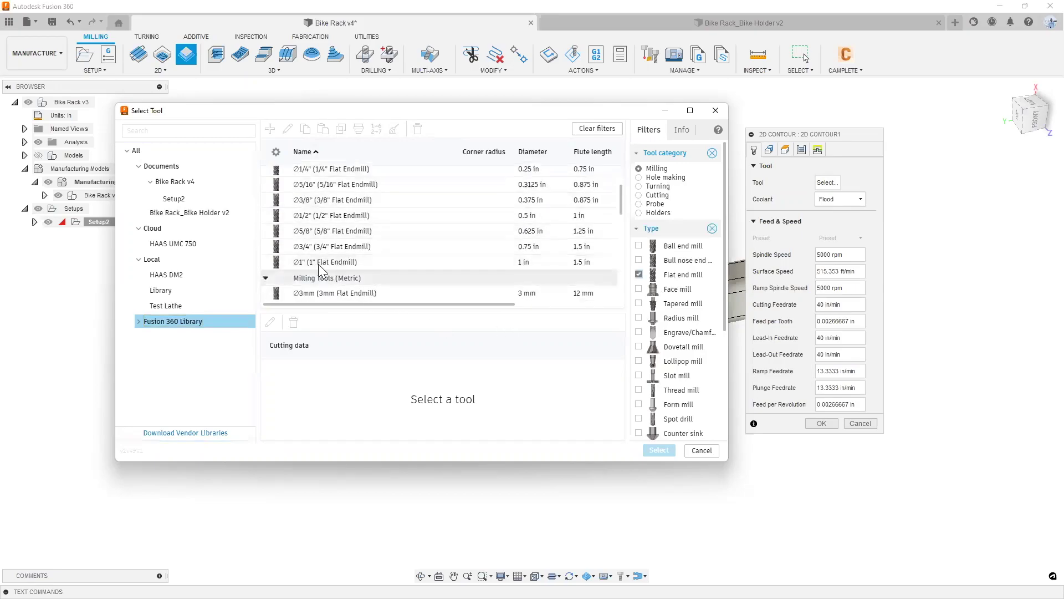
pyautogui.click(361, 247)
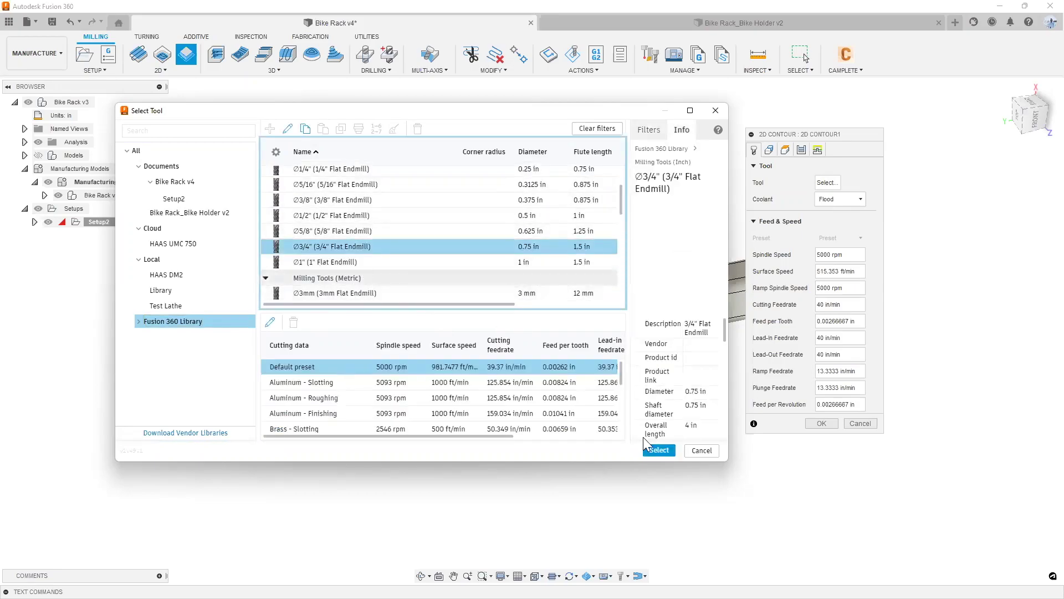
pyautogui.click(655, 449)
# - Set the contour operation's surface speed to 350 ft/min
pyautogui.keyDown('shift'); pyautogui.moveTo(456, 324); pyautogui.dragTo(519, 200, button='middle'); pyautogui.keyUp('shift')
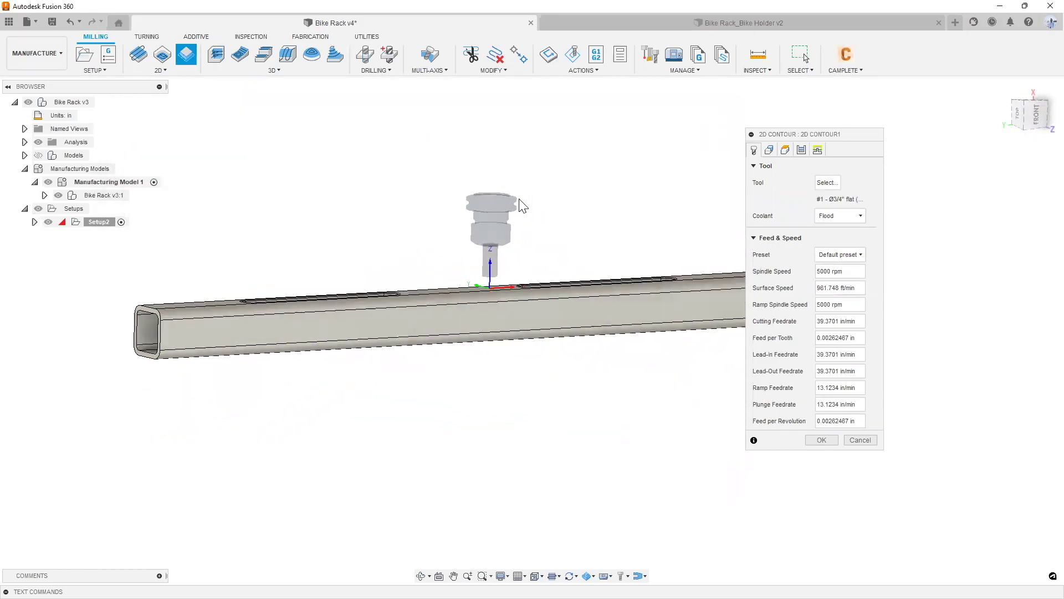
pyautogui.scroll(3, 519, 200)
pyautogui.scroll(-3, 588, 280)
pyautogui.keyDown('shift'); pyautogui.moveTo(588, 280); pyautogui.dragTo(593, 305, button='middle'); pyautogui.keyUp('shift')
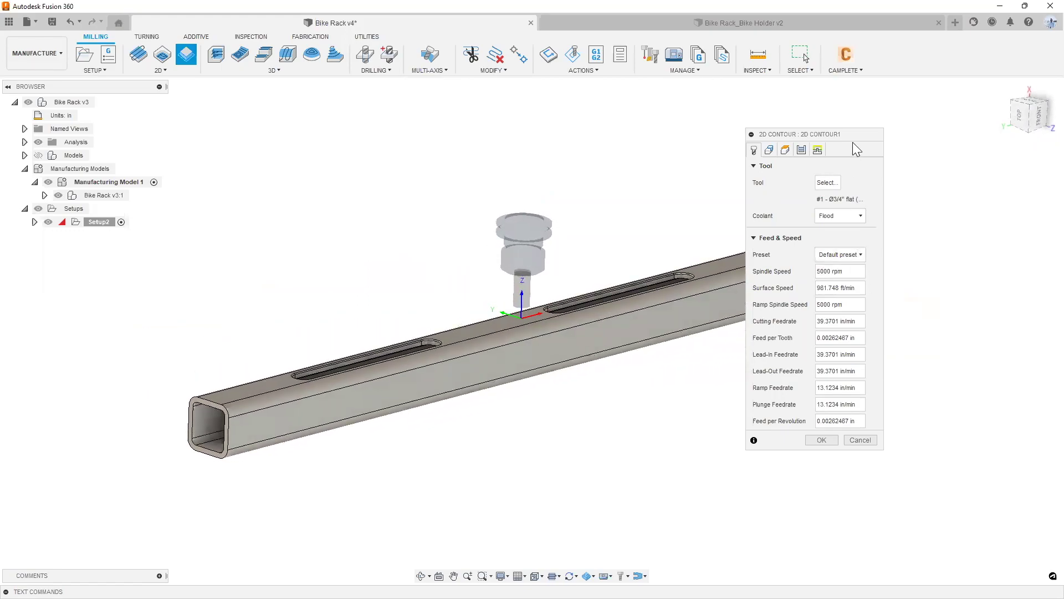
pyautogui.moveTo(844, 136); pyautogui.dragTo(897, 121)
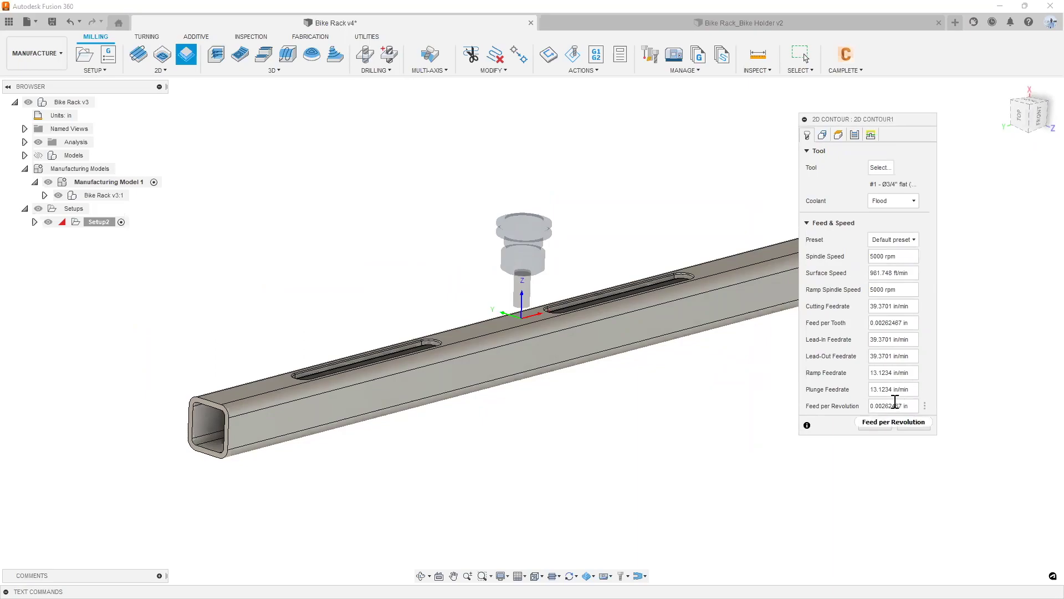
pyautogui.click(917, 273)
pyautogui.scroll(-1, 524, 351)
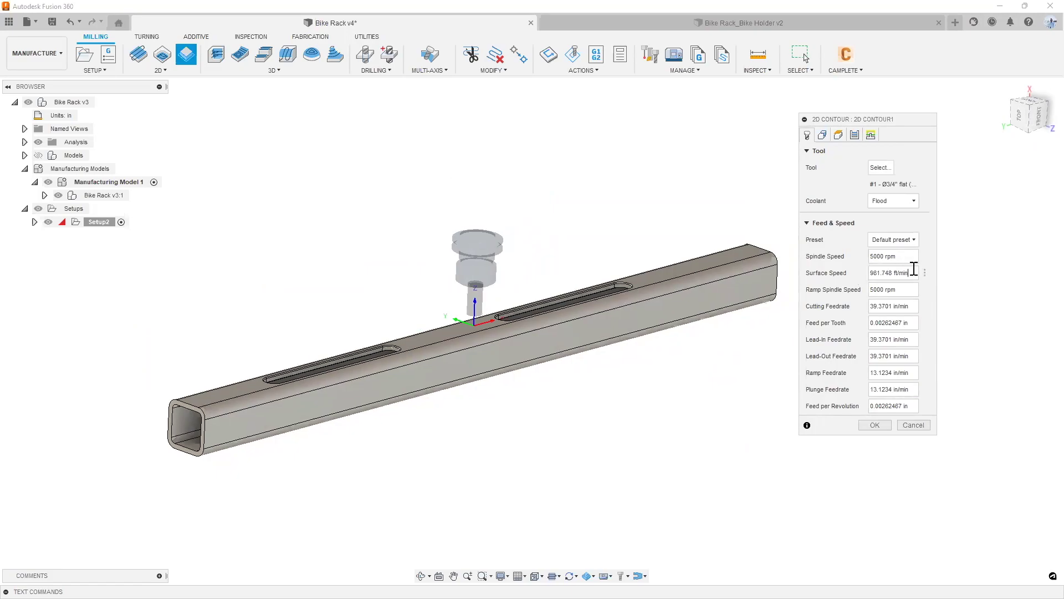
pyautogui.moveTo(910, 272); pyautogui.dragTo(858, 273)
pyautogui.write('350')
pyautogui.keyDown('shift'); pyautogui.moveTo(858, 274); pyautogui.dragTo(437, 361, button='middle'); pyautogui.keyUp('shift')
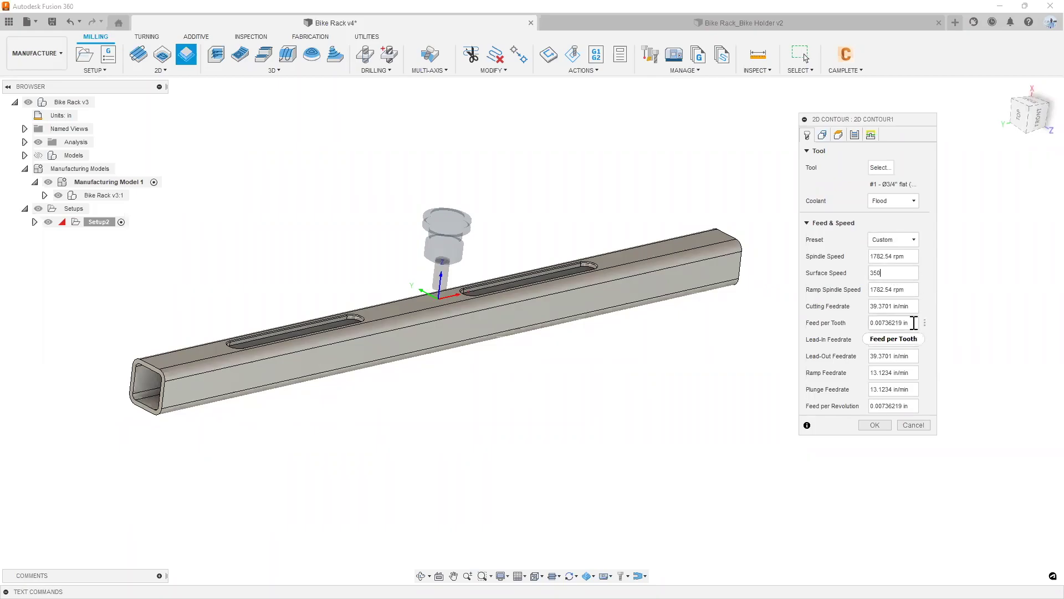
# - Set the contour operation's feed per tooth to .004 in
pyautogui.moveTo(912, 324); pyautogui.dragTo(859, 331)
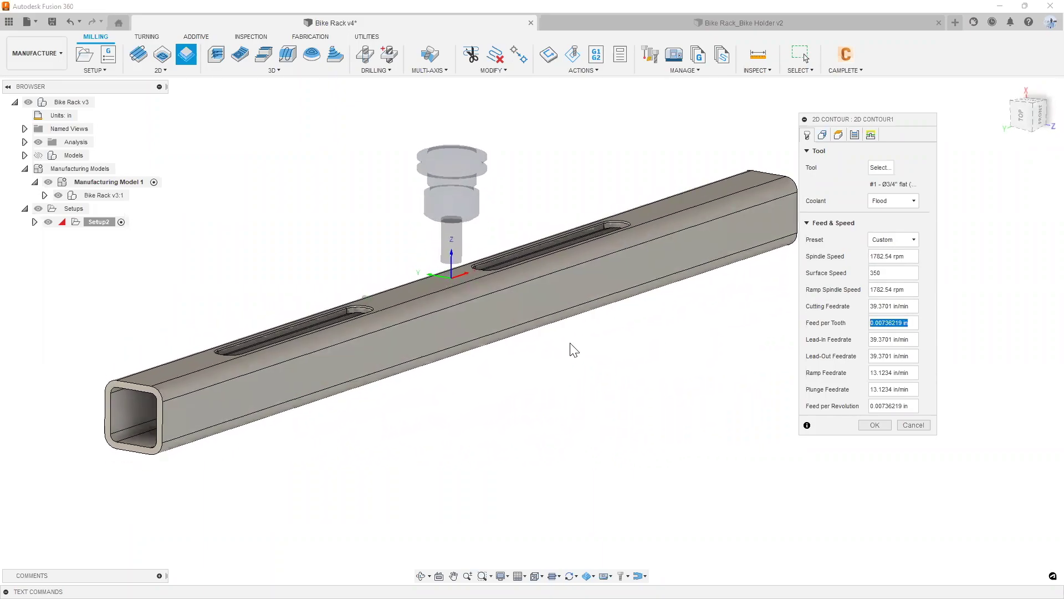
pyautogui.write('.00')
pyautogui.write('3')
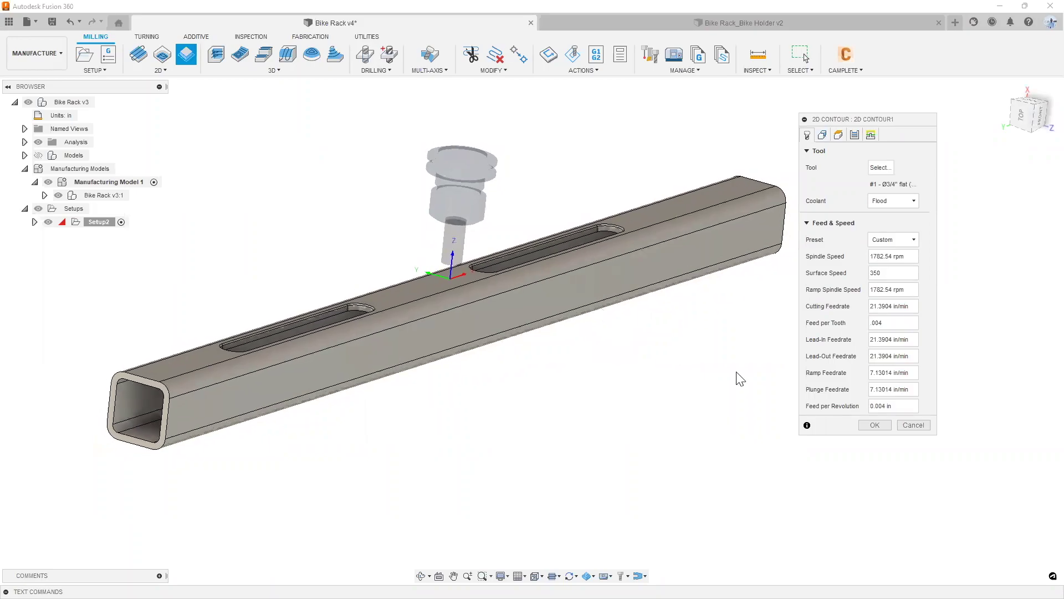
# - Review how the cutting, lead-in, ramp and plunge feedrates relate to the surface speed and feed per tooth
pyautogui.moveTo(912, 306); pyautogui.dragTo(872, 309)
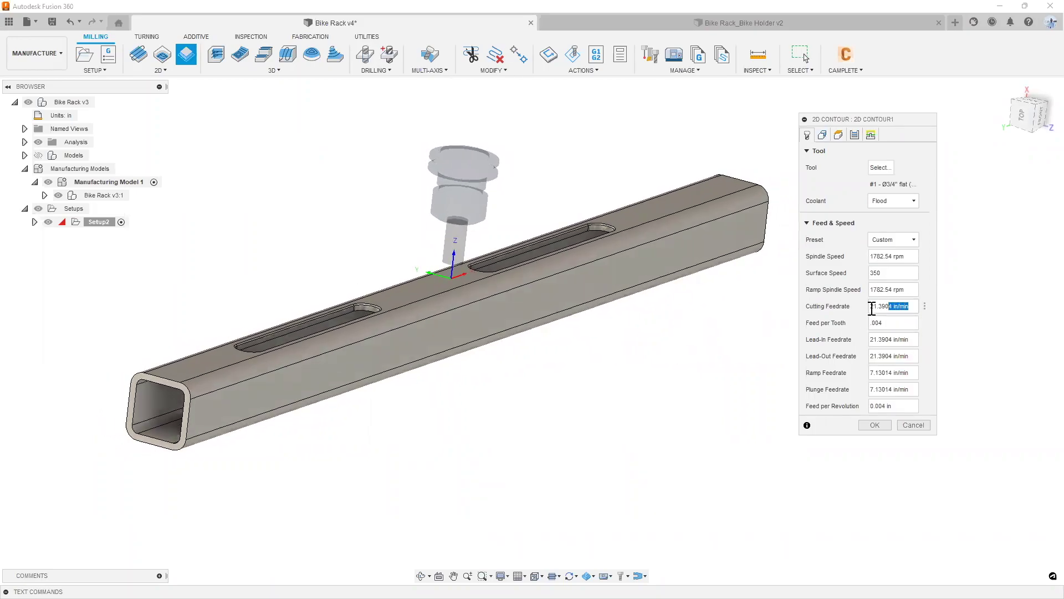
pyautogui.moveTo(912, 339); pyautogui.dragTo(853, 345)
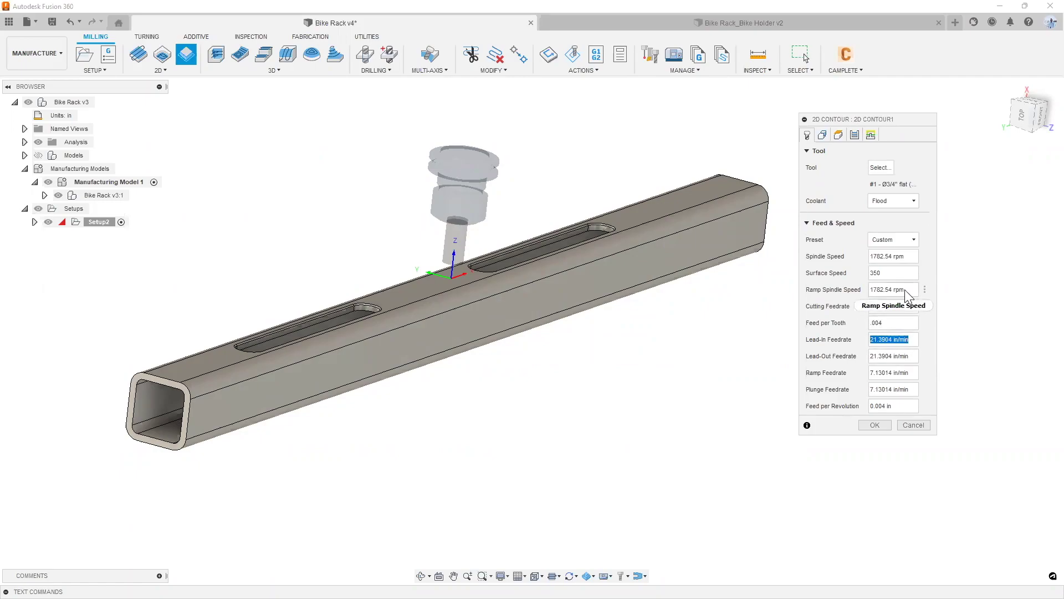
pyautogui.moveTo(897, 271); pyautogui.dragTo(867, 263)
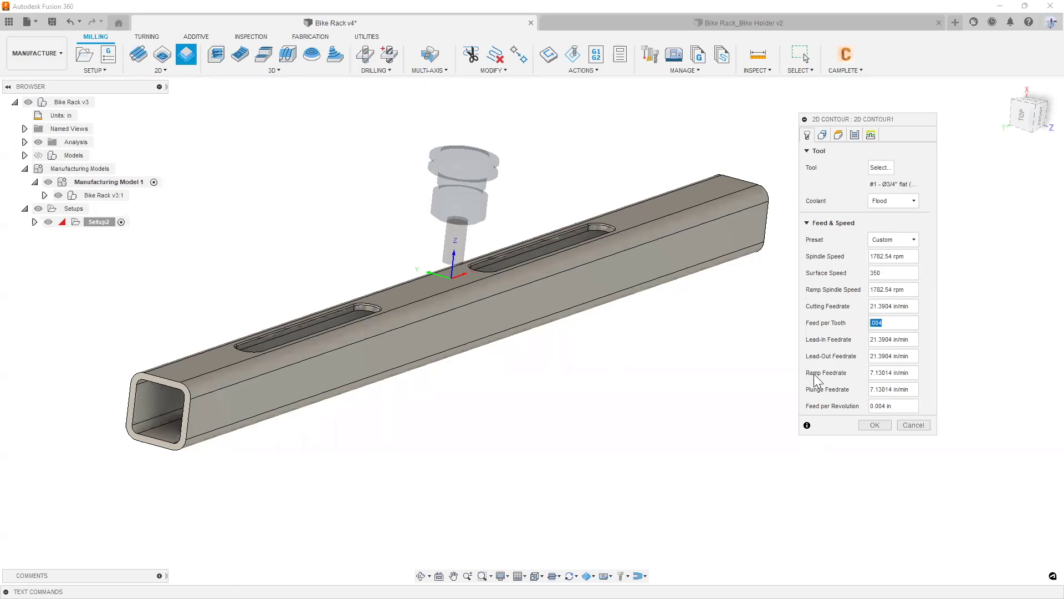
pyautogui.keyDown('shift'); pyautogui.moveTo(768, 410); pyautogui.dragTo(555, 466, button='middle'); pyautogui.keyUp('shift')
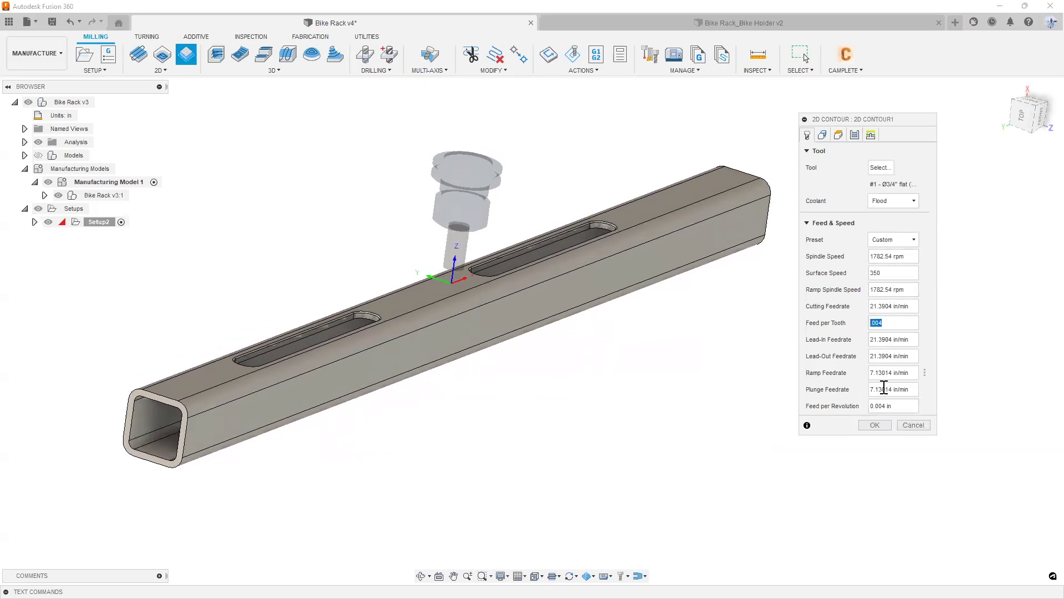
pyautogui.scroll(-2, 692, 489)
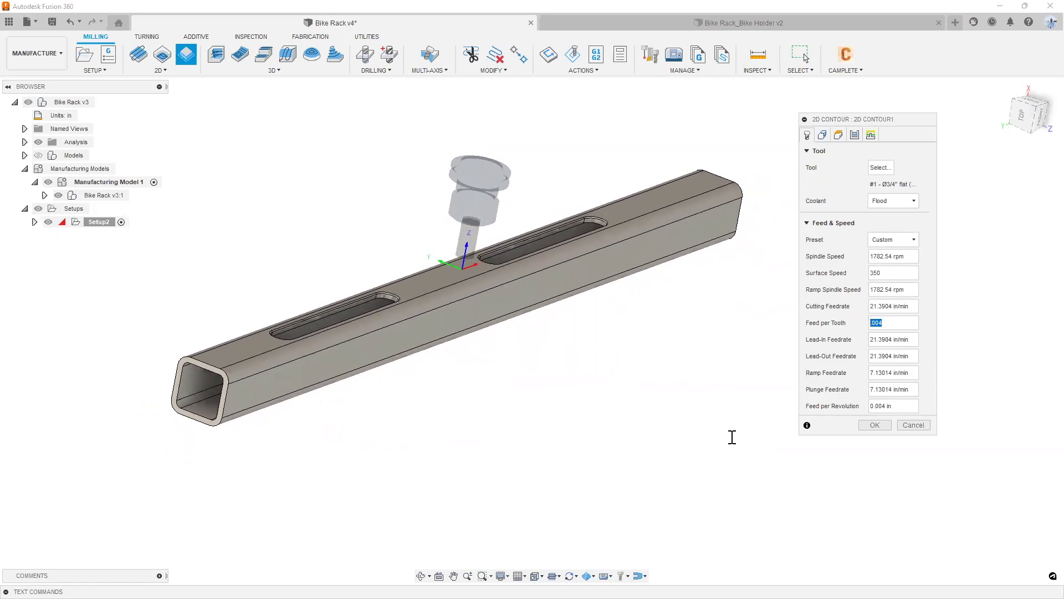
pyautogui.scroll(3, 677, 449)
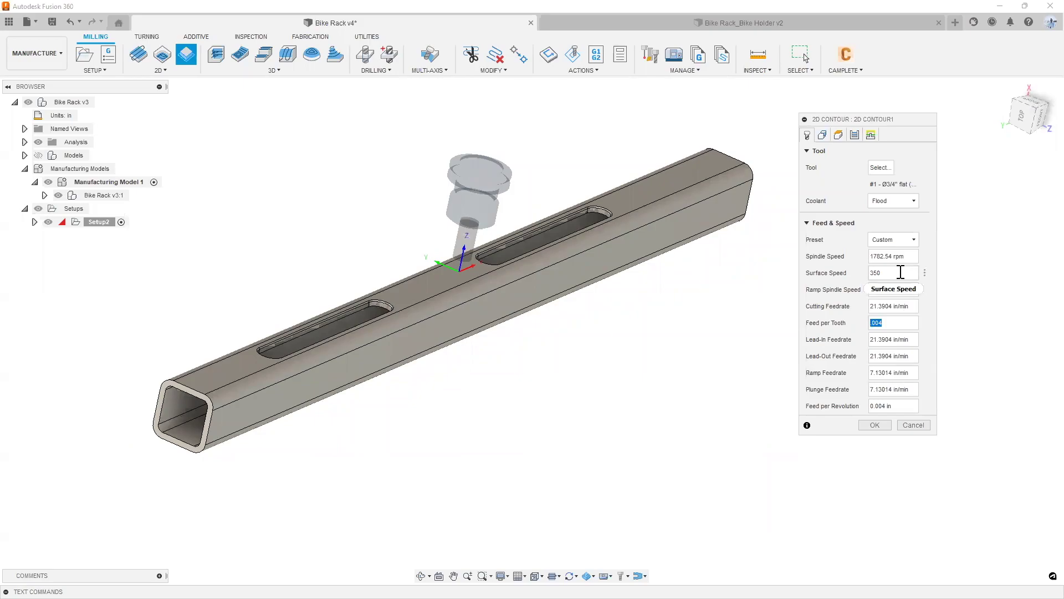
pyautogui.moveTo(900, 272)
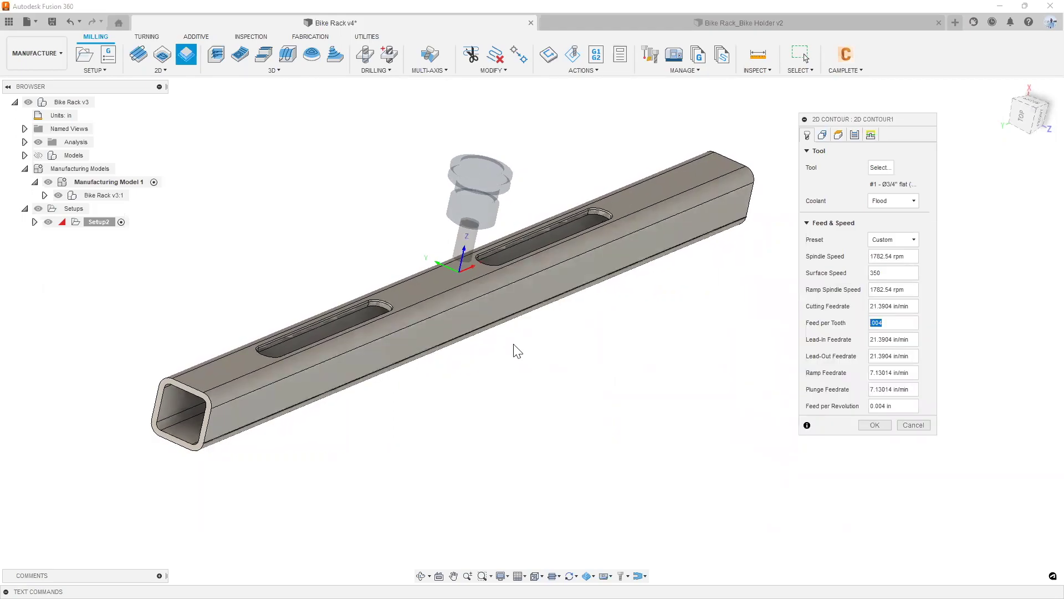
# - Select the bottom outer edge at each end of the square tube as the 2D contour geometry
pyautogui.click(822, 135)
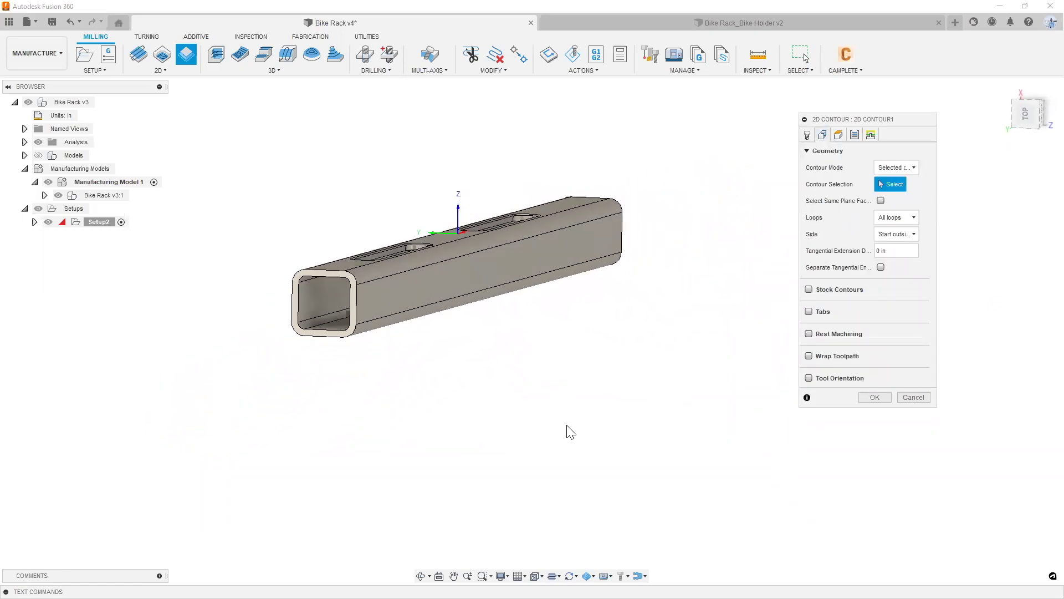
pyautogui.scroll(5, 439, 222)
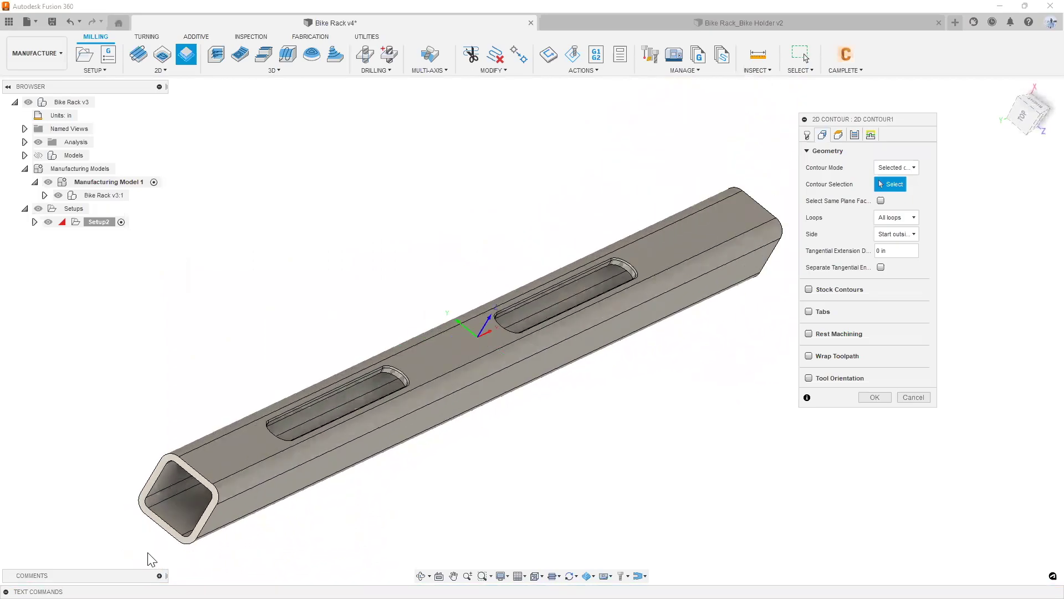
pyautogui.click(161, 528)
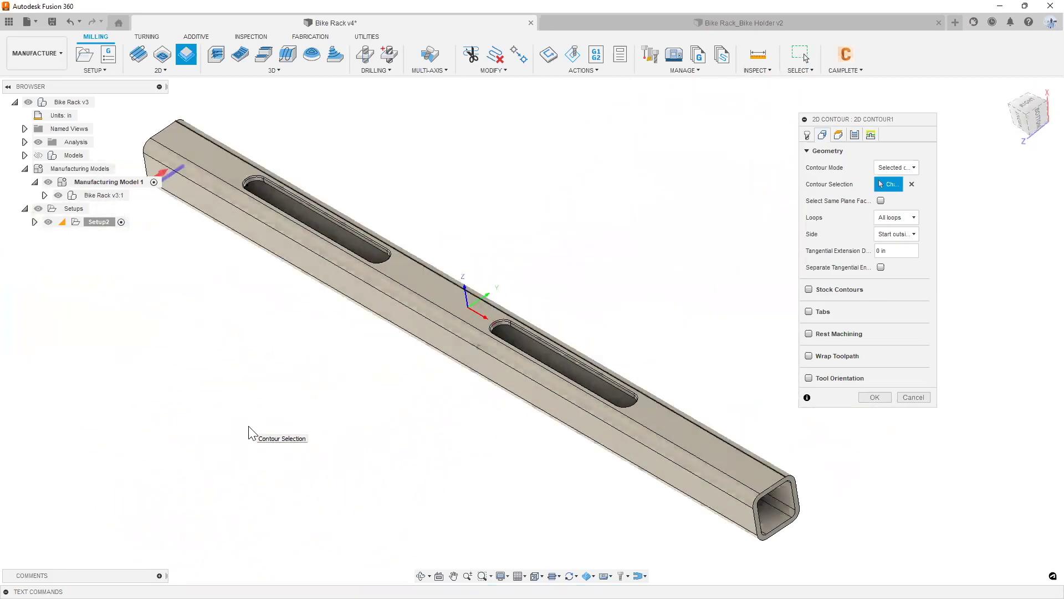
pyautogui.click(799, 531)
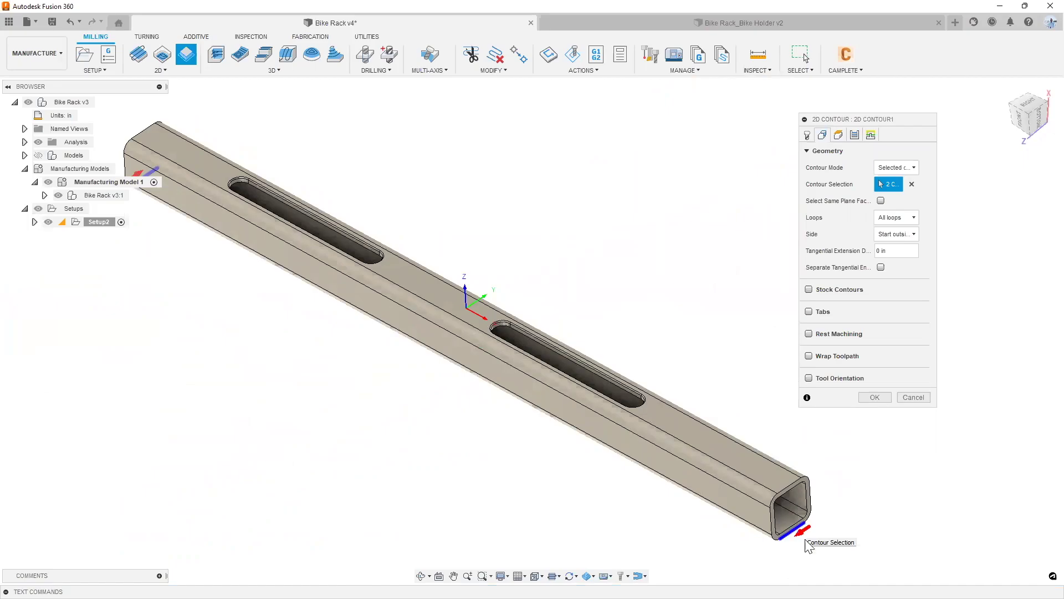
# - Examine the bottom edge contour at one tube end and how far it reaches toward the rounded corners
pyautogui.scroll(5, 798, 538)
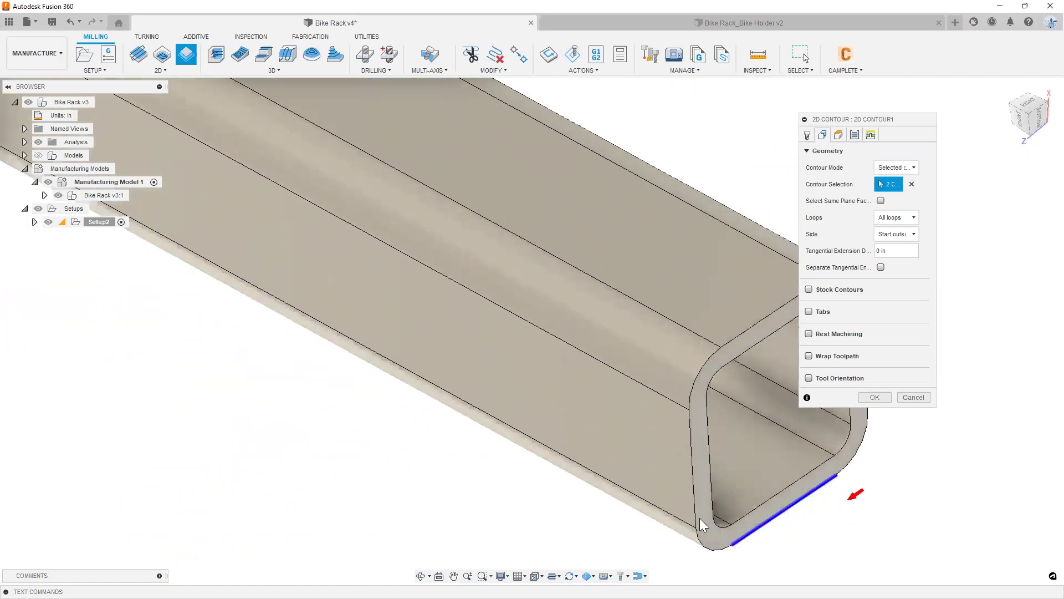
pyautogui.scroll(-3, 678, 461)
pyautogui.scroll(2, 678, 461)
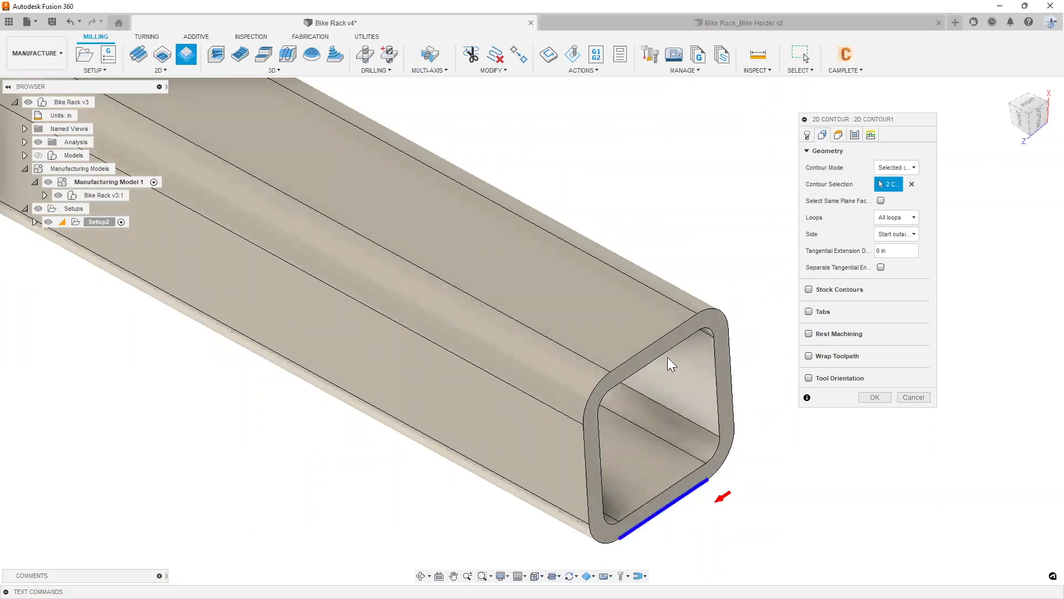
pyautogui.scroll(-2, 767, 460)
pyautogui.scroll(-1, 767, 462)
pyautogui.scroll(4, 767, 466)
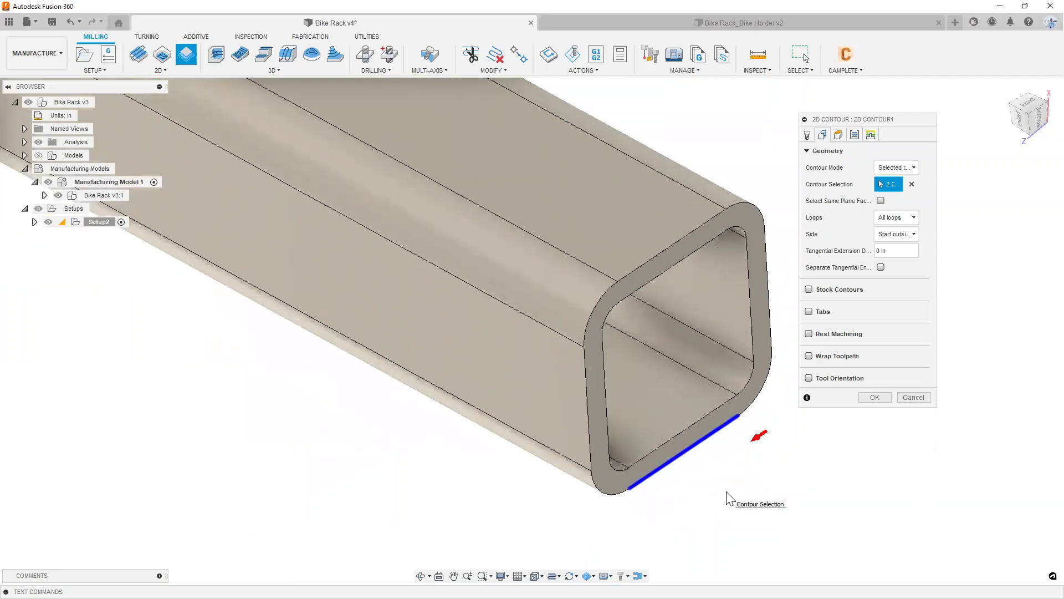
pyautogui.click(684, 456)
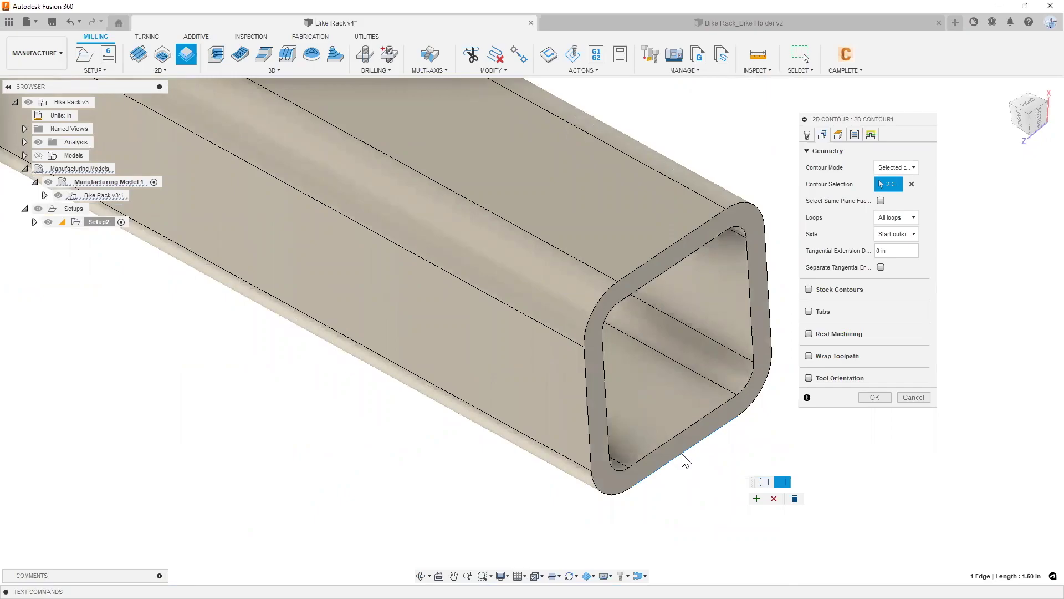
pyautogui.scroll(4, 685, 460)
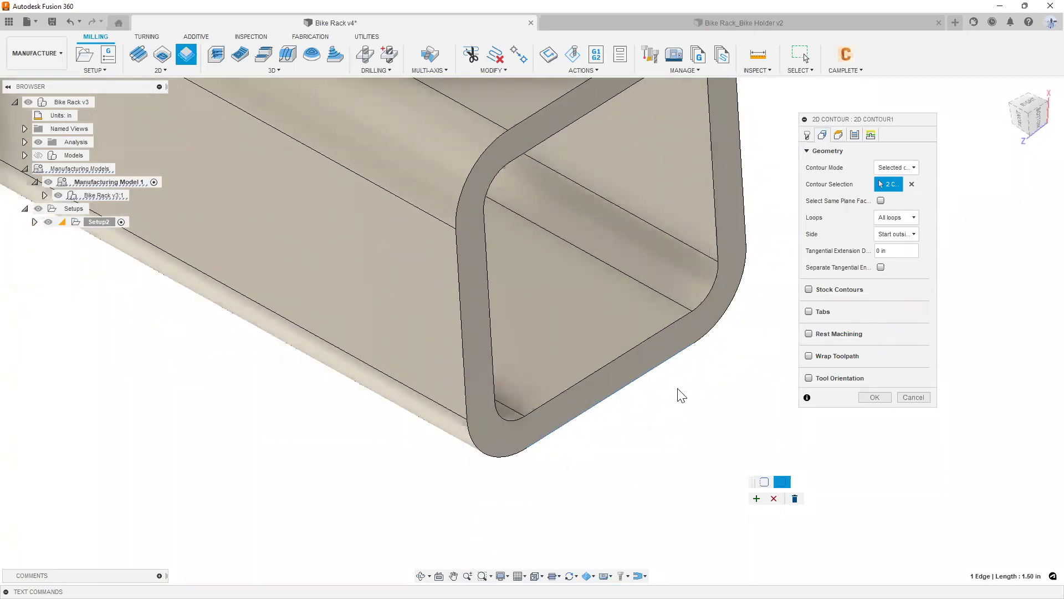
pyautogui.keyDown('shift'); pyautogui.moveTo(617, 430); pyautogui.dragTo(683, 361, button='middle'); pyautogui.keyUp('shift')
pyautogui.click(756, 498)
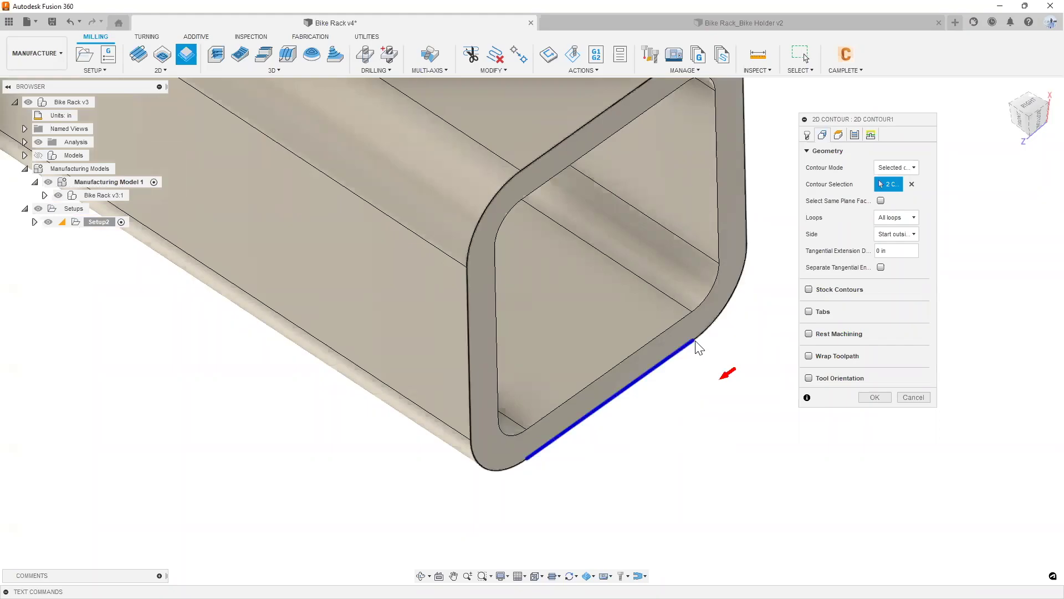
pyautogui.keyDown('shift'); pyautogui.moveTo(693, 343); pyautogui.dragTo(366, 391, button='middle'); pyautogui.keyUp('shift')
pyautogui.moveTo(366, 391); pyautogui.dragTo(318, 413, button='middle')
pyautogui.keyDown('shift'); pyautogui.moveTo(598, 447); pyautogui.dragTo(604, 438, button='middle'); pyautogui.keyUp('shift')
pyautogui.scroll(3, 616, 433)
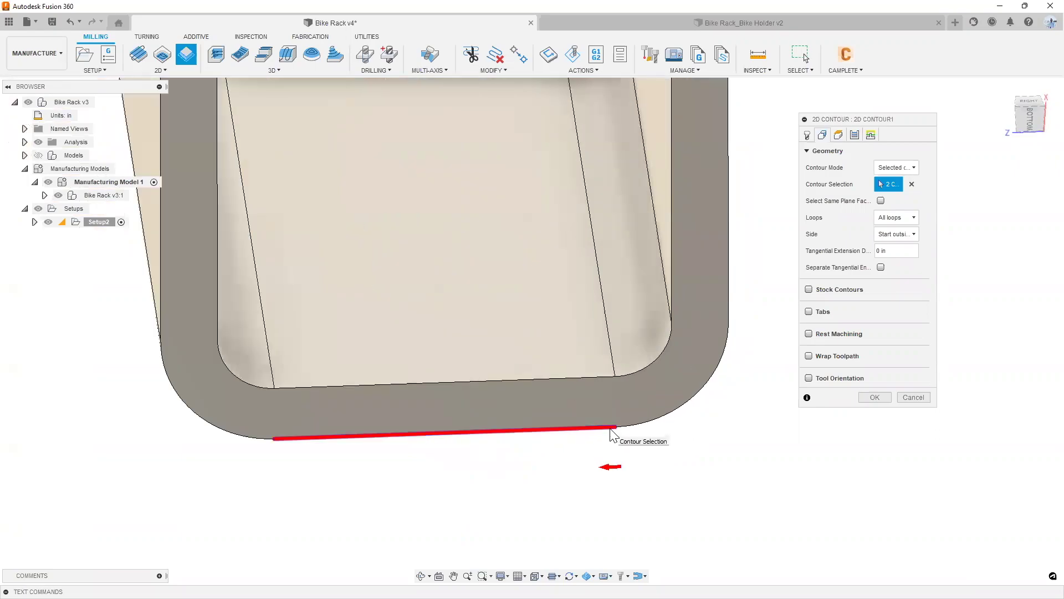
pyautogui.scroll(-3, 558, 475)
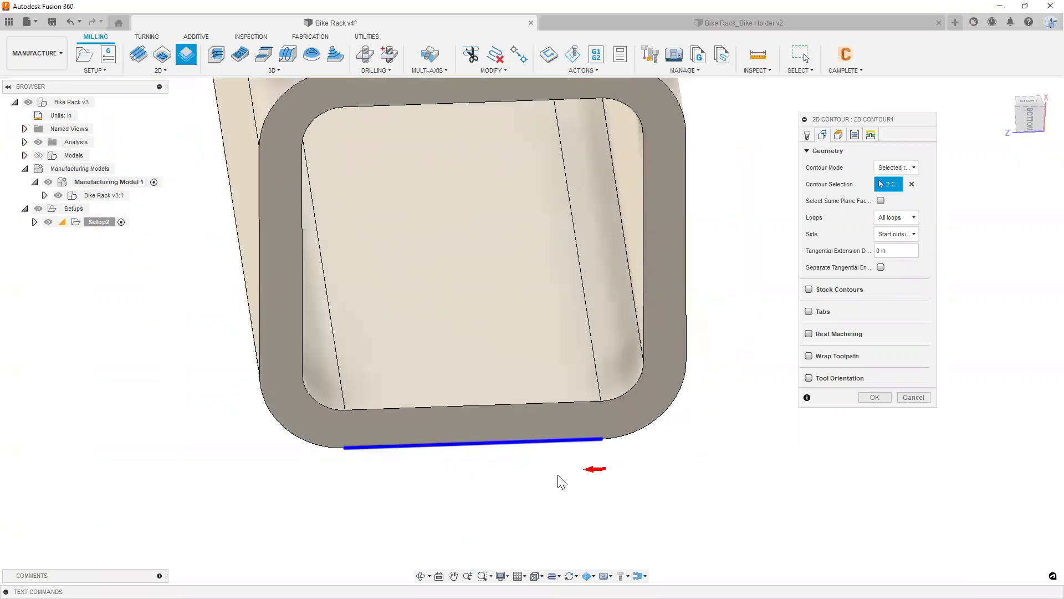
pyautogui.moveTo(587, 475); pyautogui.dragTo(565, 476, button='middle')
pyautogui.keyDown('shift'); pyautogui.moveTo(625, 448); pyautogui.dragTo(634, 442, button='middle'); pyautogui.keyUp('shift')
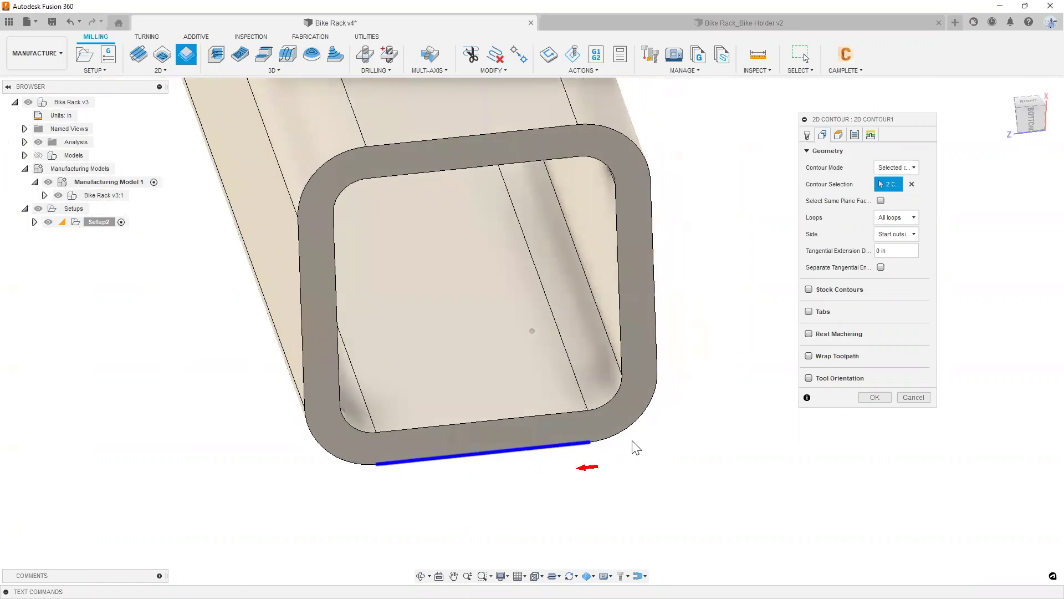
# - Add the two adjoining outer corner arcs to the bottom edge contour at this tube end and accept the chain
pyautogui.click(520, 455)
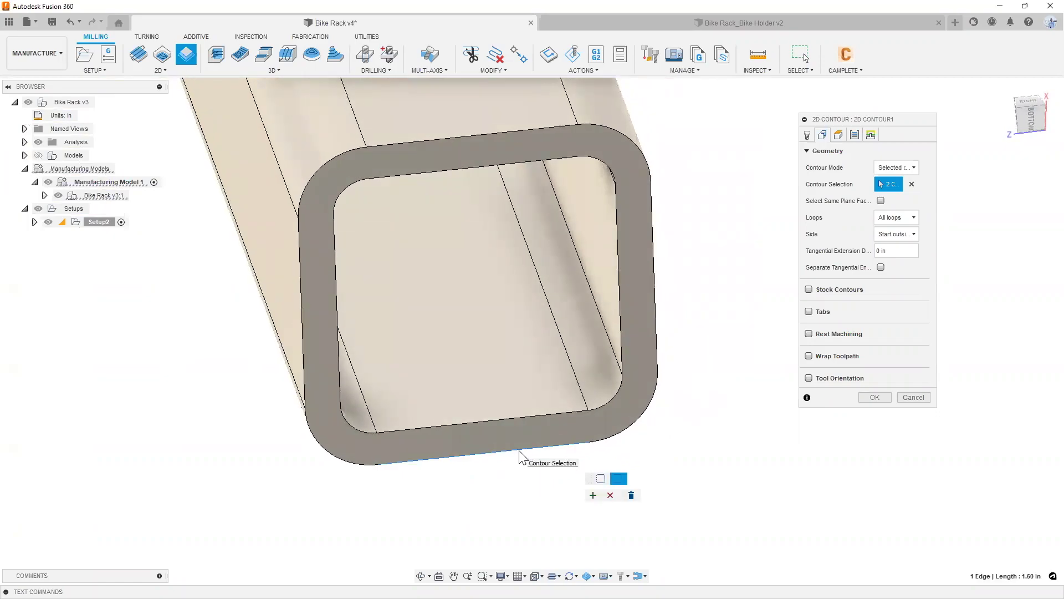
pyautogui.click(629, 435)
pyautogui.click(337, 462)
pyautogui.keyDown('shift'); pyautogui.moveTo(339, 491); pyautogui.dragTo(562, 497, button='middle'); pyautogui.keyUp('shift')
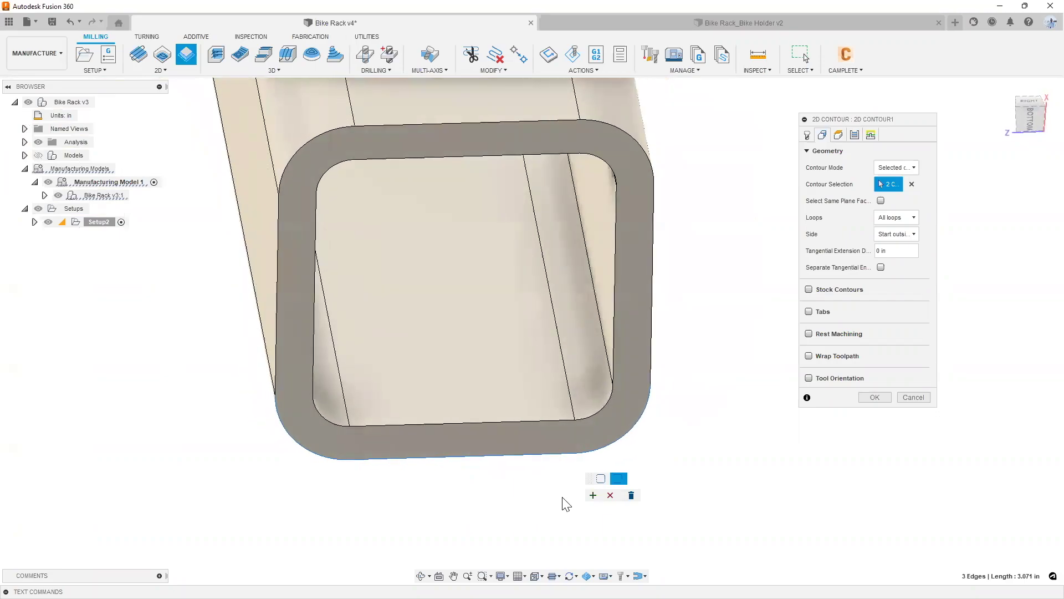
pyautogui.click(593, 495)
pyautogui.keyDown('shift'); pyautogui.moveTo(537, 512); pyautogui.dragTo(717, 387, button='middle'); pyautogui.keyUp('shift')
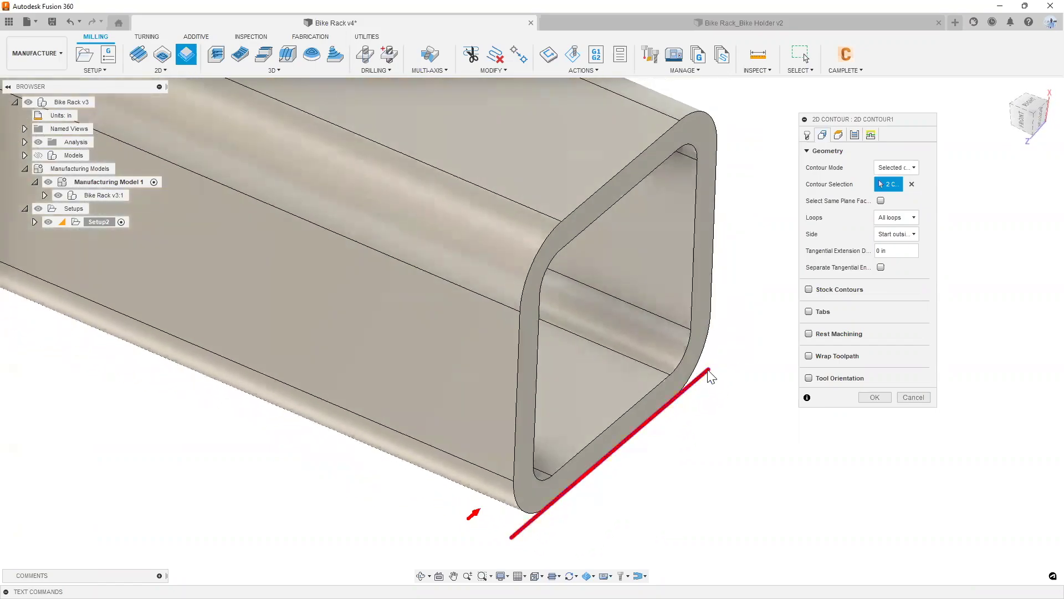
# - Flip the extended contour's direction so that the cut runs on the outside of the tube end
pyautogui.scroll(-2, 708, 353)
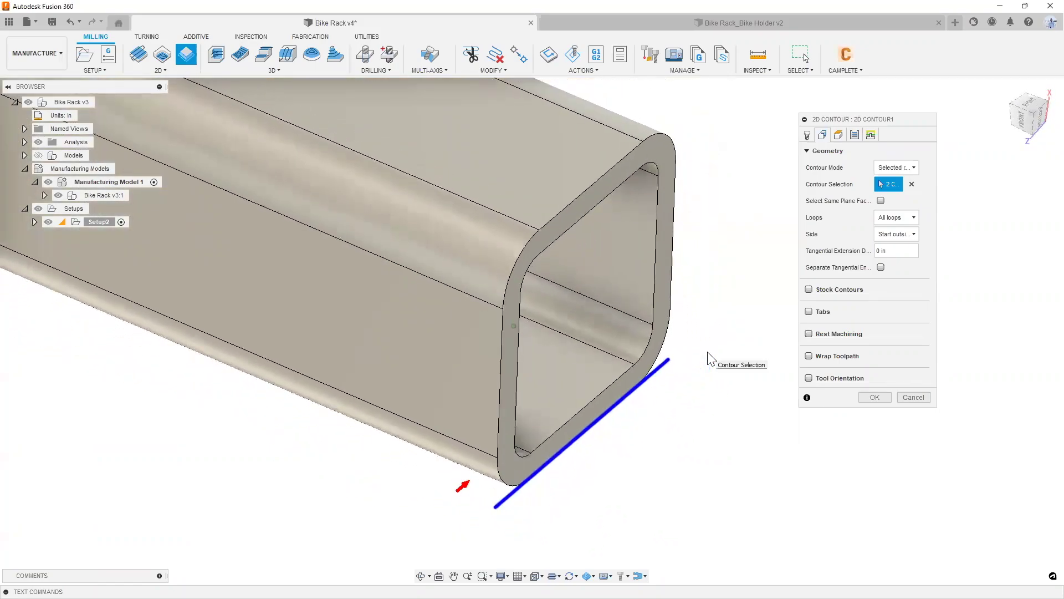
pyautogui.keyDown('shift'); pyautogui.moveTo(708, 353); pyautogui.dragTo(701, 260, button='middle'); pyautogui.keyUp('shift')
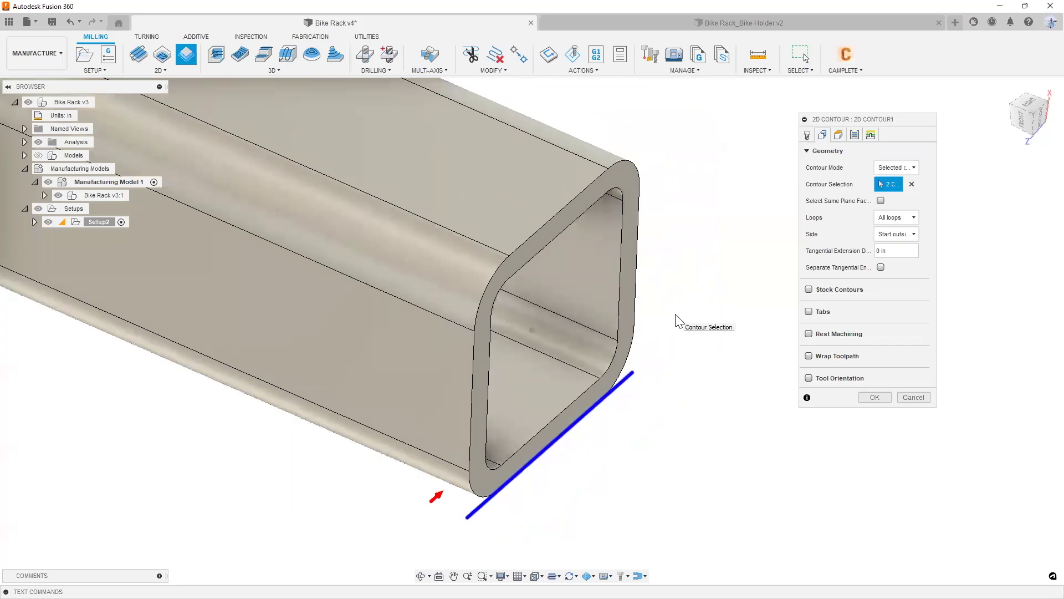
pyautogui.scroll(4, 439, 494)
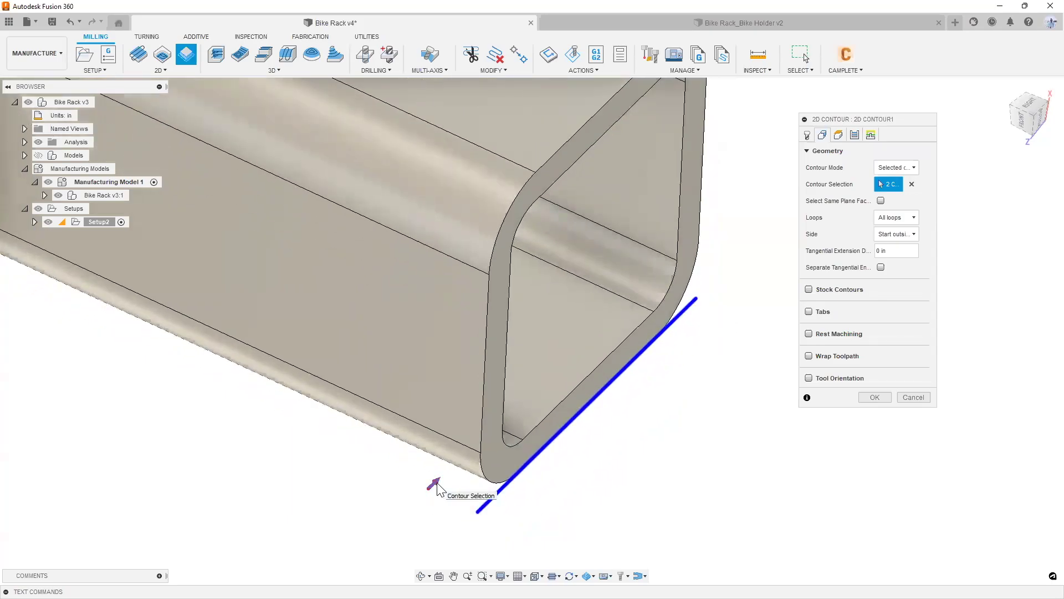
pyautogui.click(437, 485)
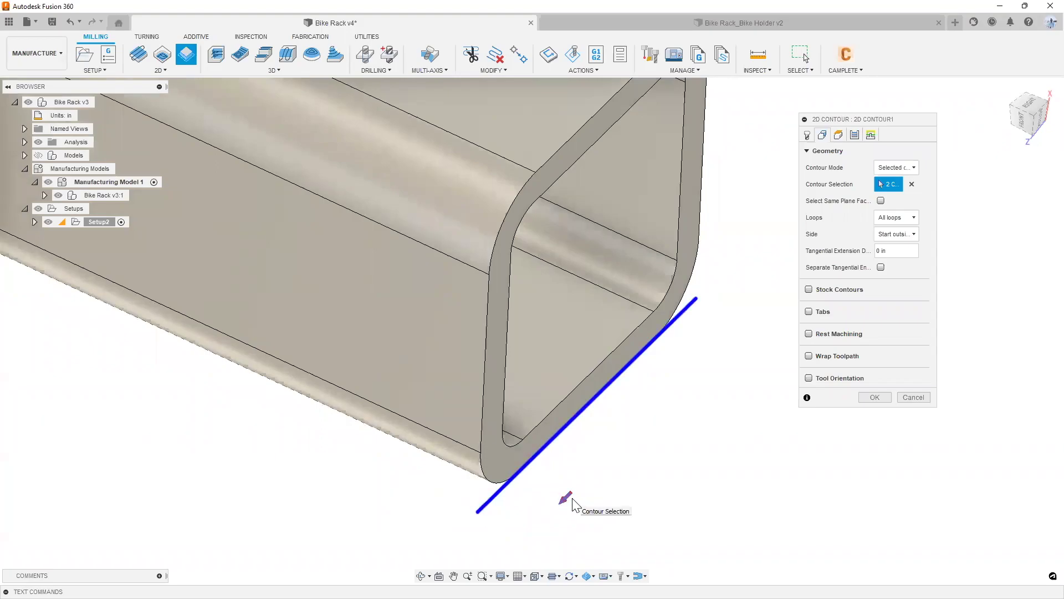
# - Add both adjoining outer corner arcs to the bottom edge contour at the opposite tube end and accept the chain
pyautogui.scroll(-3, 522, 481)
pyautogui.keyDown('shift'); pyautogui.moveTo(562, 469); pyautogui.dragTo(666, 319, button='middle'); pyautogui.keyUp('shift')
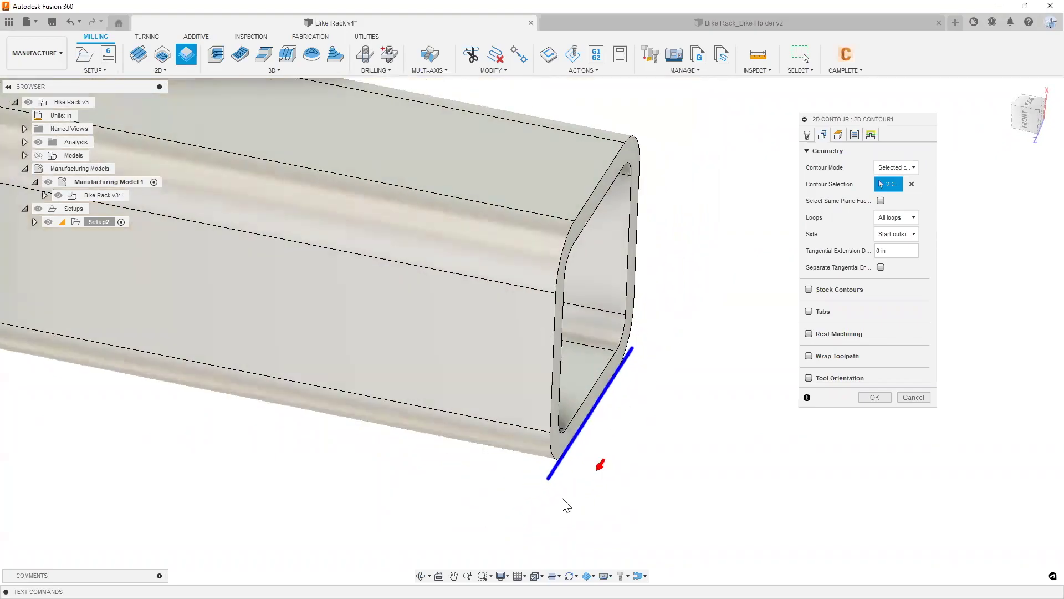
pyautogui.scroll(-1, 569, 489)
pyautogui.scroll(-3, 618, 471)
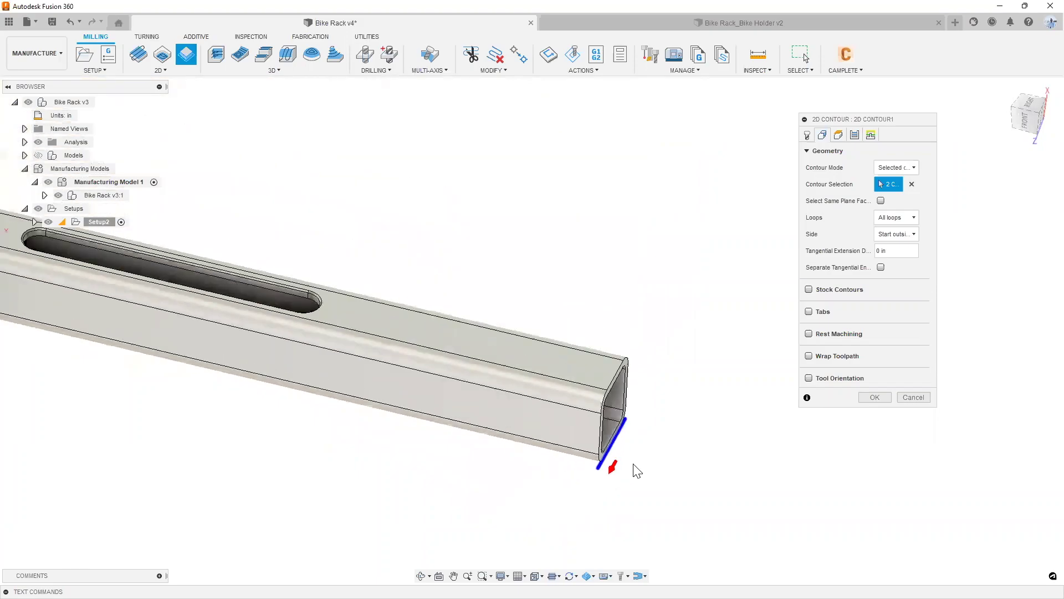
pyautogui.scroll(-3, 638, 470)
pyautogui.keyDown('shift'); pyautogui.moveTo(636, 469); pyautogui.dragTo(268, 493, button='middle'); pyautogui.keyUp('shift')
pyautogui.scroll(8, 211, 440)
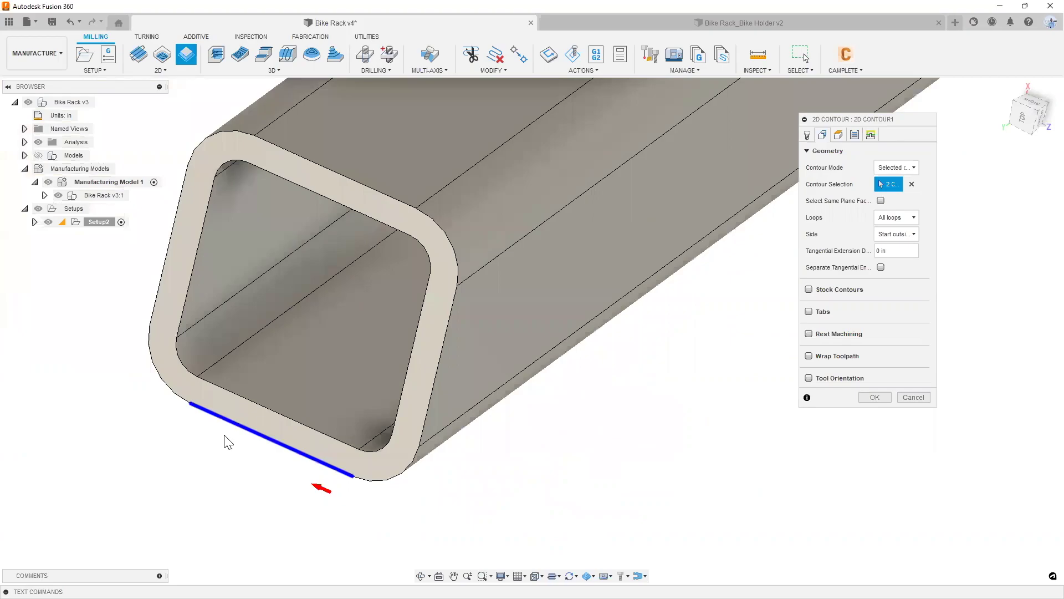
pyautogui.scroll(2, 236, 435)
pyautogui.click(247, 426)
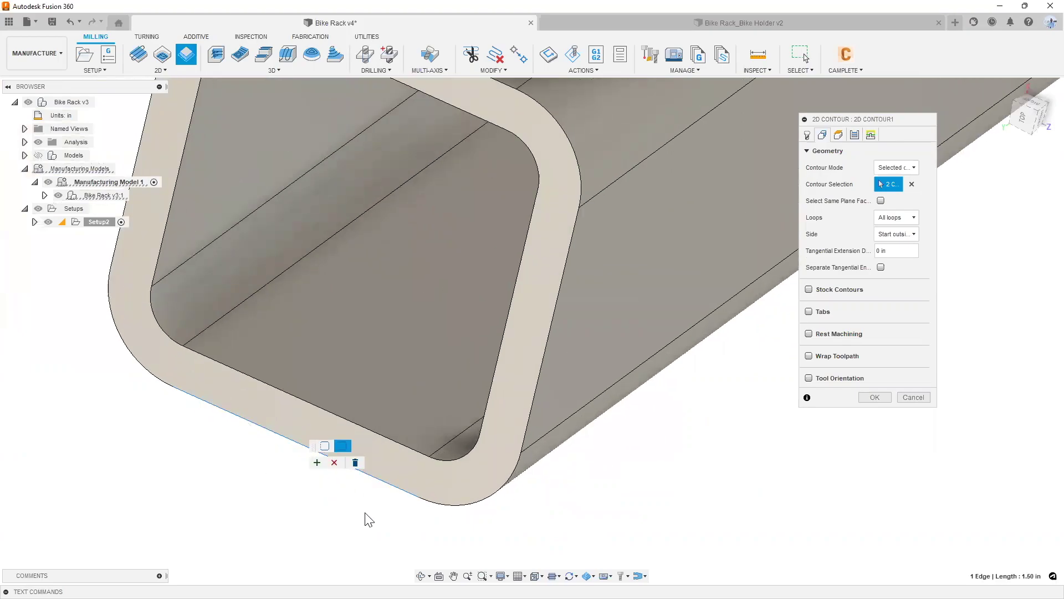
pyautogui.click(433, 505)
pyautogui.click(153, 381)
pyautogui.scroll(5, 236, 460)
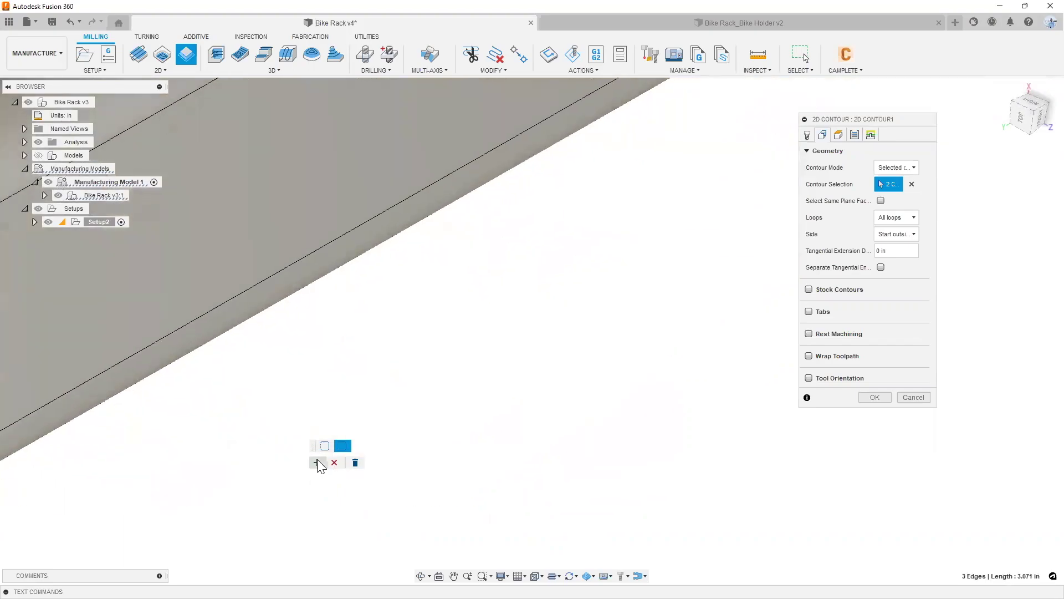
pyautogui.scroll(-5, 204, 442)
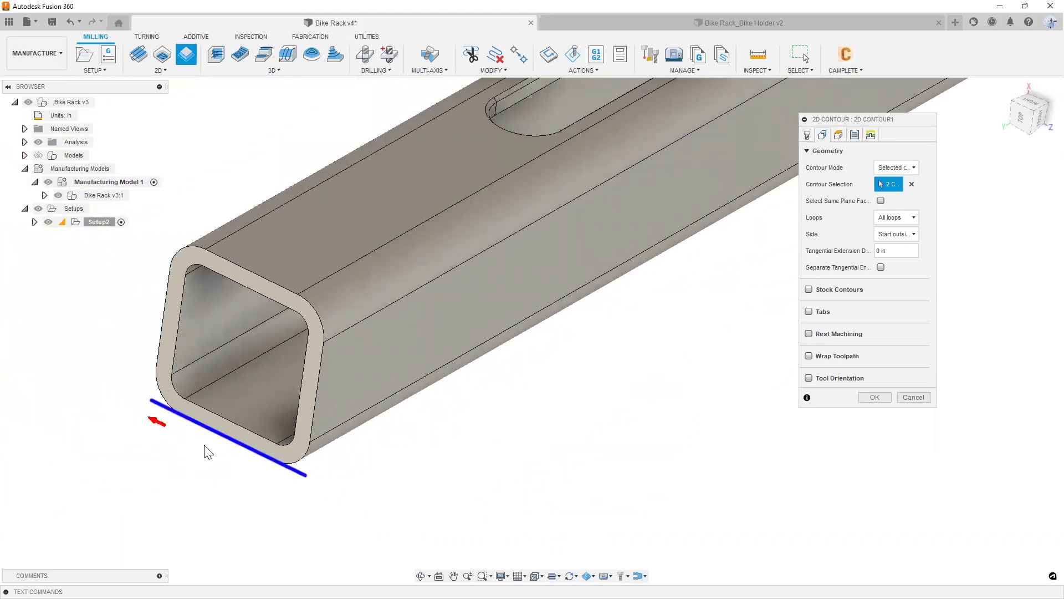
# - Examine the extended contours and their direction arrows at both tube ends, along with the tangential extension setting
pyautogui.scroll(-5, 209, 447)
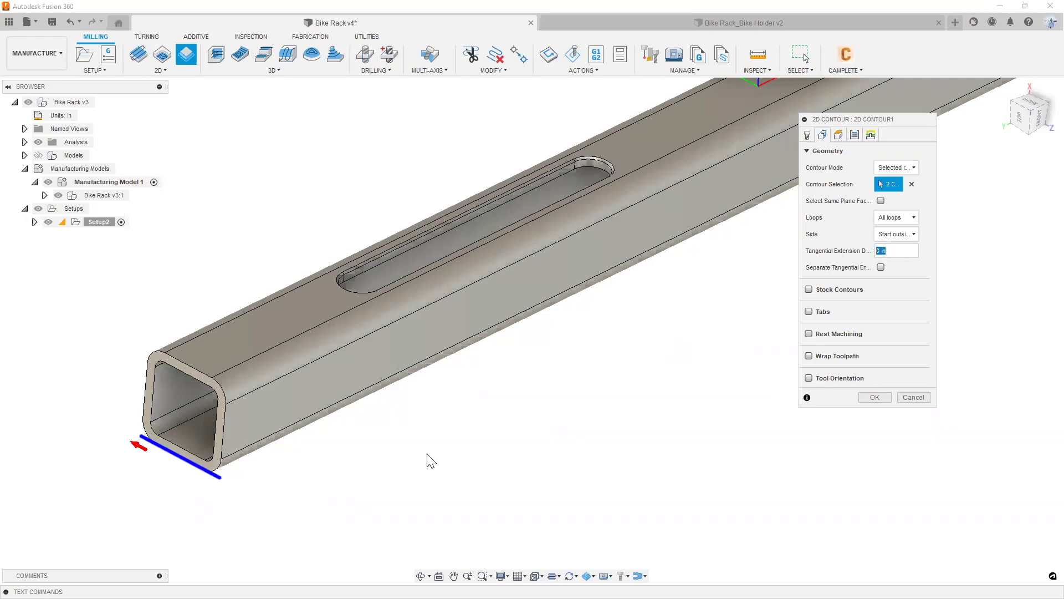
pyautogui.scroll(4, 146, 477)
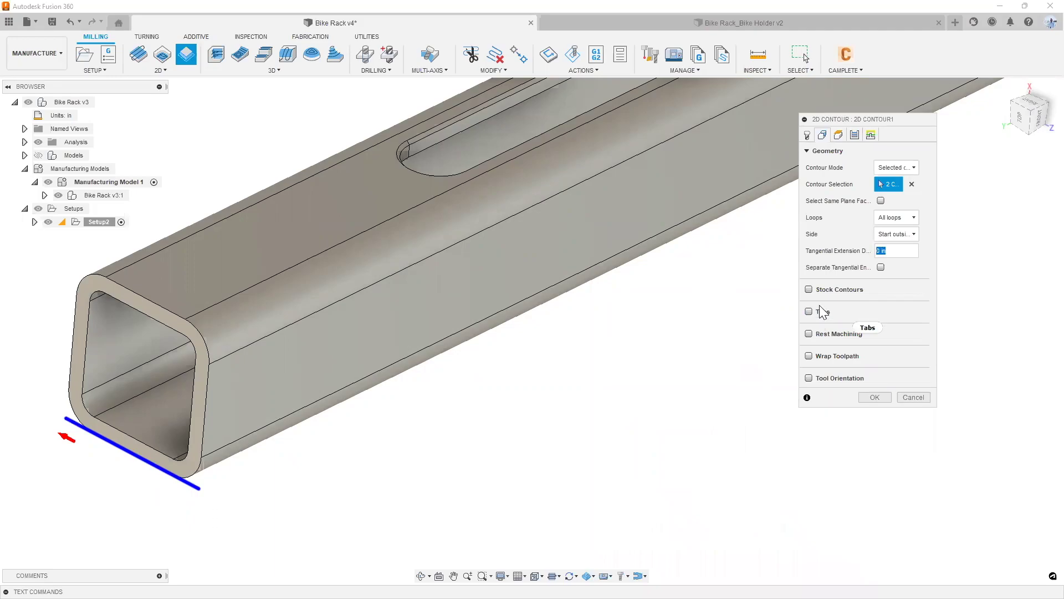
pyautogui.scroll(-2, 710, 391)
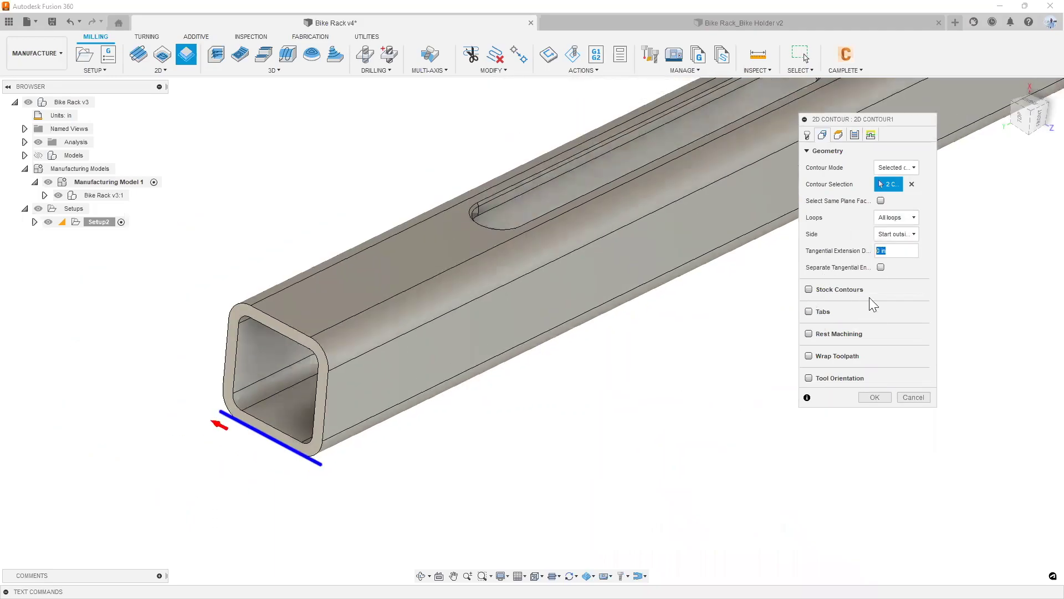
pyautogui.scroll(-1, 288, 465)
pyautogui.scroll(3, 283, 438)
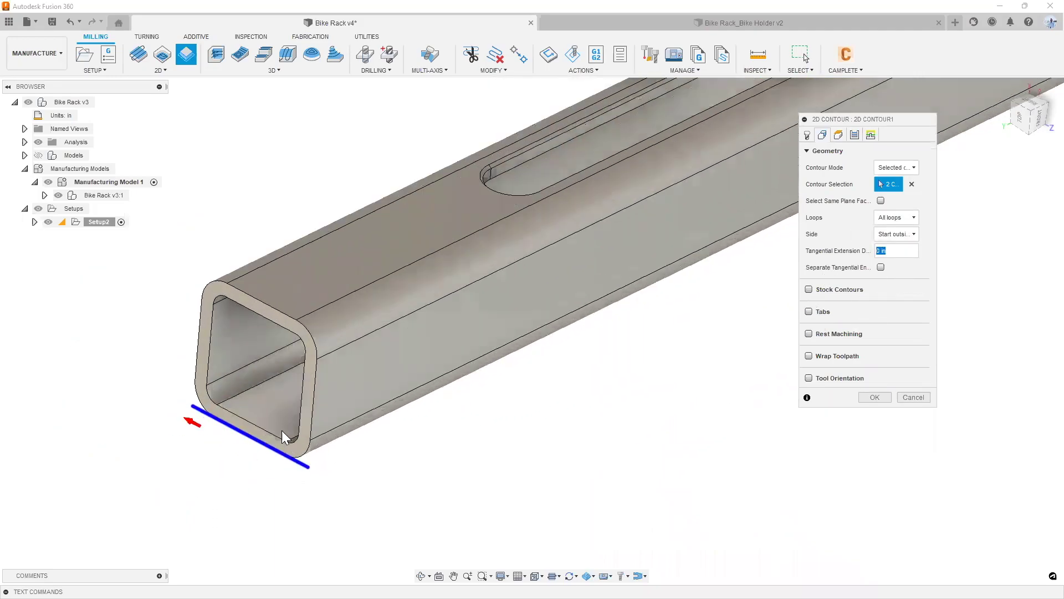
pyautogui.scroll(2, 310, 460)
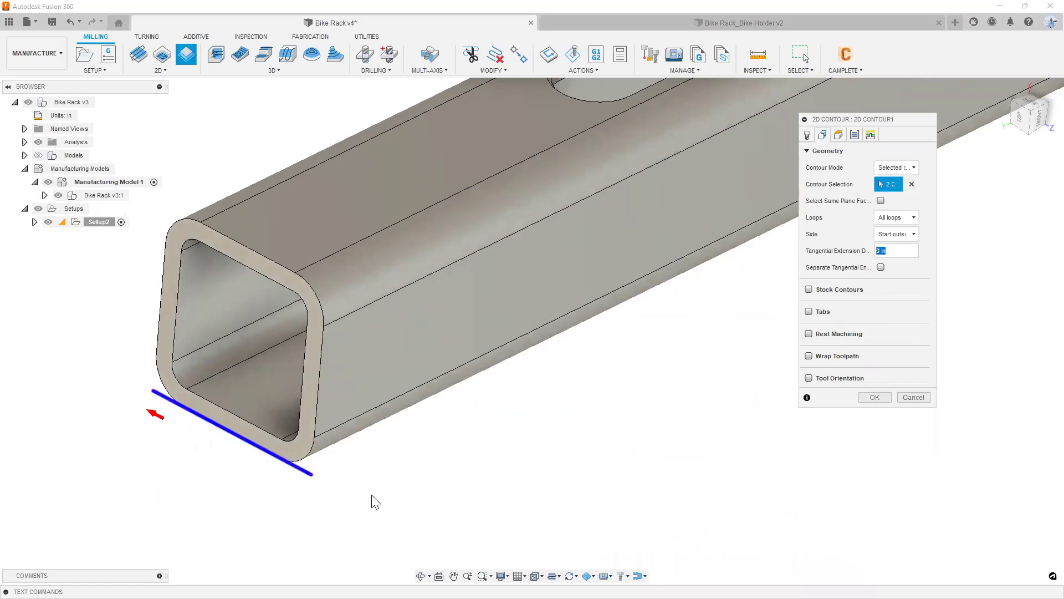
pyautogui.scroll(-5, 249, 466)
pyautogui.keyDown('shift'); pyautogui.moveTo(434, 421); pyautogui.dragTo(577, 293, button='middle'); pyautogui.keyUp('shift')
pyautogui.moveTo(836, 121); pyautogui.dragTo(905, 181)
pyautogui.moveTo(881, 232); pyautogui.dragTo(835, 236, button='middle')
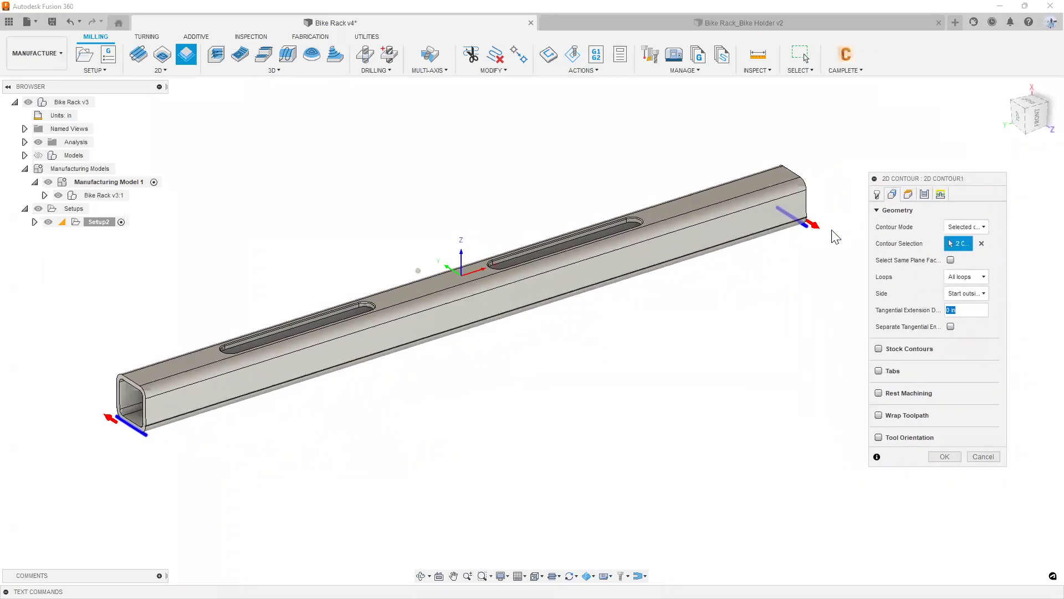
# - Review the contour operation's clearance, retract, feed, top and bottom heights against the tube
pyautogui.click(908, 194)
pyautogui.keyDown('shift'); pyautogui.moveTo(869, 236); pyautogui.dragTo(869, 234, button='middle'); pyautogui.keyUp('shift')
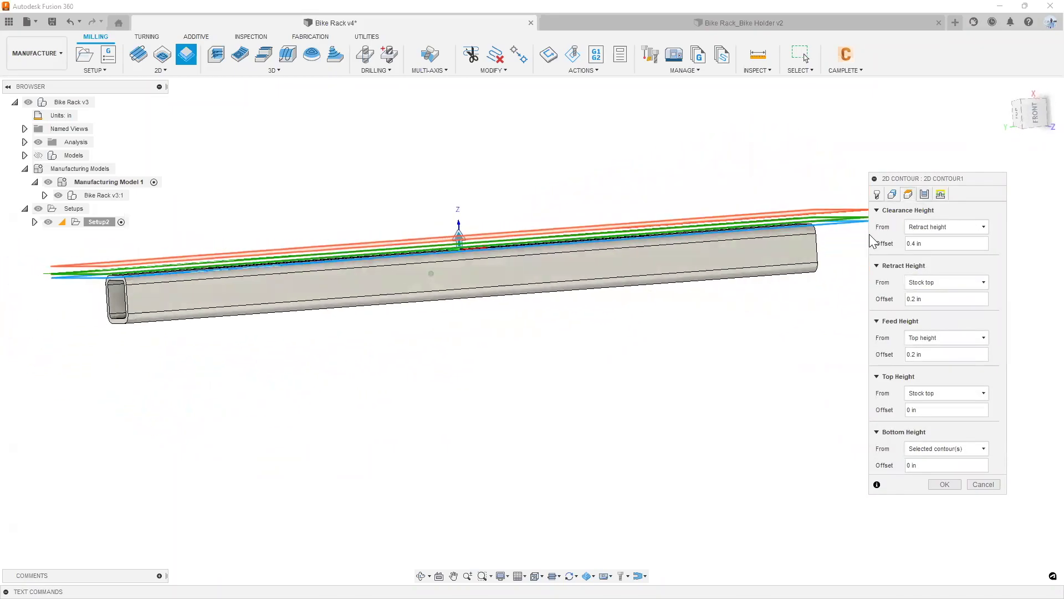
pyautogui.moveTo(976, 176); pyautogui.dragTo(984, 176)
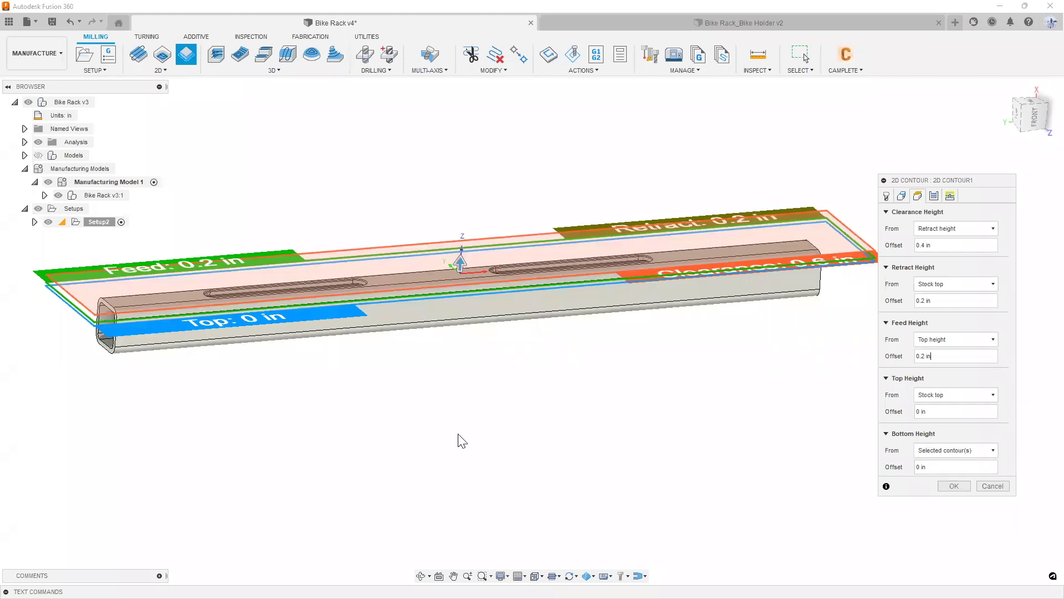
pyautogui.scroll(5, 95, 318)
pyautogui.scroll(2, 93, 316)
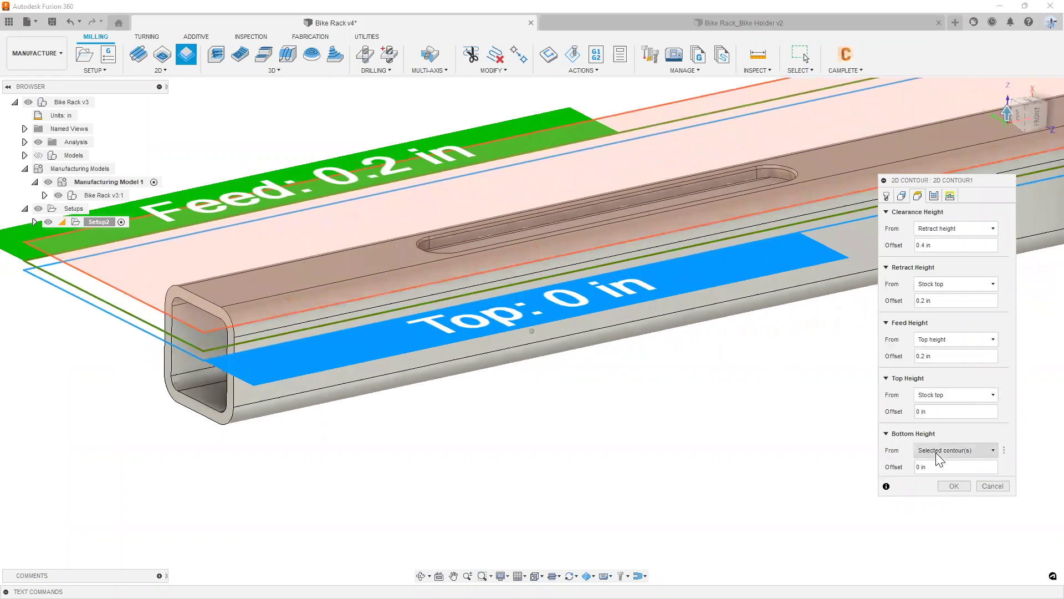
# - Set the contour operation's bottom height to be measured from Model bottom instead of the selected contours
pyautogui.click(937, 450)
pyautogui.click(936, 453)
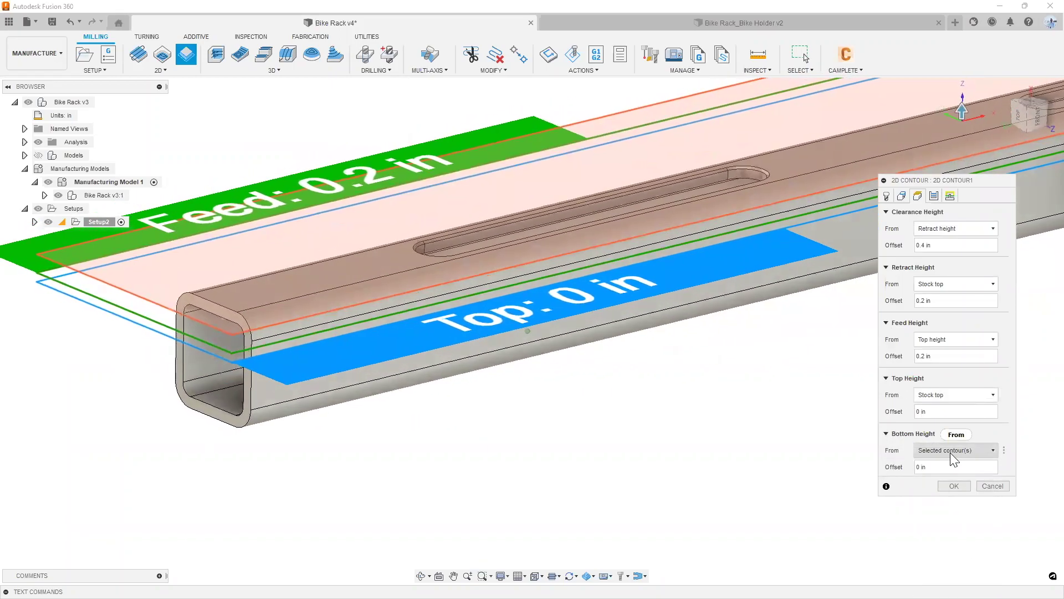
pyautogui.click(950, 451)
pyautogui.click(950, 451)
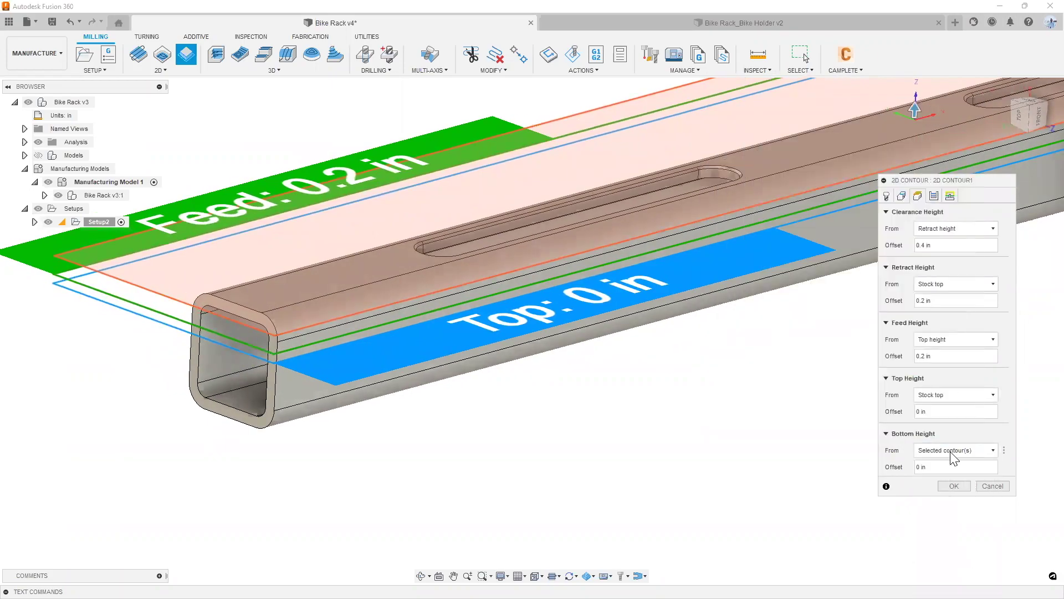
pyautogui.scroll(2, 218, 445)
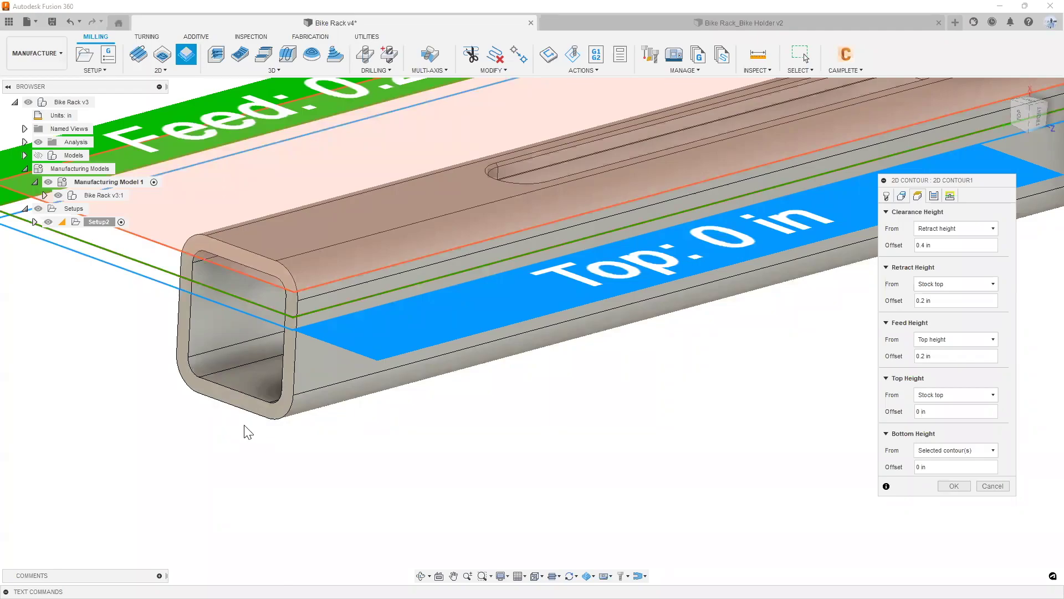
pyautogui.keyDown('shift'); pyautogui.moveTo(248, 428); pyautogui.dragTo(532, 471, button='middle'); pyautogui.keyUp('shift')
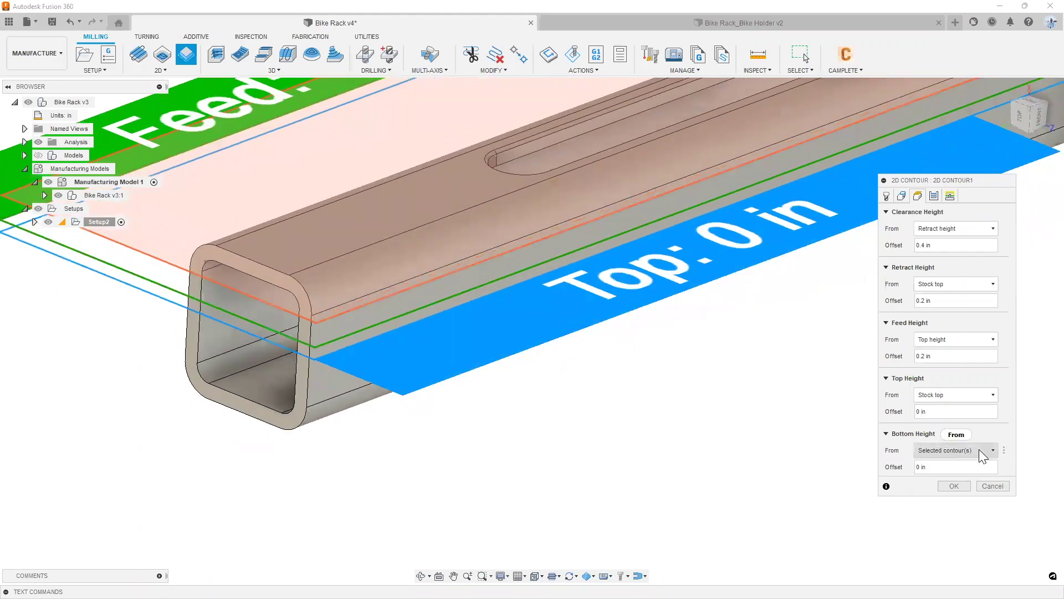
pyautogui.click(979, 450)
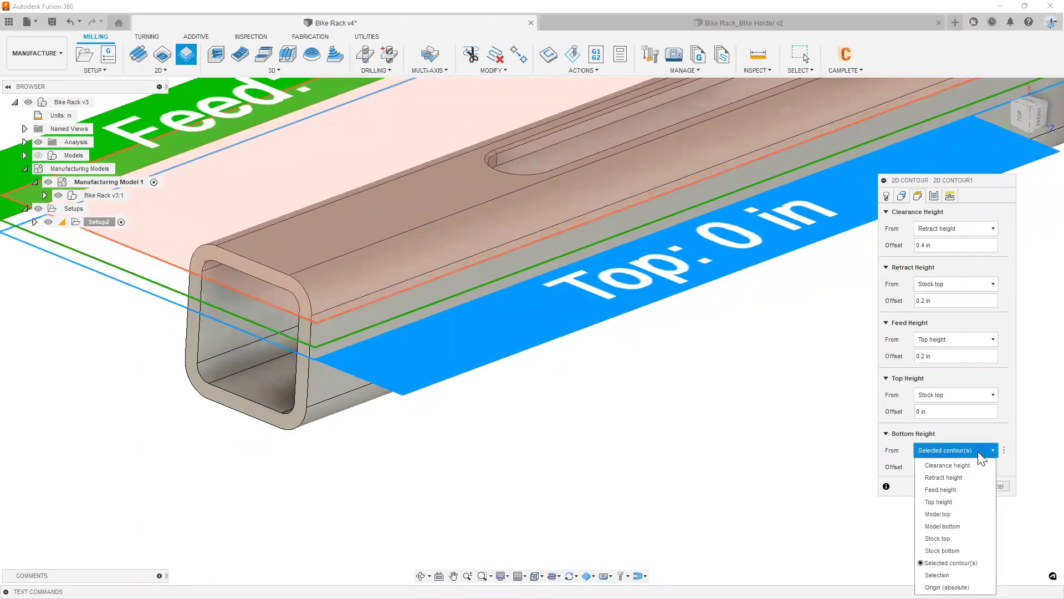
pyautogui.click(955, 527)
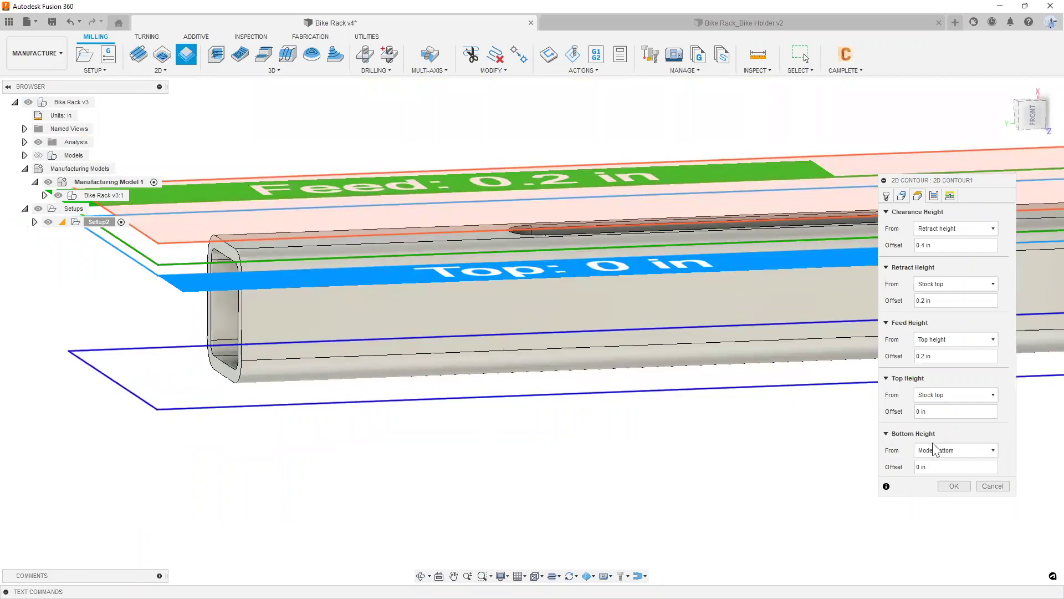
# - Try the tube's side face and its lower lengthwise edge as bottom height references, and return the reference to Model bottom
pyautogui.click(938, 450)
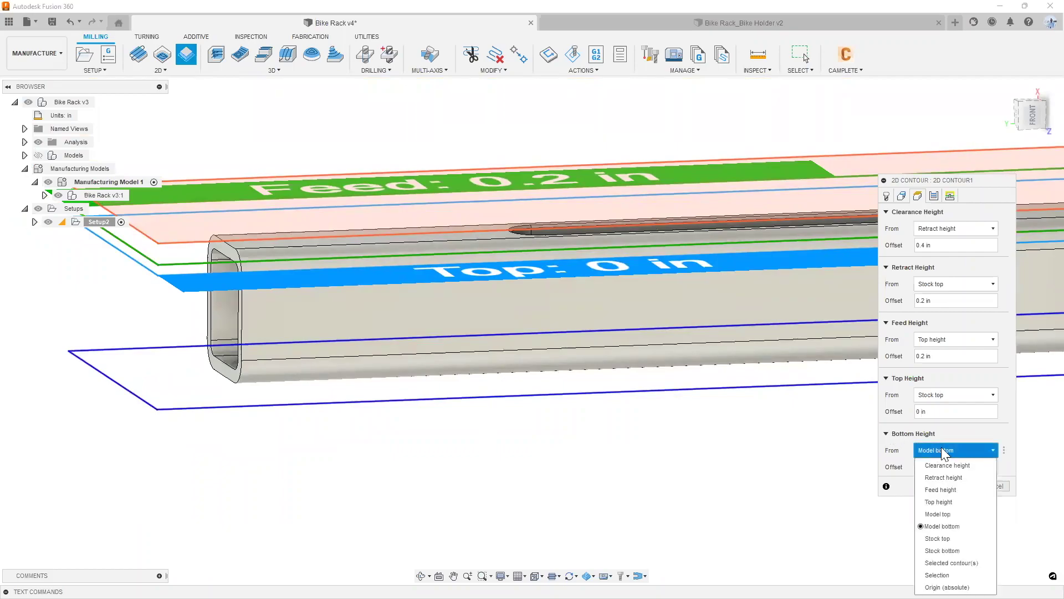
pyautogui.click(937, 574)
pyautogui.keyDown('shift'); pyautogui.moveTo(409, 435); pyautogui.dragTo(300, 413, button='middle'); pyautogui.keyUp('shift')
pyautogui.click(291, 317)
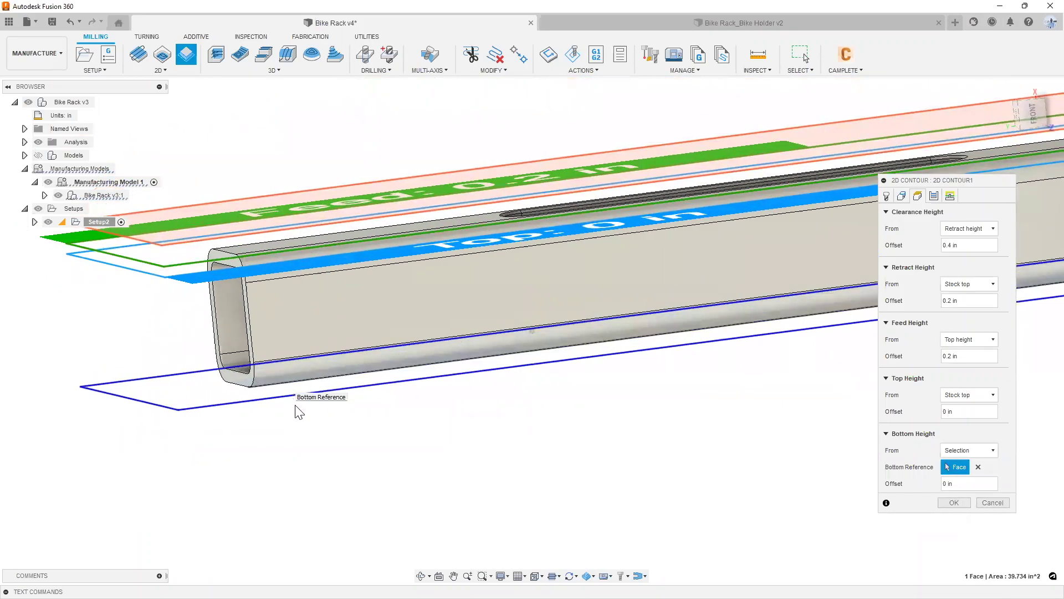
pyautogui.click(979, 467)
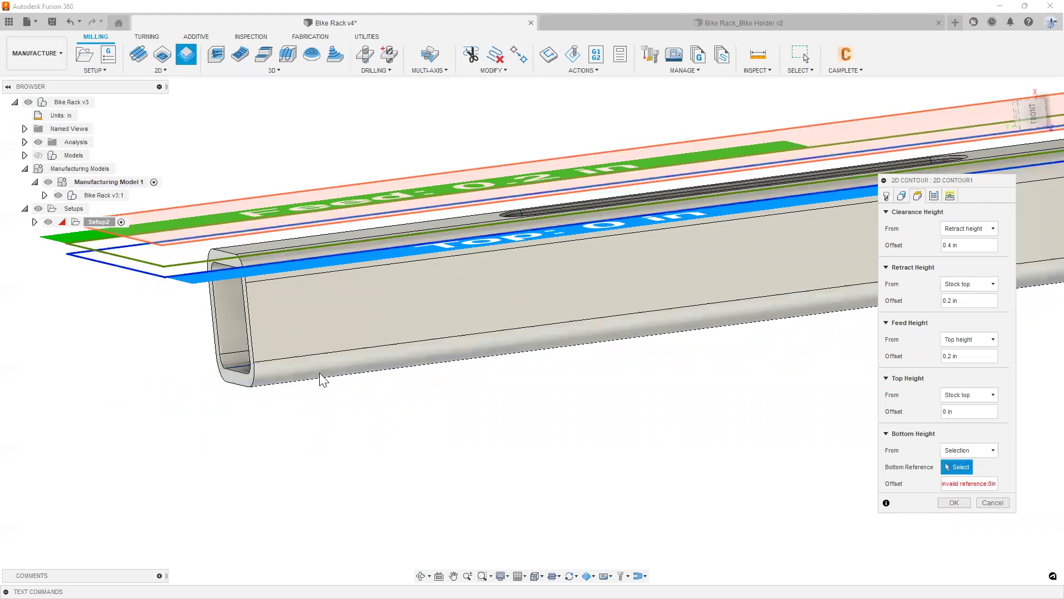
pyautogui.click(268, 360)
pyautogui.keyDown('shift'); pyautogui.moveTo(284, 424); pyautogui.dragTo(195, 340, button='middle'); pyautogui.keyUp('shift')
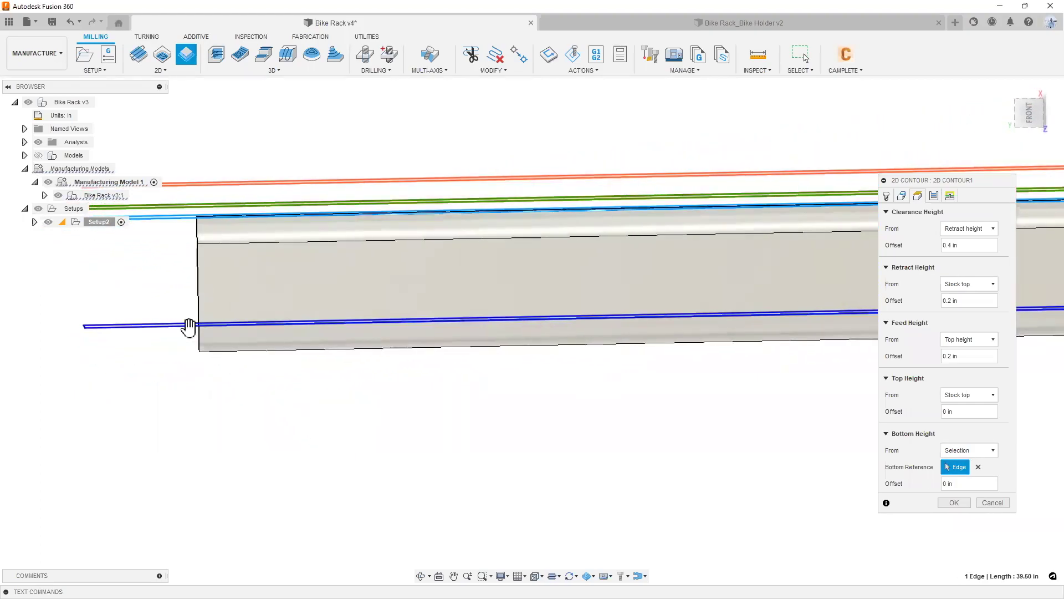
pyautogui.keyDown('shift'); pyautogui.moveTo(191, 328); pyautogui.dragTo(217, 331, button='middle'); pyautogui.keyUp('shift')
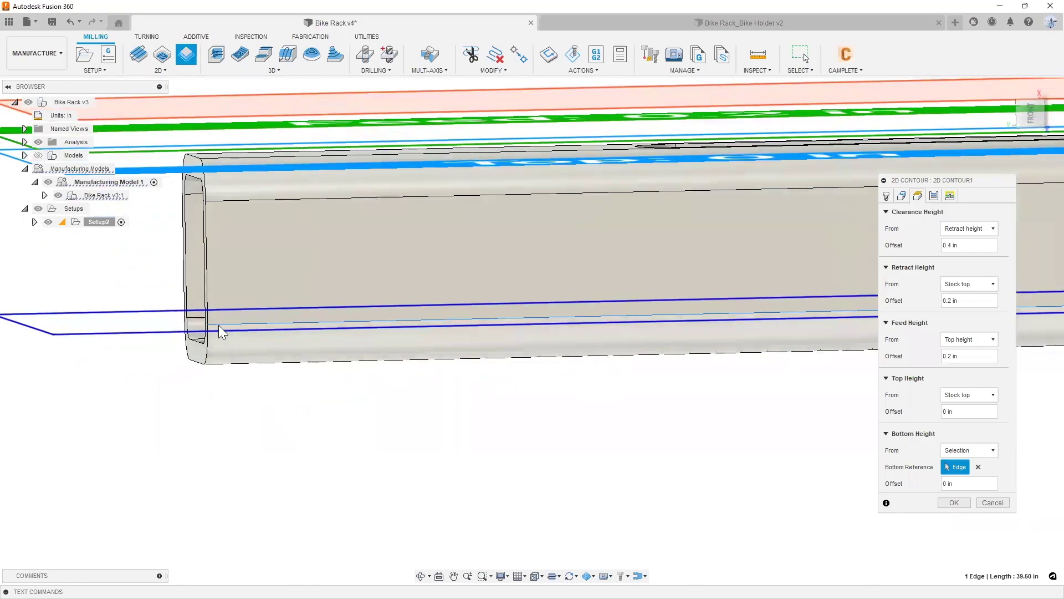
pyautogui.keyDown('shift'); pyautogui.moveTo(215, 333); pyautogui.dragTo(506, 368, button='middle'); pyautogui.keyUp('shift')
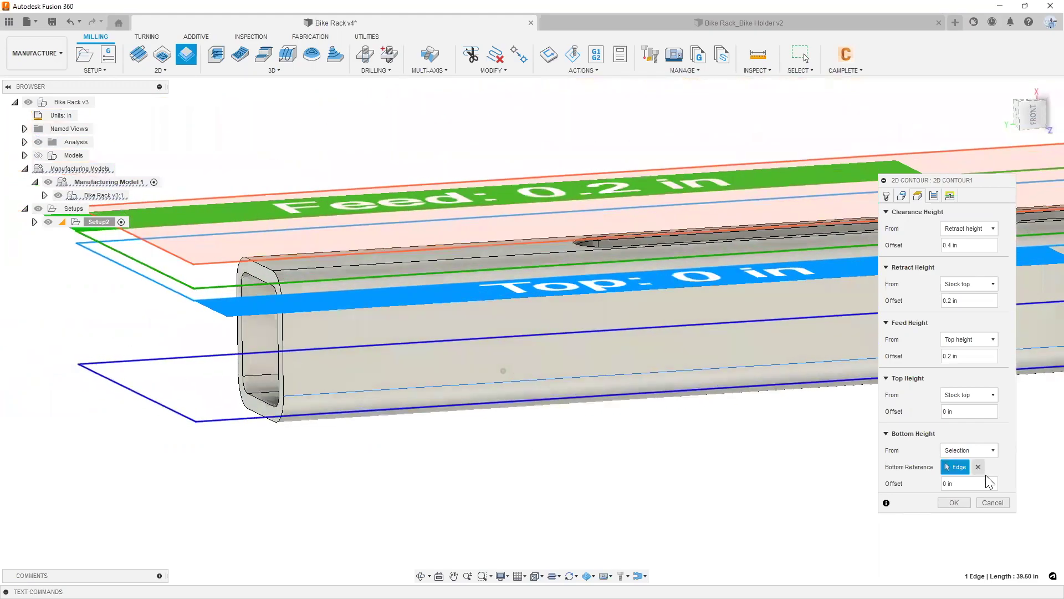
pyautogui.click(978, 453)
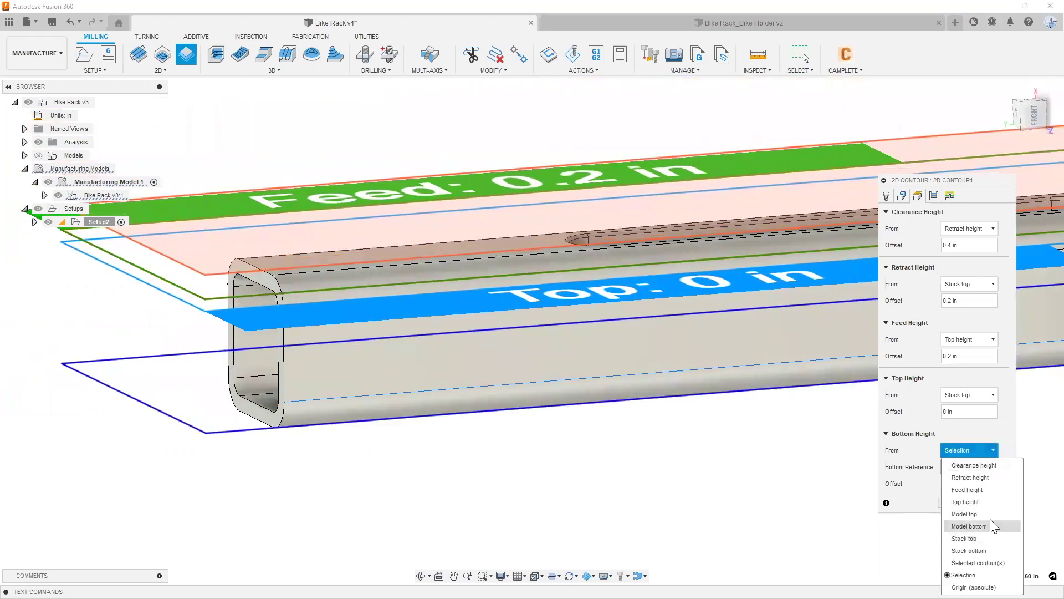
pyautogui.click(975, 526)
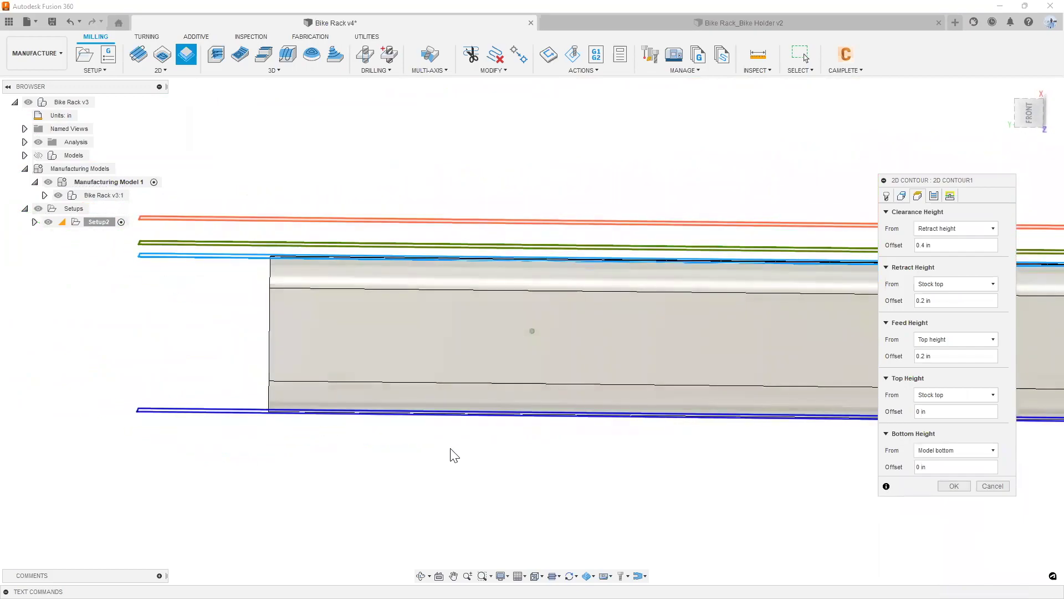
# - Set the bottom height offset to -0.05 in and check the plane against the tube's underside in the front view
pyautogui.keyDown('shift'); pyautogui.moveTo(884, 502); pyautogui.dragTo(938, 468, button='middle'); pyautogui.keyUp('shift')
pyautogui.moveTo(939, 468); pyautogui.dragTo(890, 469)
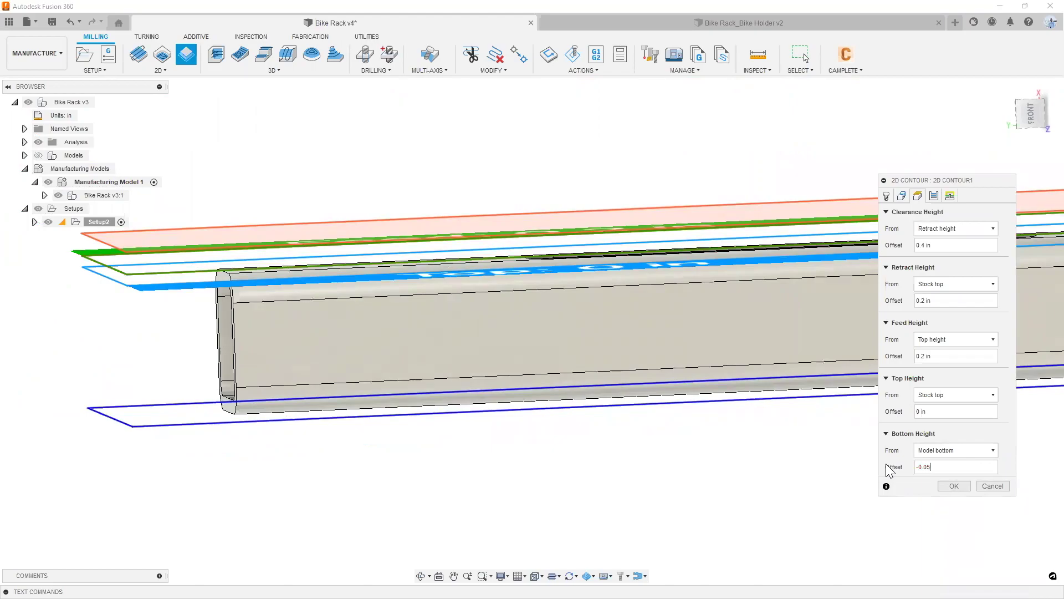
pyautogui.keyDown('shift'); pyautogui.moveTo(886, 465); pyautogui.dragTo(910, 430, button='middle'); pyautogui.keyUp('shift')
pyautogui.click(1032, 128)
pyautogui.scroll(5, 282, 382)
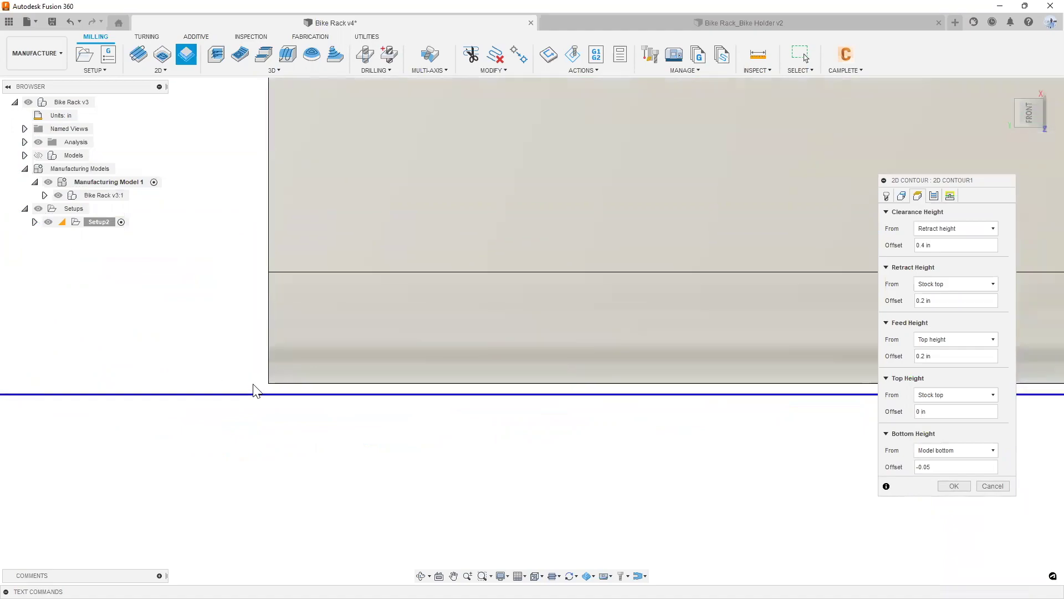
pyautogui.moveTo(943, 466); pyautogui.dragTo(917, 465)
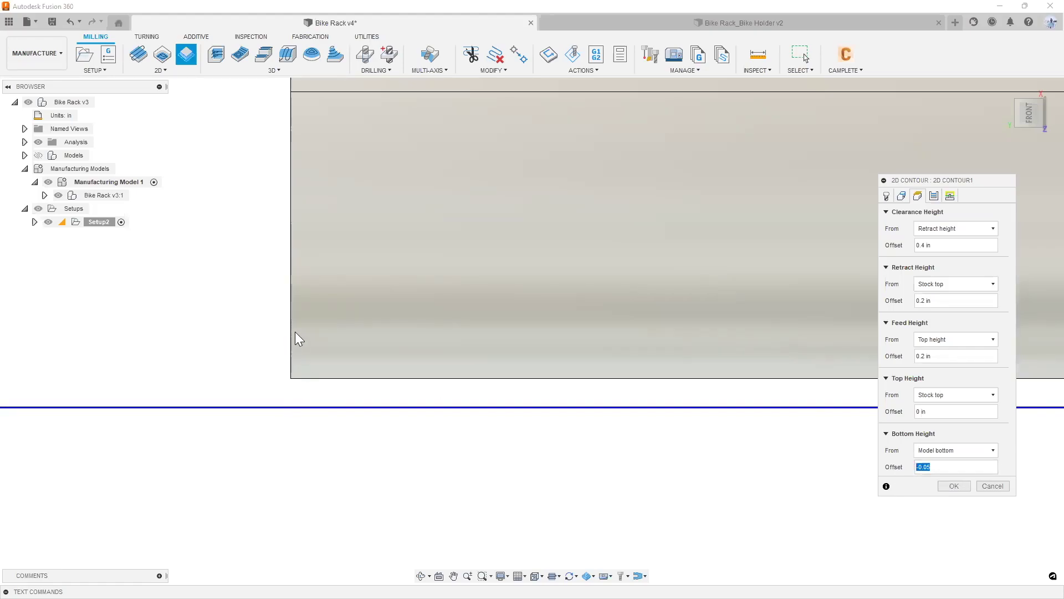
pyautogui.scroll(-10, 300, 436)
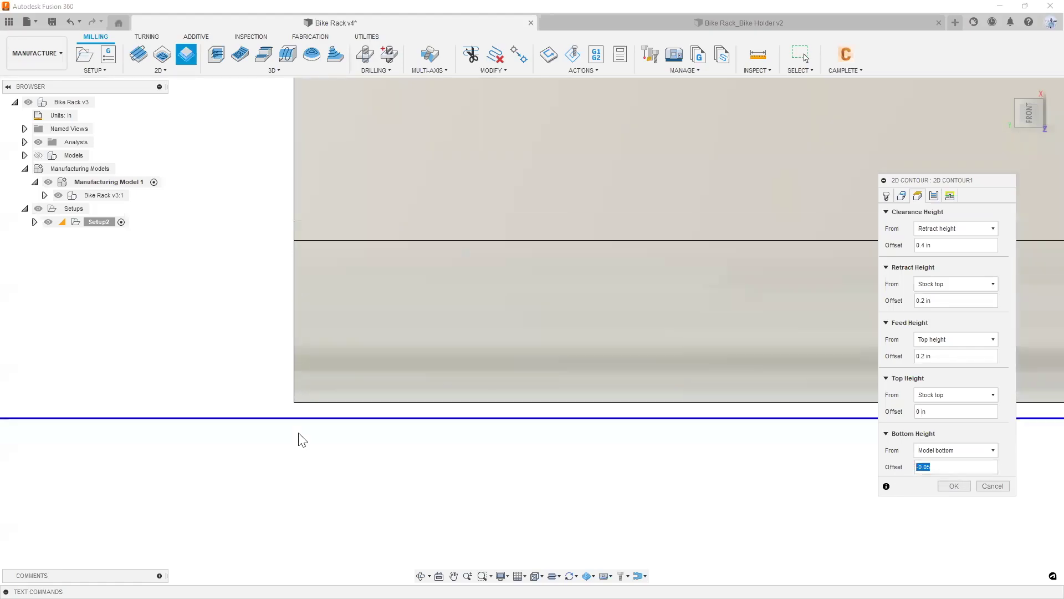
# - Examine the contour operation's passes settings together with the selected contour and direction arrow at the open tube end
pyautogui.click(934, 195)
pyautogui.moveTo(954, 161); pyautogui.dragTo(966, 126)
pyautogui.scroll(-2, 820, 219)
pyautogui.keyDown('shift'); pyautogui.moveTo(811, 222); pyautogui.dragTo(711, 285, button='middle'); pyautogui.keyUp('shift')
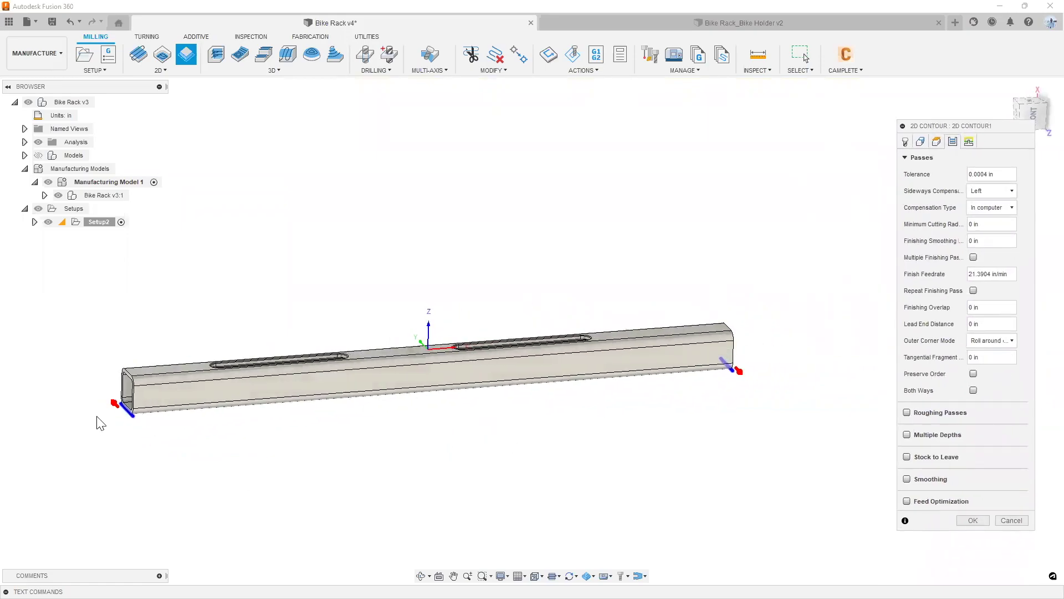
pyautogui.keyDown('shift'); pyautogui.moveTo(122, 407); pyautogui.dragTo(172, 442, button='middle'); pyautogui.keyUp('shift')
pyautogui.scroll(5, 167, 449)
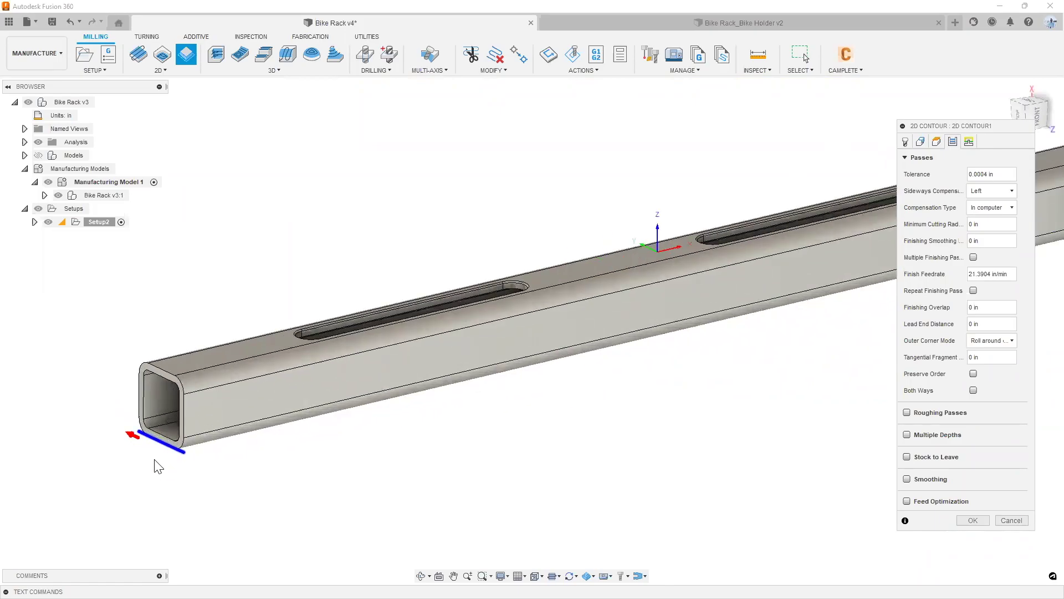
pyautogui.scroll(4, 158, 467)
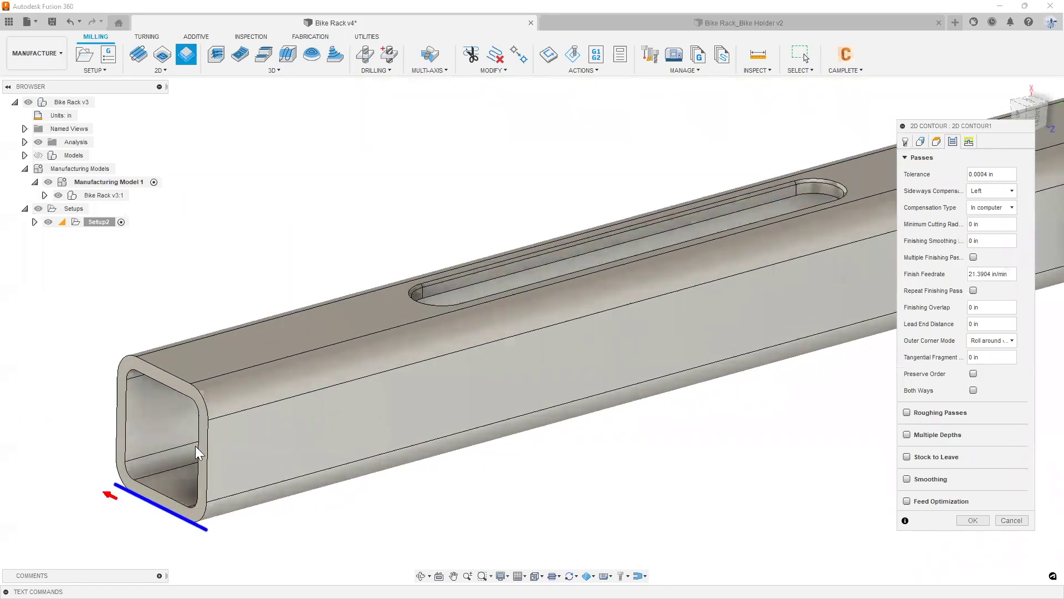
pyautogui.scroll(-5, 183, 496)
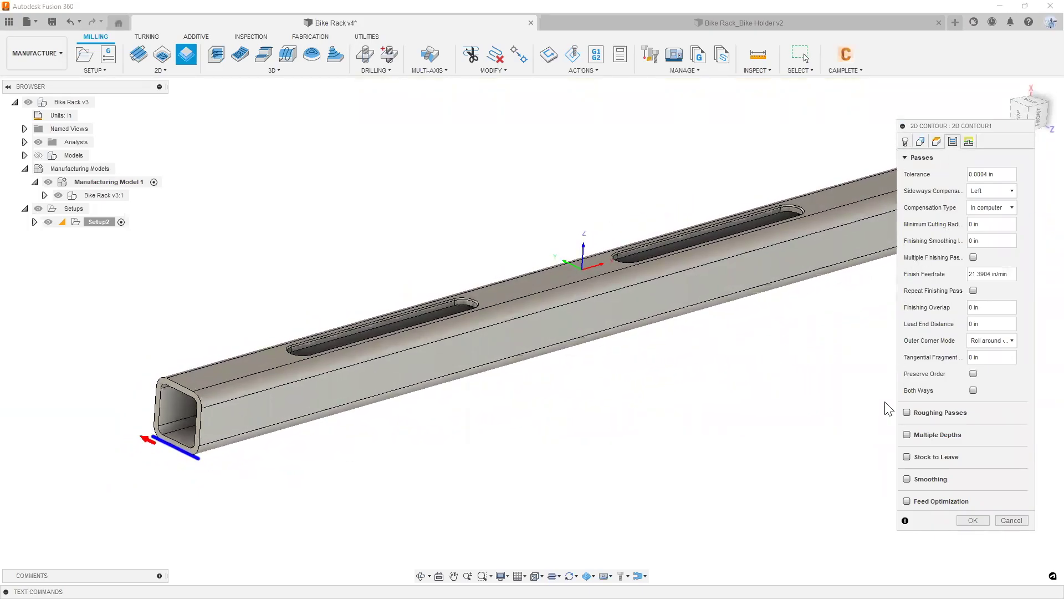
# - Try enabling roughing passes for the contour, look over the maximum stepover, and disable them again
pyautogui.click(907, 412)
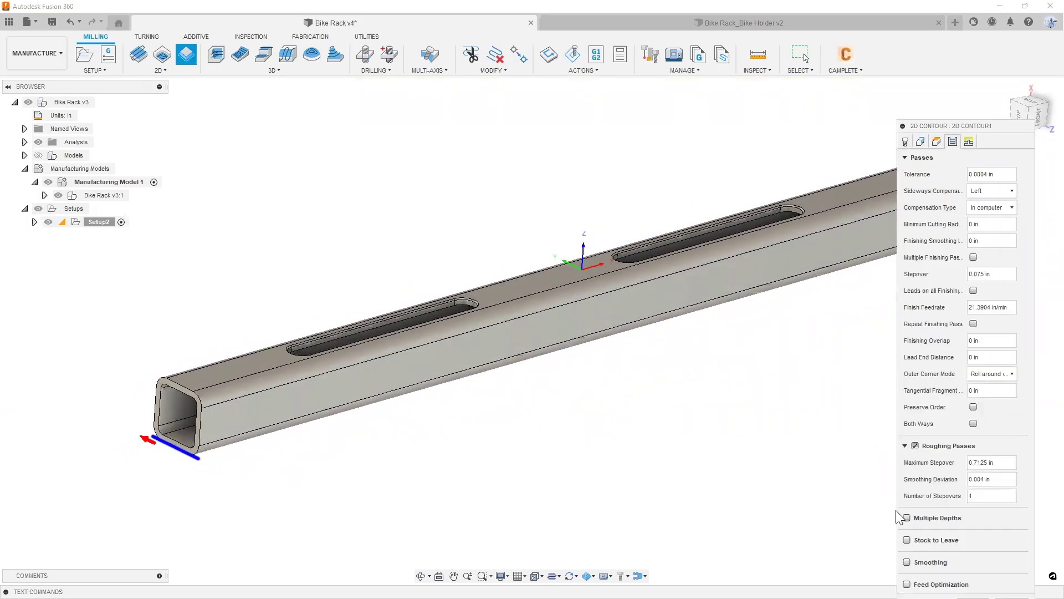
pyautogui.moveTo(959, 126); pyautogui.dragTo(878, 26)
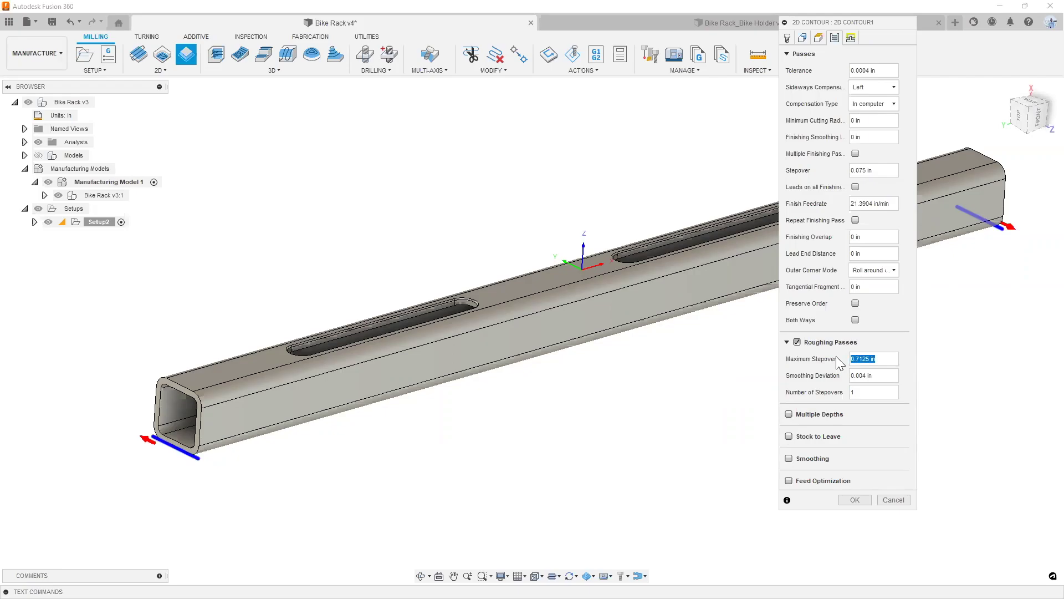
pyautogui.click(797, 343)
# - Try enabling multiple depths, review the stepdown options against the tube end's height, and disable them again
pyautogui.click(792, 331)
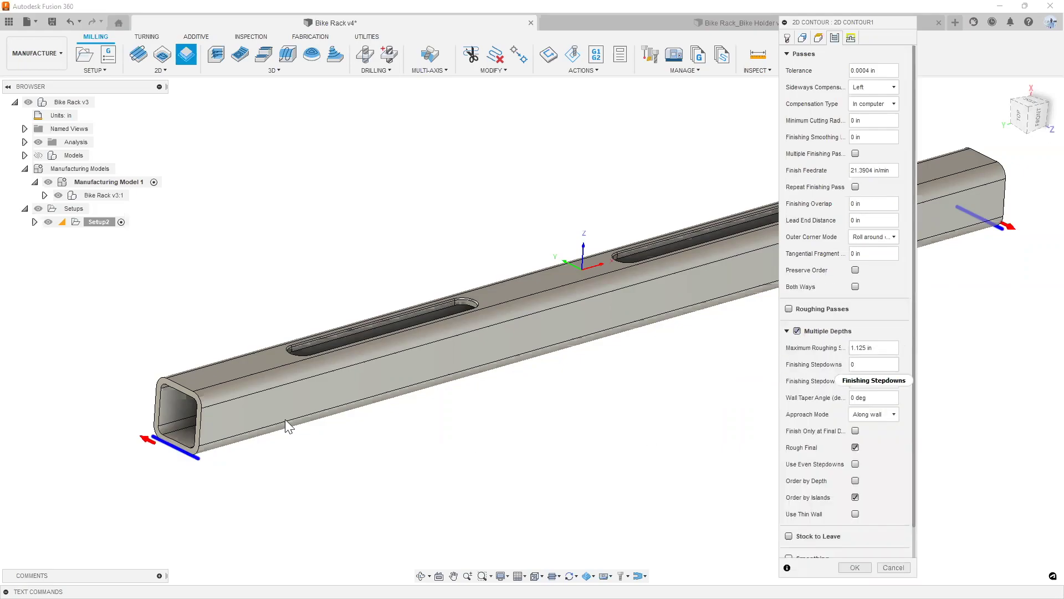
pyautogui.scroll(5, 190, 410)
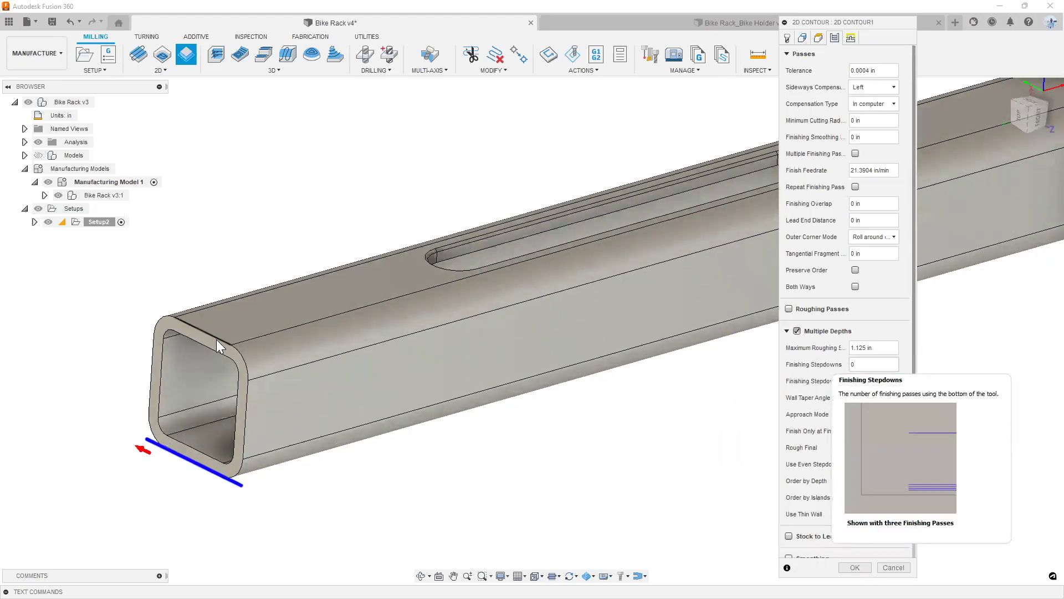
pyautogui.scroll(-3, 229, 448)
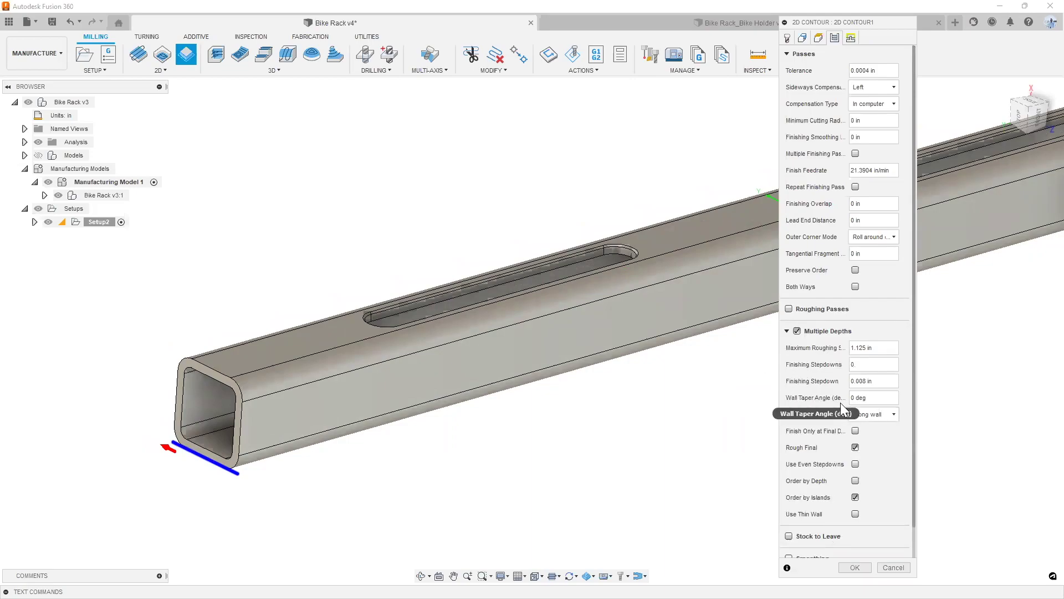
pyautogui.click(797, 331)
# - Enable roughing passes with 2 stepovers and a maximum stepover of .0625 in
pyautogui.click(790, 309)
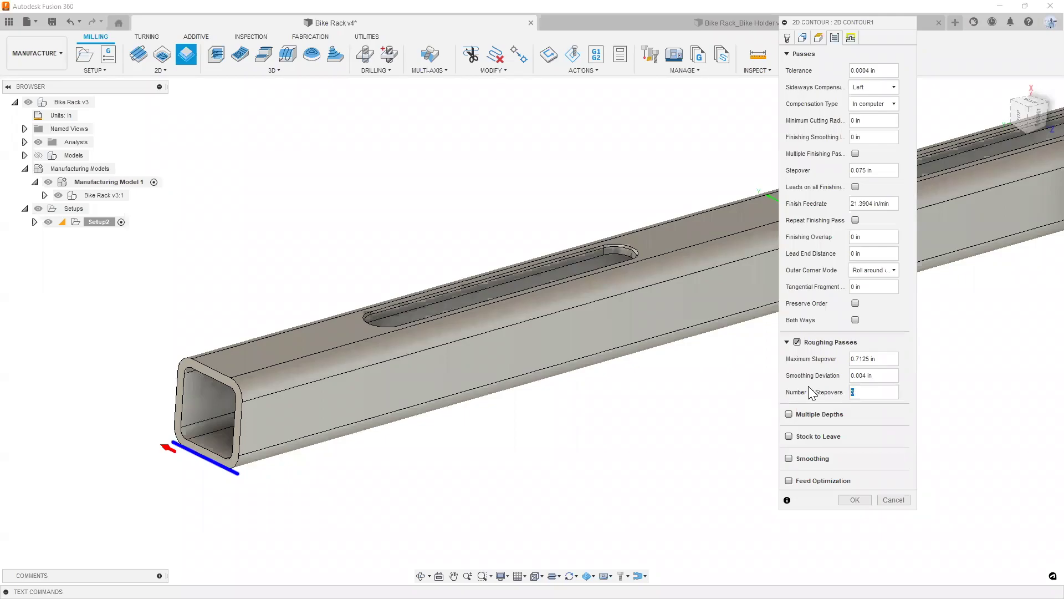
pyautogui.write('2')
pyautogui.scroll(2, 192, 489)
pyautogui.moveTo(852, 362); pyautogui.dragTo(817, 360)
pyautogui.write('.0')
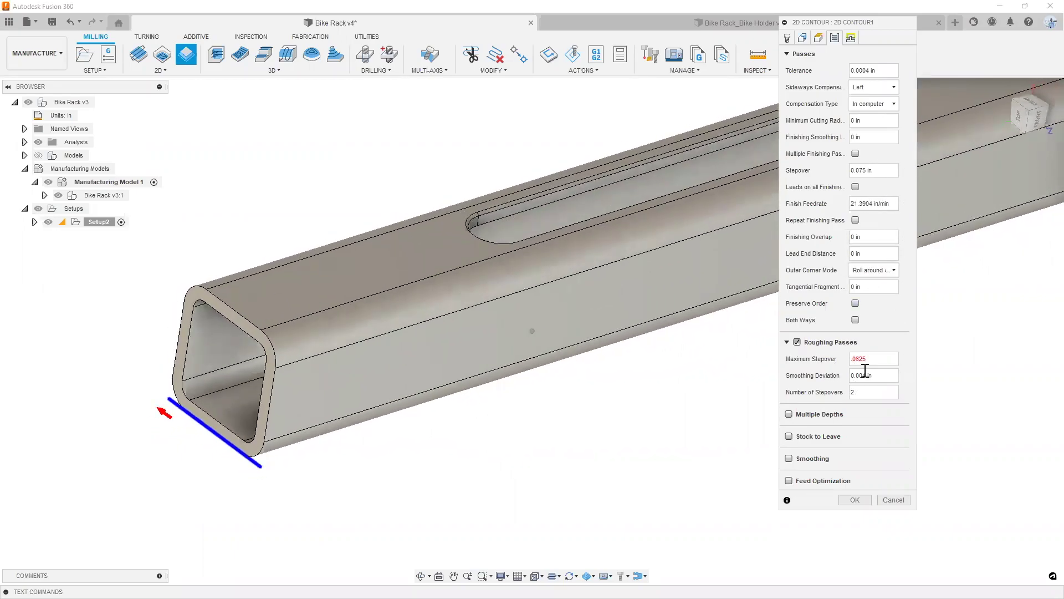
pyautogui.moveTo(872, 359)
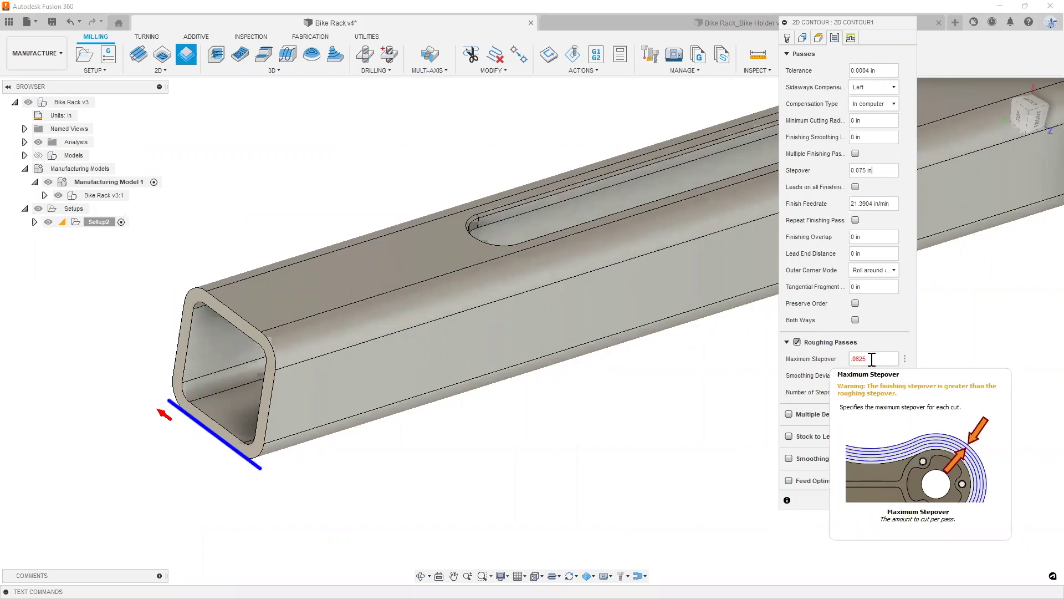
# - Set the finishing stepover of the contour passes to .005 in
pyautogui.scroll(2, 128, 463)
pyautogui.keyDown('shift'); pyautogui.moveTo(147, 458); pyautogui.dragTo(176, 408, button='middle'); pyautogui.keyUp('shift')
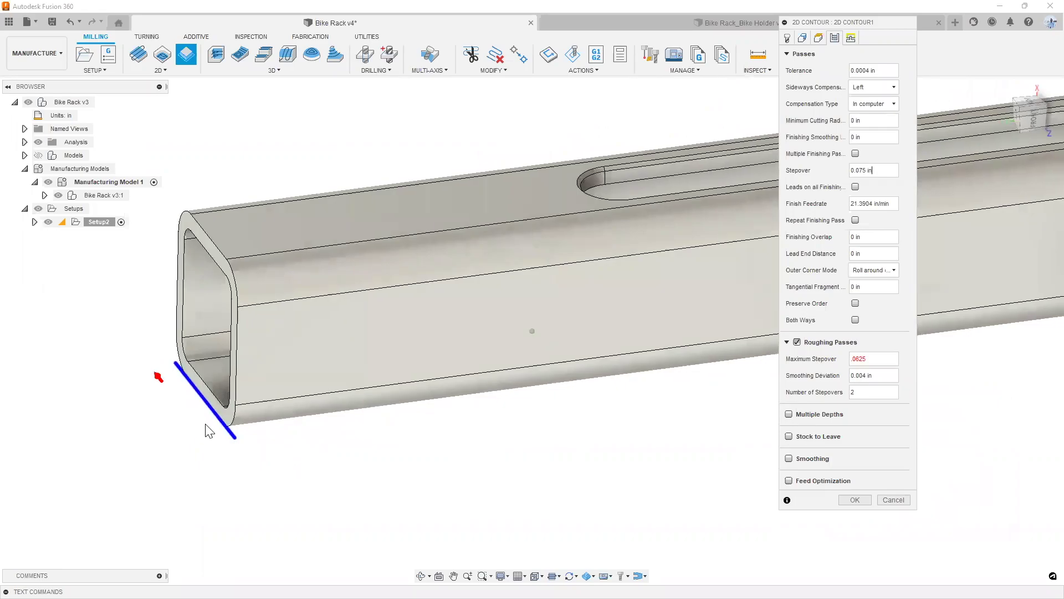
pyautogui.scroll(3, 204, 428)
pyautogui.click(892, 172)
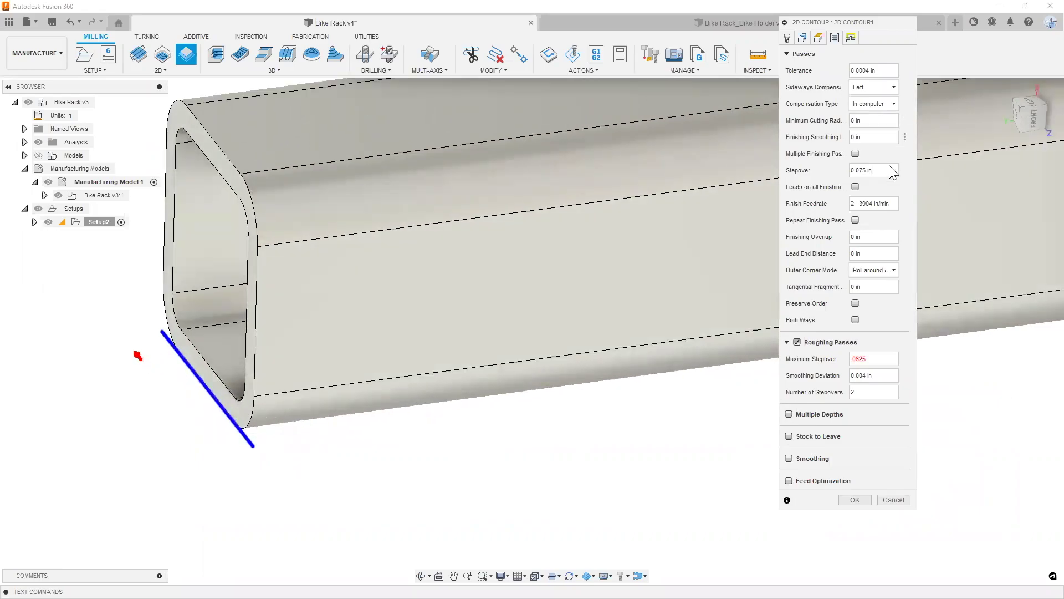
pyautogui.moveTo(892, 170); pyautogui.dragTo(821, 165)
pyautogui.scroll(2, 239, 416)
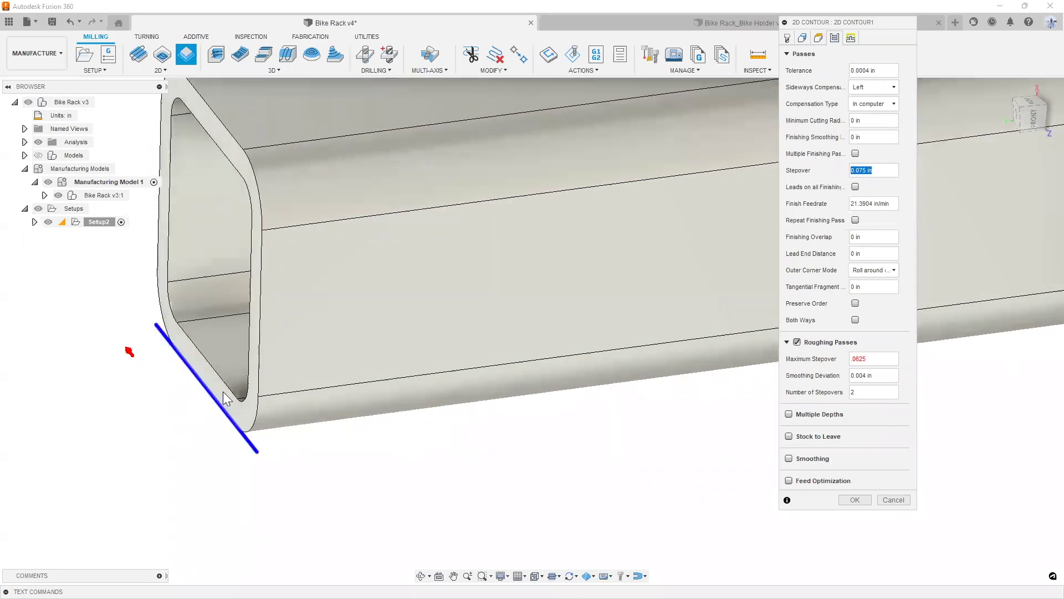
pyautogui.keyDown('shift'); pyautogui.moveTo(244, 422); pyautogui.dragTo(178, 344, button='middle'); pyautogui.keyUp('shift')
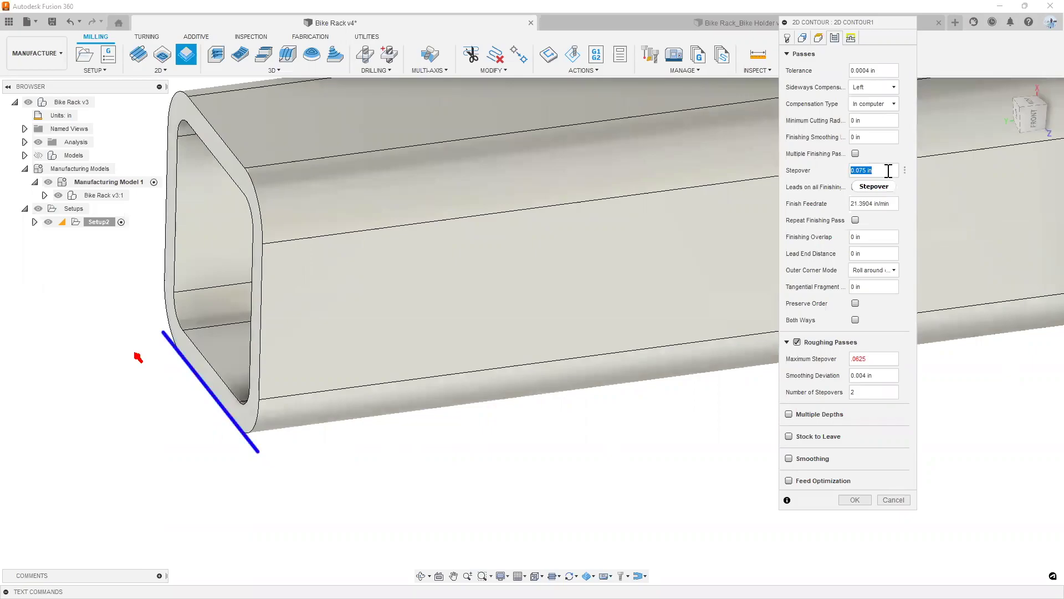
pyautogui.moveTo(888, 170)
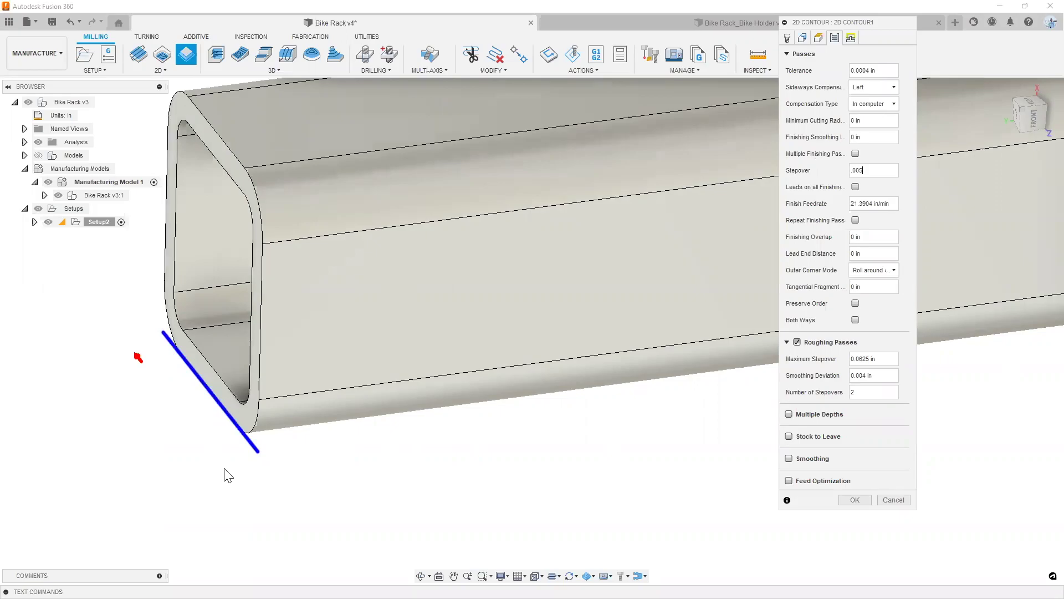
# - Review the linking and lead-in settings of the 2D contour, and generate its toolpath with the lead defaults
pyautogui.scroll(-8, 226, 475)
pyautogui.keyDown('shift'); pyautogui.moveTo(401, 404); pyautogui.dragTo(393, 414, button='middle'); pyautogui.keyUp('shift')
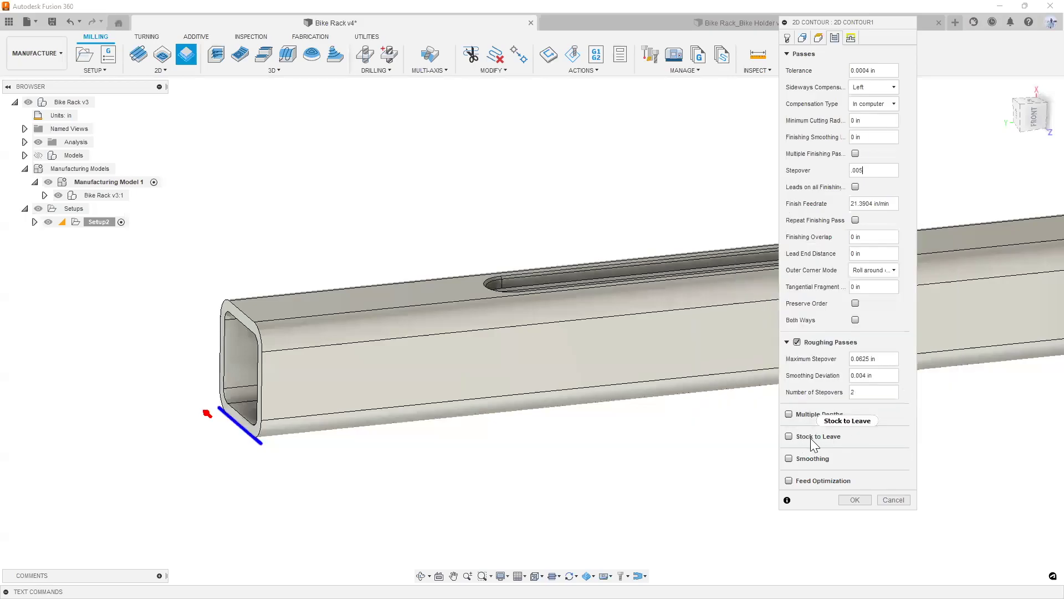
pyautogui.keyDown('shift'); pyautogui.moveTo(599, 492); pyautogui.dragTo(605, 515, button='middle'); pyautogui.keyUp('shift')
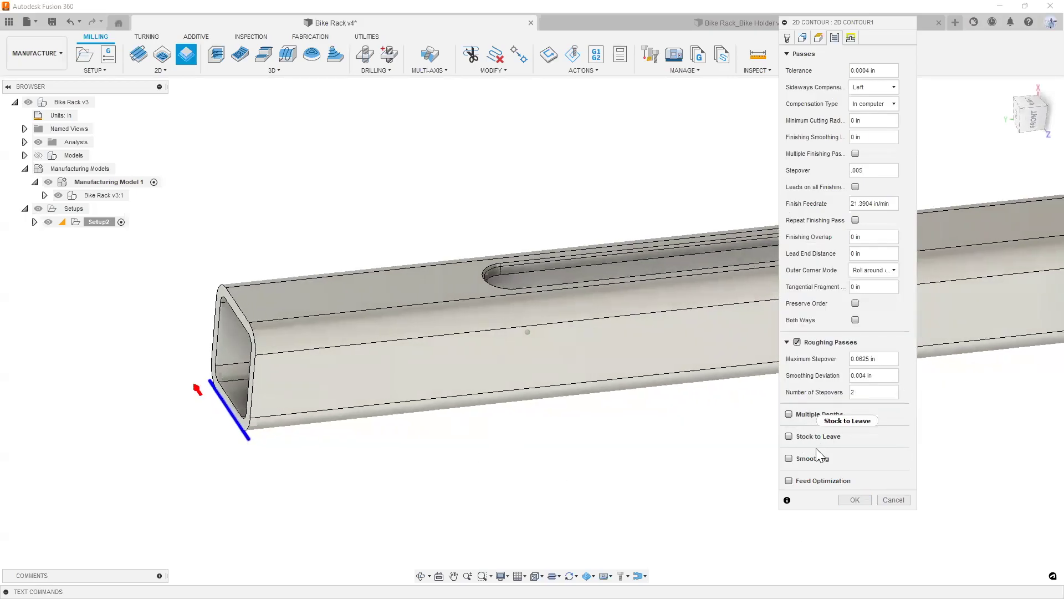
pyautogui.click(851, 37)
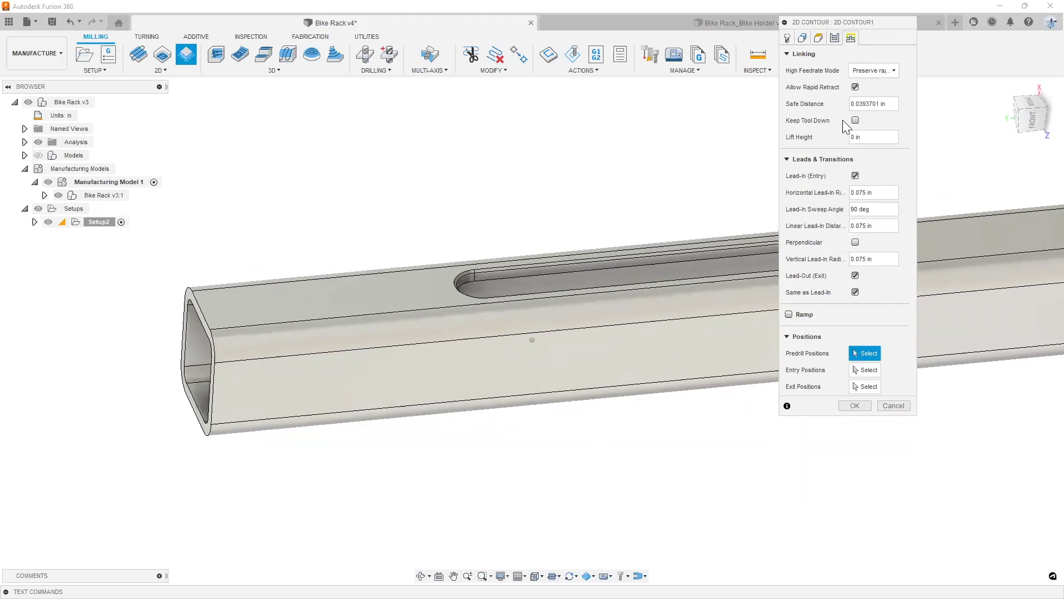
pyautogui.scroll(3, 165, 432)
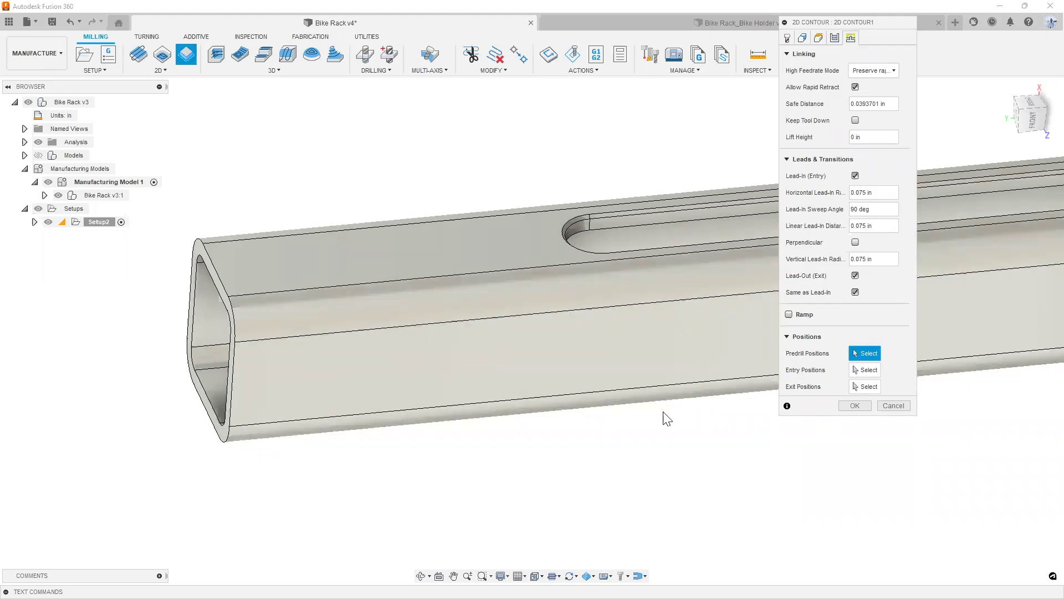
pyautogui.scroll(-1, 665, 416)
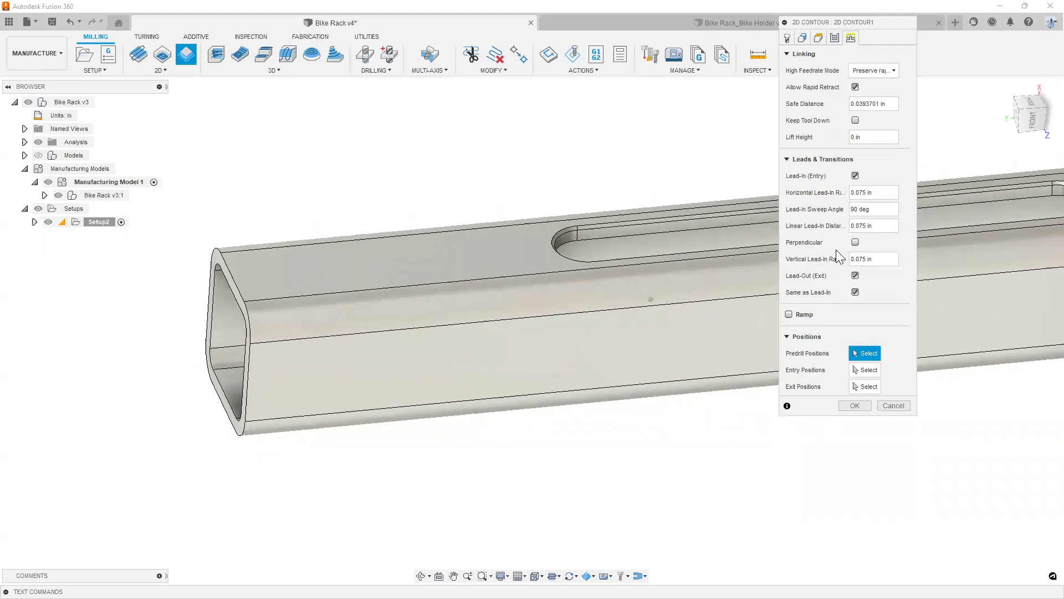
pyautogui.click(862, 209)
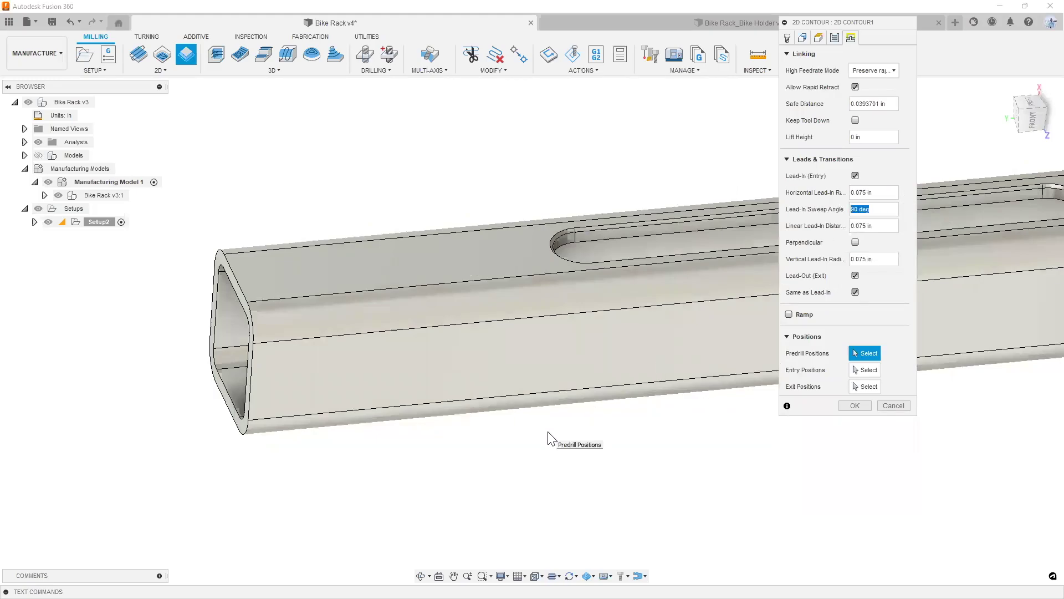
pyautogui.keyDown('shift'); pyautogui.moveTo(667, 404); pyautogui.dragTo(134, 426, button='middle'); pyautogui.keyUp('shift')
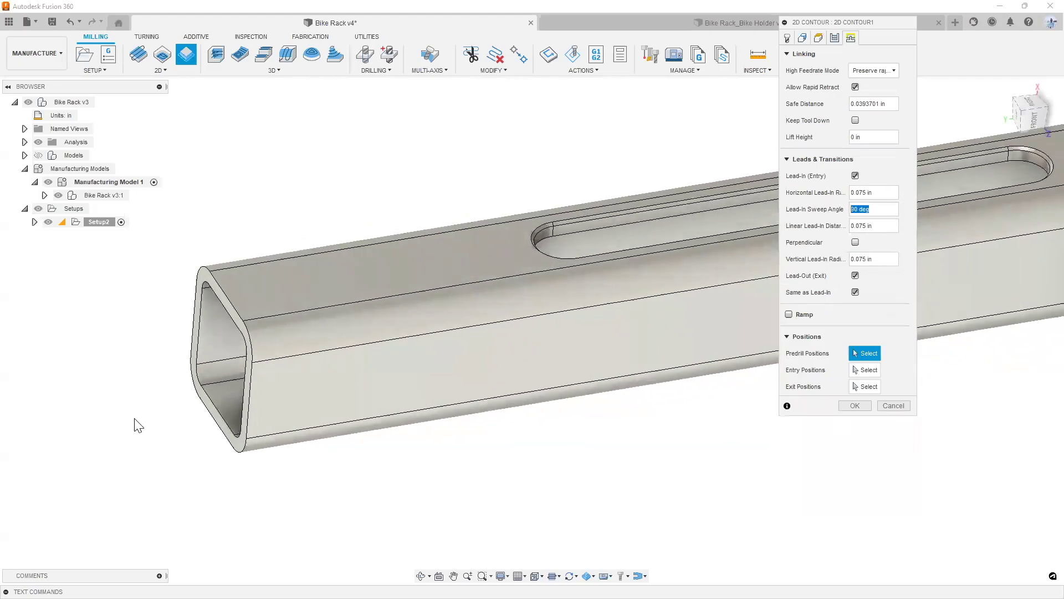
pyautogui.scroll(2, 134, 425)
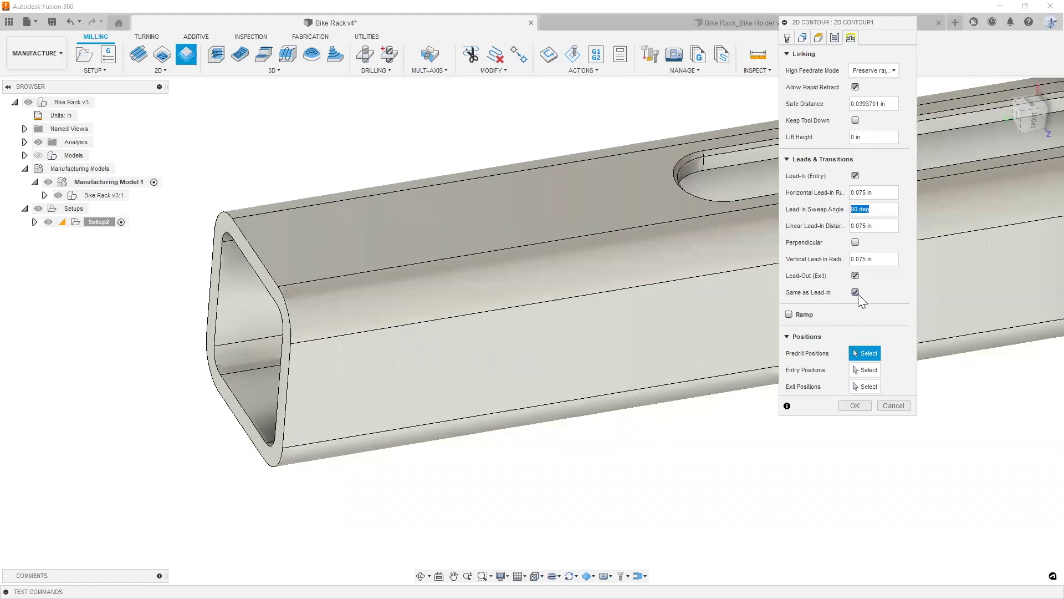
pyautogui.click(864, 407)
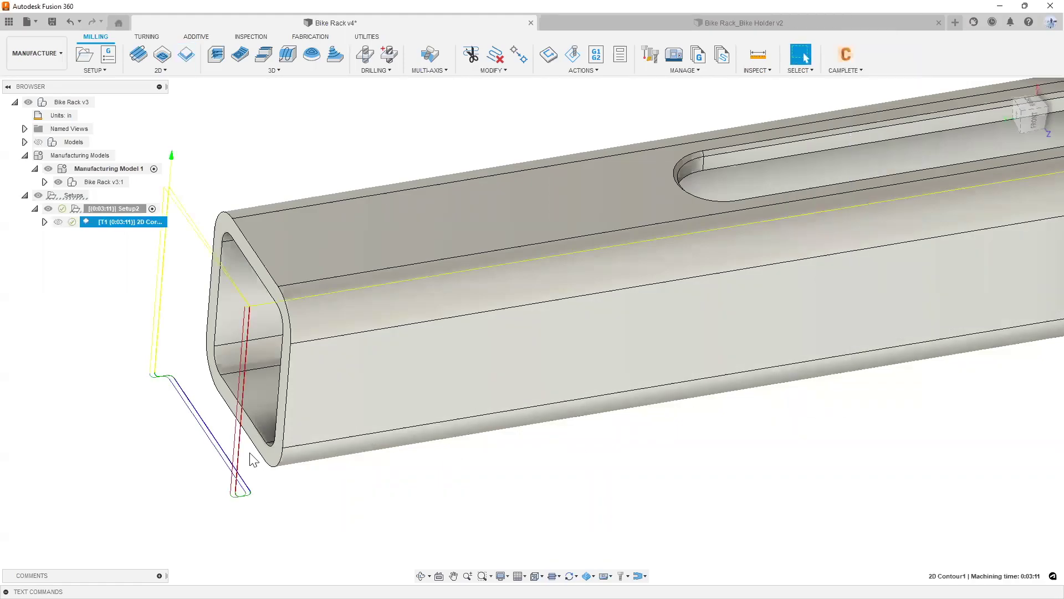
# - Examine the generated contour toolpath at both tube ends, including the roughing and finishing passes and the lead-in and lead-out moves
pyautogui.scroll(-3, 250, 452)
pyautogui.keyDown('shift'); pyautogui.moveTo(249, 453); pyautogui.dragTo(260, 492, button='middle'); pyautogui.keyUp('shift')
pyautogui.scroll(3, 246, 458)
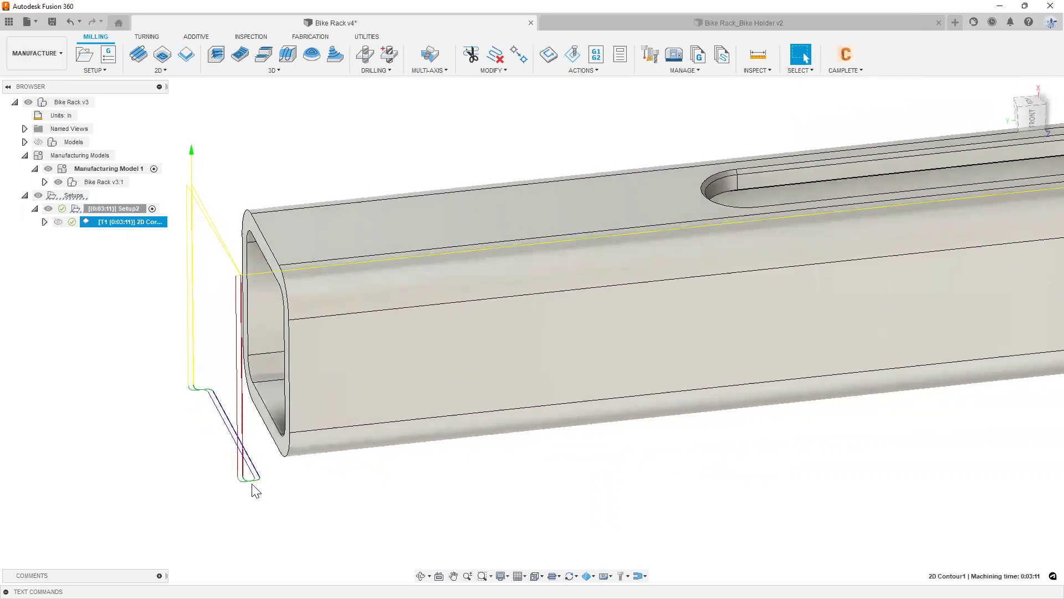
pyautogui.scroll(5, 222, 417)
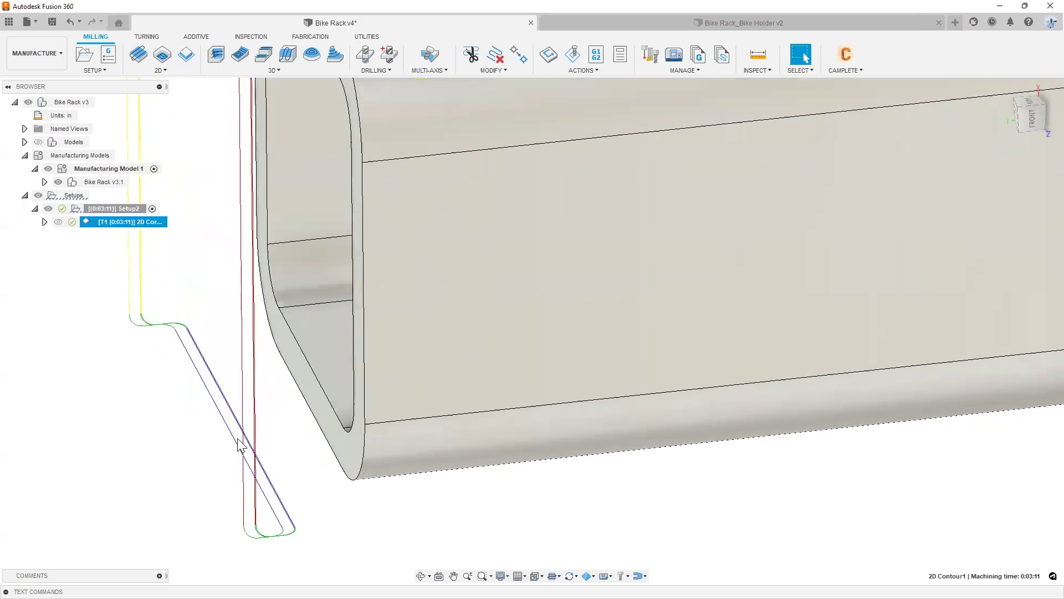
pyautogui.scroll(2, 248, 439)
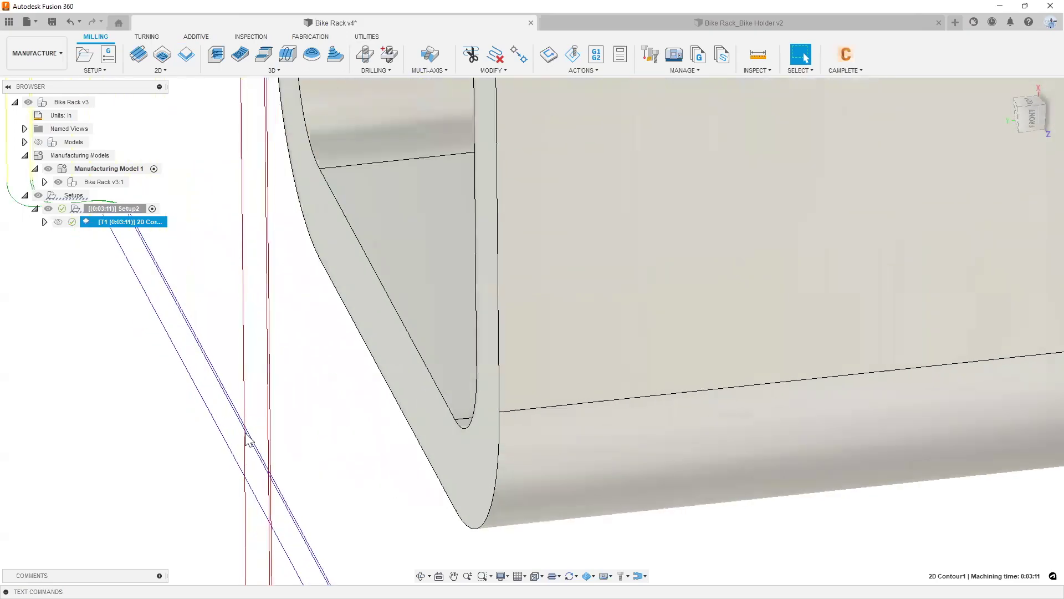
pyautogui.scroll(-8, 249, 439)
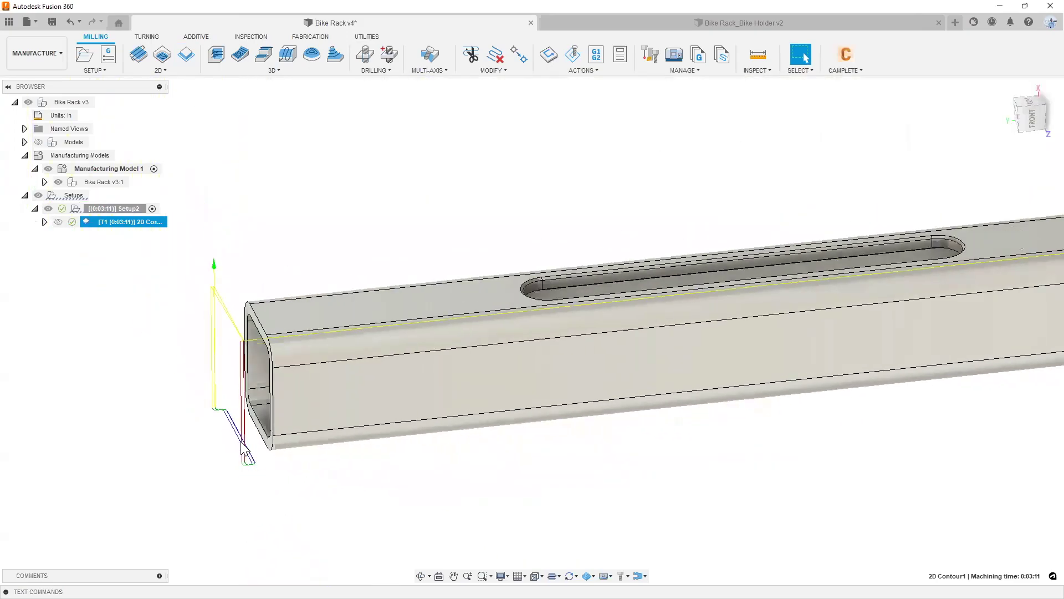
pyautogui.scroll(-10, 243, 449)
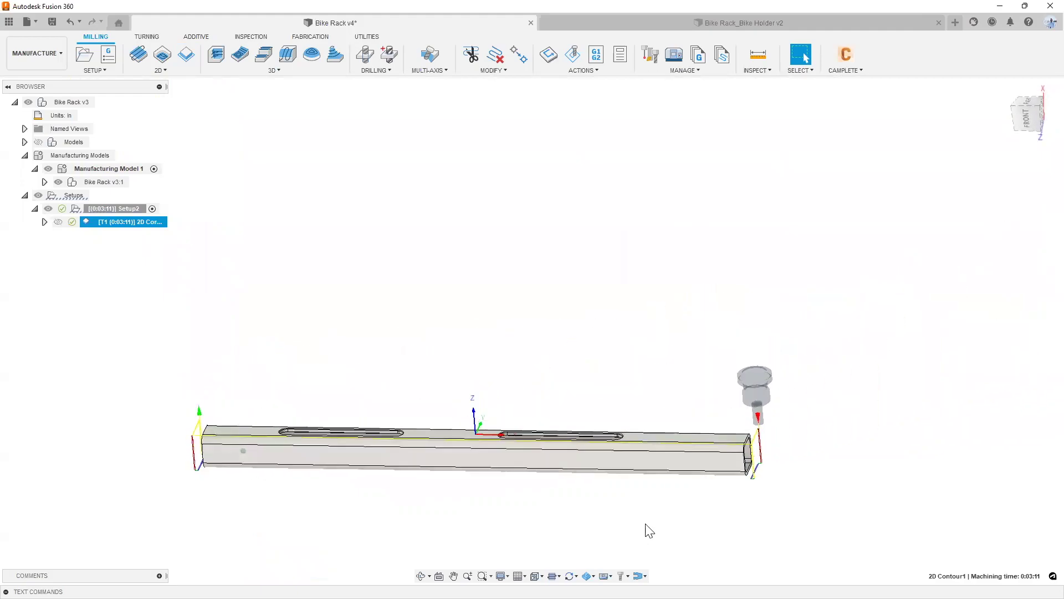
pyautogui.keyDown('shift'); pyautogui.moveTo(719, 552); pyautogui.dragTo(111, 515, button='middle'); pyautogui.keyUp('shift')
pyautogui.scroll(10, 111, 514)
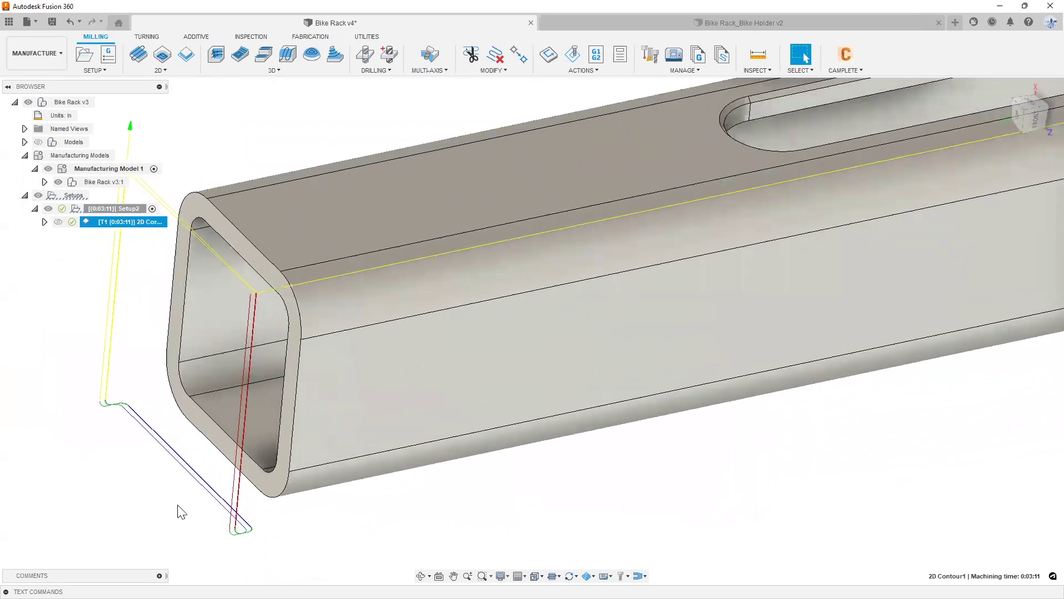
pyautogui.scroll(5, 208, 470)
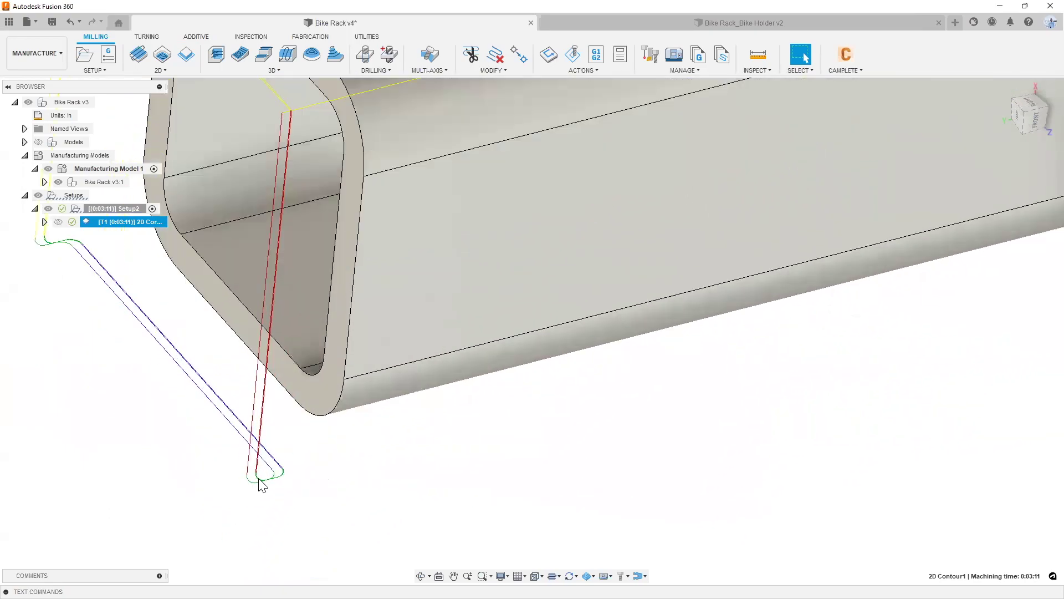
# - Edit the 2D contour to use a lead-in sweep angle of 0 deg and regenerate the toolpath
pyautogui.rightClick(145, 223)
pyautogui.click(199, 8)
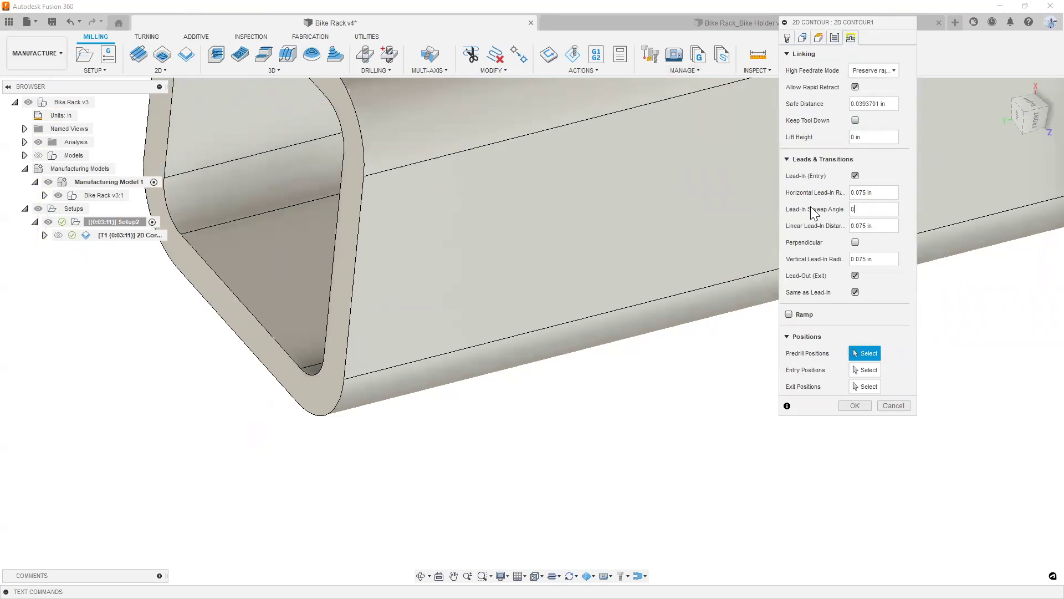
pyautogui.press('Return')
pyautogui.keyDown('shift'); pyautogui.moveTo(810, 211); pyautogui.dragTo(457, 426, button='middle'); pyautogui.keyUp('shift')
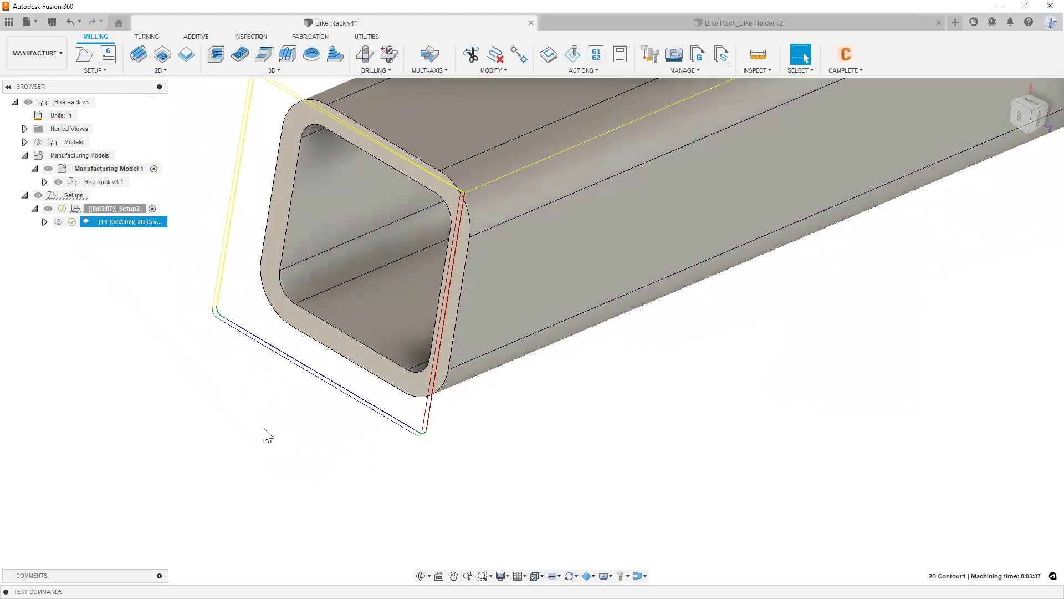
pyautogui.scroll(-6, 265, 435)
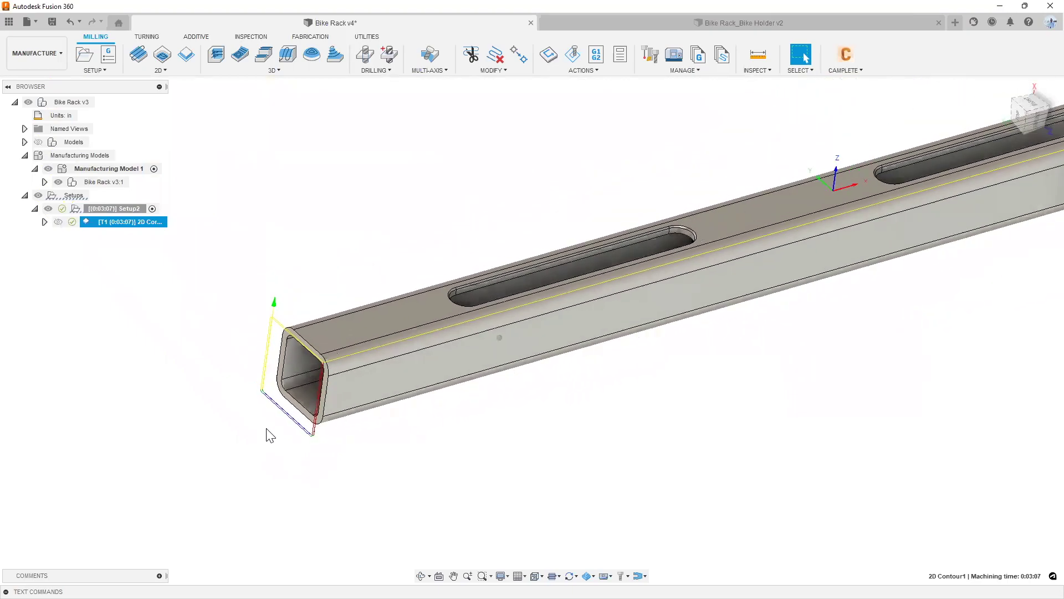
pyautogui.scroll(-4, 266, 435)
pyautogui.keyDown('shift'); pyautogui.moveTo(266, 435); pyautogui.dragTo(130, 327, button='middle'); pyautogui.keyUp('shift')
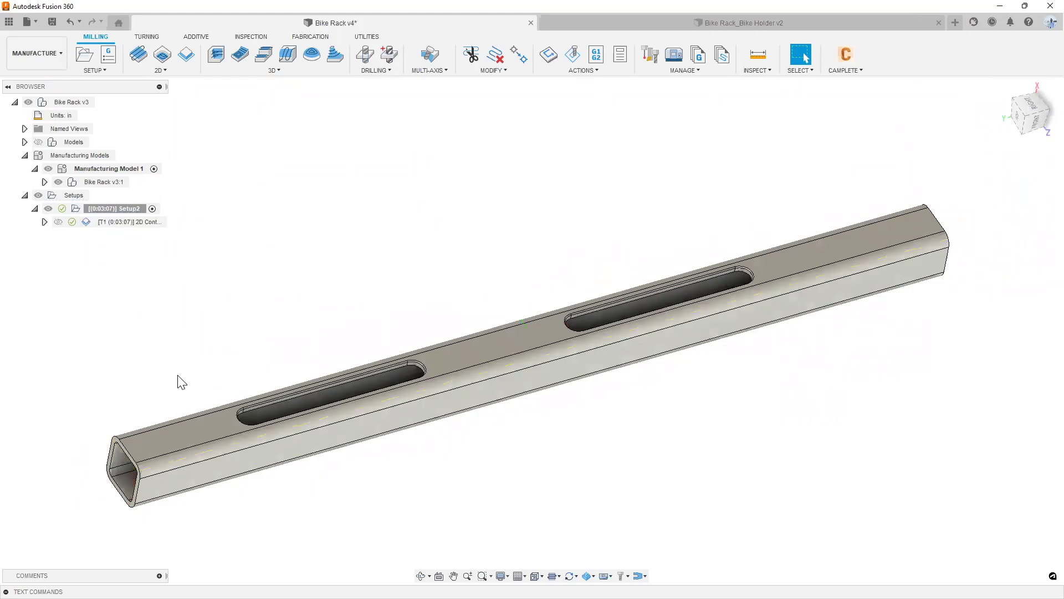
# - Examine the slot nearest the tube end and how it passes through the upper and lower walls
pyautogui.scroll(8, 213, 435)
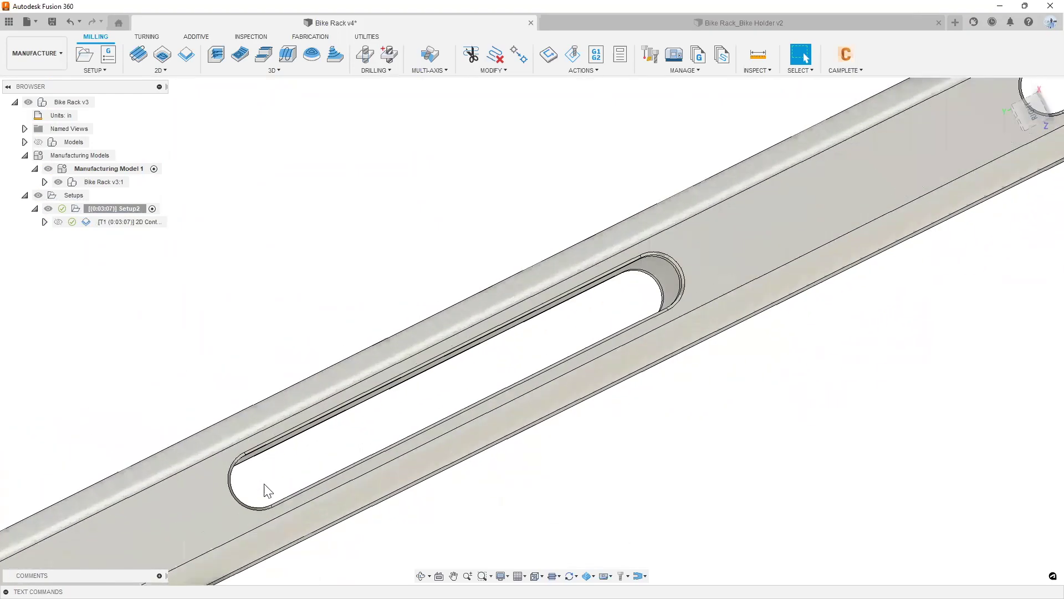
pyautogui.scroll(3, 240, 477)
pyautogui.scroll(-8, 242, 431)
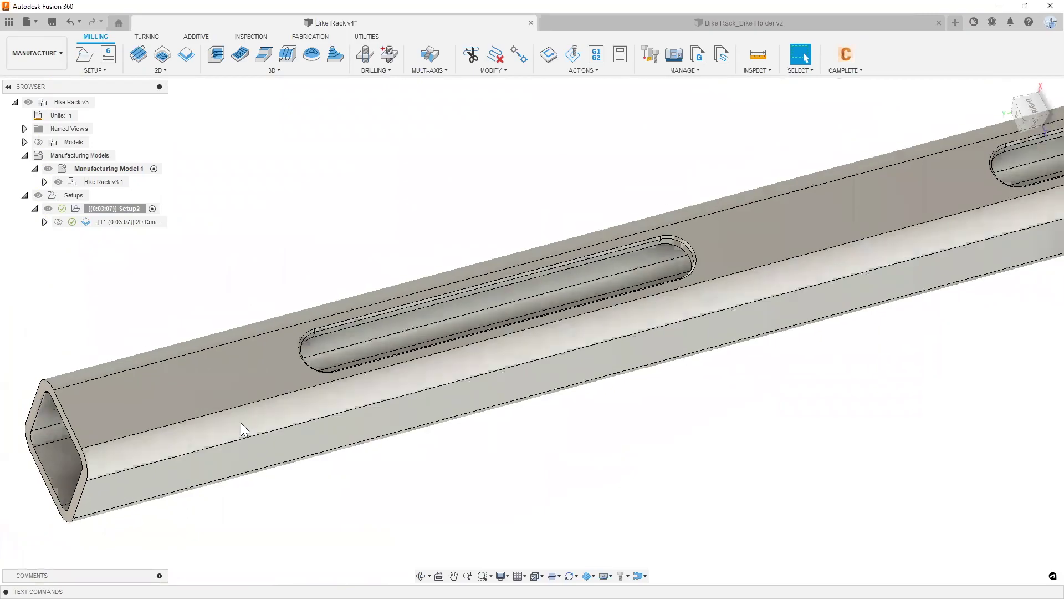
pyautogui.scroll(-3, 241, 422)
pyautogui.keyDown('shift'); pyautogui.moveTo(277, 403); pyautogui.dragTo(368, 298, button='middle'); pyautogui.keyUp('shift')
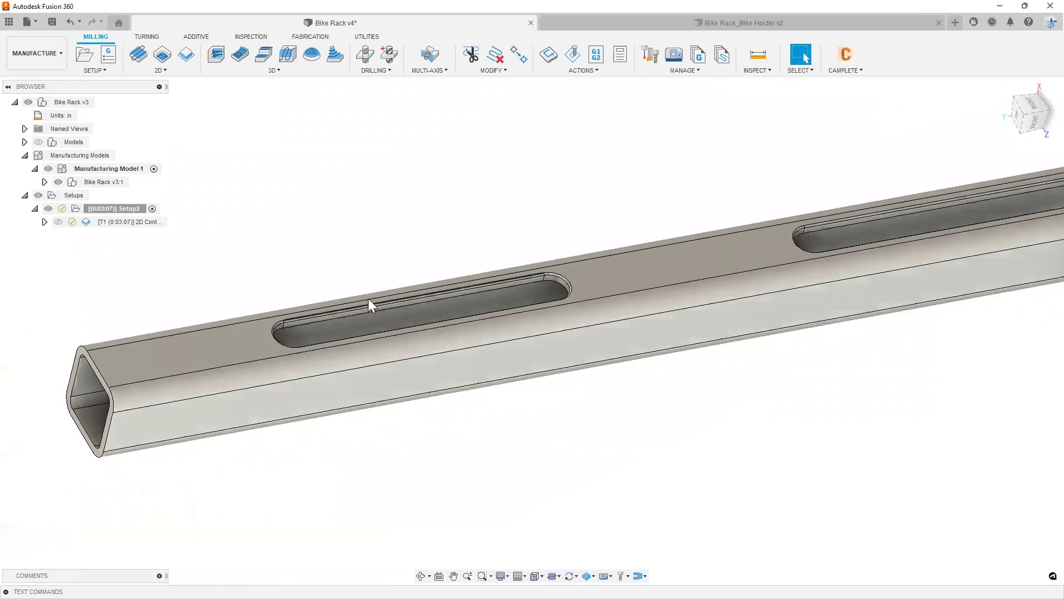
pyautogui.scroll(3, 371, 329)
pyautogui.click(277, 346)
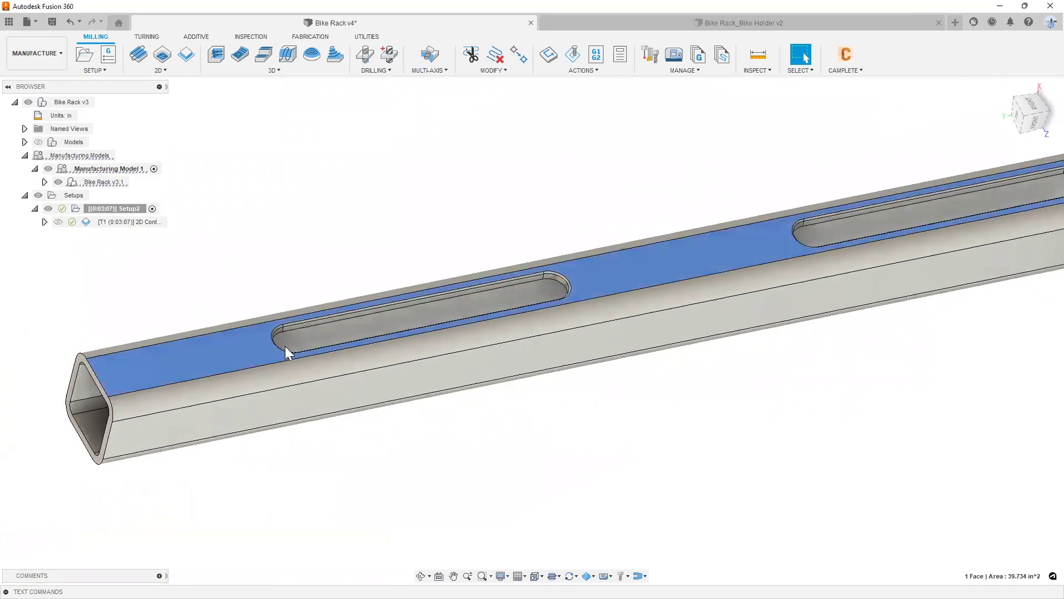
pyautogui.keyDown('shift'); pyautogui.moveTo(348, 339); pyautogui.dragTo(275, 260, button='middle'); pyautogui.keyUp('shift')
pyautogui.click(329, 339)
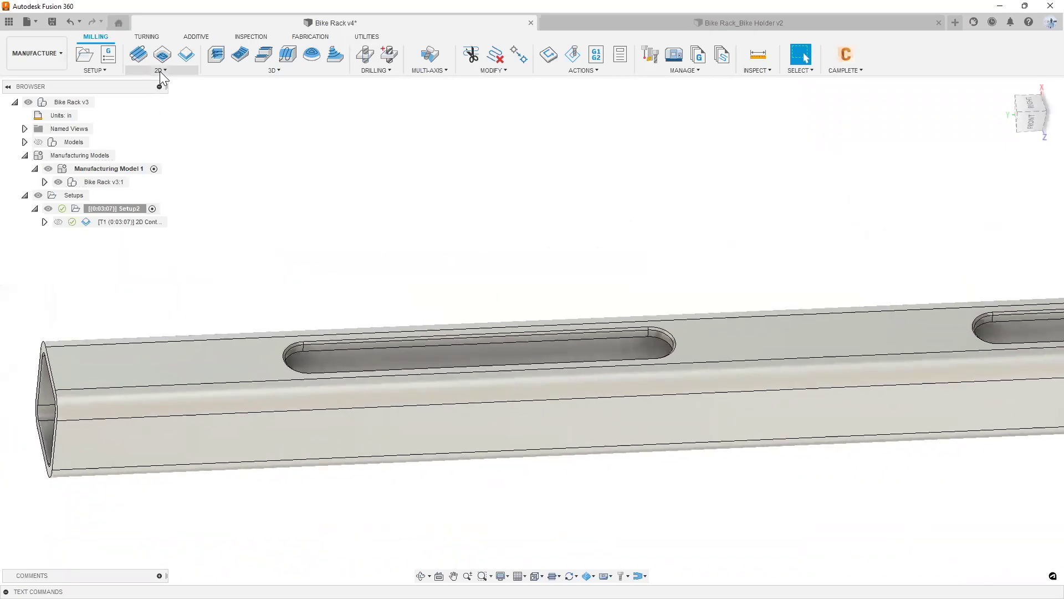
# - Create a 2D Pocket operation with the lowest edge loop of the slot nearest the tube end as its pocket selection
pyautogui.click(160, 71)
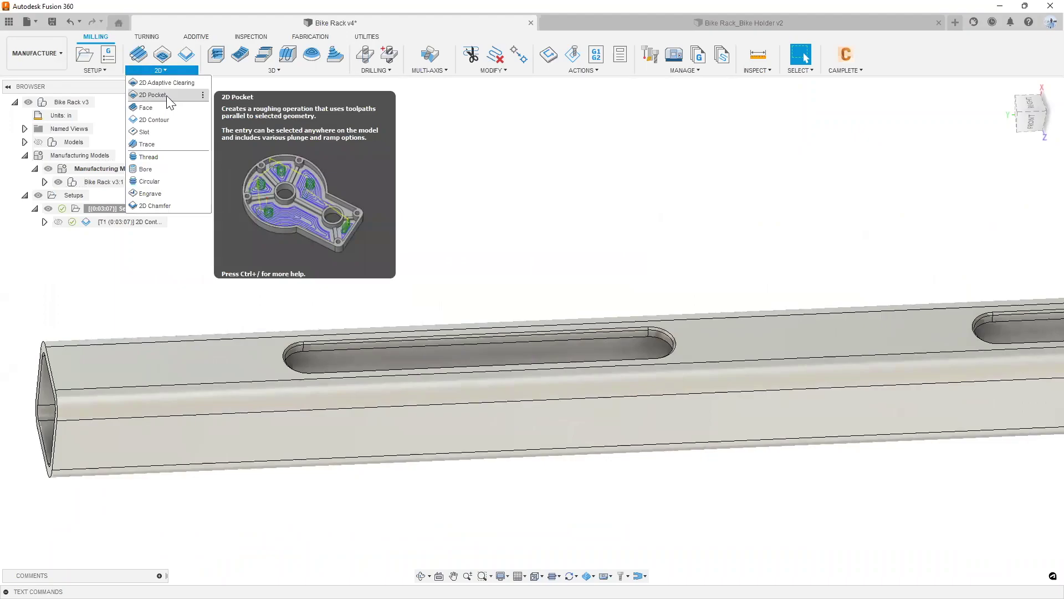
pyautogui.click(166, 96)
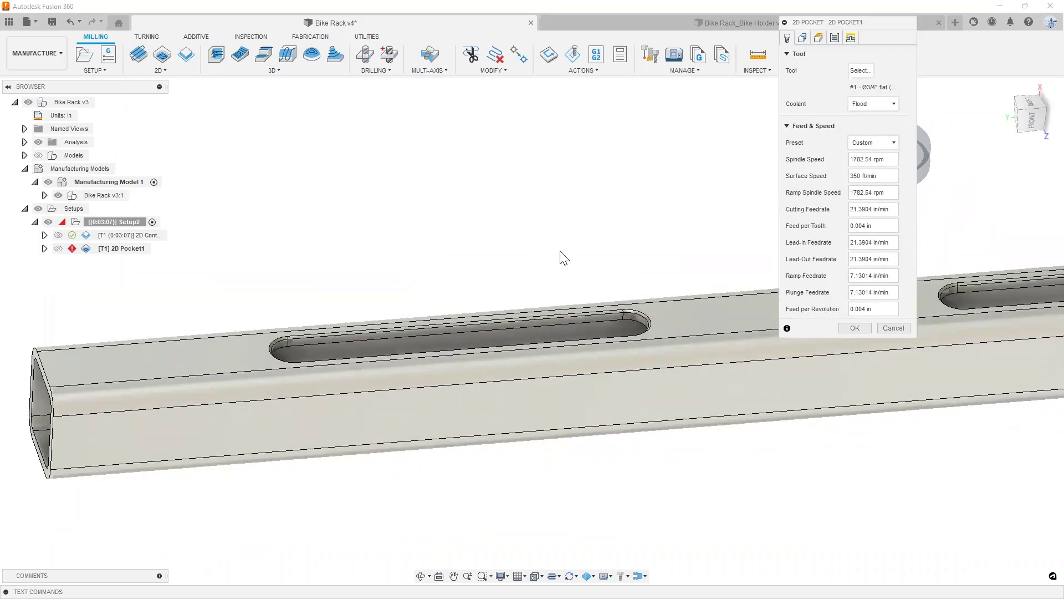
pyautogui.click(802, 38)
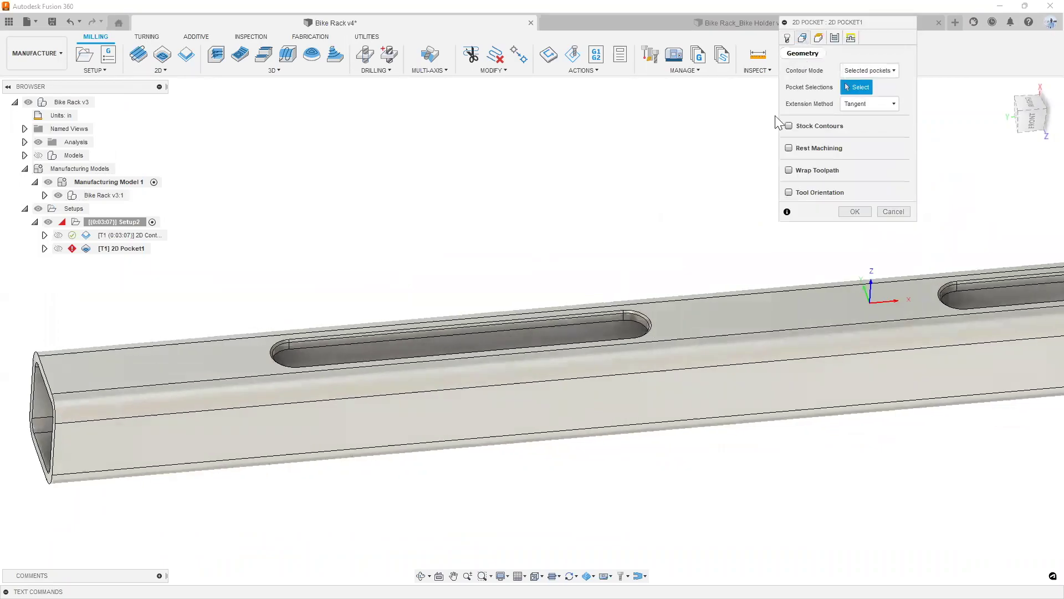
pyautogui.scroll(5, 310, 371)
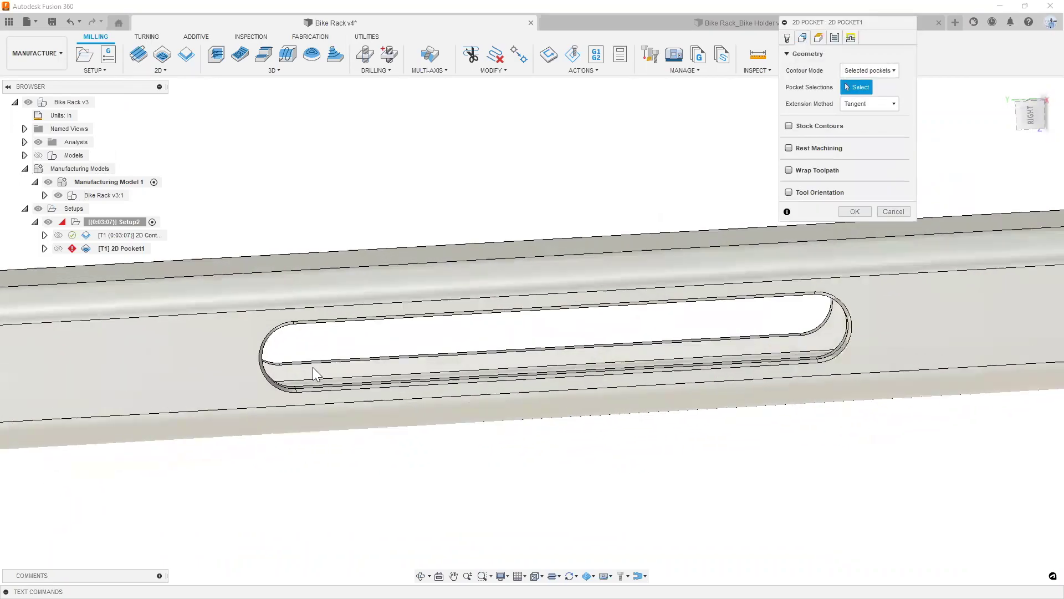
pyautogui.scroll(5, 305, 383)
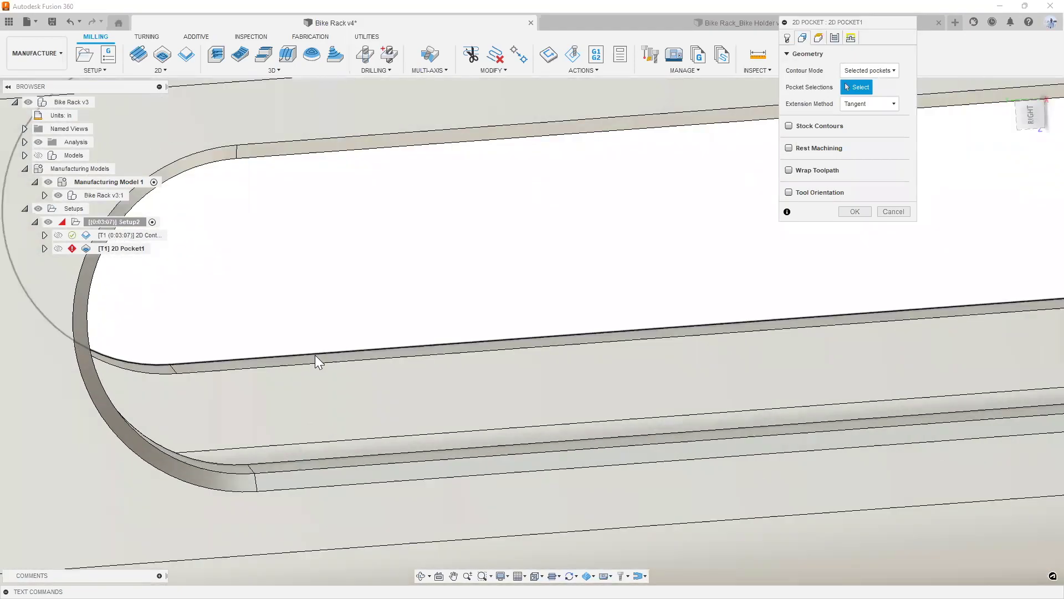
pyautogui.click(315, 355)
pyautogui.scroll(-5, 292, 321)
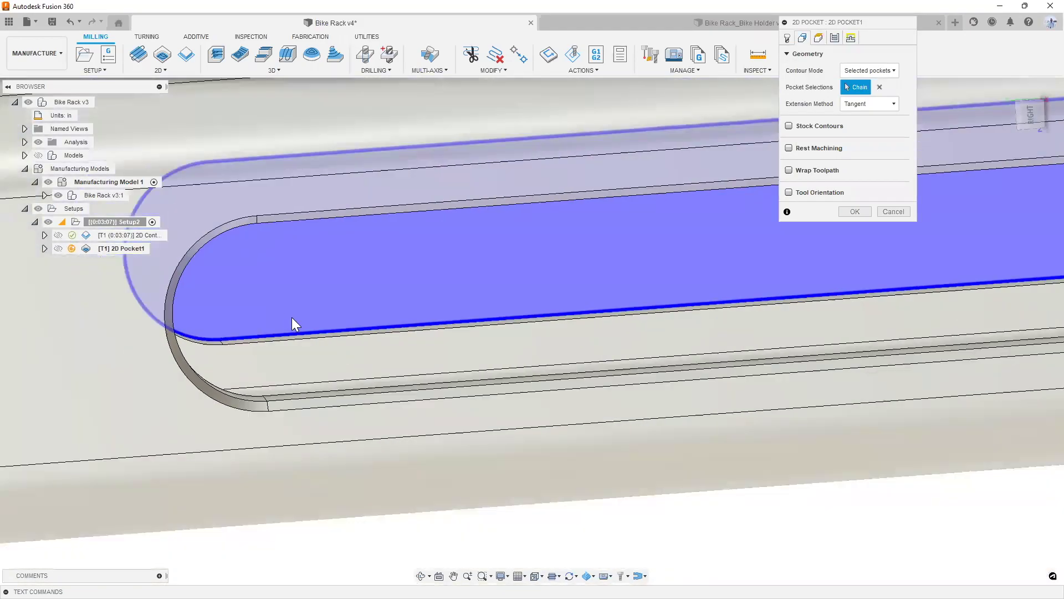
pyautogui.scroll(-4, 292, 317)
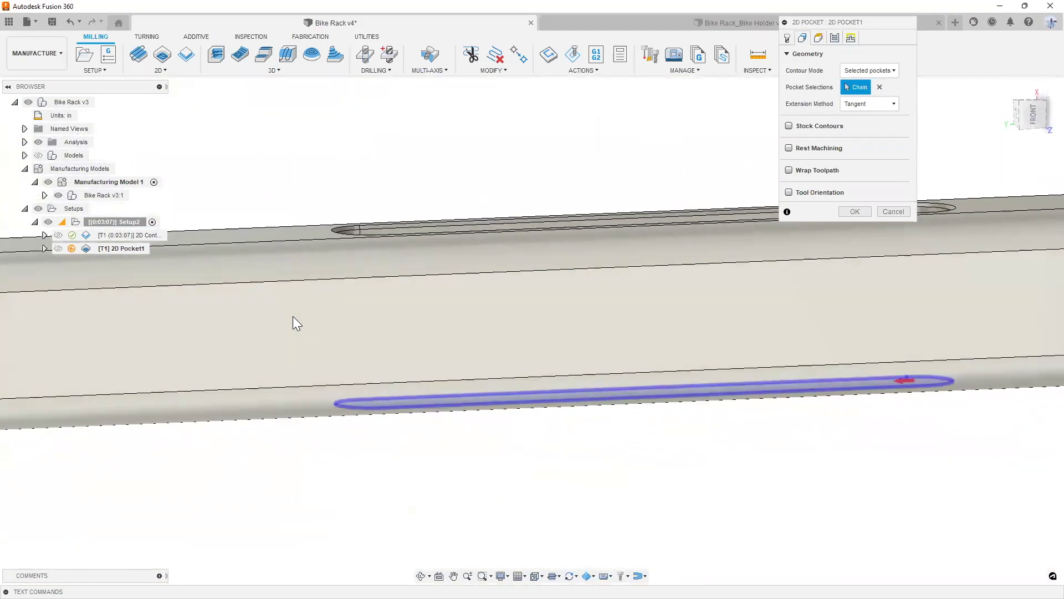
pyautogui.keyDown('shift'); pyautogui.moveTo(292, 316); pyautogui.dragTo(360, 309, button='middle'); pyautogui.keyUp('shift')
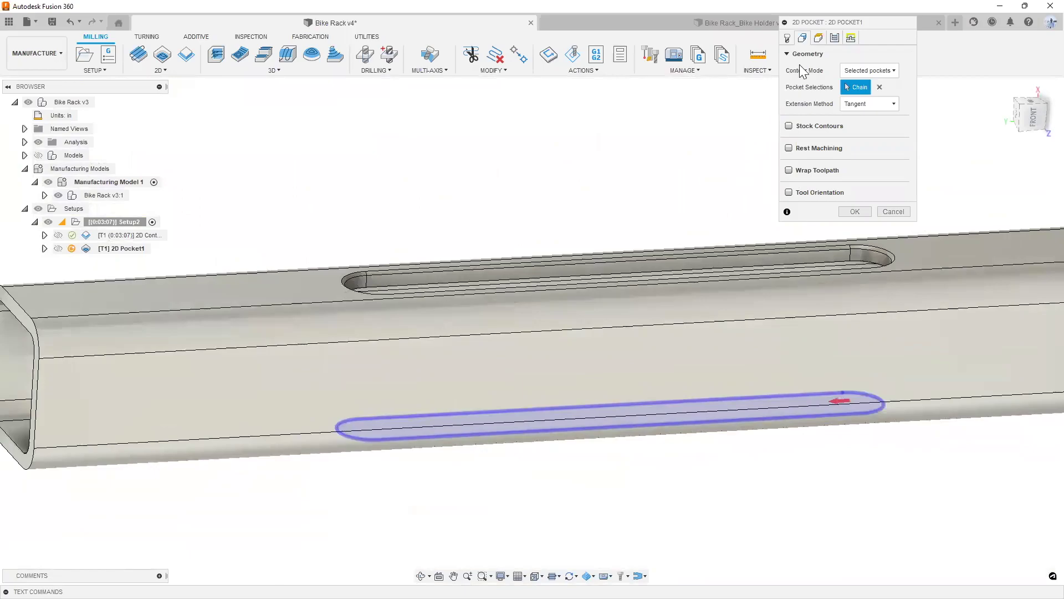
# - Set the 2D pocket's bottom height to be measured from Model bottom
pyautogui.click(818, 38)
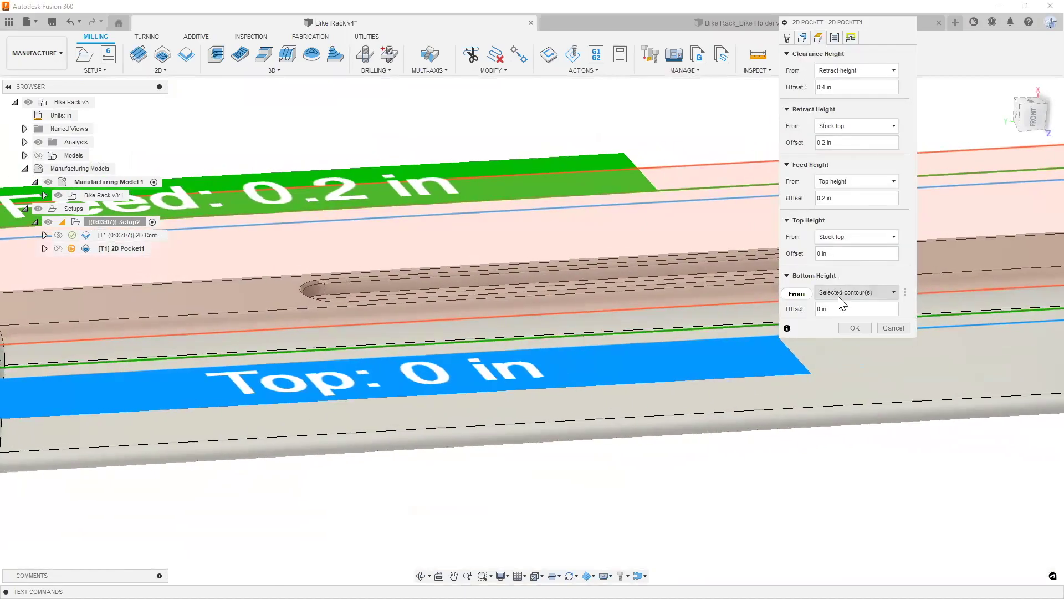
pyautogui.click(838, 293)
pyautogui.click(873, 369)
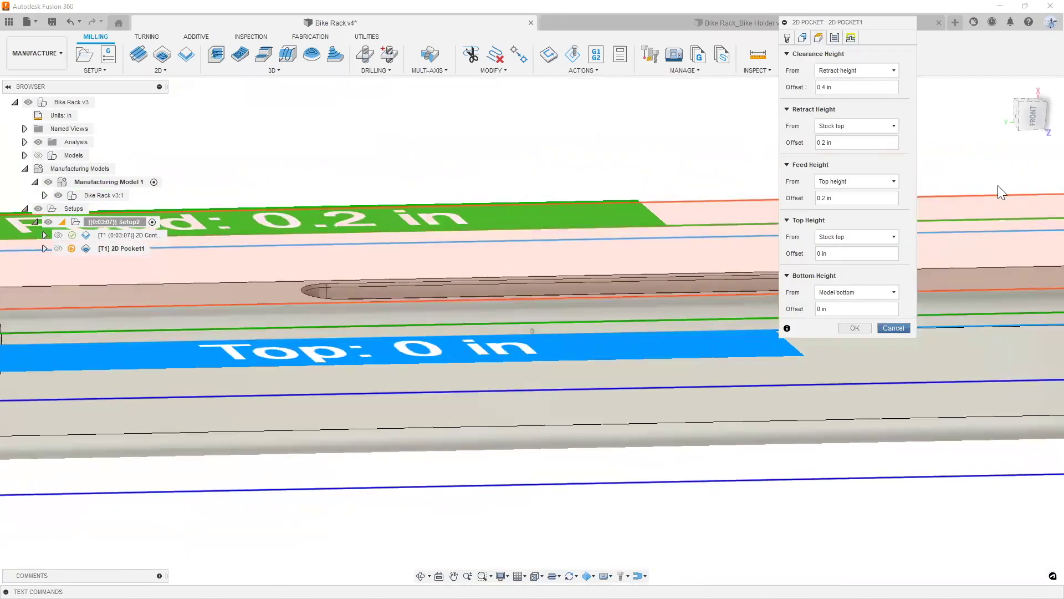
# - Offset the 2D pocket's bottom height by -0.05 in from the model bottom
pyautogui.click(841, 308)
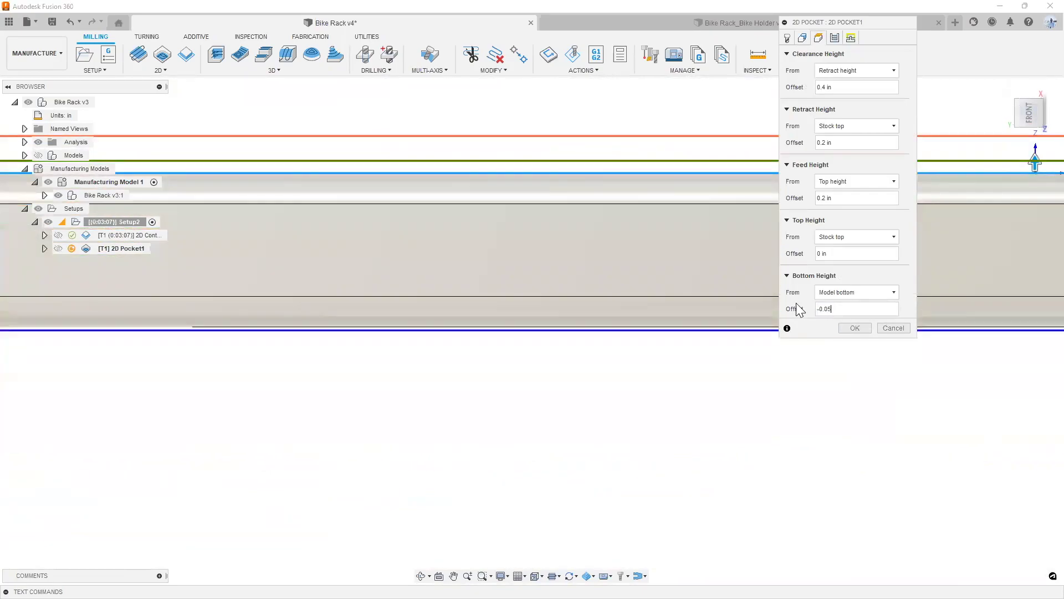
pyautogui.scroll(-3, 542, 415)
pyautogui.keyDown('shift'); pyautogui.moveTo(542, 414); pyautogui.dragTo(495, 420); pyautogui.keyUp('shift')
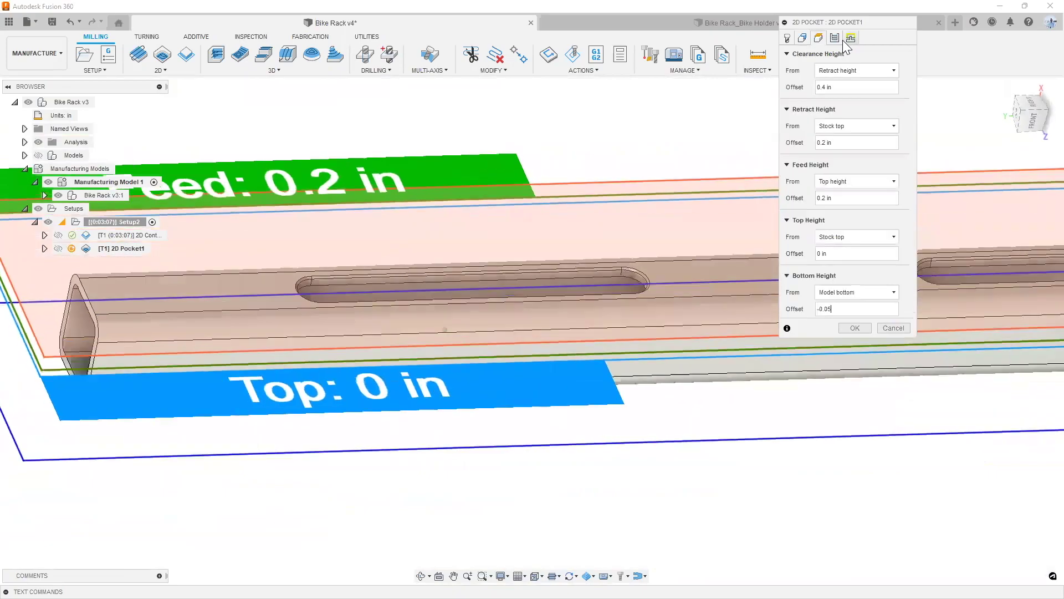
# - Turn off stock to leave, enable multiple depths with a 0.15 in maximum roughing stepdown, and generate the 2D pocket toolpath
pyautogui.click(834, 37)
pyautogui.keyDown('shift'); pyautogui.moveTo(699, 261); pyautogui.dragTo(711, 291, button='middle'); pyautogui.keyUp('shift')
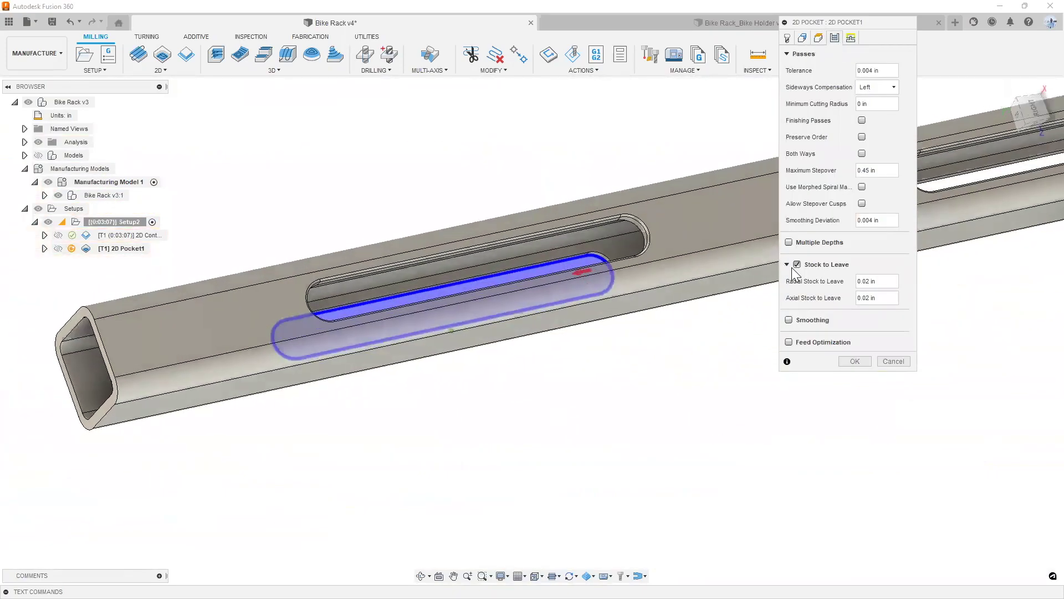
pyautogui.click(797, 265)
pyautogui.click(789, 243)
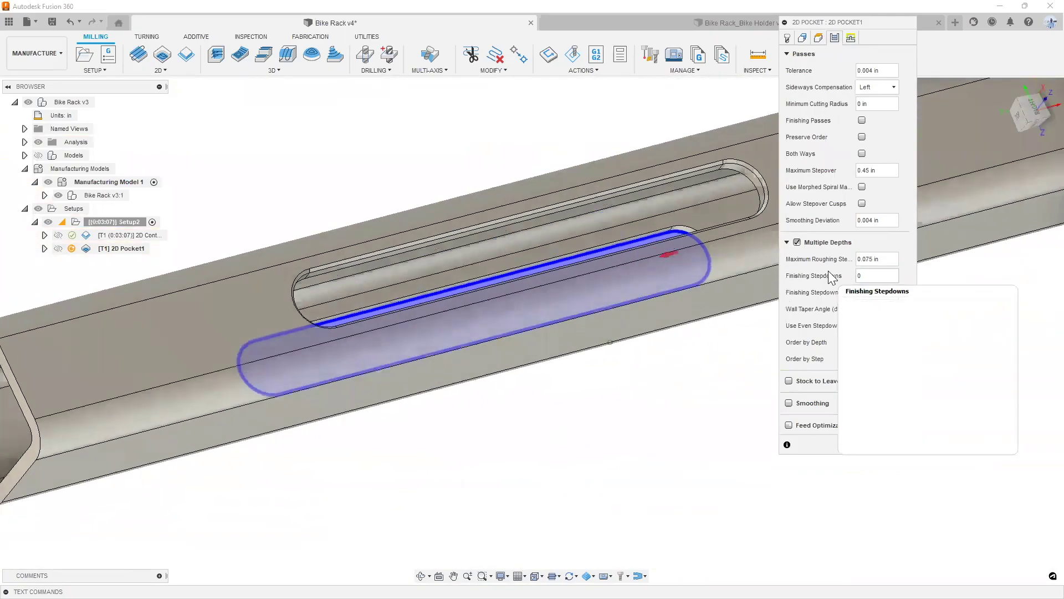
pyautogui.write('.15')
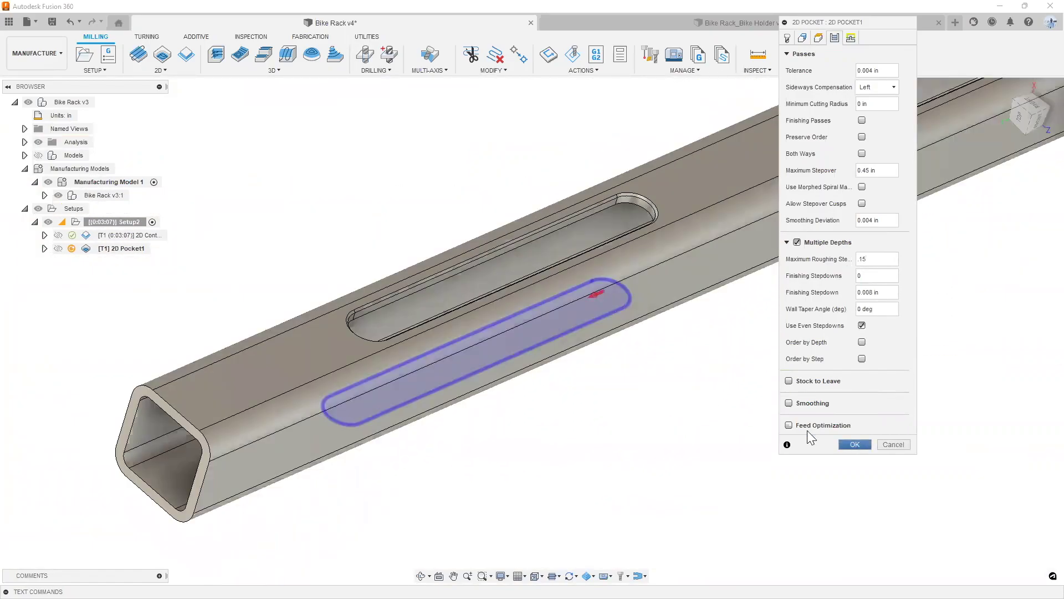
pyautogui.click(855, 444)
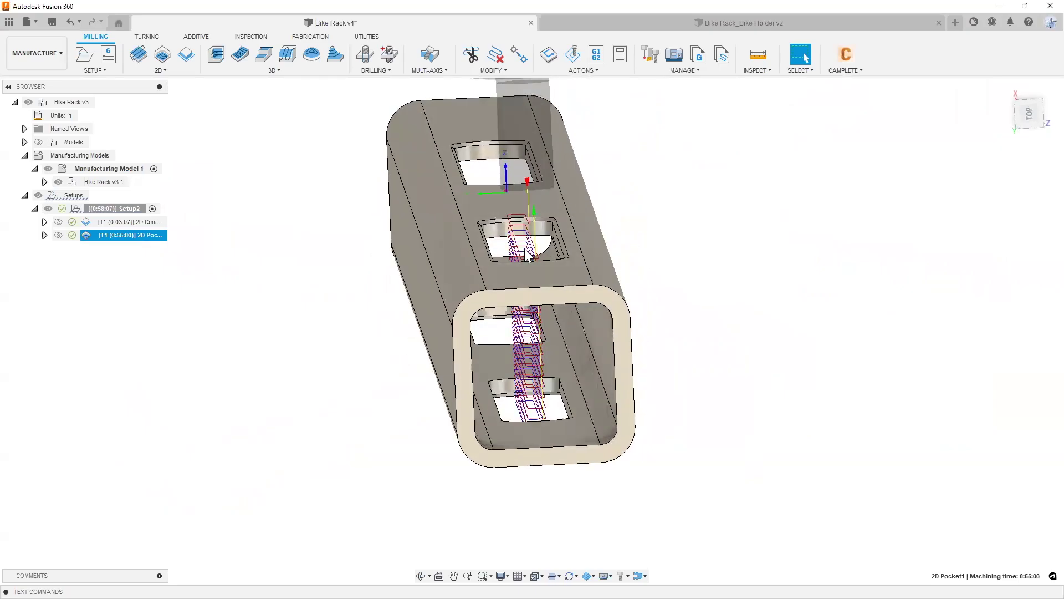
pyautogui.scroll(3, 526, 255)
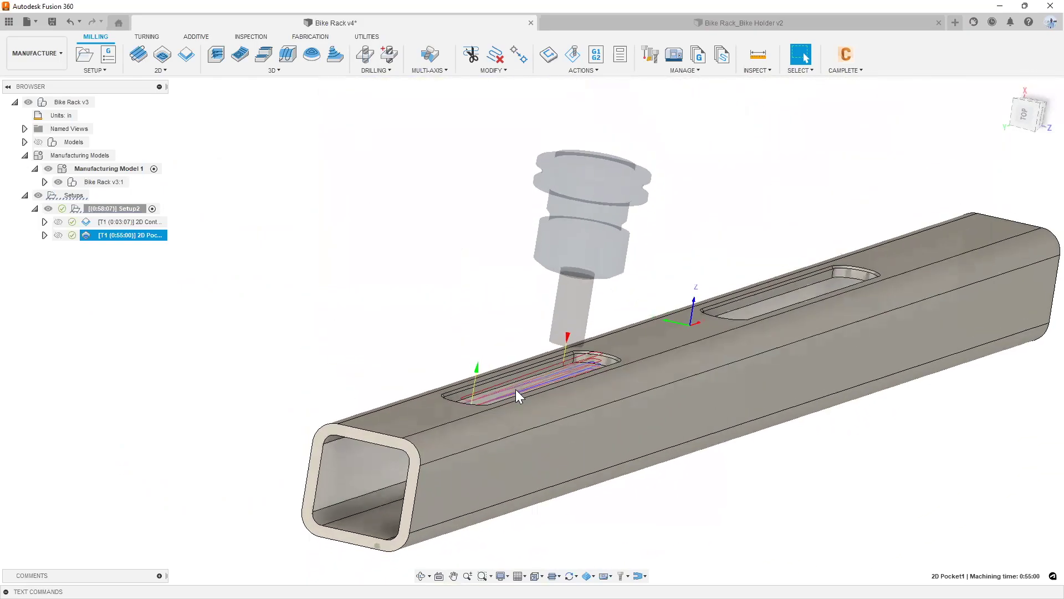
# - Edit the 2D pocket and replace its pocket selection with the lower edge loop of the slot in the upper wall
pyautogui.rightClick(116, 240)
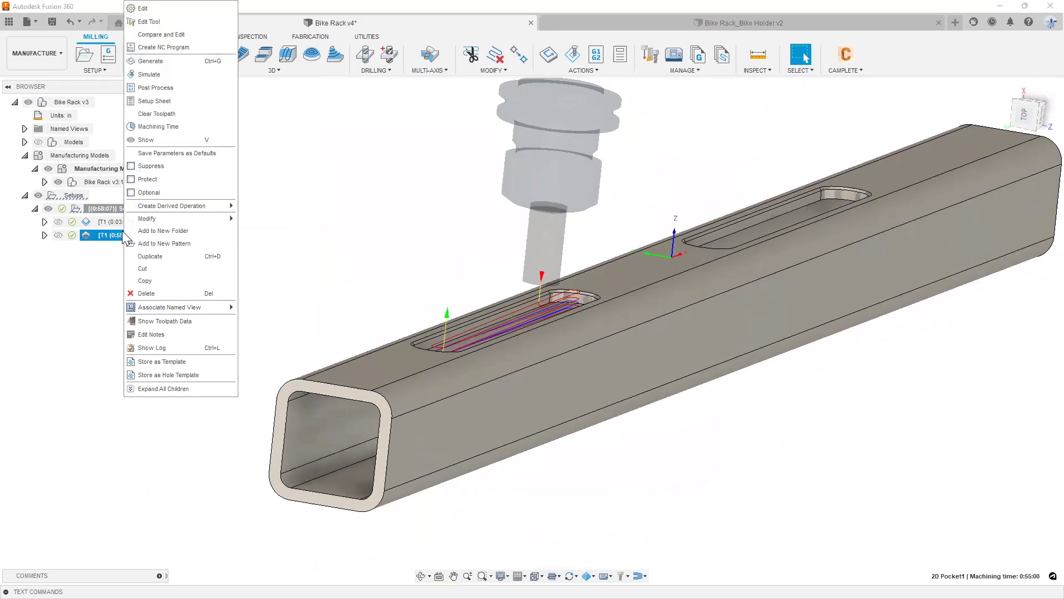
pyautogui.click(183, 9)
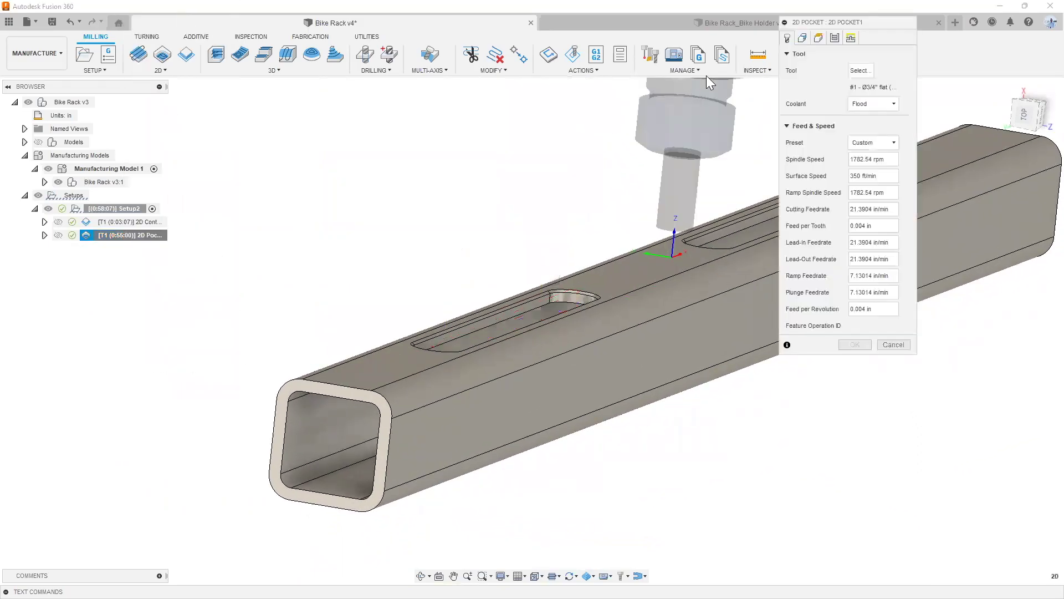
pyautogui.click(803, 39)
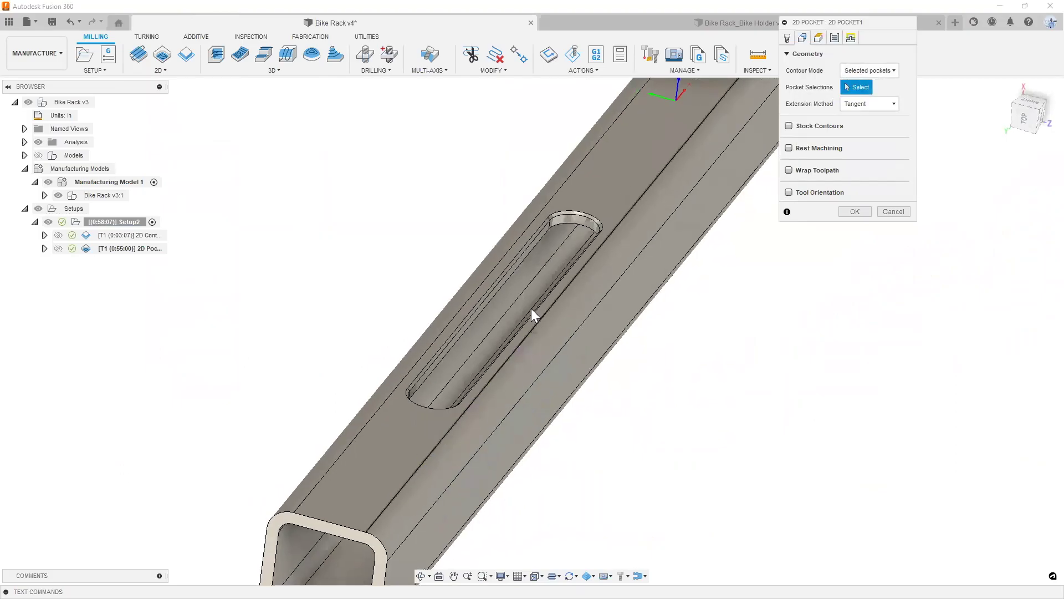
pyautogui.click(570, 225)
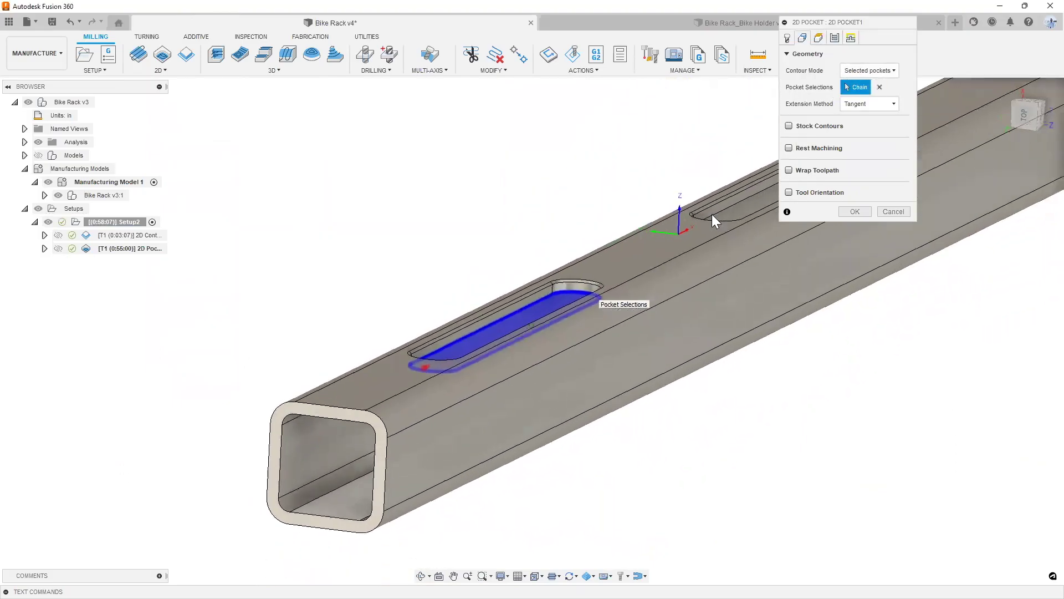
# - Measure the pocket's bottom height from a selection, using the upper wall's inner face as reference, and regenerate the toolpath
pyautogui.click(818, 38)
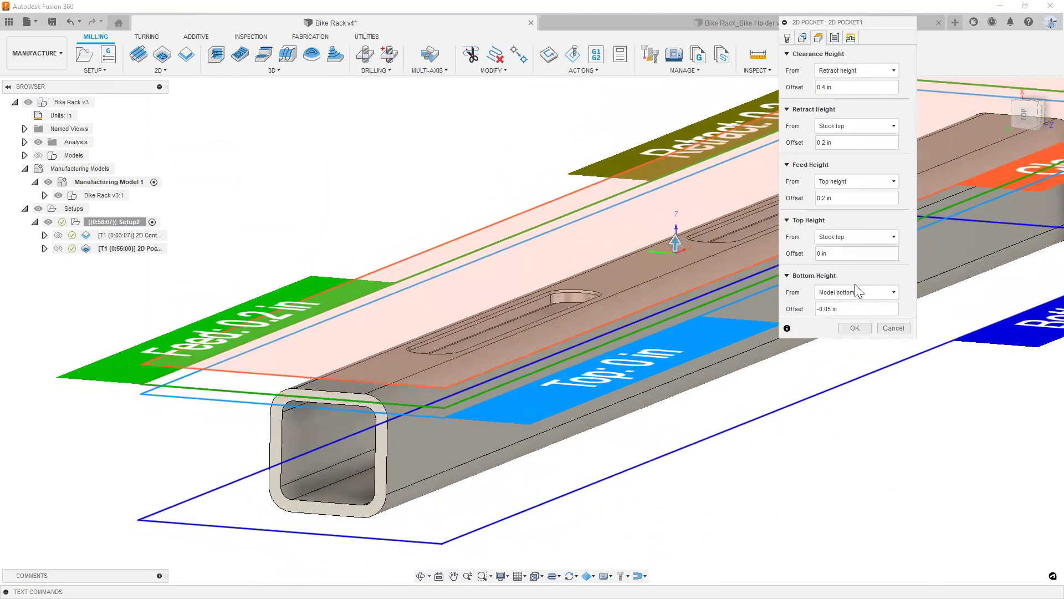
pyautogui.click(857, 291)
pyautogui.click(858, 413)
pyautogui.keyDown('shift'); pyautogui.moveTo(724, 401); pyautogui.dragTo(519, 359, button='middle'); pyautogui.keyUp('shift')
pyautogui.click(443, 316)
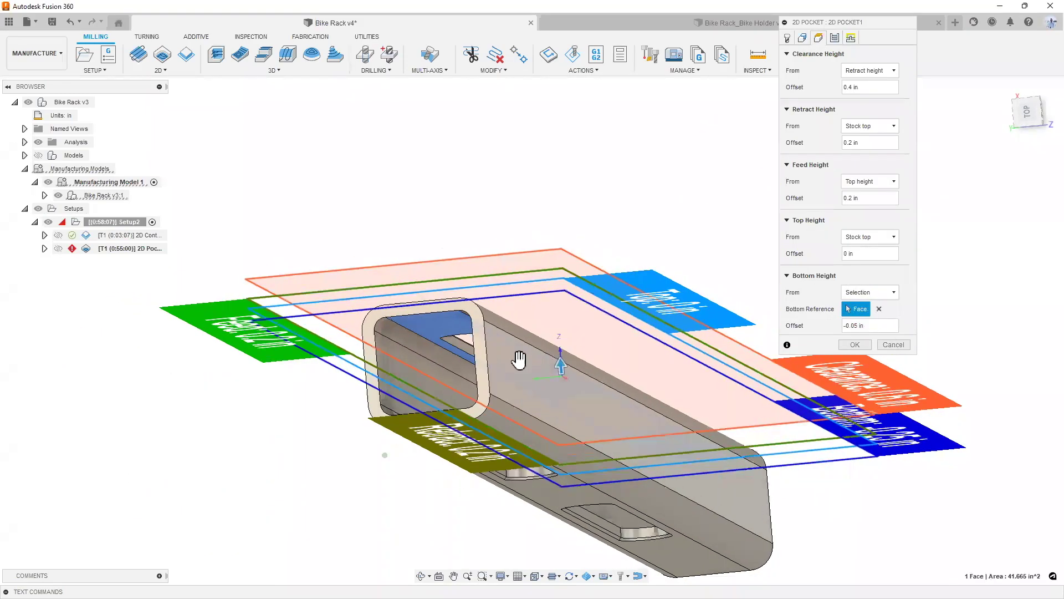
pyautogui.press('Return')
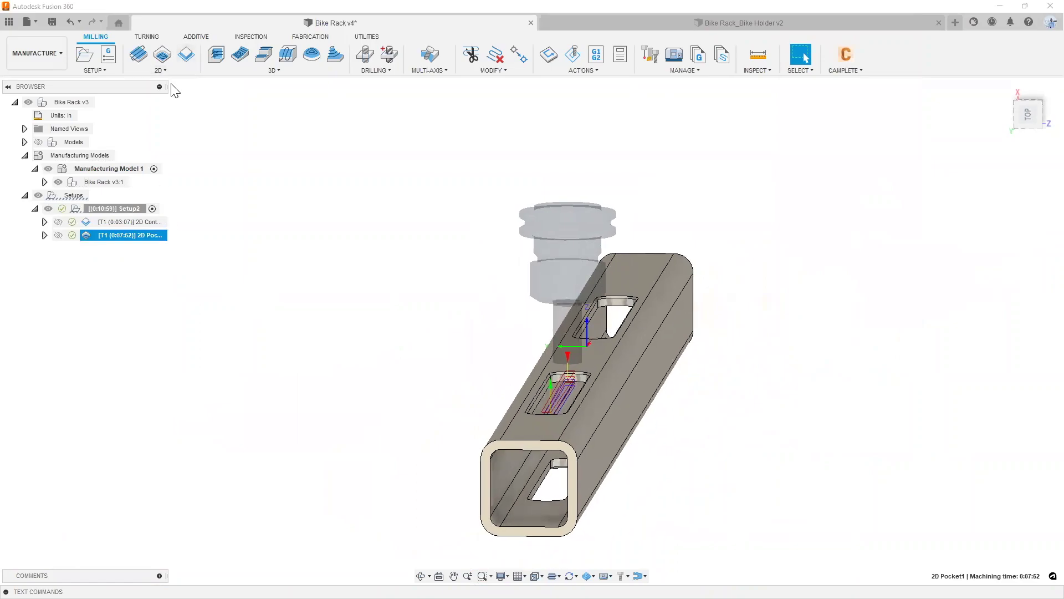
# - Widen the browser to show full operation names and duplicate the 2D pocket operation
pyautogui.moveTo(202, 85); pyautogui.dragTo(217, 86)
pyautogui.keyDown('shift'); pyautogui.moveTo(388, 252); pyautogui.dragTo(121, 232, button='middle'); pyautogui.keyUp('shift')
pyautogui.scroll(3, 586, 371)
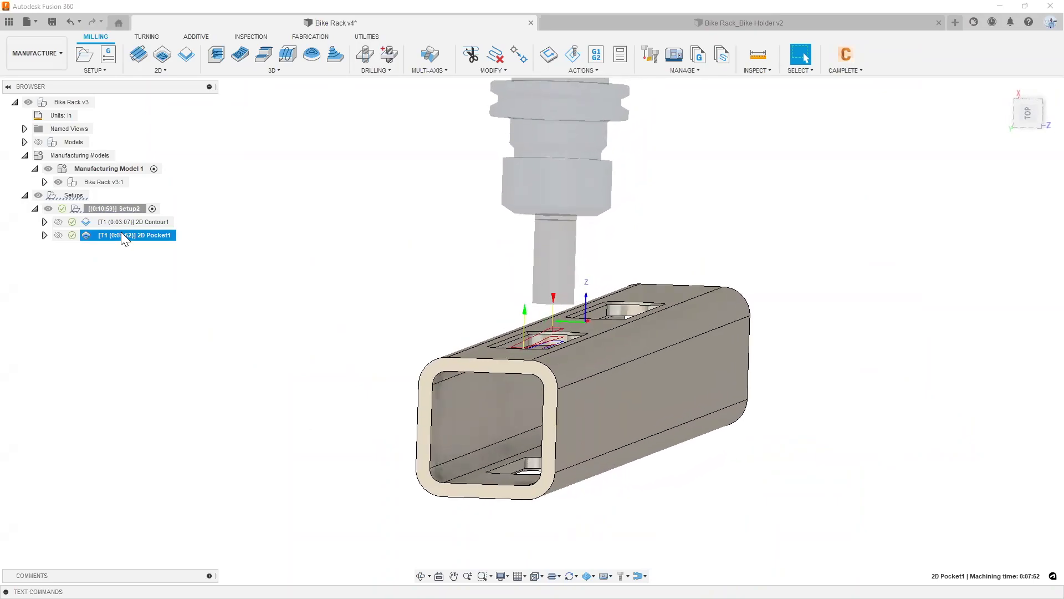
pyautogui.rightClick(121, 232)
pyautogui.click(164, 258)
pyautogui.click(152, 248)
# - Edit the duplicated 2D pocket and replace its pocket selection with the slot's edge loop in the lower wall
pyautogui.rightClick(153, 245)
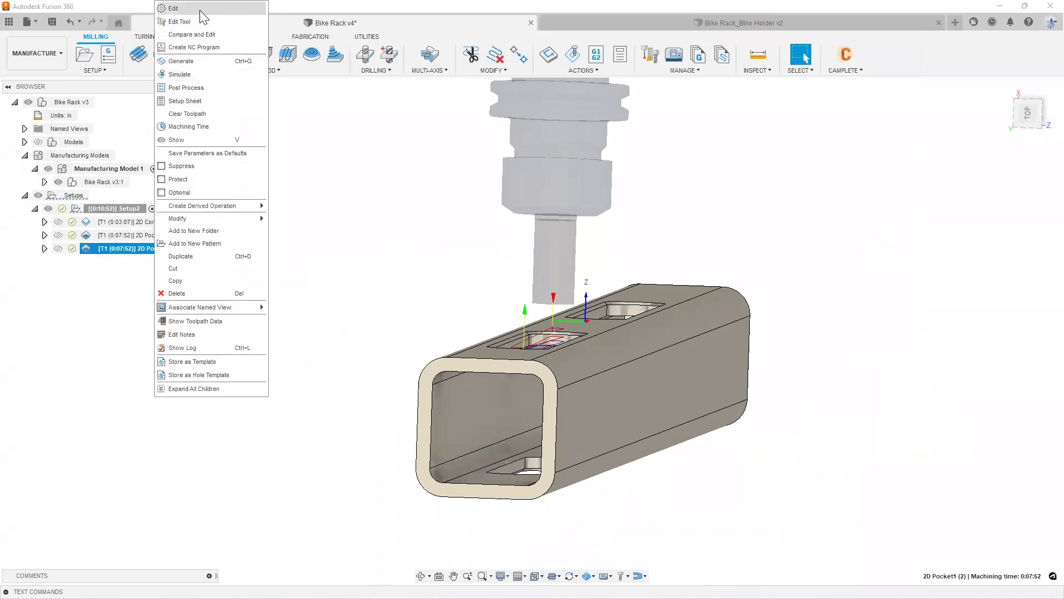
pyautogui.click(172, 9)
pyautogui.click(803, 40)
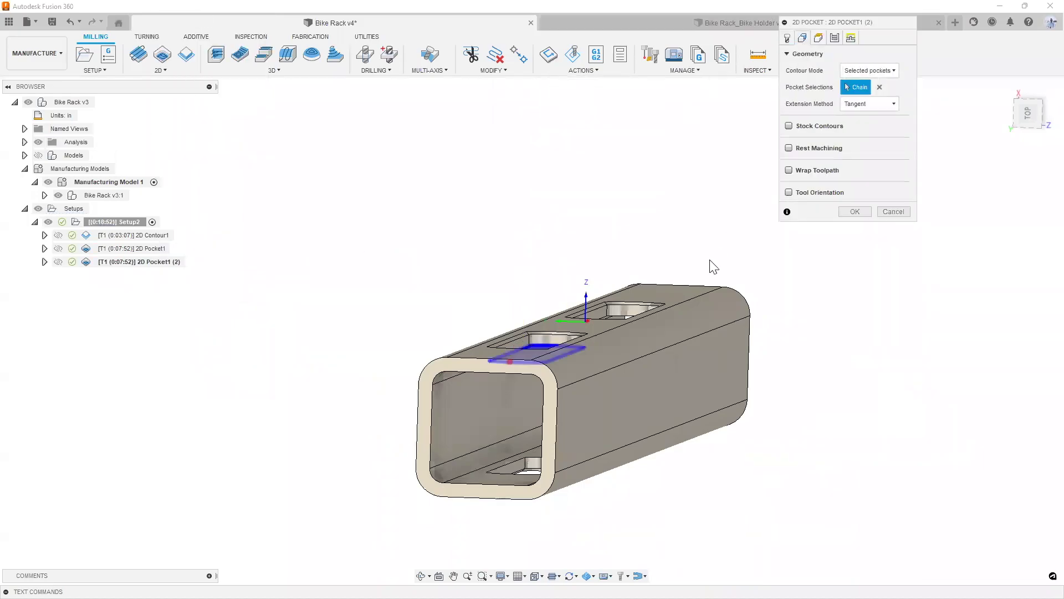
pyautogui.keyDown('shift'); pyautogui.moveTo(362, 380); pyautogui.dragTo(545, 512, button='middle'); pyautogui.keyUp('shift')
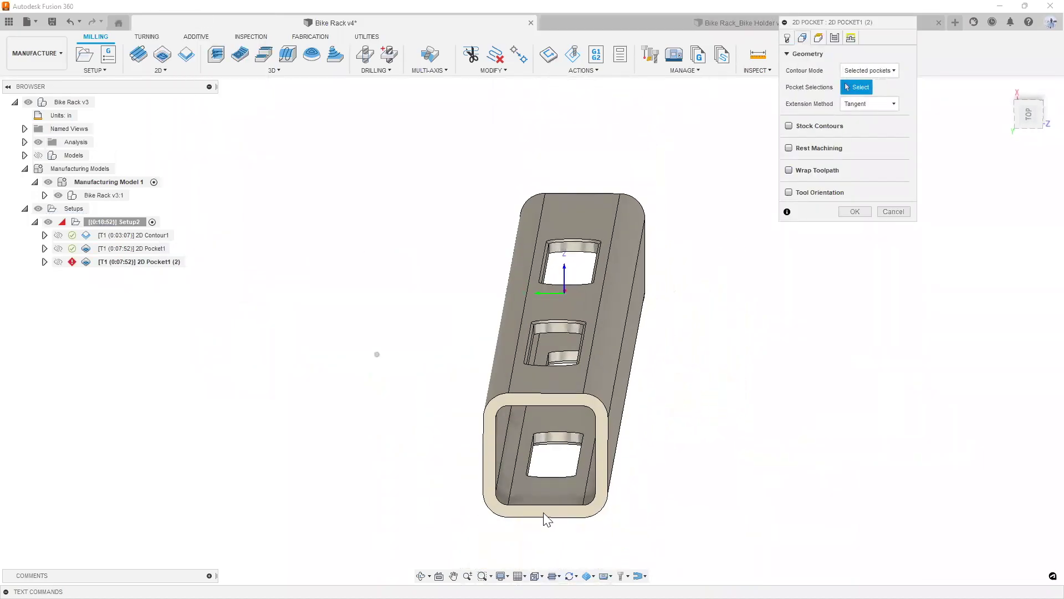
pyautogui.scroll(3, 551, 471)
pyautogui.click(555, 430)
pyautogui.keyDown('shift'); pyautogui.moveTo(696, 238); pyautogui.dragTo(823, 41, button='middle'); pyautogui.keyUp('shift')
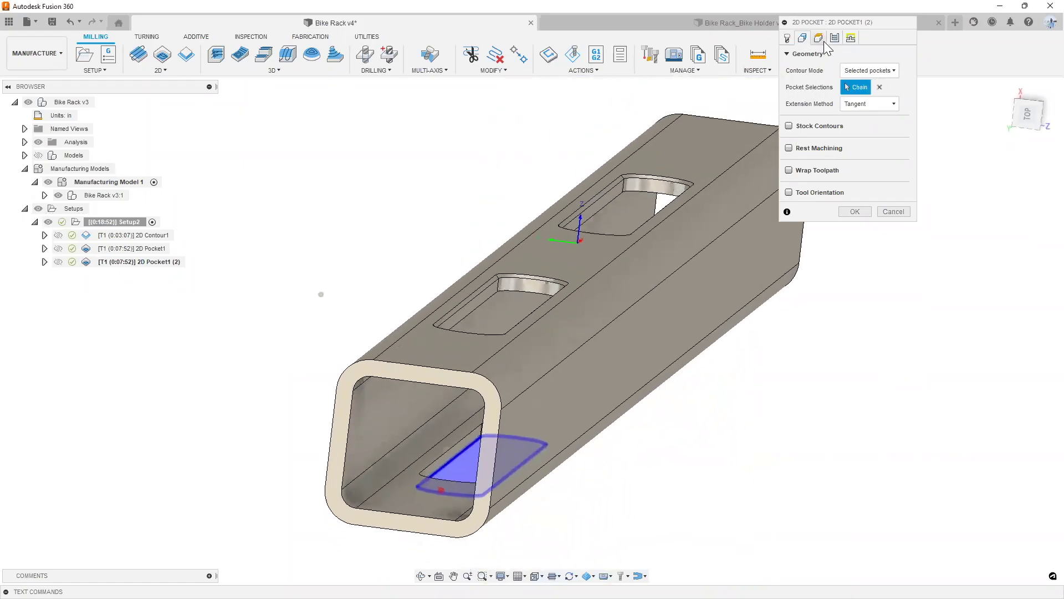
# - Measure the duplicate's top height from the lower wall's inner face and its bottom height from Model bottom, then regenerate it
pyautogui.click(818, 38)
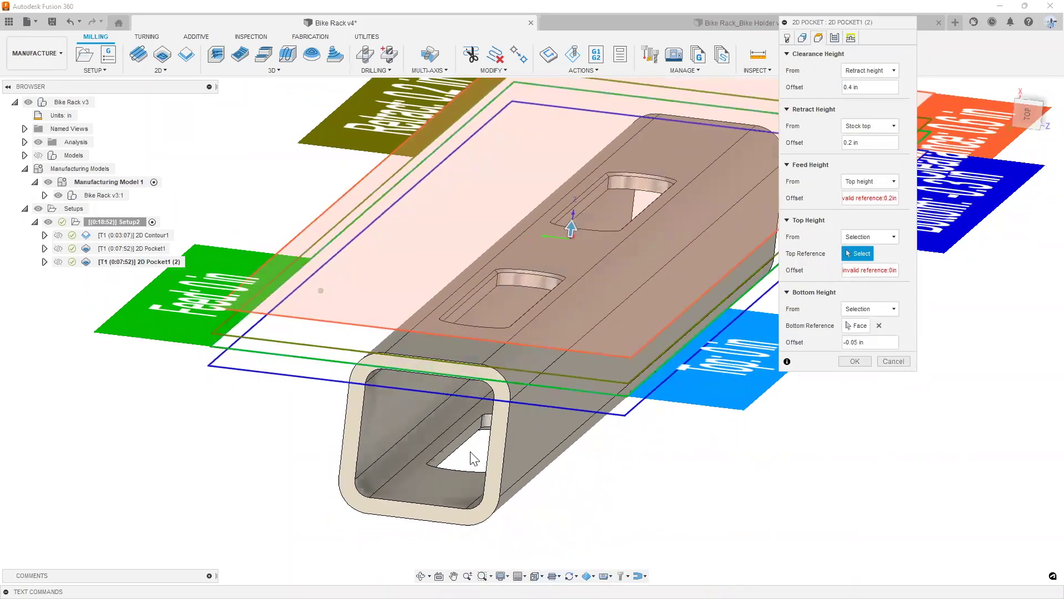
pyautogui.keyDown('shift'); pyautogui.moveTo(475, 452); pyautogui.dragTo(863, 321, button='middle'); pyautogui.keyUp('shift')
pyautogui.click(528, 382)
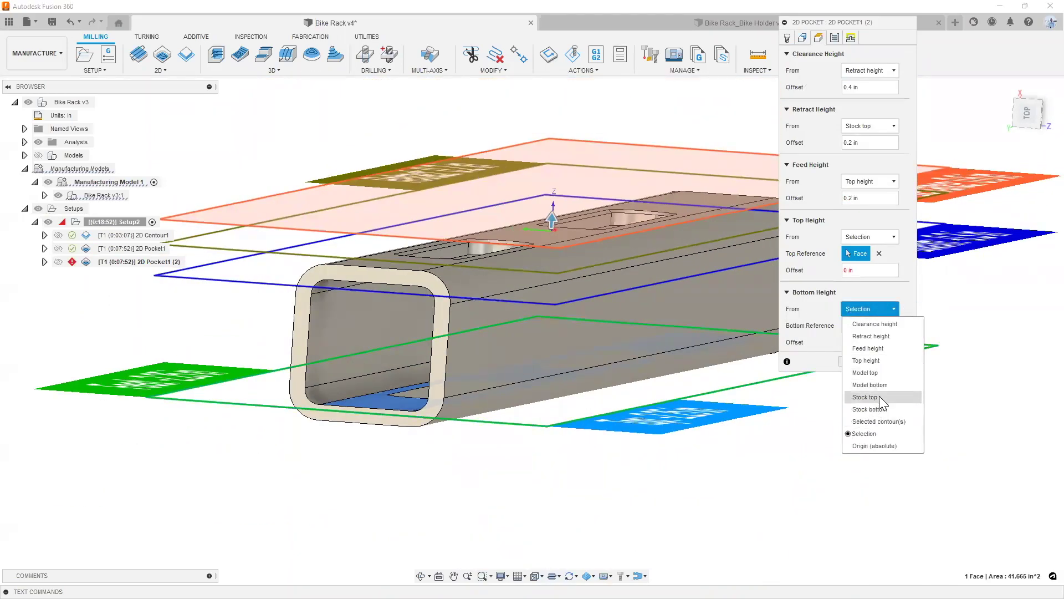
pyautogui.click(869, 385)
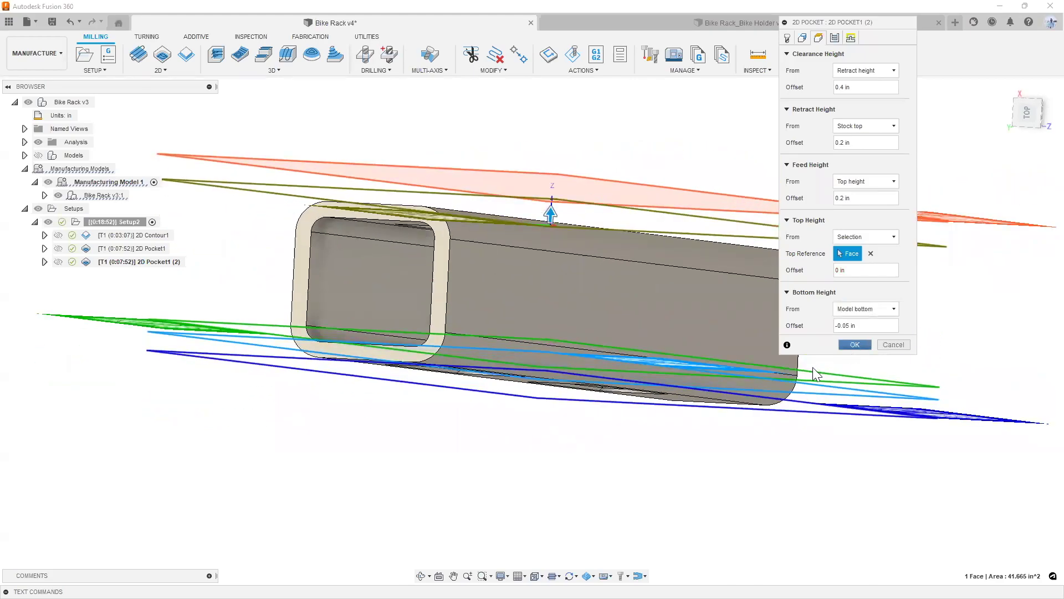
pyautogui.press('Return')
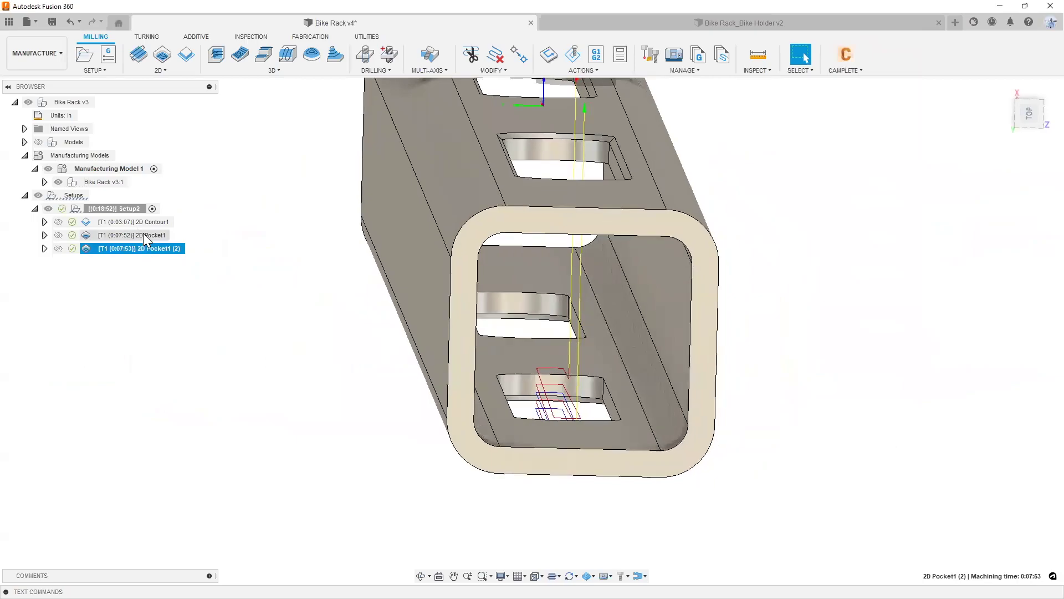
# - Edit the first 2D pocket to add the second slot's upper-wall edge loop to its pocket selection and regenerate it
pyautogui.click(143, 234)
pyautogui.keyDown('shift'); pyautogui.moveTo(514, 201); pyautogui.dragTo(518, 316, button='middle'); pyautogui.keyUp('shift')
pyautogui.click(161, 247)
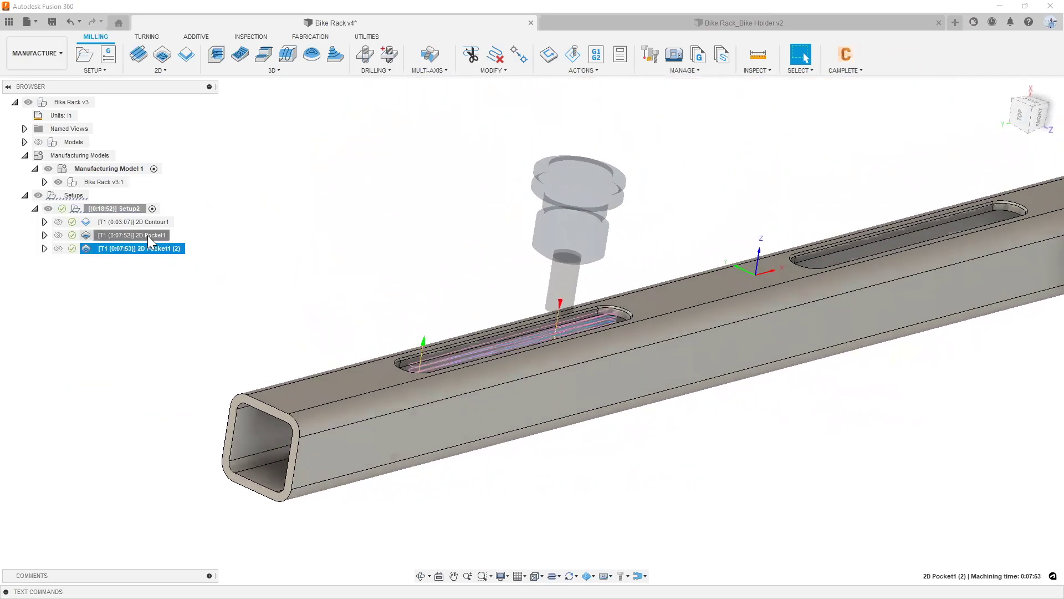
pyautogui.click(148, 235)
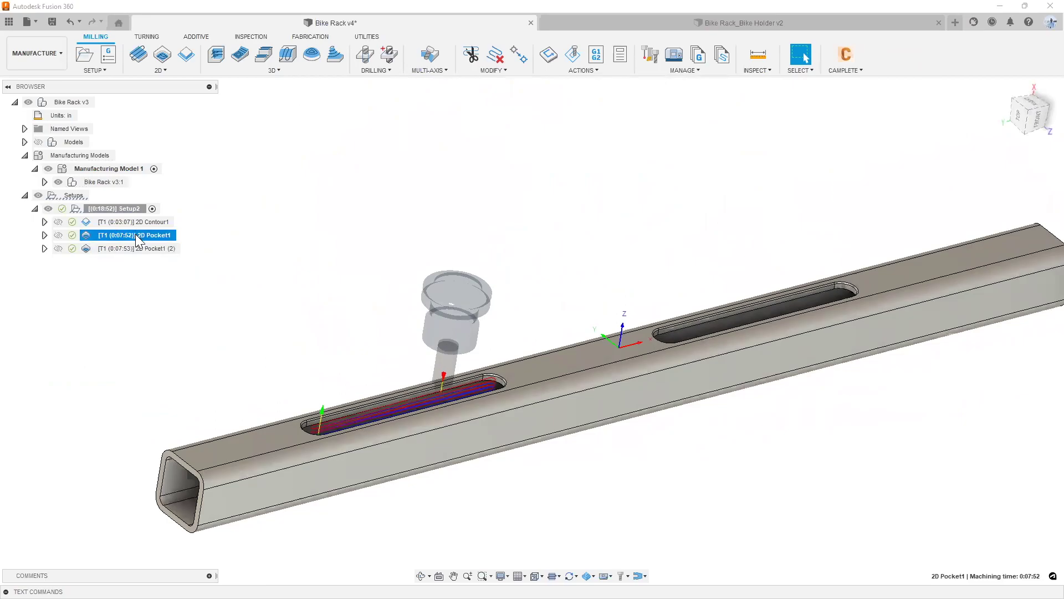
pyautogui.rightClick(139, 235)
pyautogui.click(160, 21)
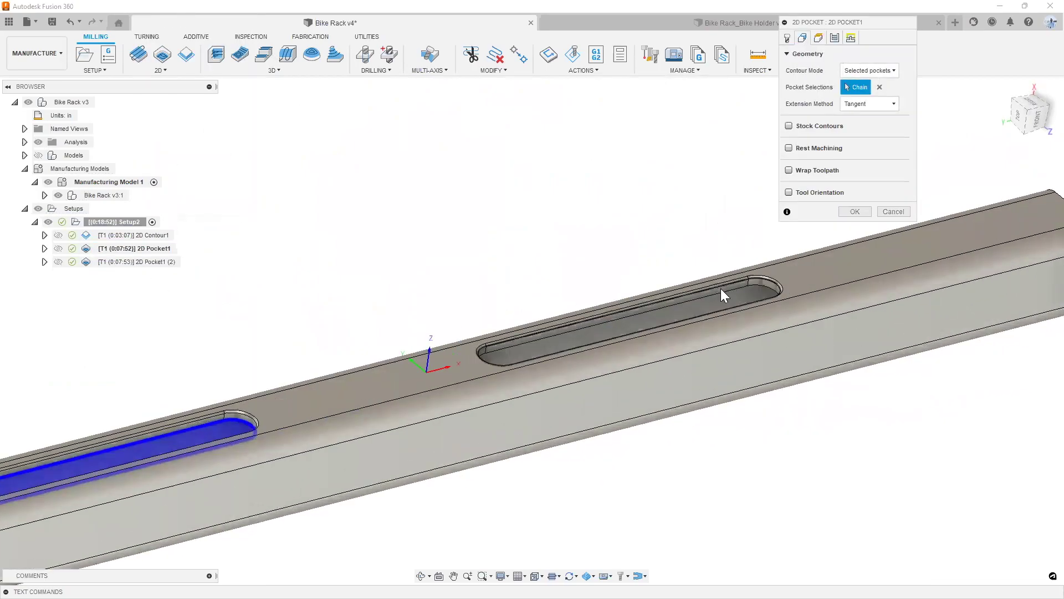
pyautogui.click(720, 291)
pyautogui.click(859, 212)
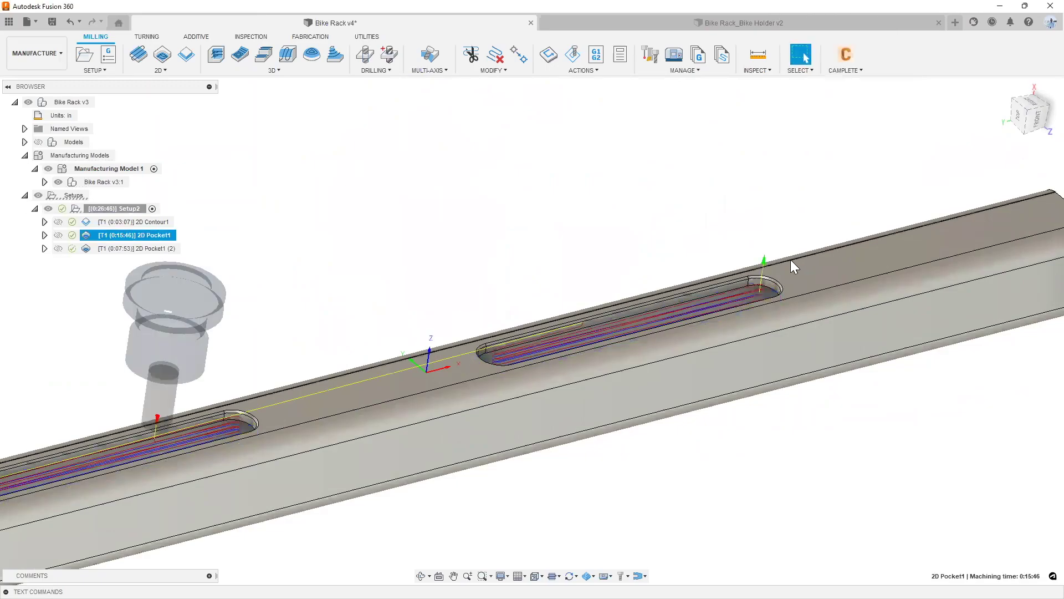
# - Edit the duplicated 2D pocket to add the second slot's lower-wall edge loop to its pocket selection and regenerate it
pyautogui.rightClick(175, 250)
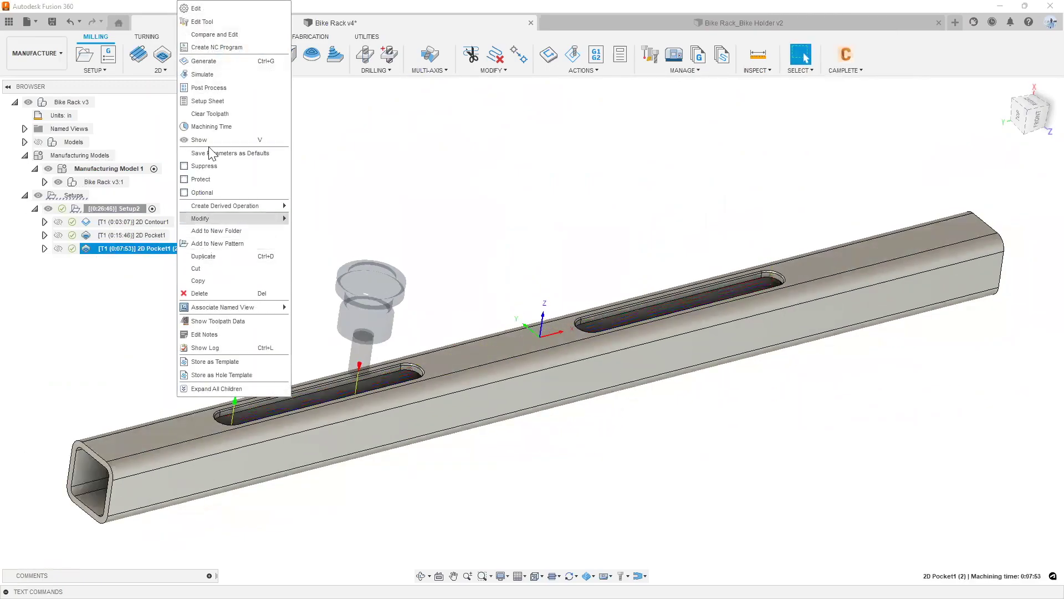
pyautogui.click(217, 7)
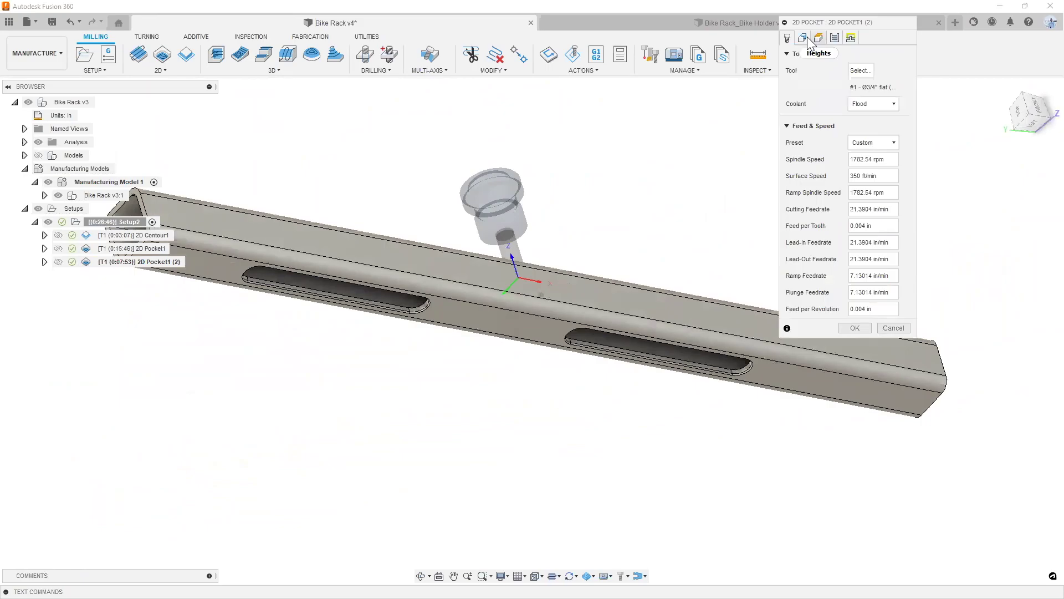
pyautogui.click(803, 37)
pyautogui.scroll(5, 559, 334)
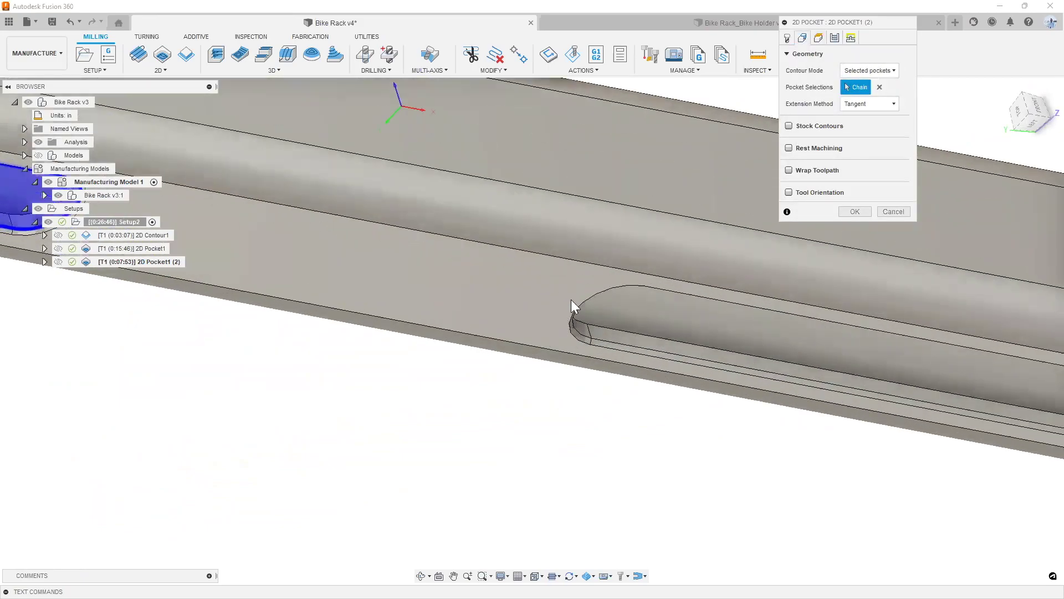
pyautogui.click(582, 334)
pyautogui.scroll(-5, 582, 333)
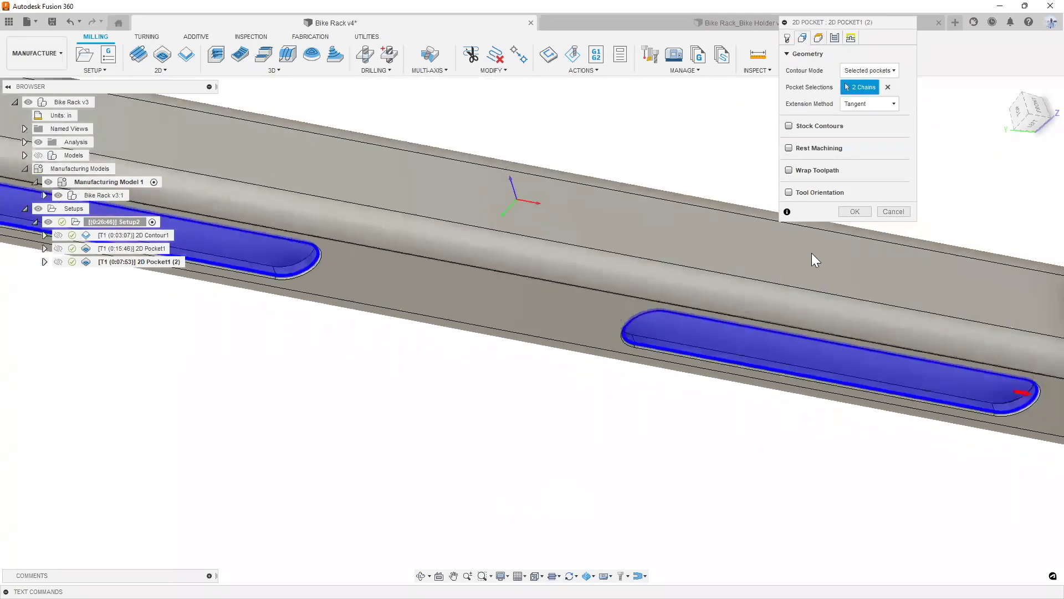
pyautogui.click(856, 211)
pyautogui.scroll(-4, 648, 293)
pyautogui.keyDown('shift'); pyautogui.moveTo(648, 292); pyautogui.dragTo(179, 353, button='middle'); pyautogui.keyUp('shift')
pyautogui.click(183, 355)
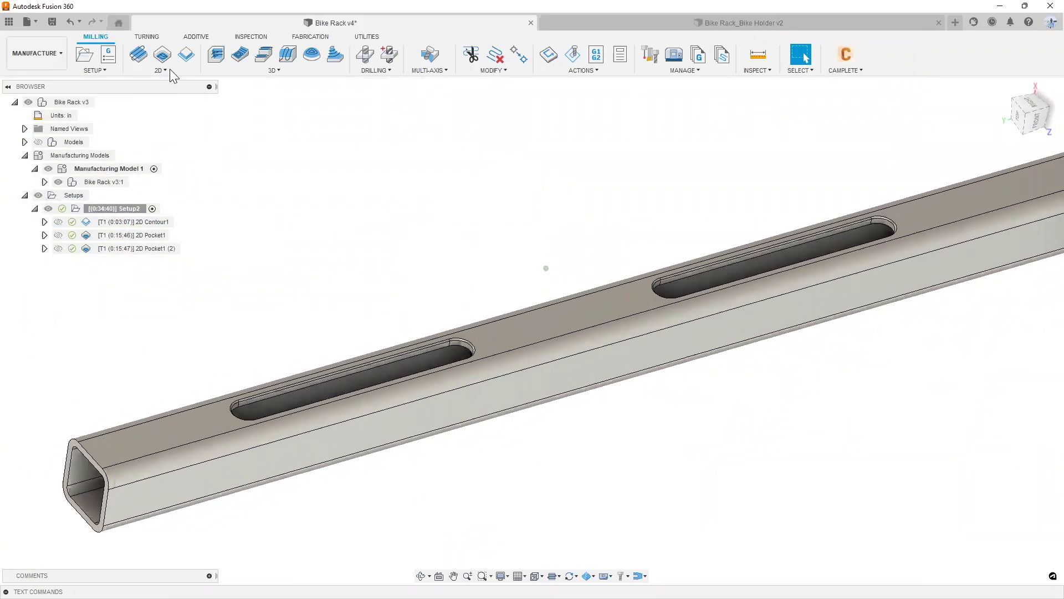
# - Create a Trace operation and assign it the 1/2" 45° engraving tool from the Fusion 360 Library, filtered to Engrave/Chamfer types
pyautogui.keyDown('shift'); pyautogui.moveTo(214, 445); pyautogui.dragTo(242, 366, button='middle'); pyautogui.keyUp('shift')
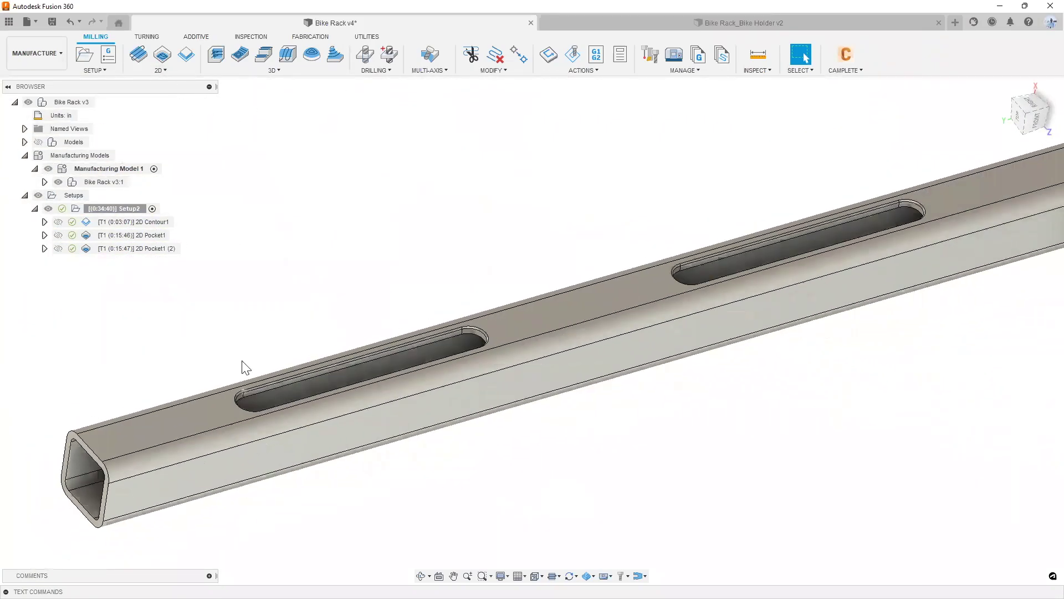
pyautogui.click(175, 70)
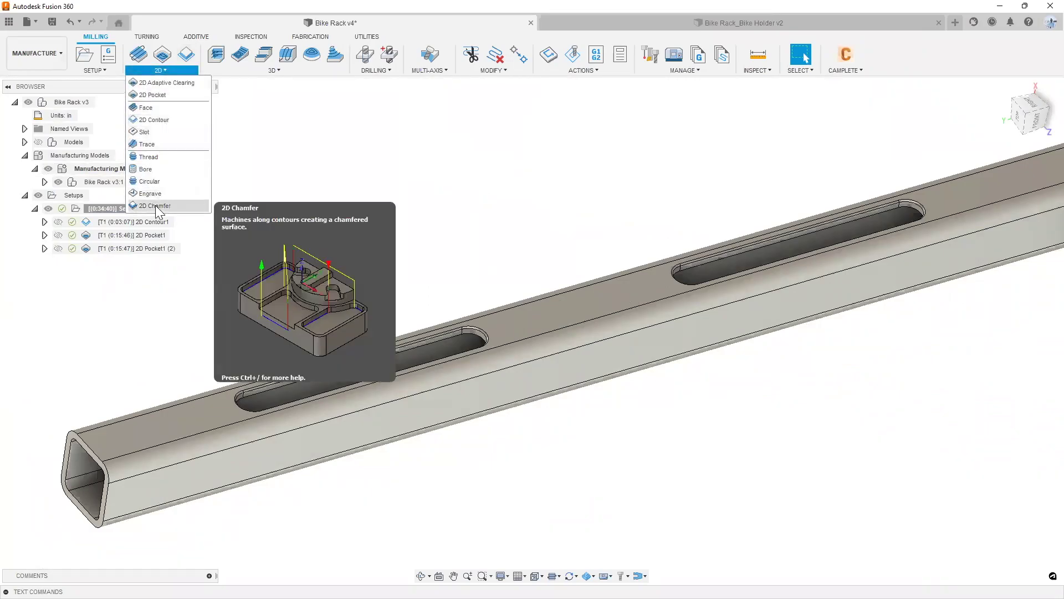
pyautogui.click(162, 145)
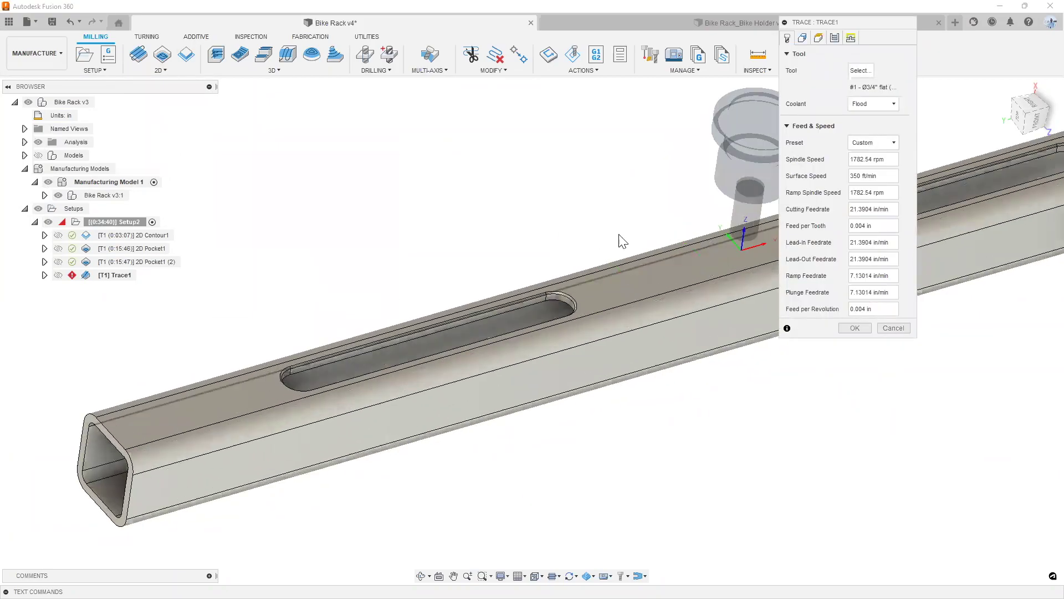
pyautogui.click(859, 71)
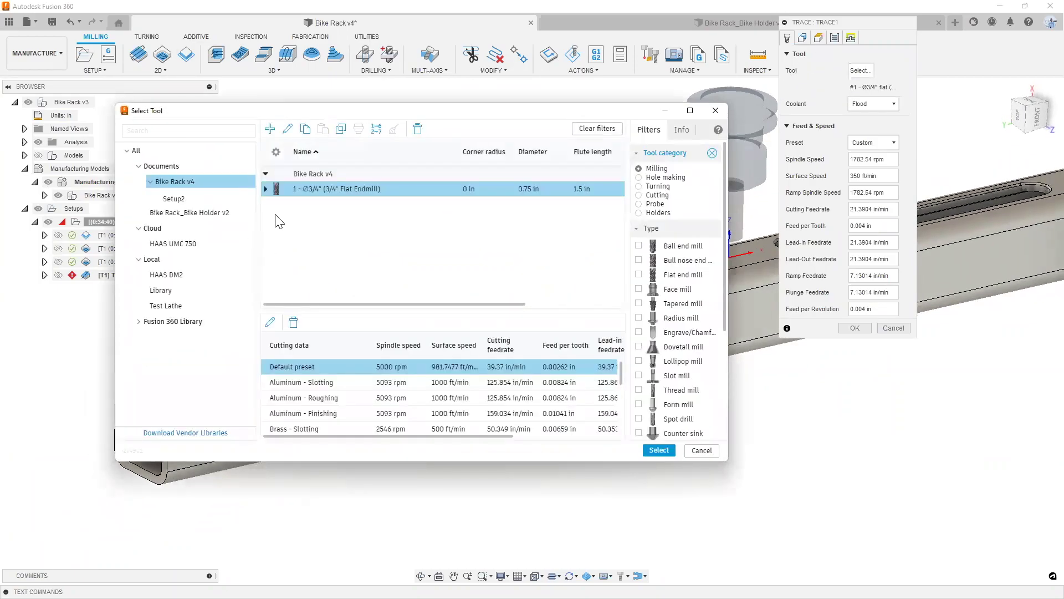
pyautogui.click(182, 322)
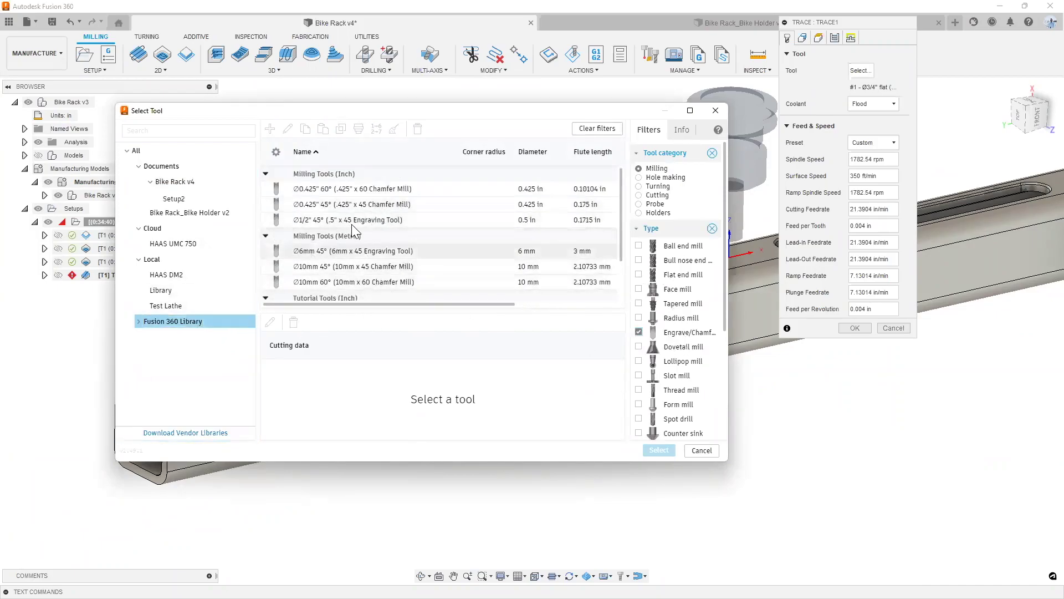
pyautogui.click(381, 191)
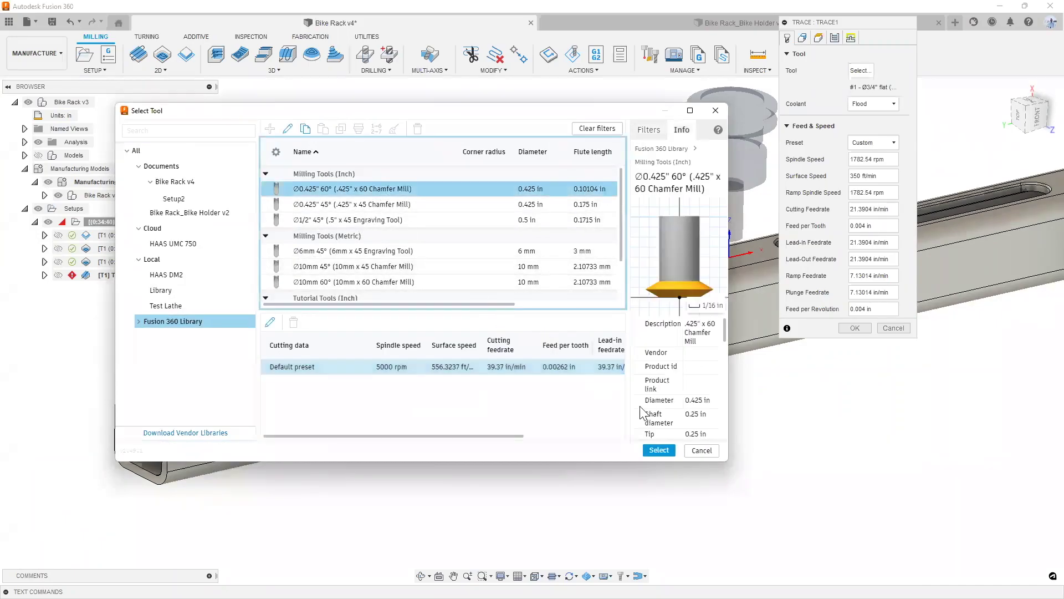
pyautogui.click(377, 223)
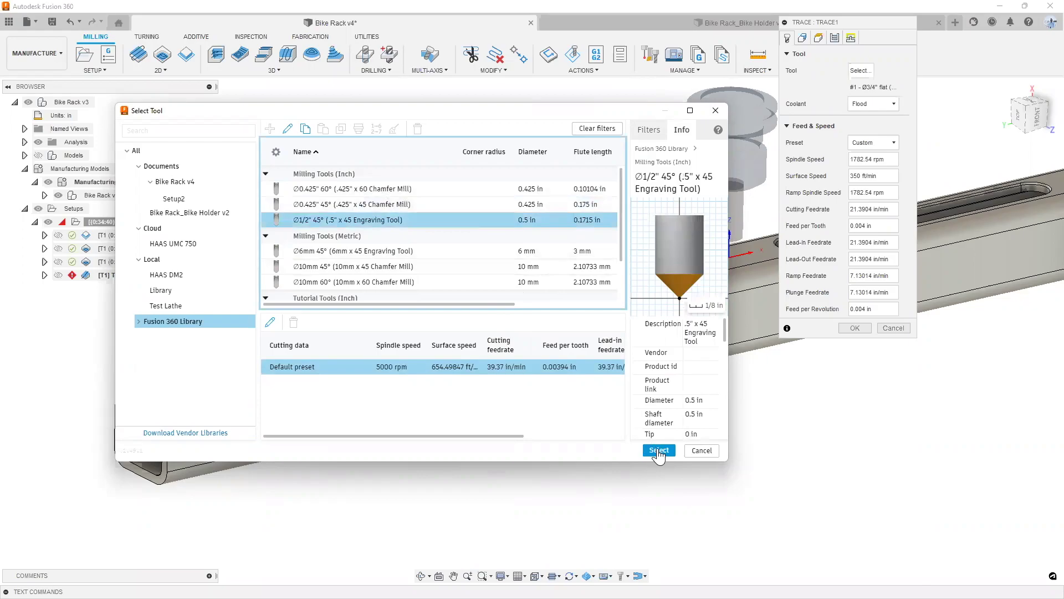
pyautogui.click(659, 450)
# - Select the lower chamfer edge loops of both slots in the tube's upper wall as the Trace's curve selections
pyautogui.click(803, 38)
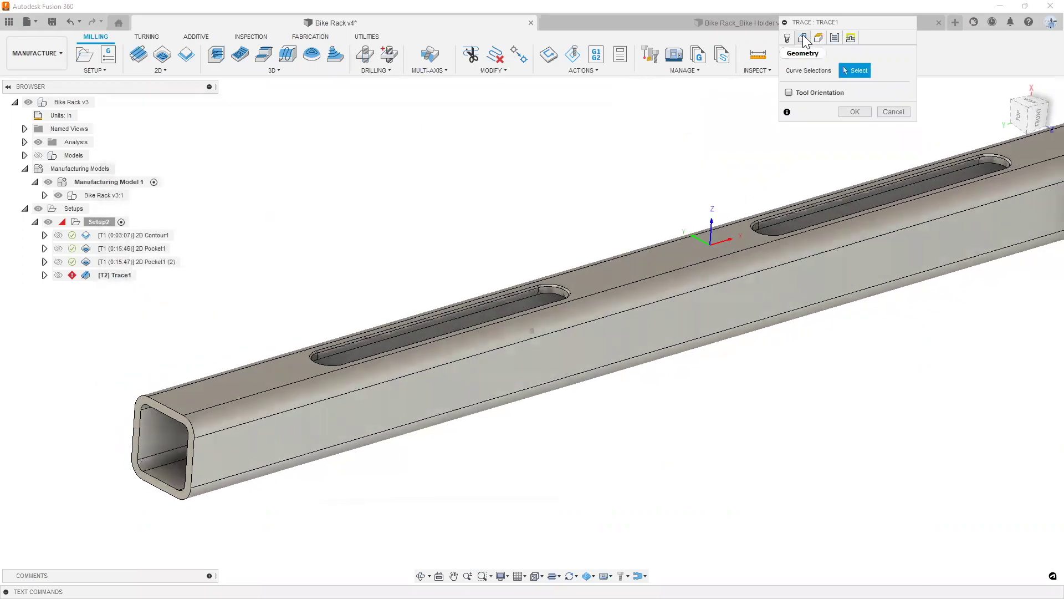
pyautogui.scroll(6, 548, 294)
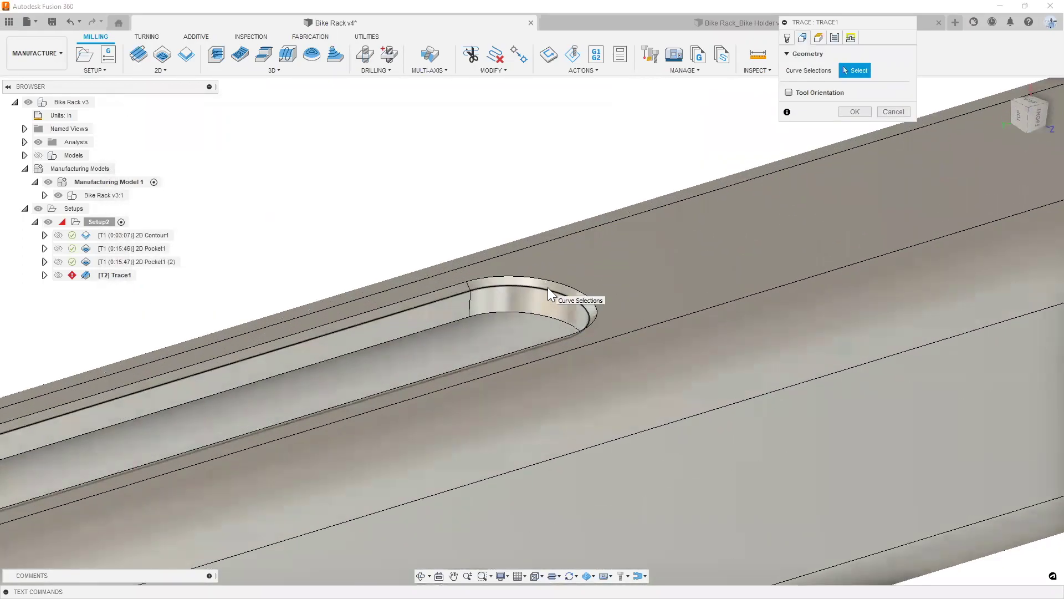
pyautogui.click(551, 315)
pyautogui.keyDown('shift'); pyautogui.moveTo(551, 314); pyautogui.dragTo(560, 321, button='middle'); pyautogui.keyUp('shift')
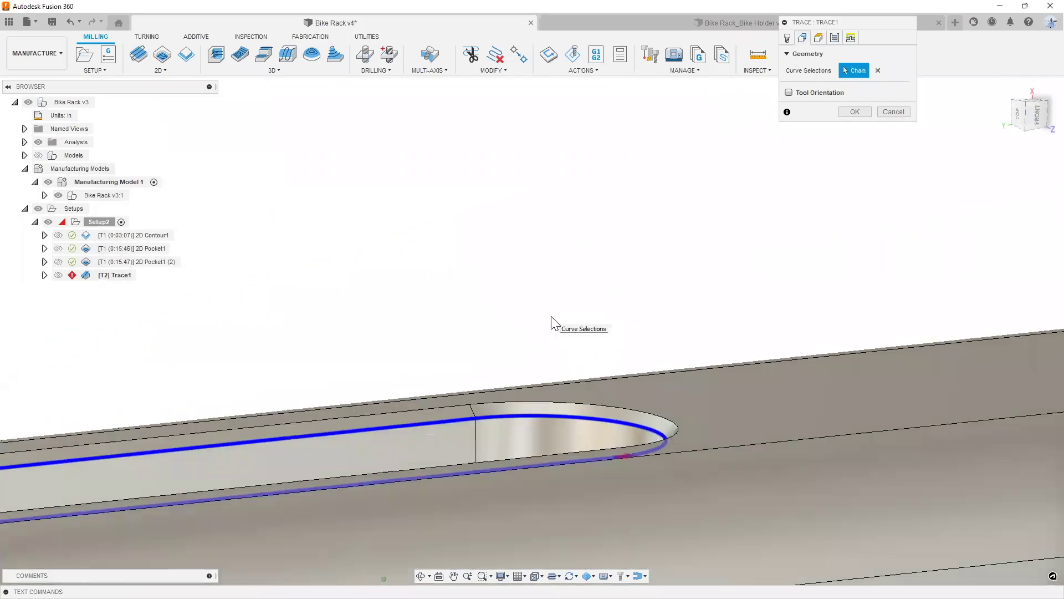
pyautogui.scroll(-4, 747, 315)
pyautogui.scroll(4, 688, 294)
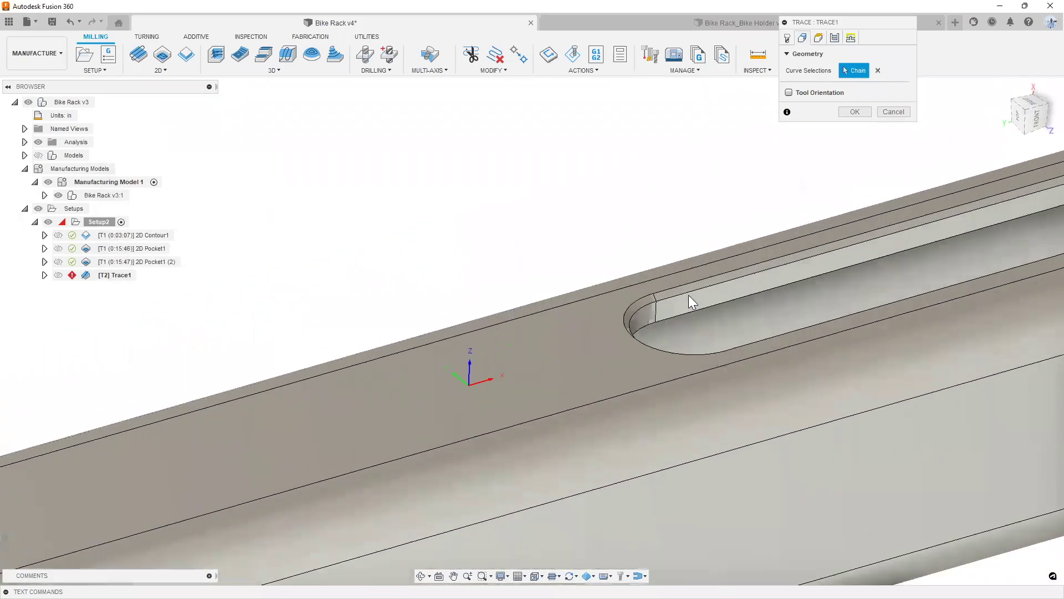
pyautogui.click(693, 282)
pyautogui.scroll(-5, 693, 281)
# - Open the Trace's passes settings and examine the chamfer options against the slot's chamfered edge
pyautogui.click(835, 37)
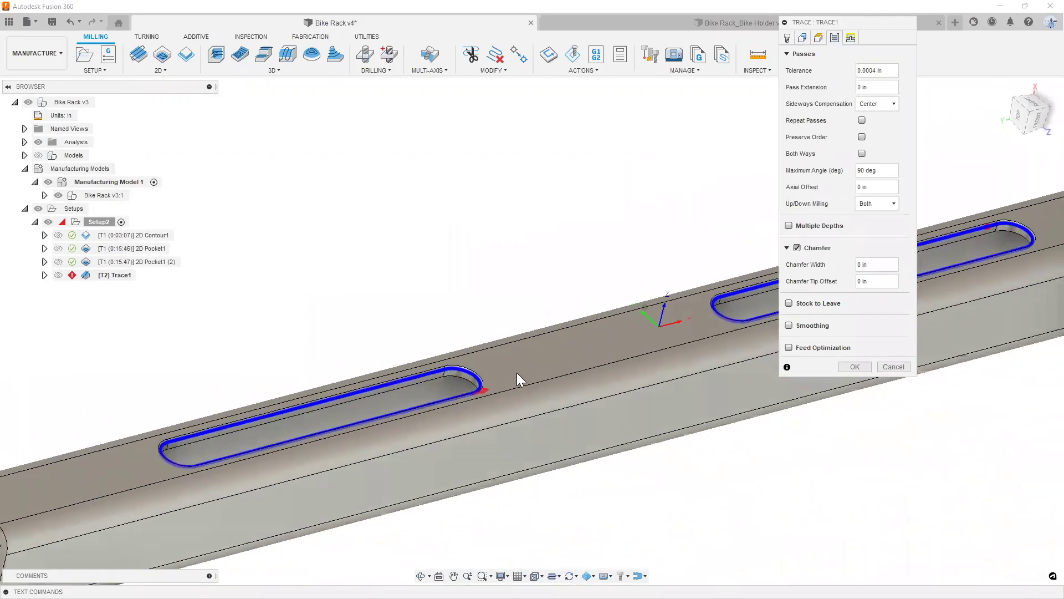
pyautogui.scroll(6, 456, 380)
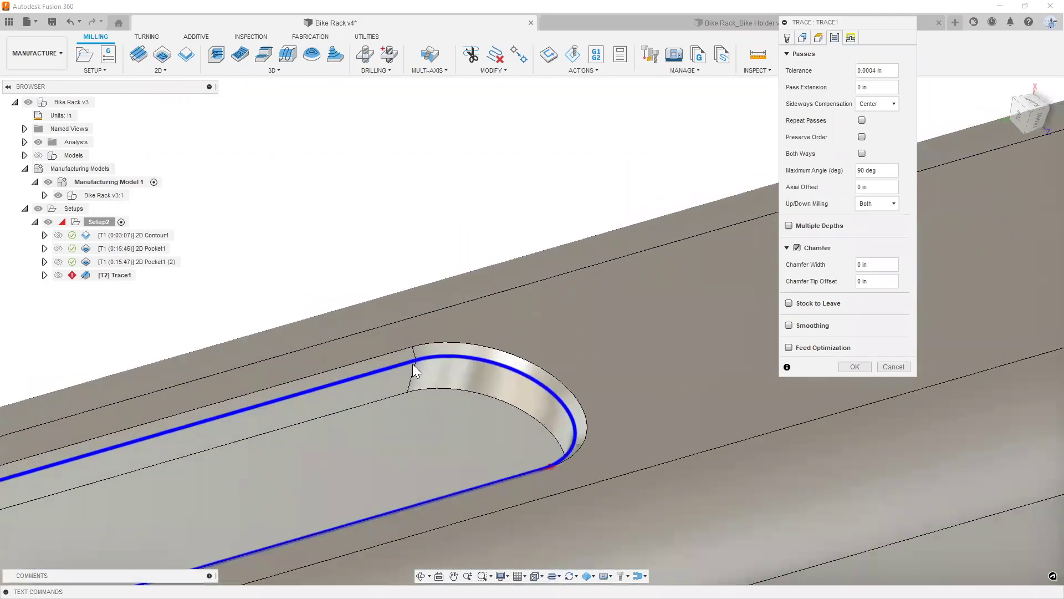
pyautogui.scroll(2, 416, 360)
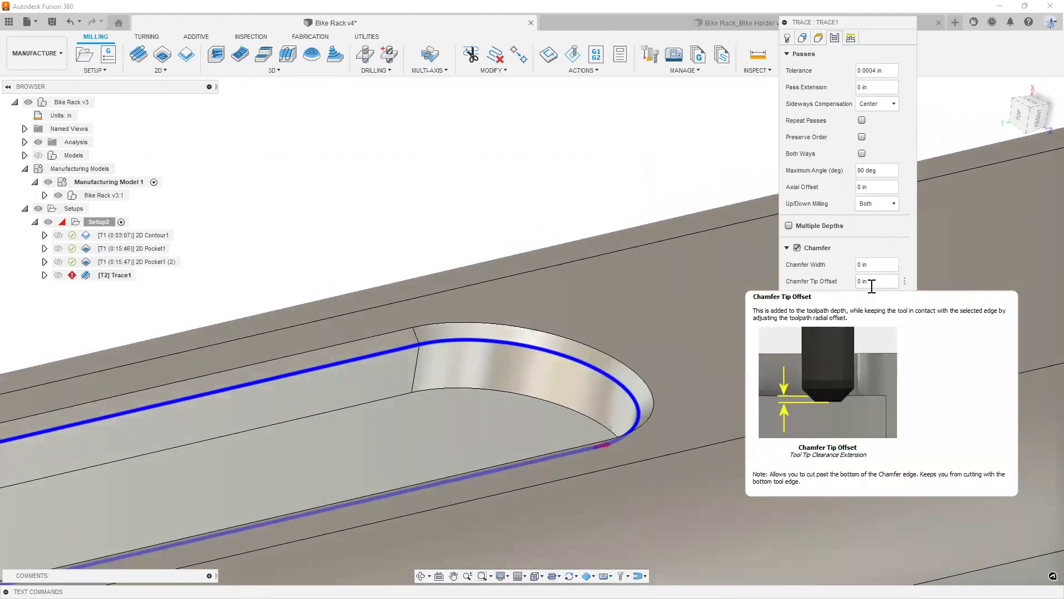
# - Set the retract height offset of the Trace1 chamfer operation to .3 in and generate its toolpath
pyautogui.click(820, 38)
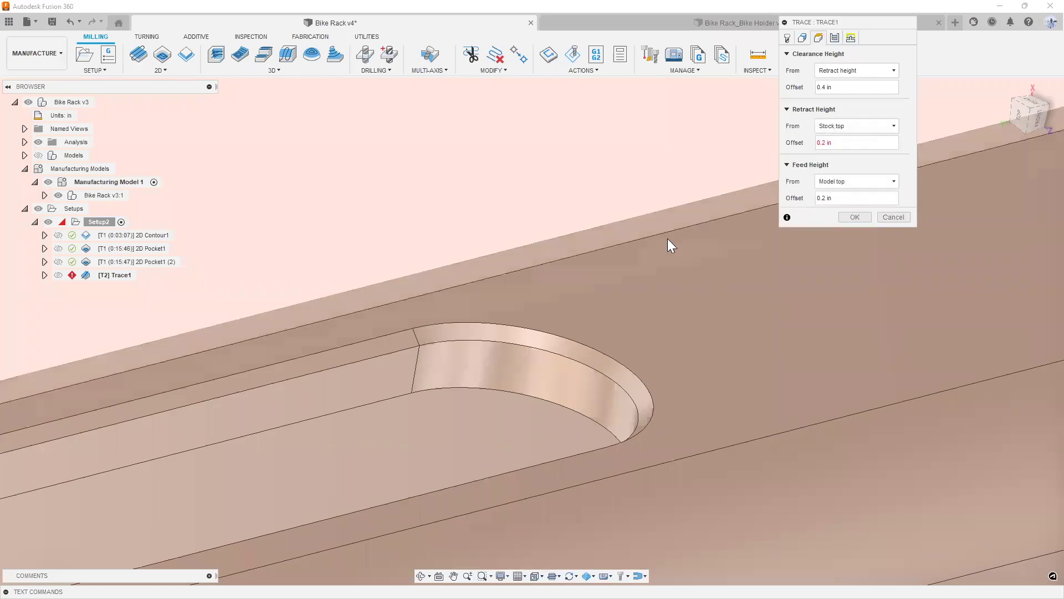
pyautogui.scroll(-8, 667, 237)
pyautogui.moveTo(488, 318); pyautogui.dragTo(490, 284, button='middle')
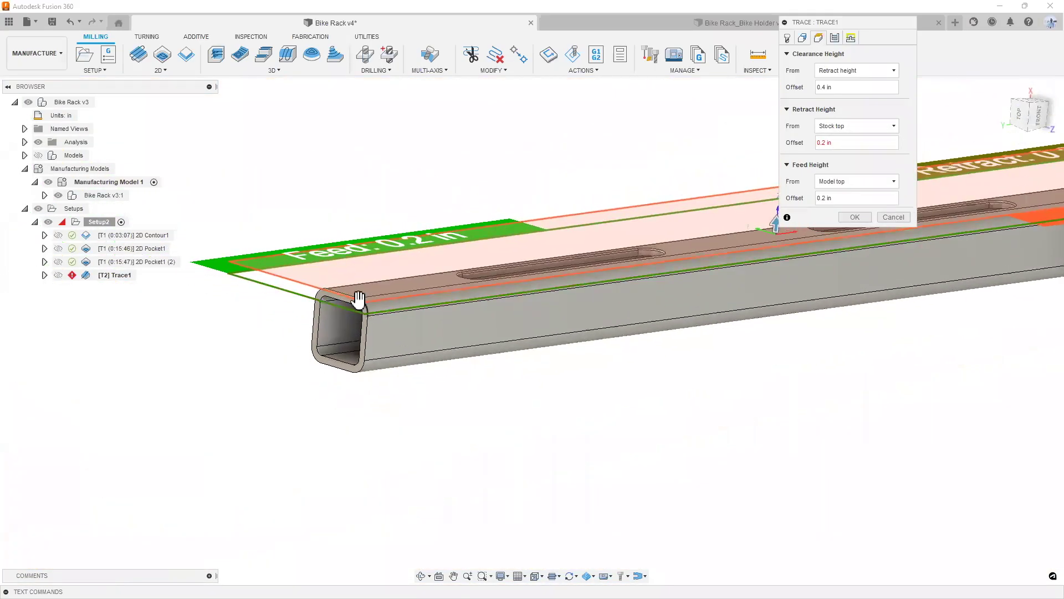
pyautogui.scroll(3, 357, 299)
pyautogui.moveTo(905, 143); pyautogui.dragTo(808, 145)
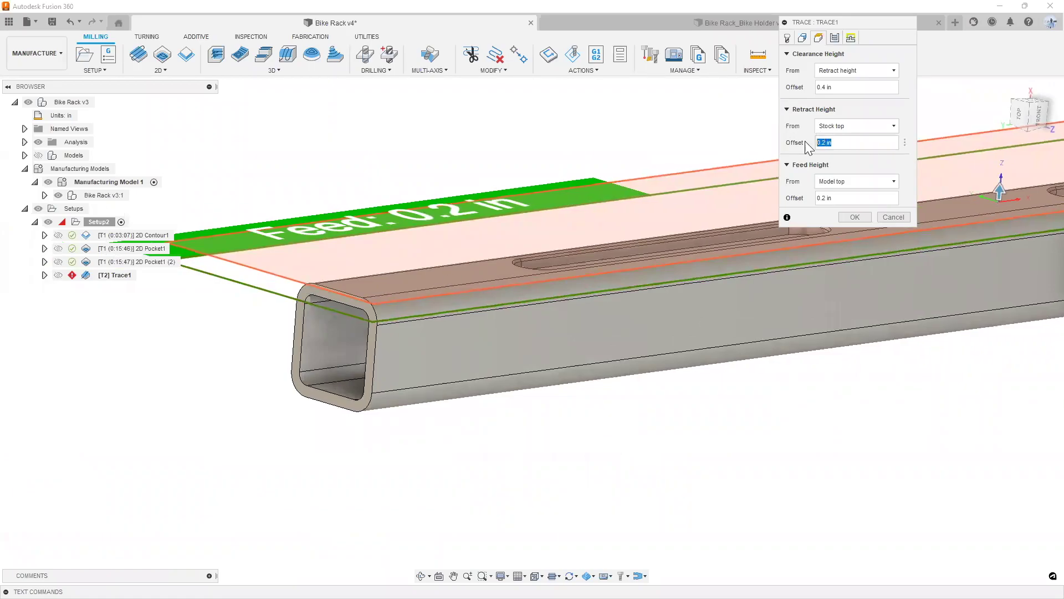
pyautogui.press('BackSpace')
pyautogui.write('0')
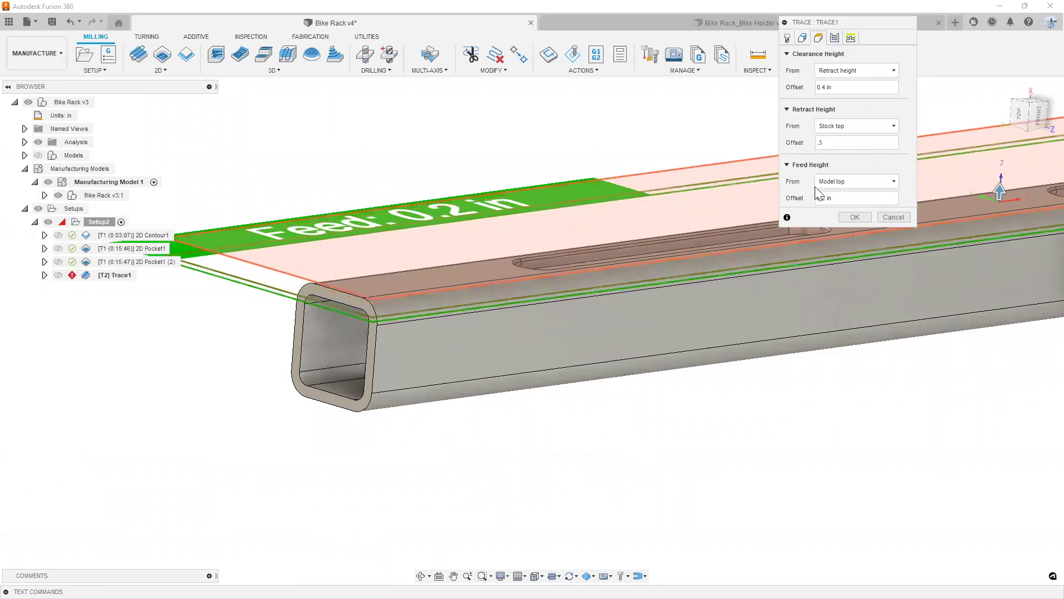
pyautogui.click(863, 217)
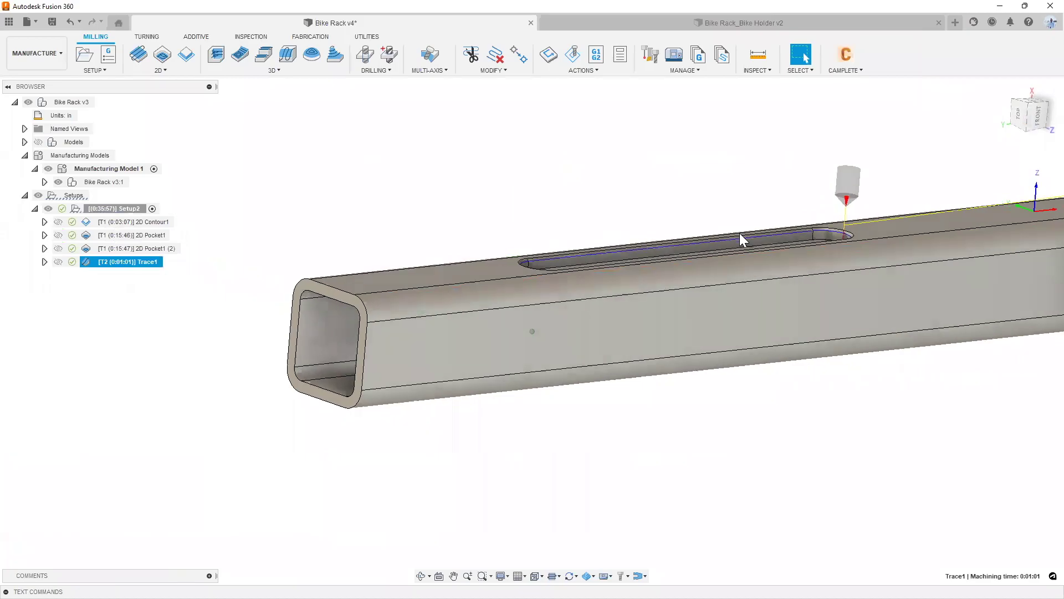
# - Inspect the Trace1 toolpath around the slots and simulate all four Setup2 operations together
pyautogui.scroll(8, 946, 244)
pyautogui.keyDown('shift'); pyautogui.moveTo(945, 245); pyautogui.dragTo(872, 252, button='middle'); pyautogui.keyUp('shift')
pyautogui.scroll(-8, 934, 248)
pyautogui.scroll(-2, 872, 252)
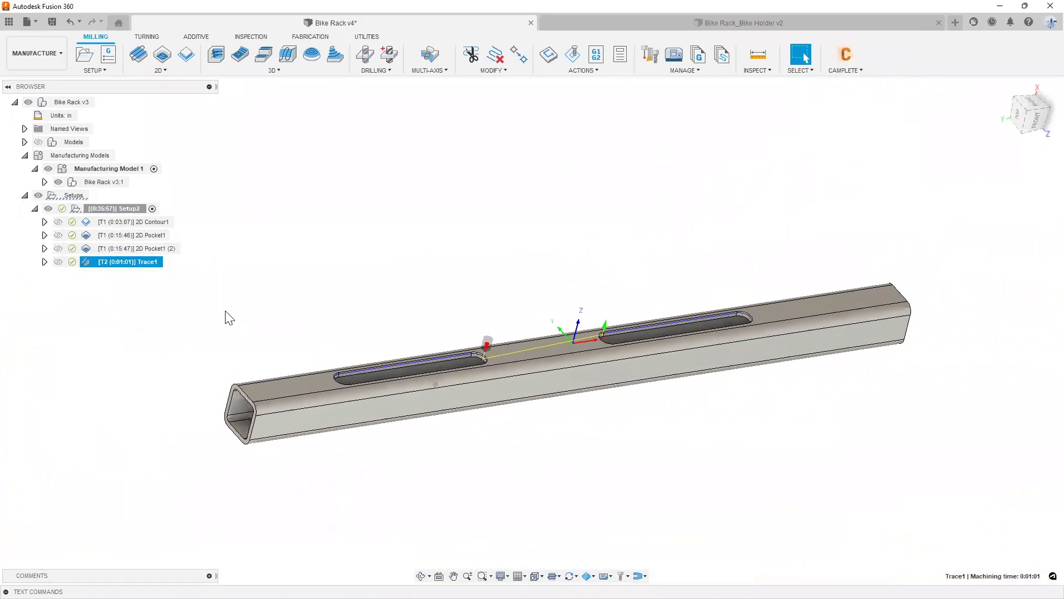
pyautogui.keyDown('shift'); pyautogui.click(139, 263); pyautogui.keyUp('shift')
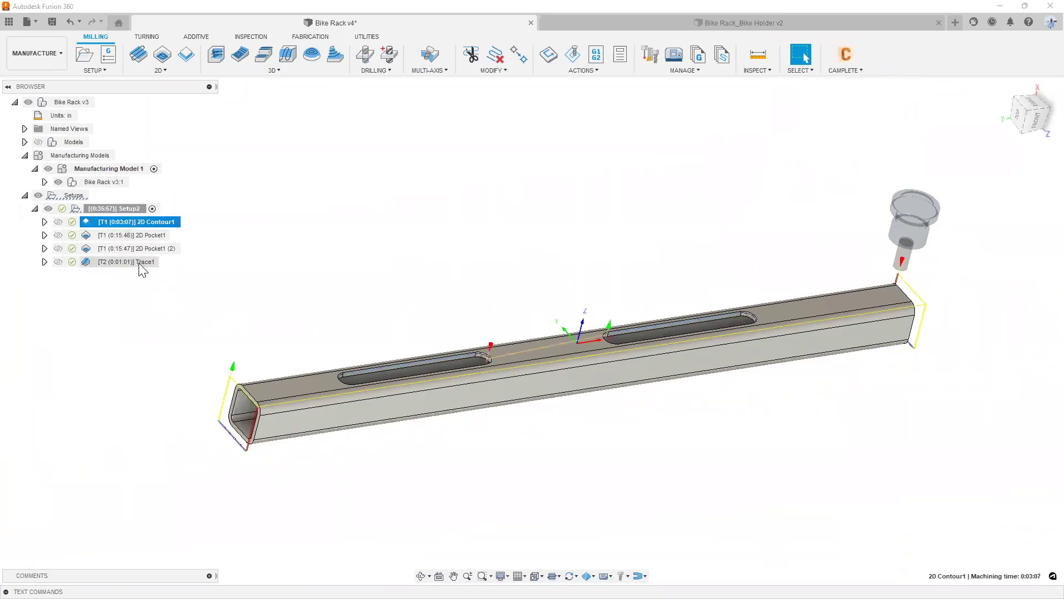
pyautogui.rightClick(139, 263)
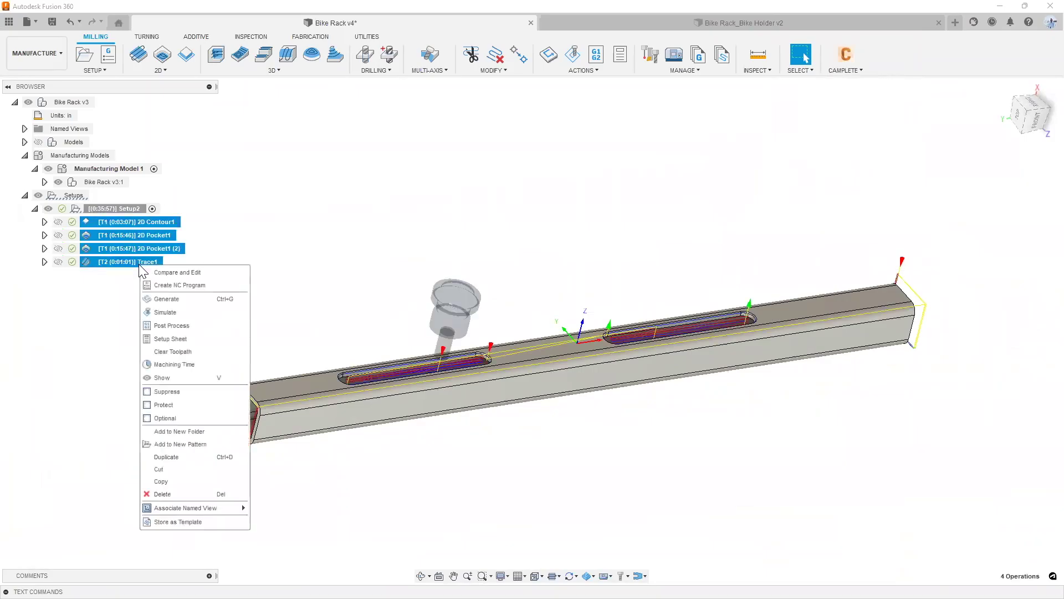
pyautogui.click(169, 312)
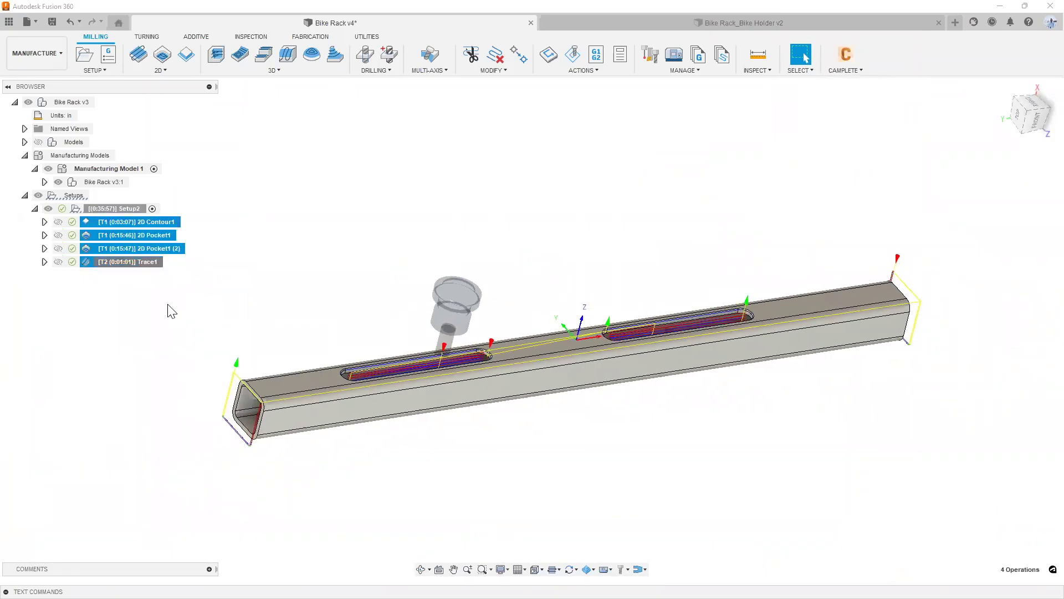
pyautogui.scroll(3, 286, 412)
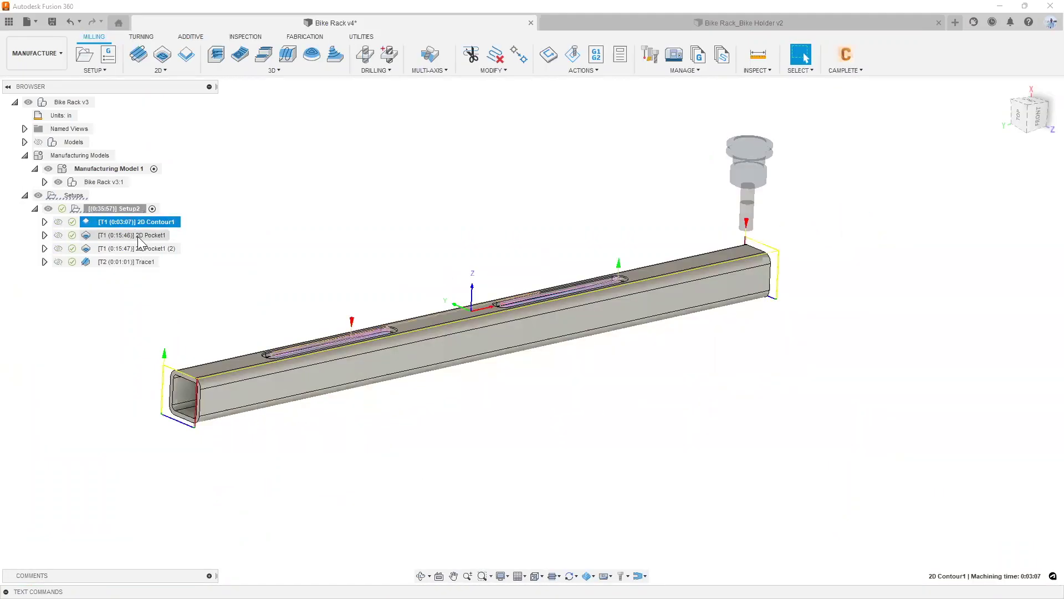
pyautogui.rightClick(144, 223)
pyautogui.click(178, 75)
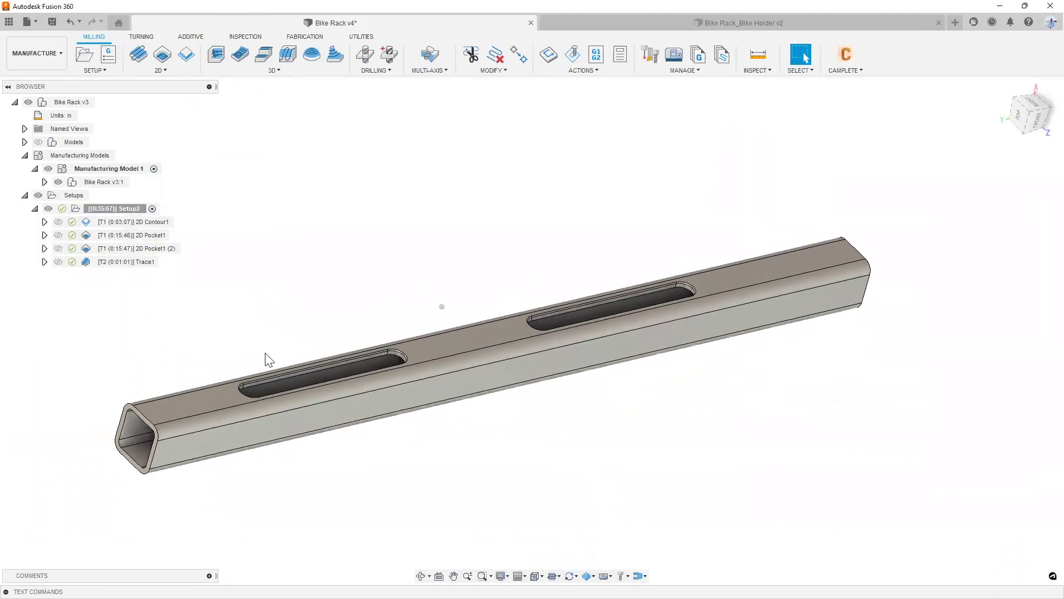
# - Switch to turning, and in the manufacturing model hide TUBE B:1 and show only the Component7:1 pin
pyautogui.keyDown('shift'); pyautogui.moveTo(265, 353); pyautogui.dragTo(216, 228, button='middle'); pyautogui.keyUp('shift')
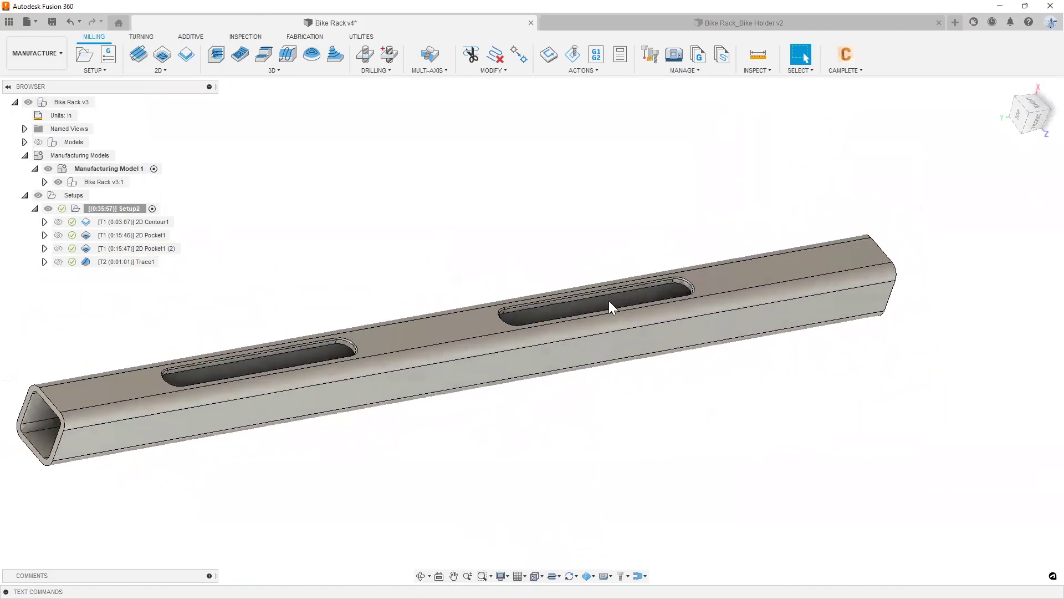
pyautogui.scroll(-3, 608, 304)
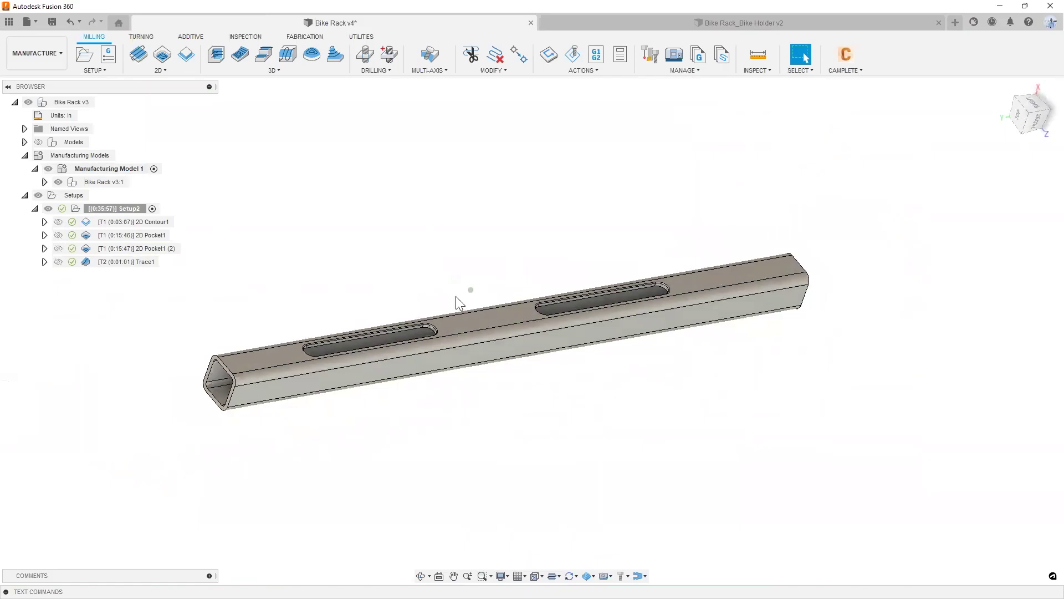
pyautogui.click(141, 37)
pyautogui.keyDown('shift'); pyautogui.moveTo(146, 138); pyautogui.dragTo(38, 181, button='middle'); pyautogui.keyUp('shift')
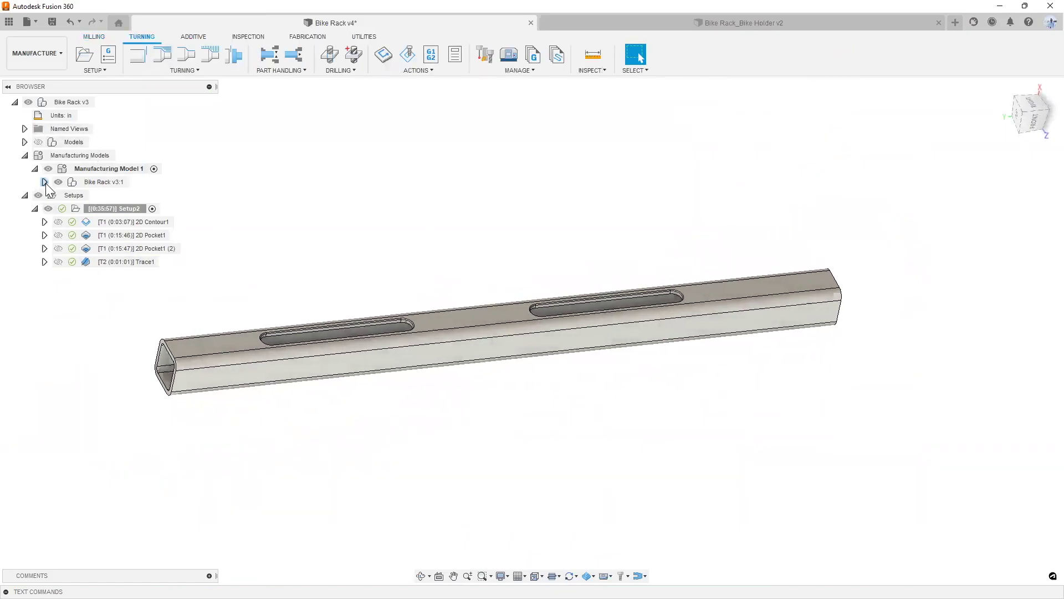
pyautogui.click(45, 182)
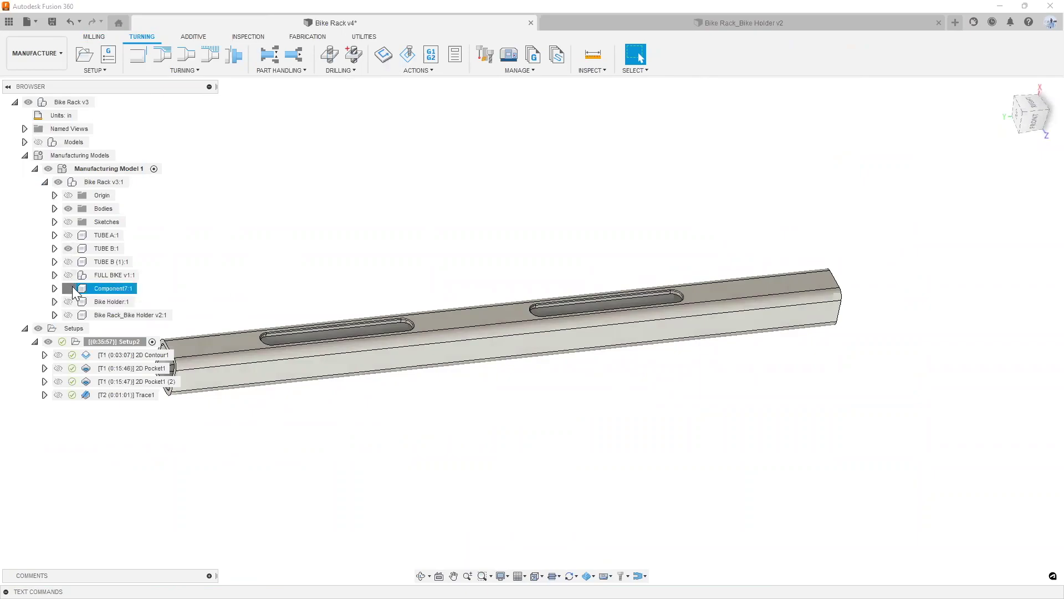
pyautogui.click(68, 248)
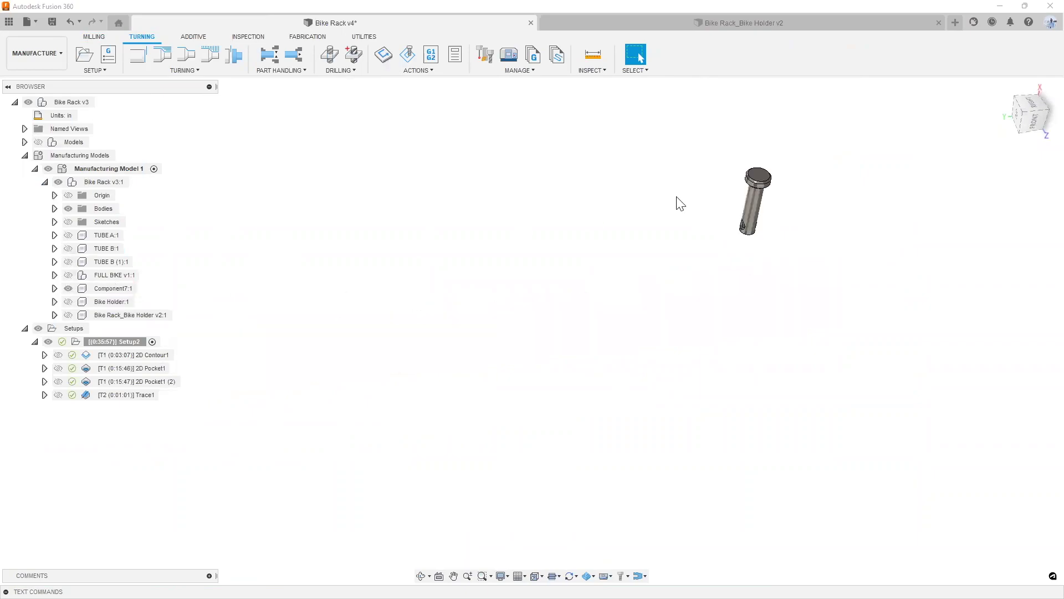
pyautogui.scroll(6, 792, 179)
pyautogui.keyDown('shift'); pyautogui.moveTo(757, 173); pyautogui.dragTo(266, 216, button='middle'); pyautogui.keyUp('shift')
pyautogui.click(34, 169)
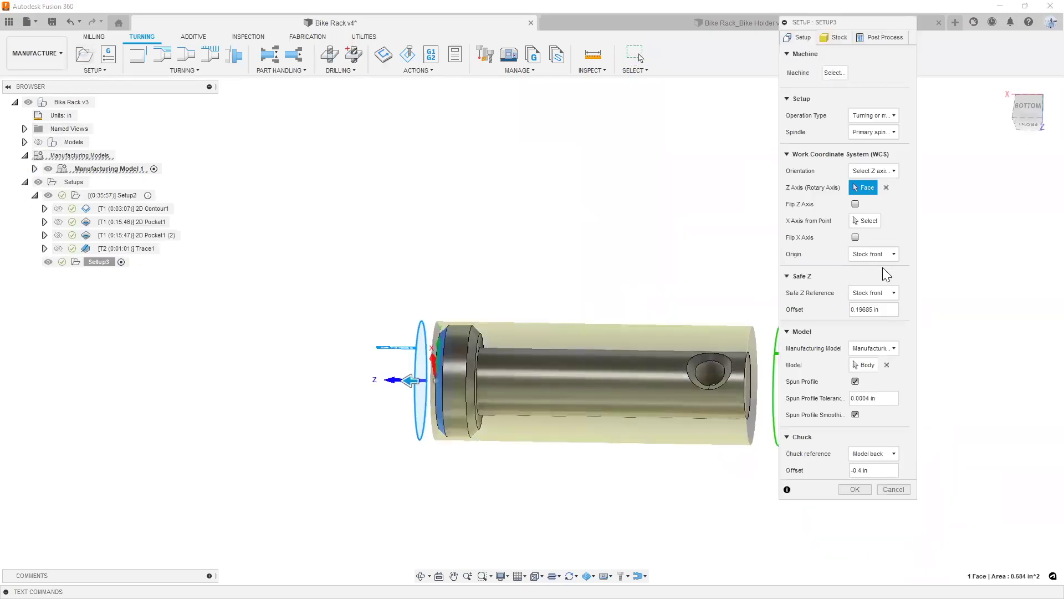
# - Flip the Z axis of the turning setup so it points out of the pin's cross-hole end
pyautogui.keyDown('shift'); pyautogui.moveTo(745, 310); pyautogui.dragTo(390, 332, button='middle'); pyautogui.keyUp('shift')
pyautogui.scroll(3, 469, 374)
pyautogui.scroll(-1, 391, 333)
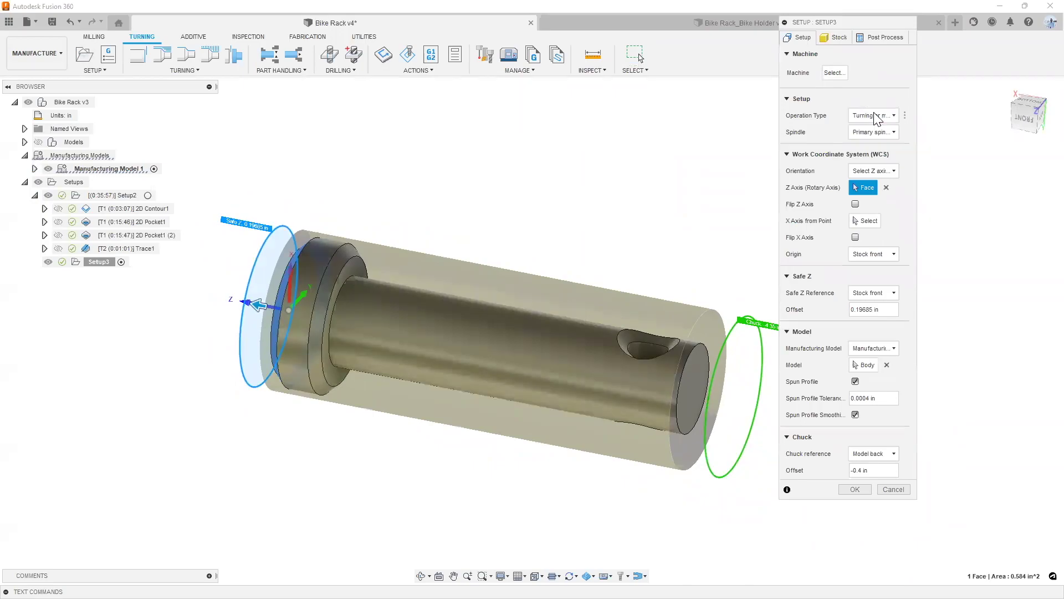
pyautogui.keyDown('shift'); pyautogui.moveTo(576, 338); pyautogui.dragTo(231, 361, button='middle'); pyautogui.keyUp('shift')
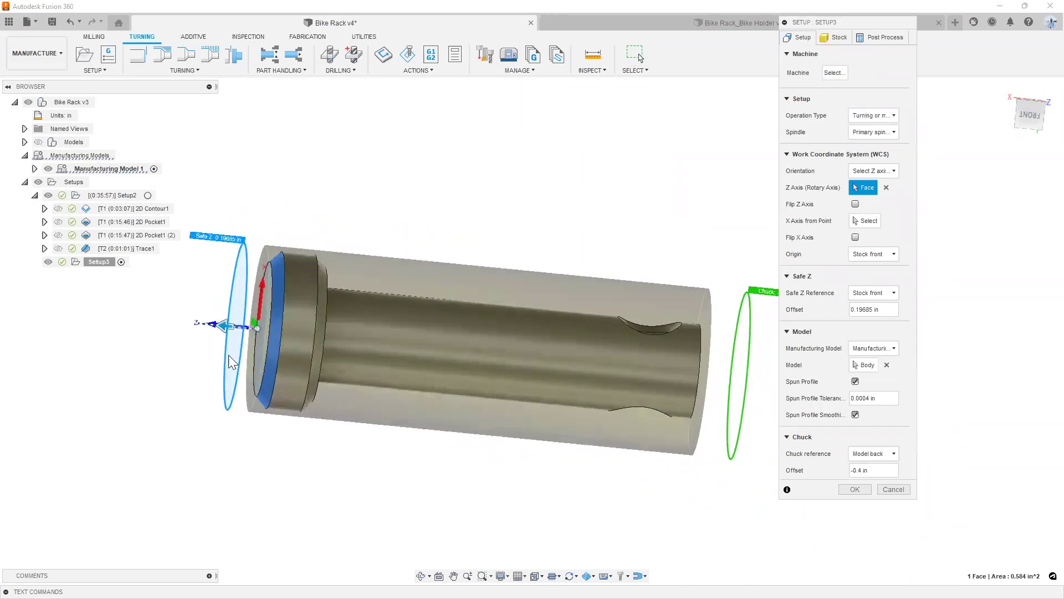
pyautogui.keyDown('shift'); pyautogui.moveTo(552, 346); pyautogui.dragTo(569, 350, button='middle'); pyautogui.keyUp('shift')
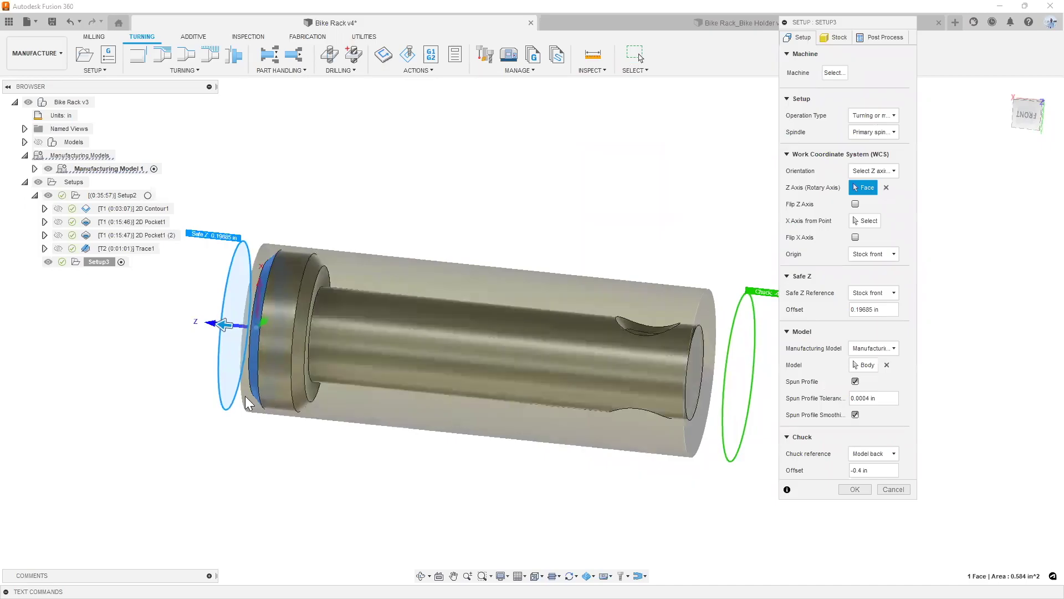
pyautogui.keyDown('shift'); pyautogui.moveTo(766, 249); pyautogui.dragTo(810, 280, button='middle'); pyautogui.keyUp('shift')
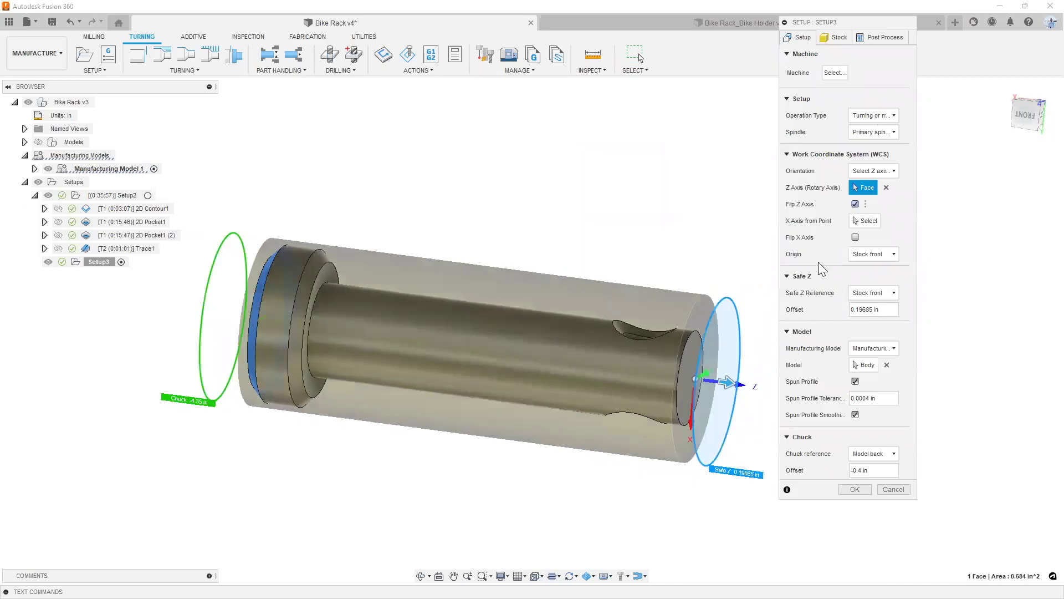
pyautogui.moveTo(467, 324)
pyautogui.keyDown('shift'); pyautogui.mouseDown(button='middle')
pyautogui.moveTo(480, 312)
pyautogui.moveTo(469, 308)
pyautogui.mouseUp(button='middle'); pyautogui.keyUp('shift')
pyautogui.keyDown('shift'); pyautogui.moveTo(579, 297); pyautogui.dragTo(587, 294, button='middle'); pyautogui.keyUp('shift')
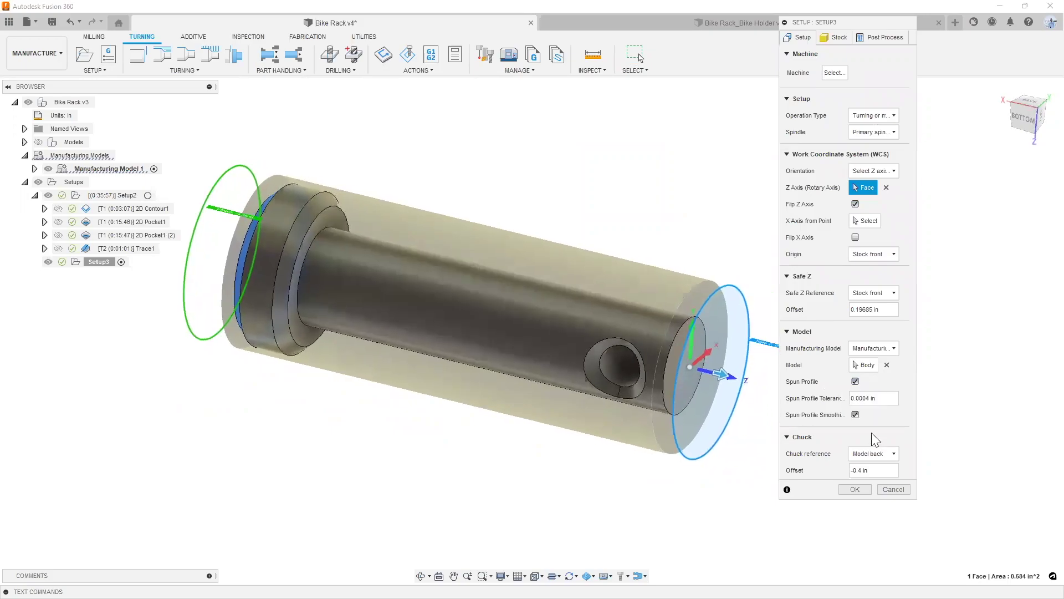
pyautogui.click(855, 204)
pyautogui.keyDown('shift'); pyautogui.moveTo(692, 310); pyautogui.dragTo(622, 360, button='middle'); pyautogui.keyUp('shift')
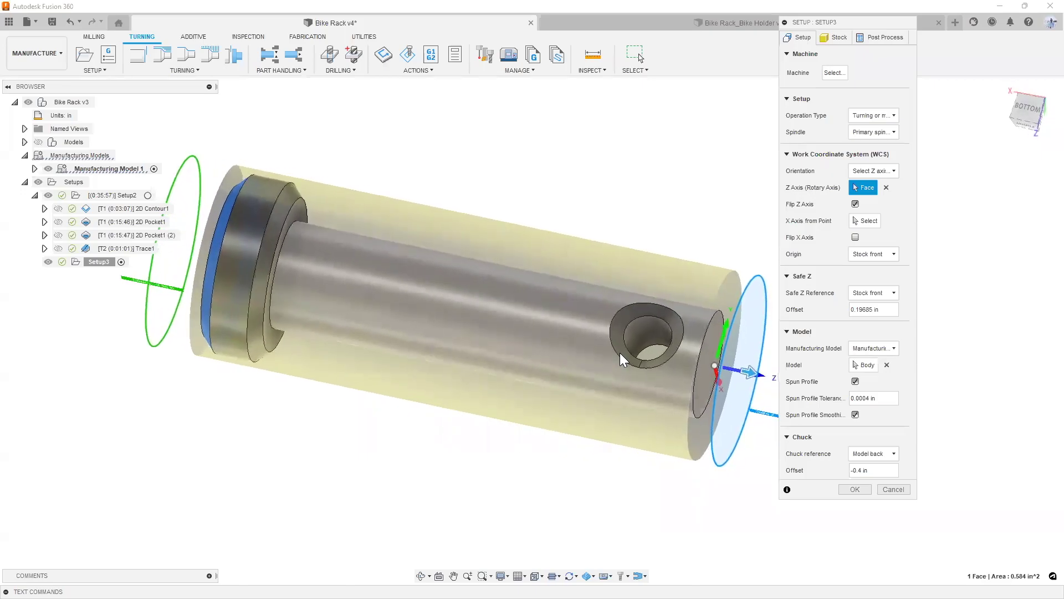
# - Check the fixed-size stock's length in the turning setup and accept the setup
pyautogui.click(834, 37)
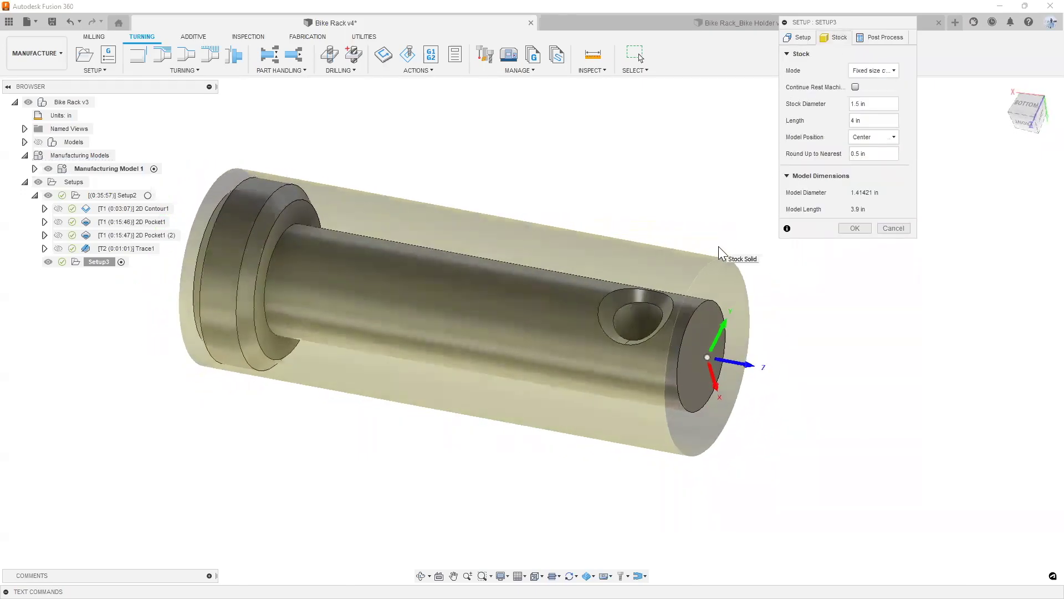
pyautogui.click(872, 120)
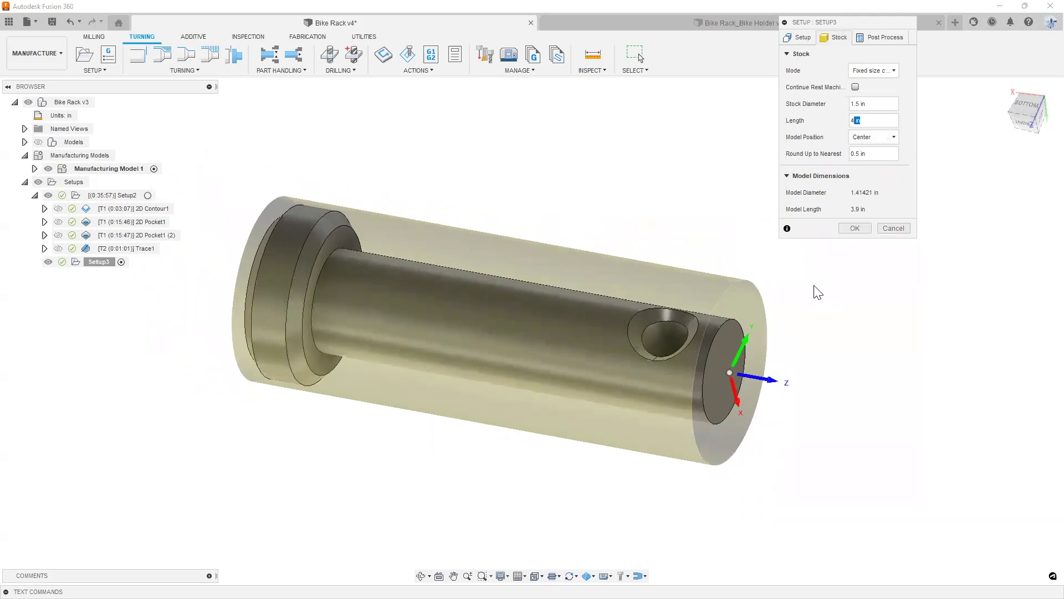
pyautogui.click(854, 228)
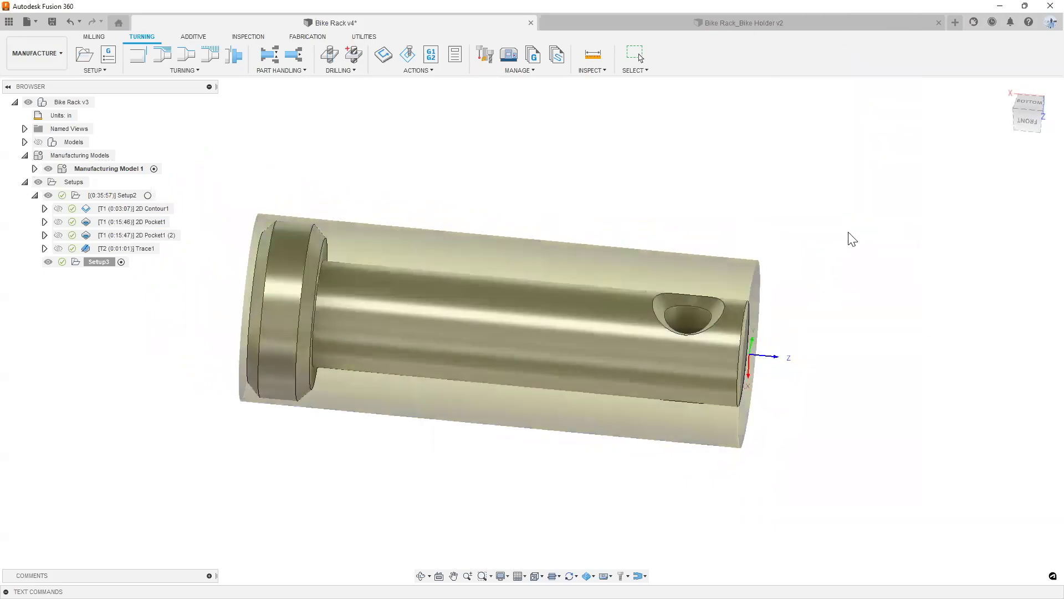
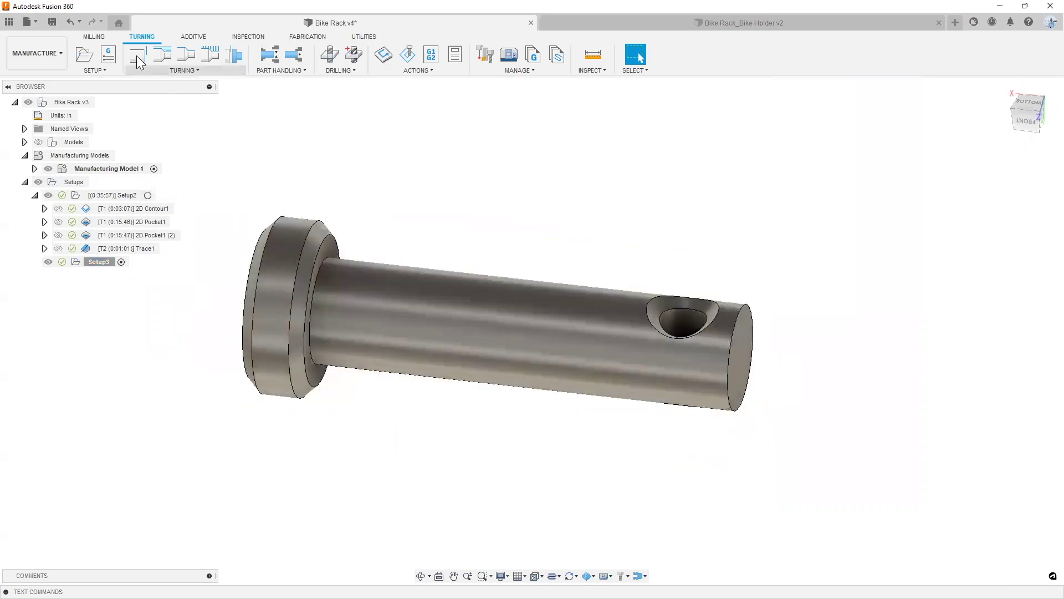
# - Create a Turning Profile Roughing operation using the CNMT32.52 - DCLN-L (CNMT Left Hand) tool from the Fusion 360 Library
pyautogui.click(159, 72)
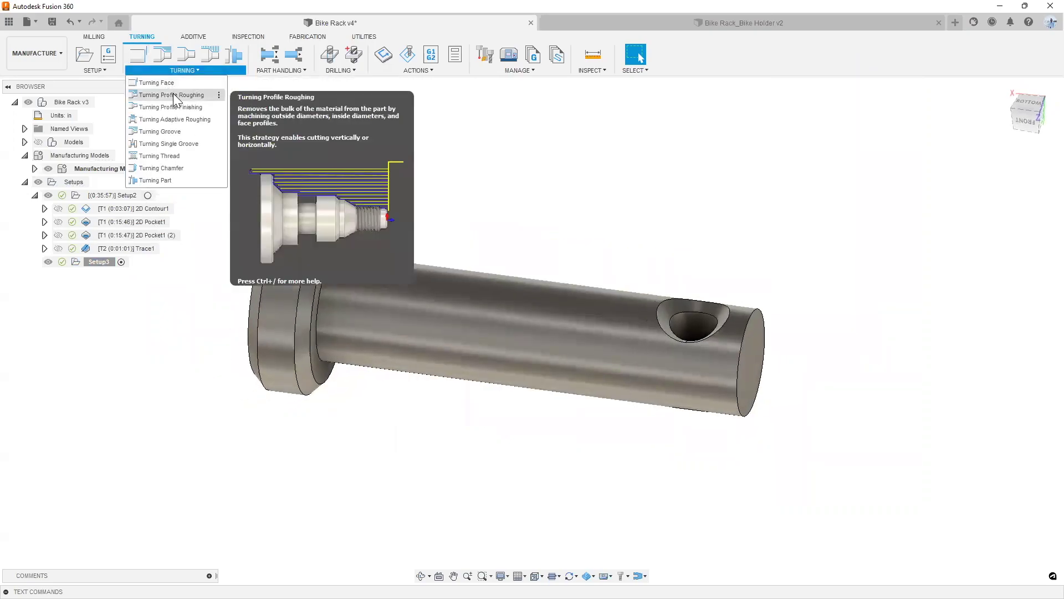
pyautogui.click(172, 96)
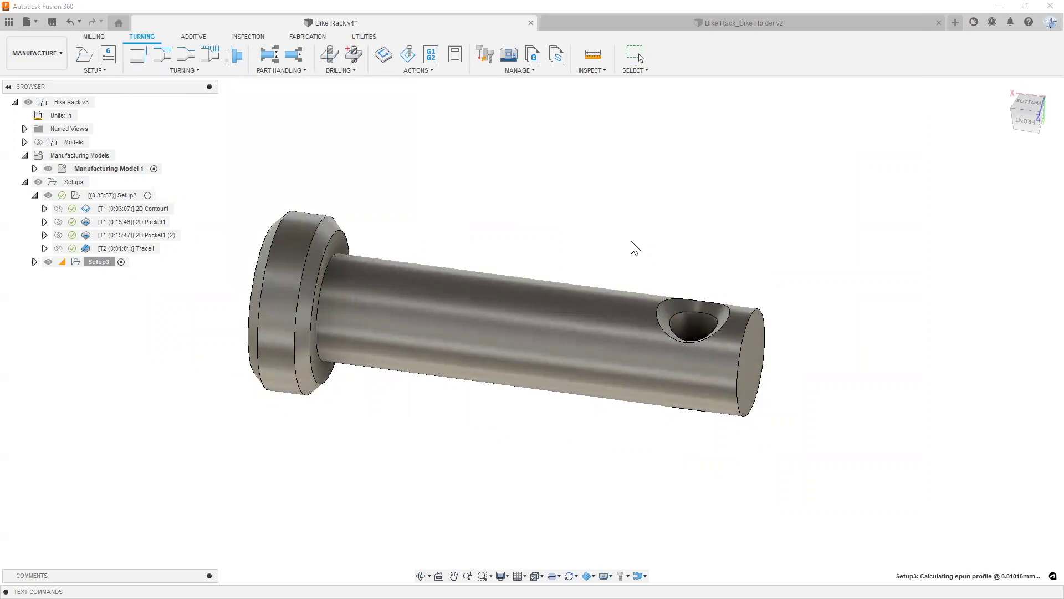
pyautogui.click(860, 70)
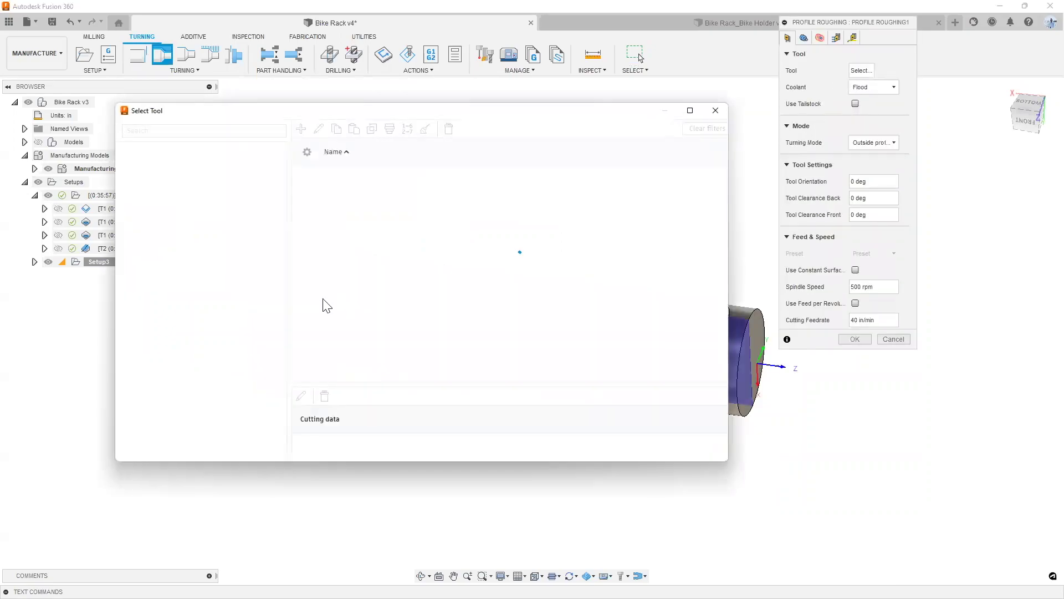
pyautogui.click(166, 336)
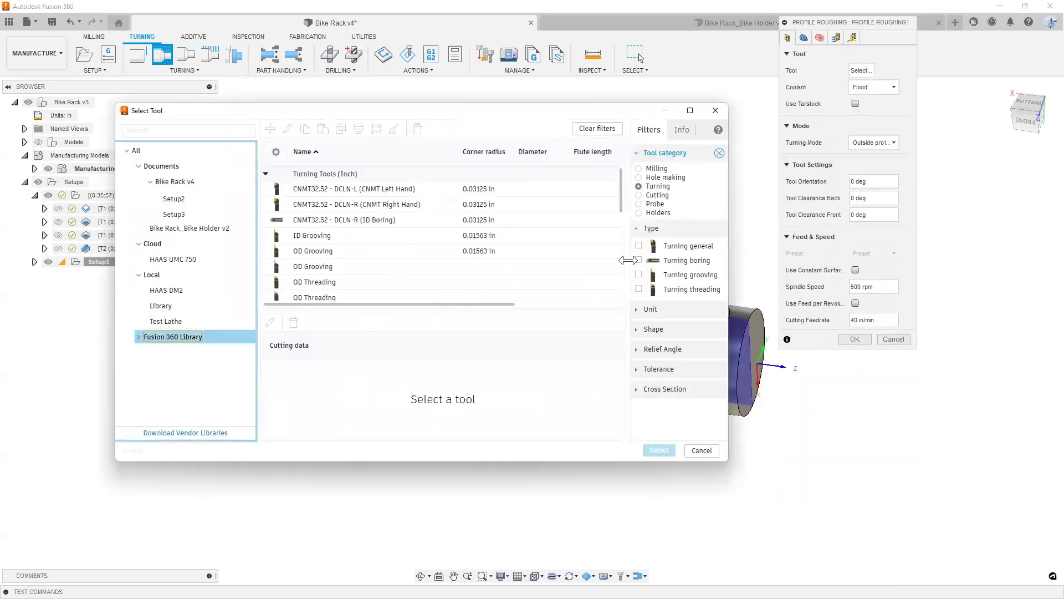
pyautogui.click(422, 189)
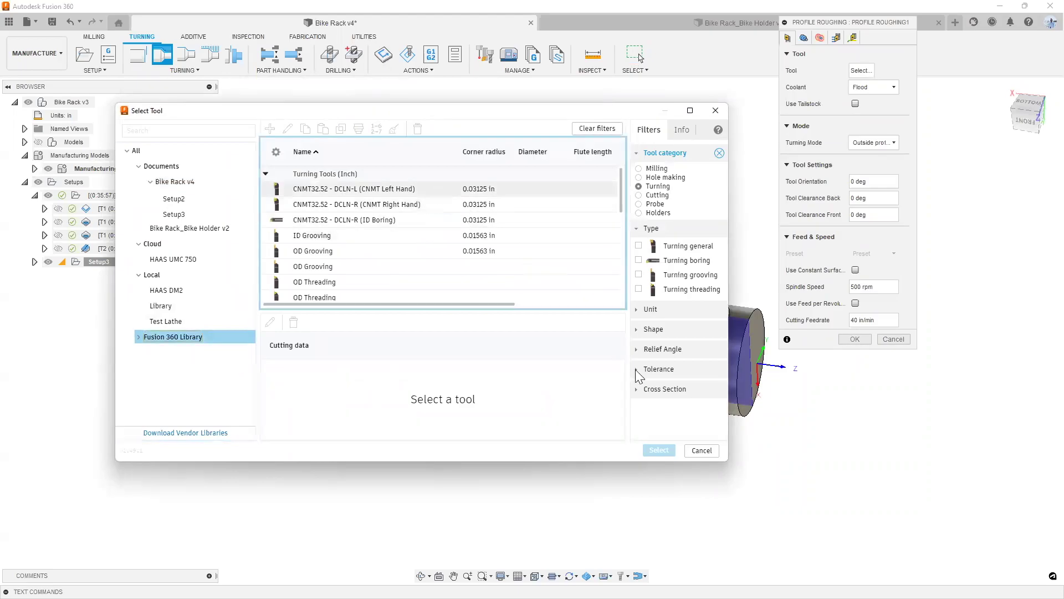
pyautogui.click(659, 450)
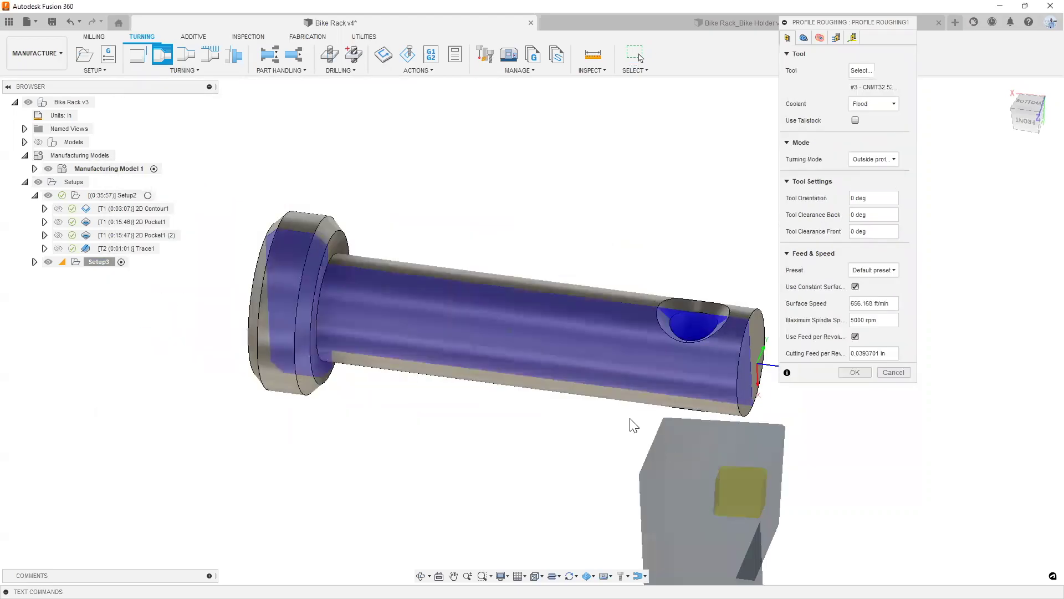
# - Change the roughing operation's tool to CNMT32.52 - DCLN-R (CNMT Right Hand) from the Fusion 360 Library
pyautogui.click(861, 70)
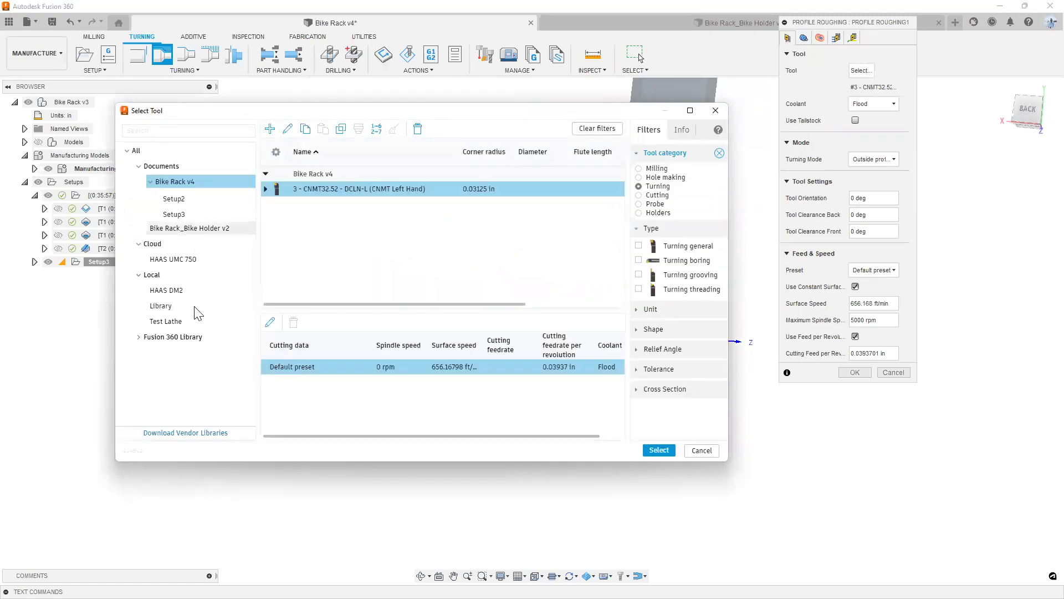
pyautogui.click(179, 339)
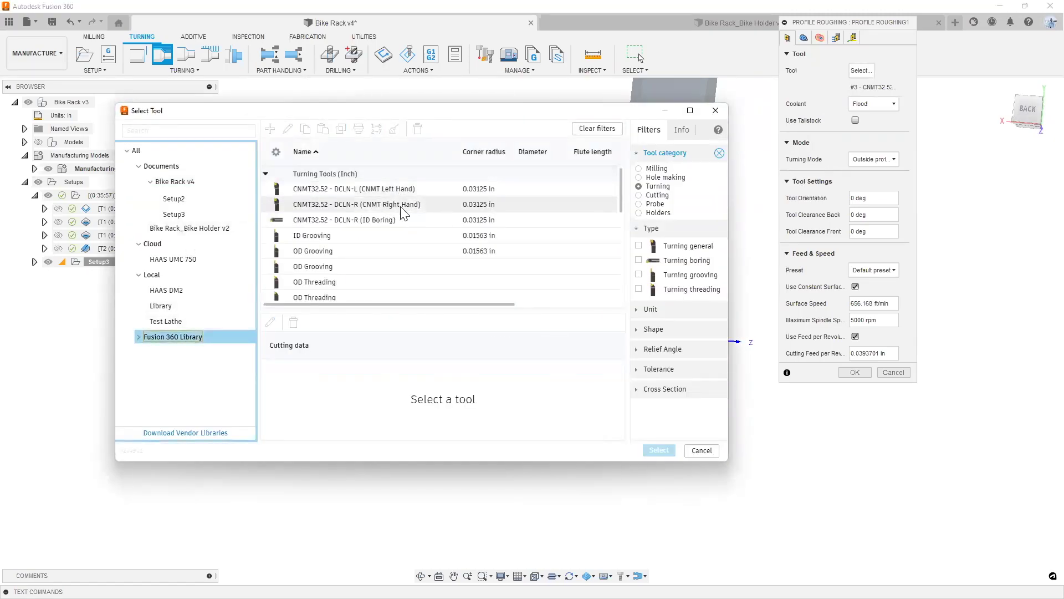
pyautogui.click(659, 450)
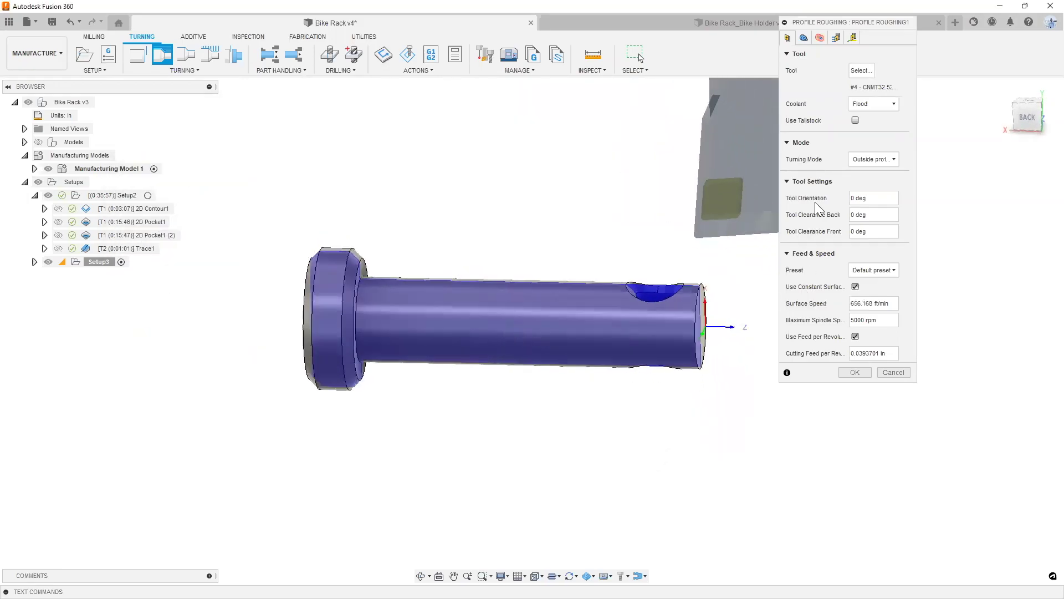
# - Check the roughing operation's geometry, radii and passes settings, then generate the toolpath and inspect it around the pin's head
pyautogui.click(804, 37)
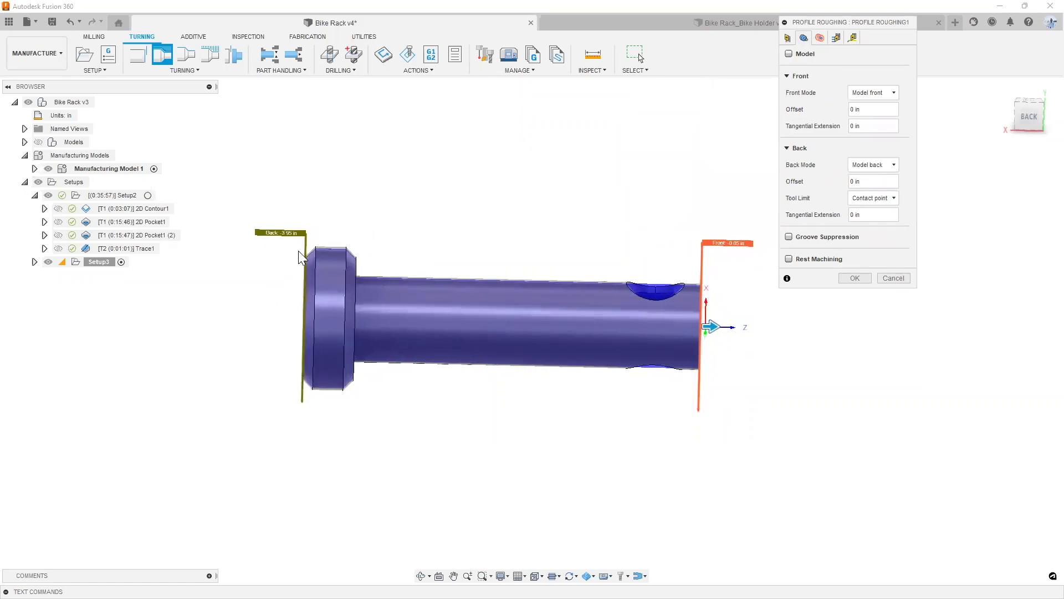
pyautogui.click(819, 37)
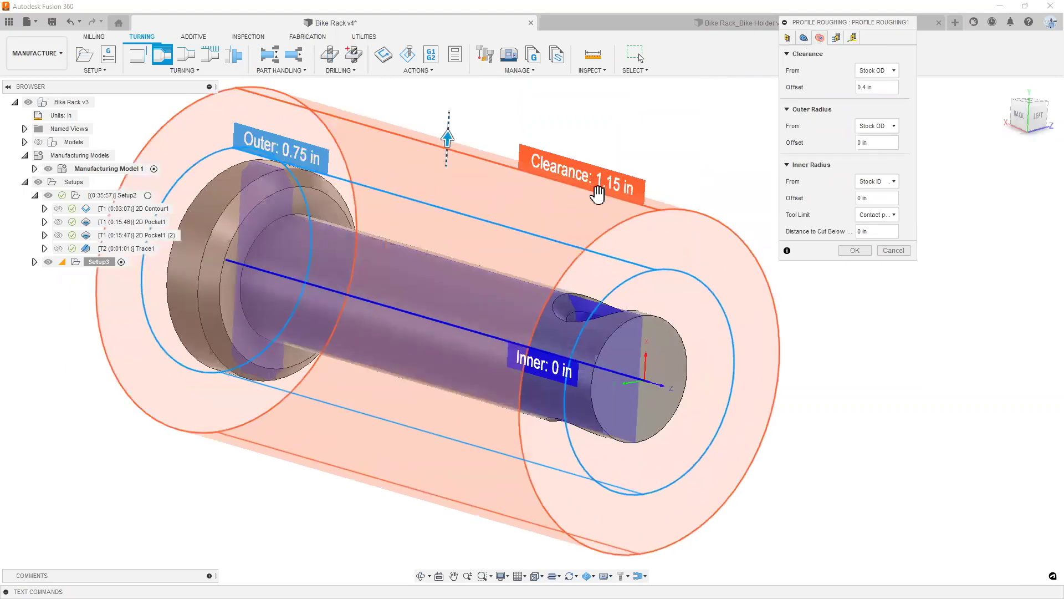
pyautogui.scroll(-3, 598, 299)
pyautogui.keyDown('shift'); pyautogui.moveTo(443, 388); pyautogui.dragTo(521, 363, button='middle'); pyautogui.keyUp('shift')
pyautogui.moveTo(464, 320); pyautogui.dragTo(465, 310, button='middle')
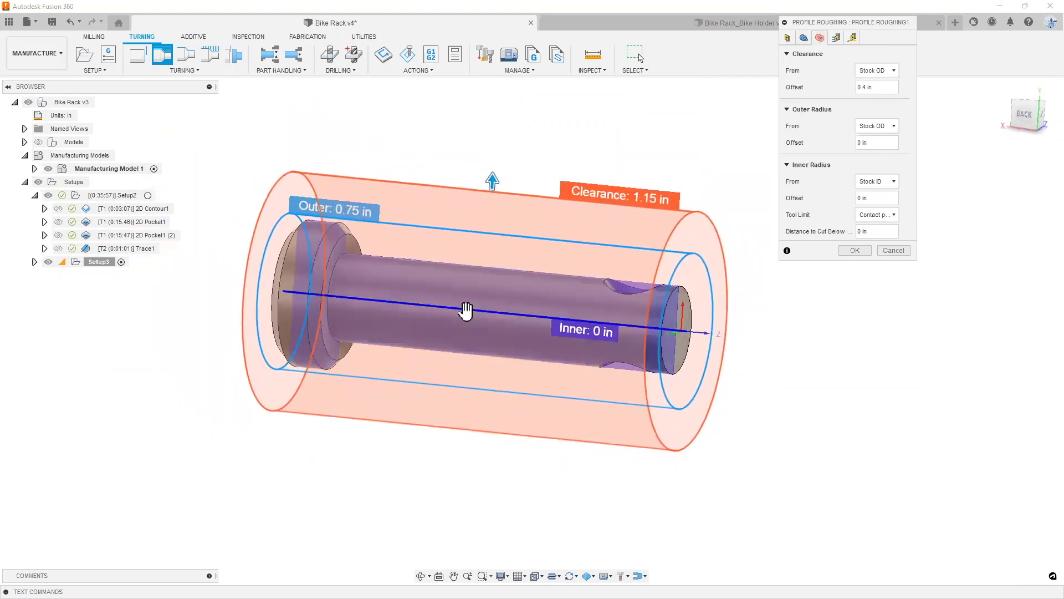
pyautogui.keyDown('shift'); pyautogui.moveTo(512, 279); pyautogui.dragTo(515, 271, button='middle'); pyautogui.keyUp('shift')
pyautogui.click(787, 38)
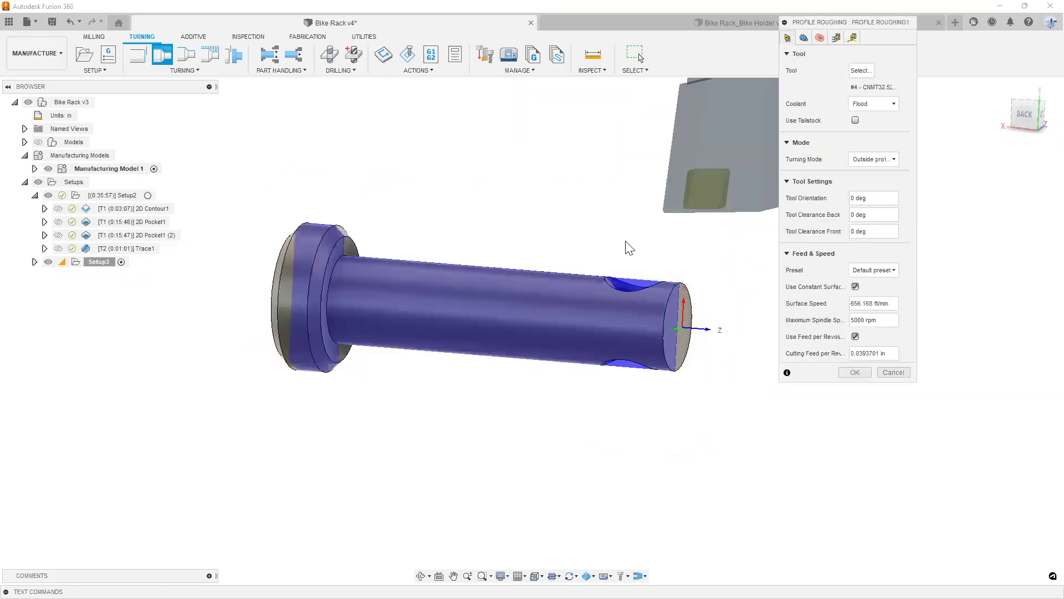
pyautogui.click(836, 38)
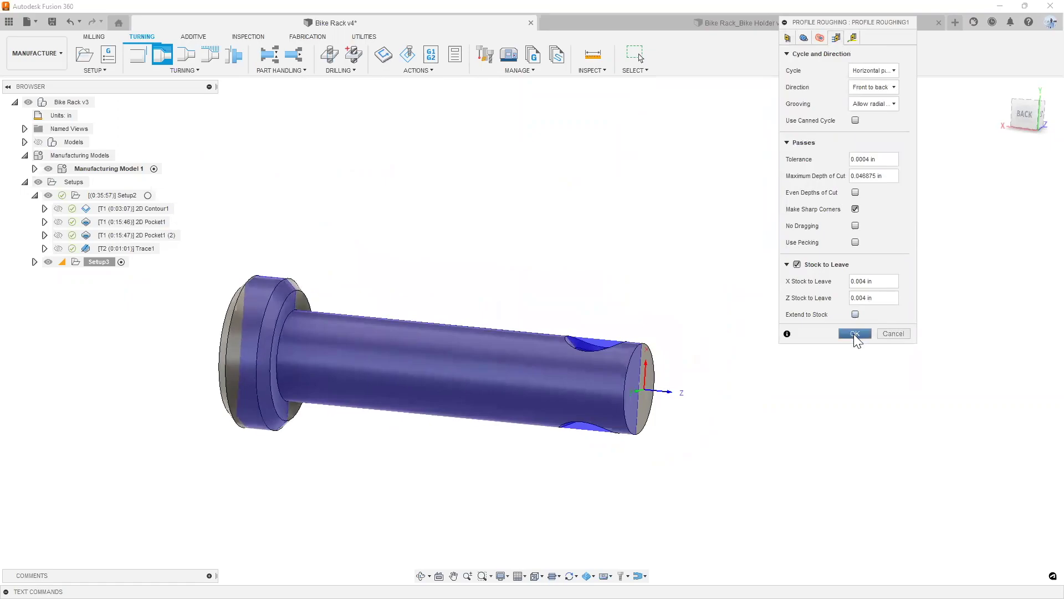
pyautogui.click(854, 334)
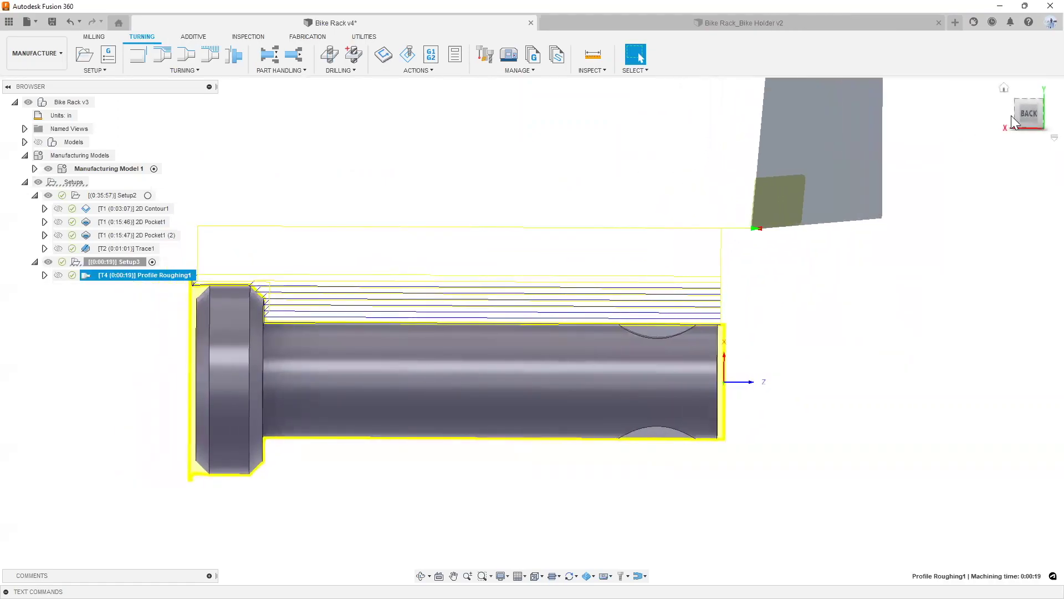
pyautogui.scroll(5, 343, 294)
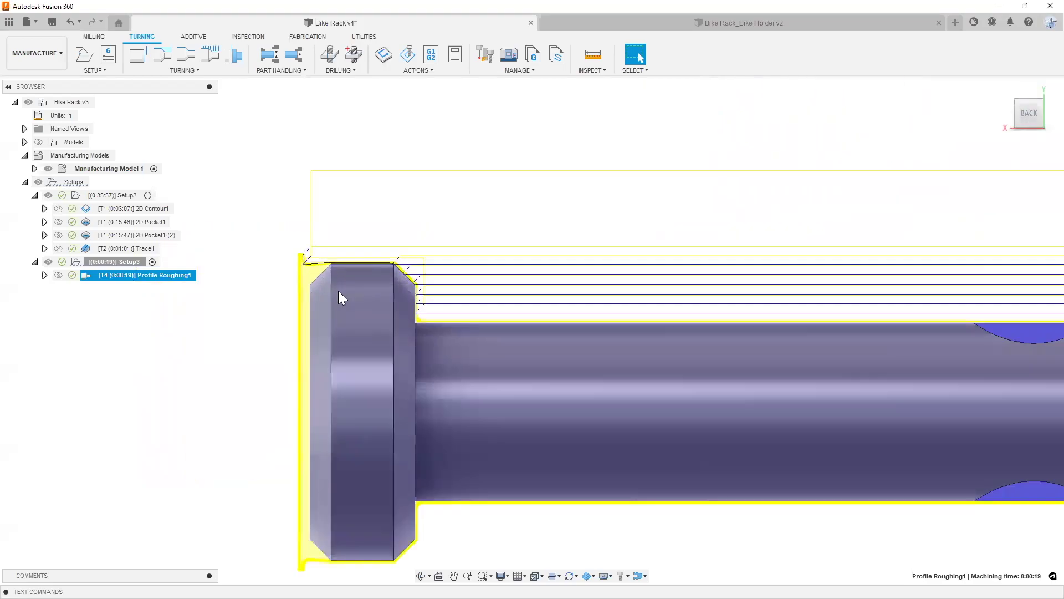
pyautogui.scroll(-5, 348, 277)
pyautogui.keyDown('shift'); pyautogui.moveTo(348, 277); pyautogui.dragTo(348, 277, button='middle'); pyautogui.keyUp('shift')
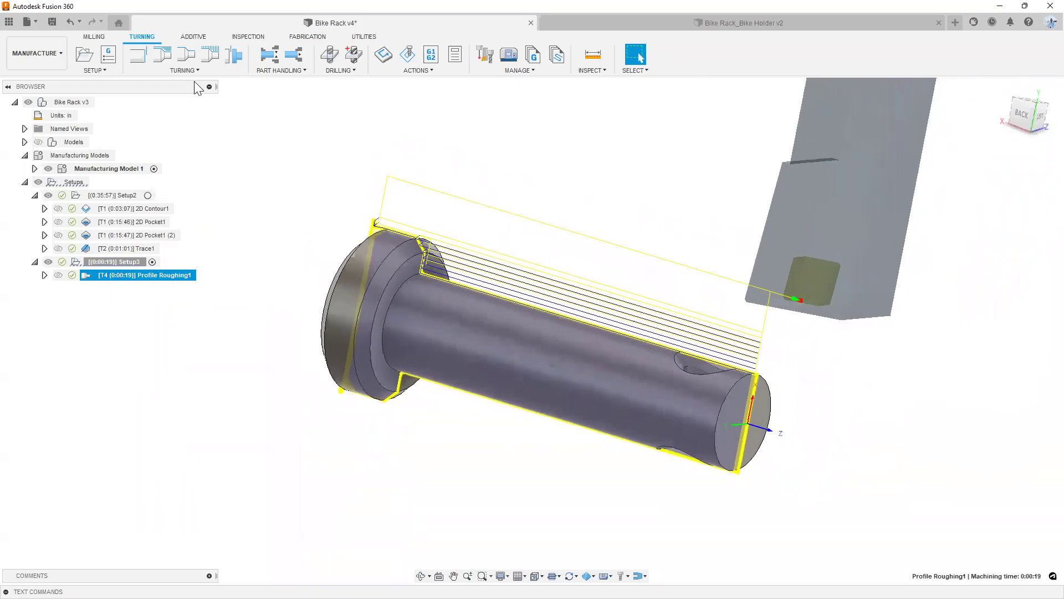
# - Create a Turning Profile Finishing operation using the VNMT09T302 - DVLN-R (VNMT Right Hand) tool from the Fusion 360 Library
pyautogui.click(191, 70)
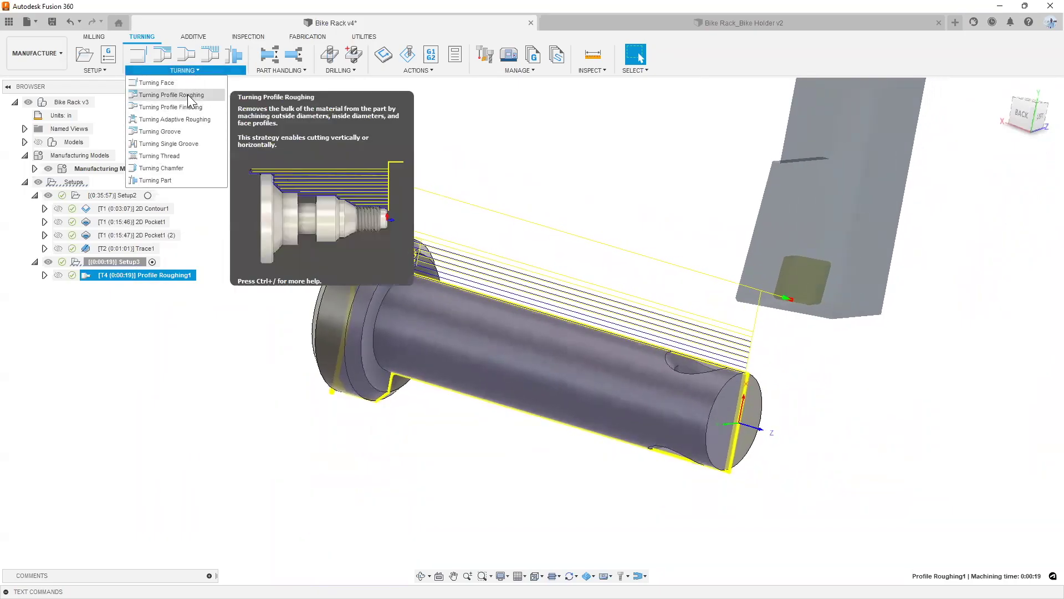
pyautogui.click(187, 105)
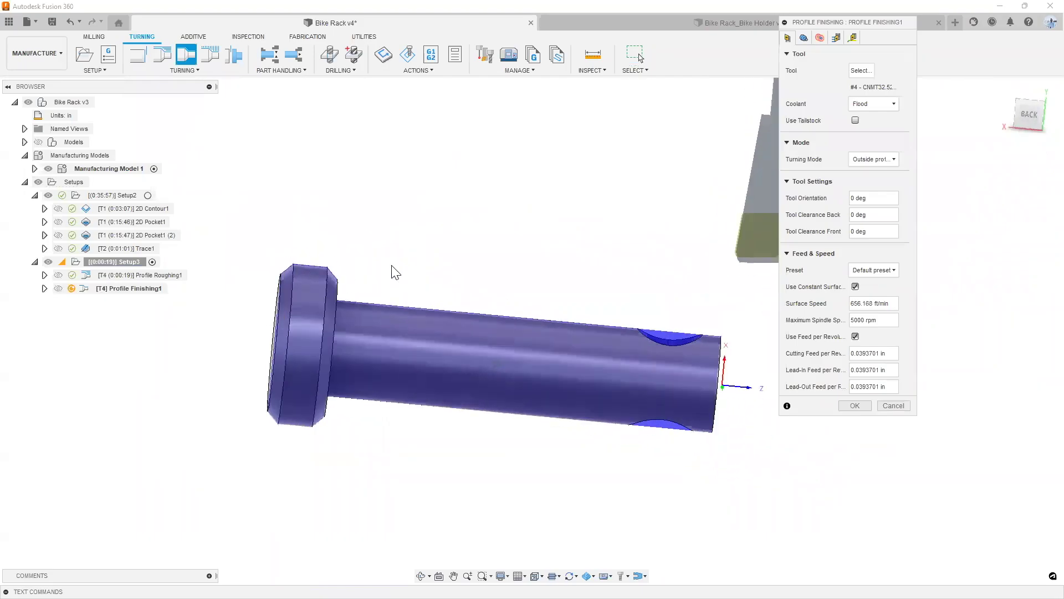
pyautogui.click(860, 71)
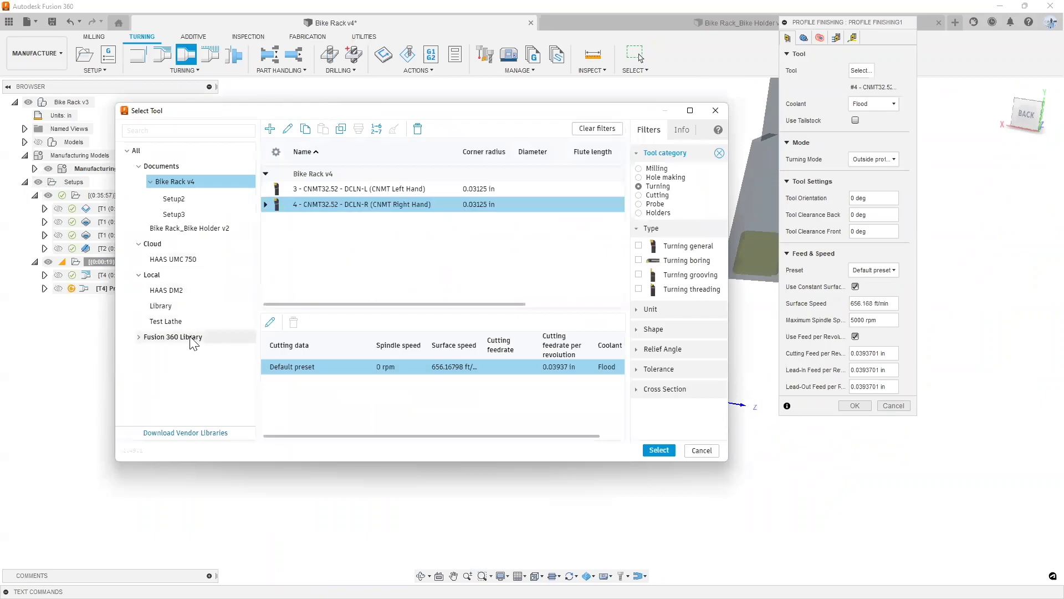
pyautogui.click(172, 336)
pyautogui.scroll(-10, 379, 221)
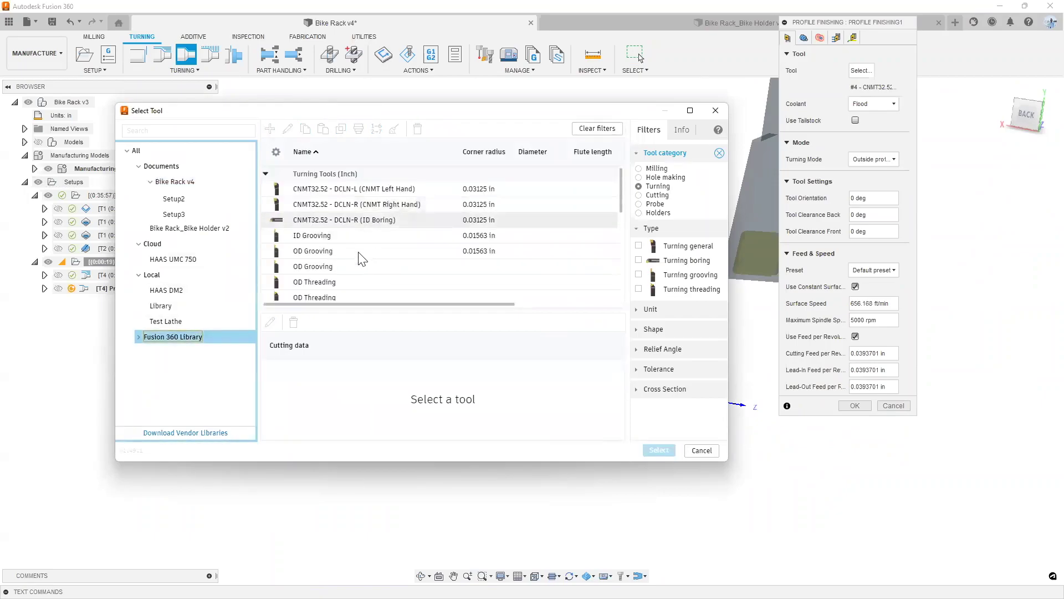
pyautogui.click(379, 216)
pyautogui.click(381, 180)
pyautogui.click(386, 197)
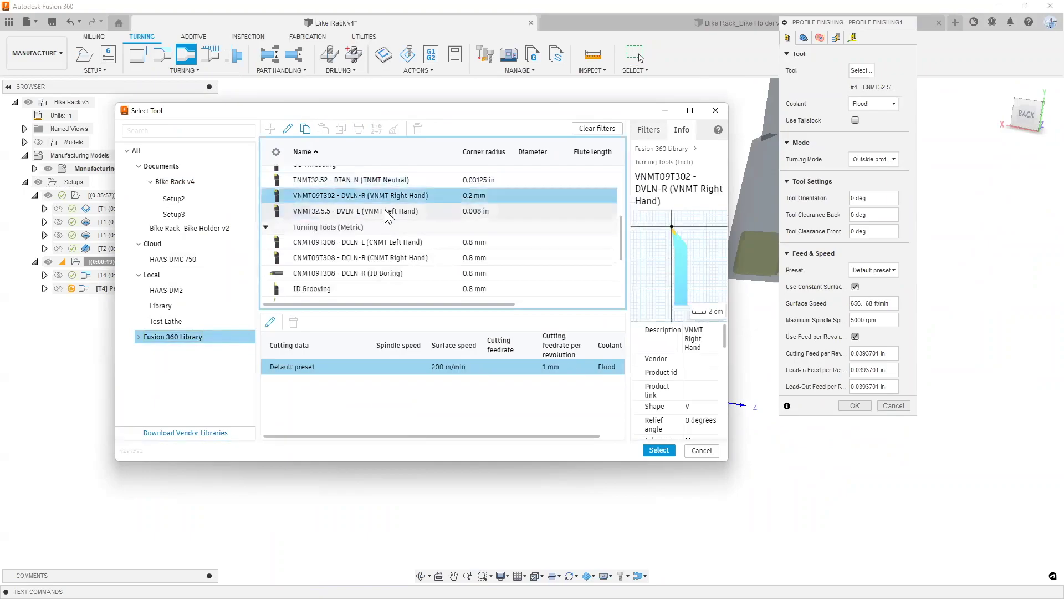
pyautogui.click(392, 211)
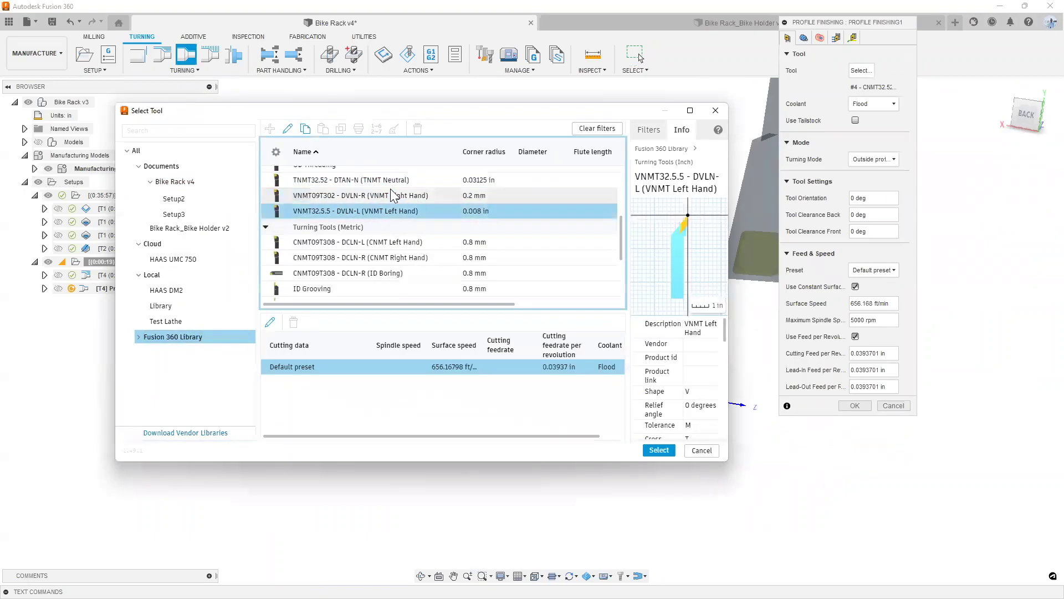
pyautogui.click(420, 196)
pyautogui.click(659, 450)
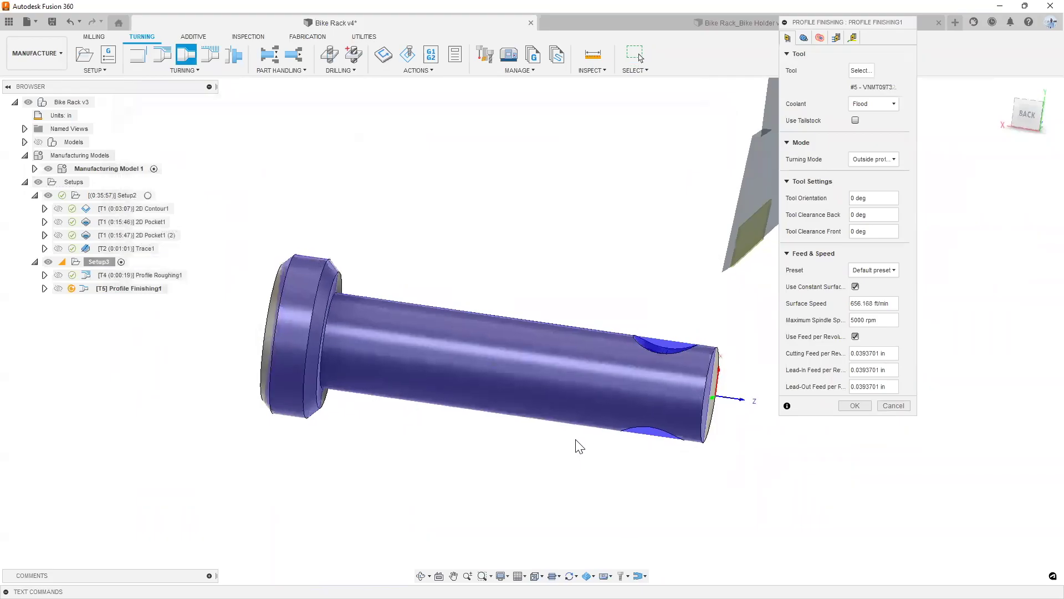
# - Examine the finishing tool's shape and the operation's front, back, clearance and radius limits around the pin
pyautogui.scroll(5, 700, 292)
pyautogui.scroll(-5, 744, 239)
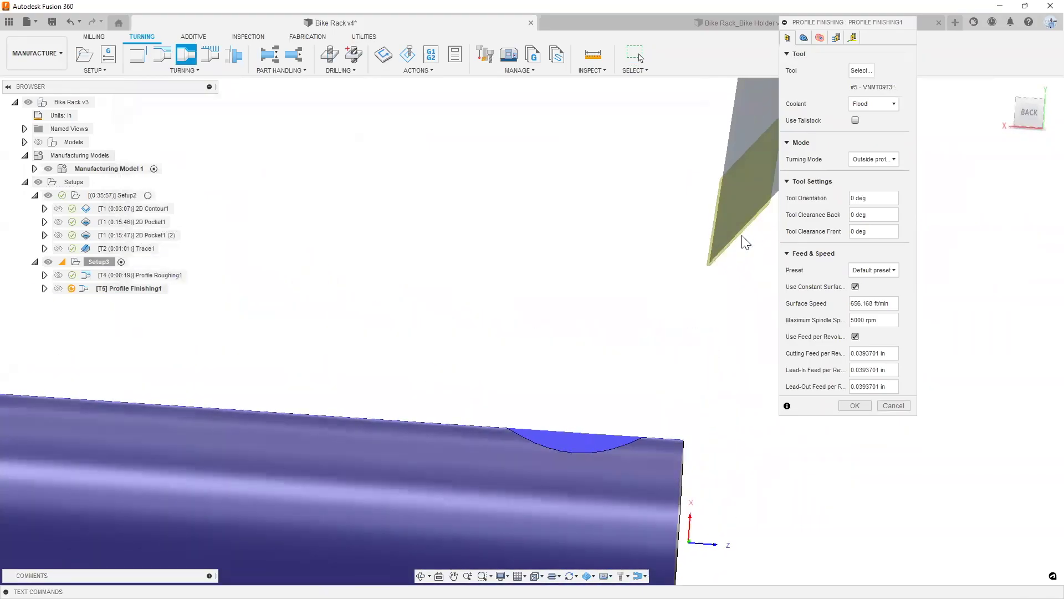
pyautogui.keyDown('shift'); pyautogui.moveTo(742, 236); pyautogui.dragTo(752, 243, button='middle'); pyautogui.keyUp('shift')
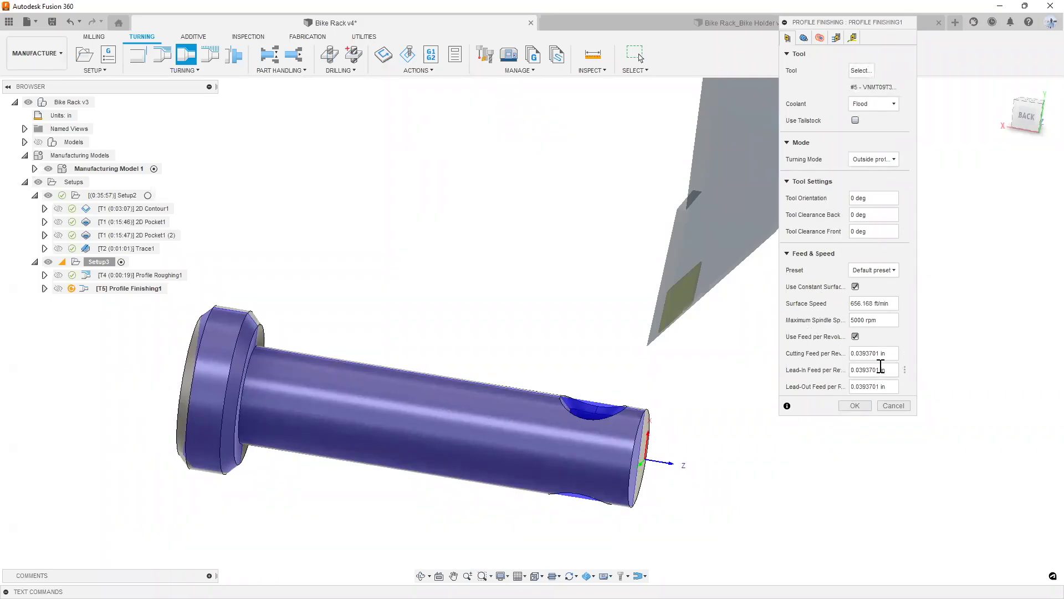
pyautogui.click(805, 39)
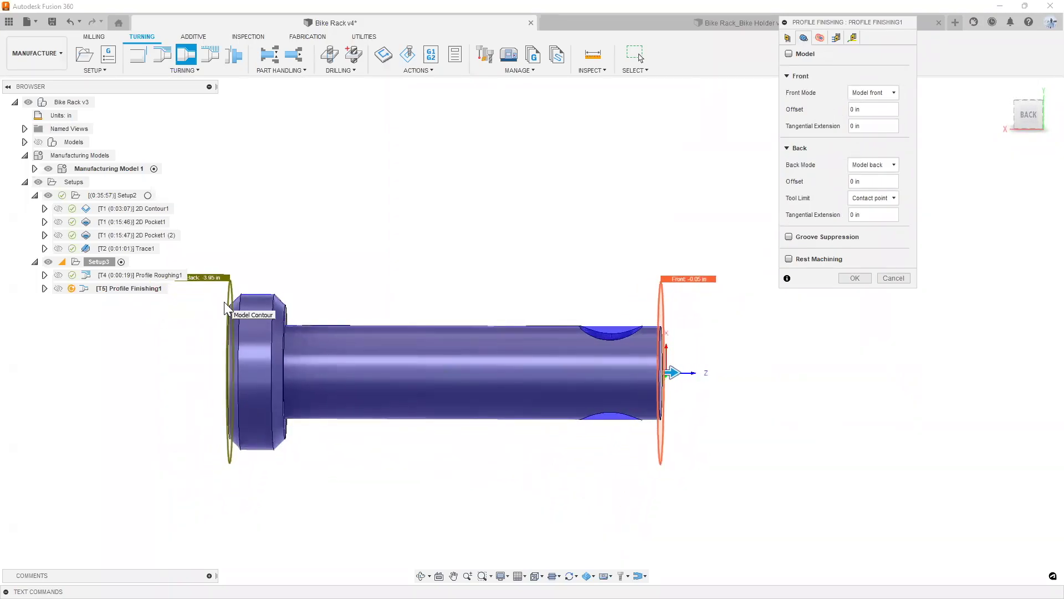
pyautogui.click(820, 38)
pyautogui.keyDown('shift'); pyautogui.moveTo(684, 348); pyautogui.dragTo(598, 315, button='middle'); pyautogui.keyUp('shift')
pyautogui.scroll(3, 598, 316)
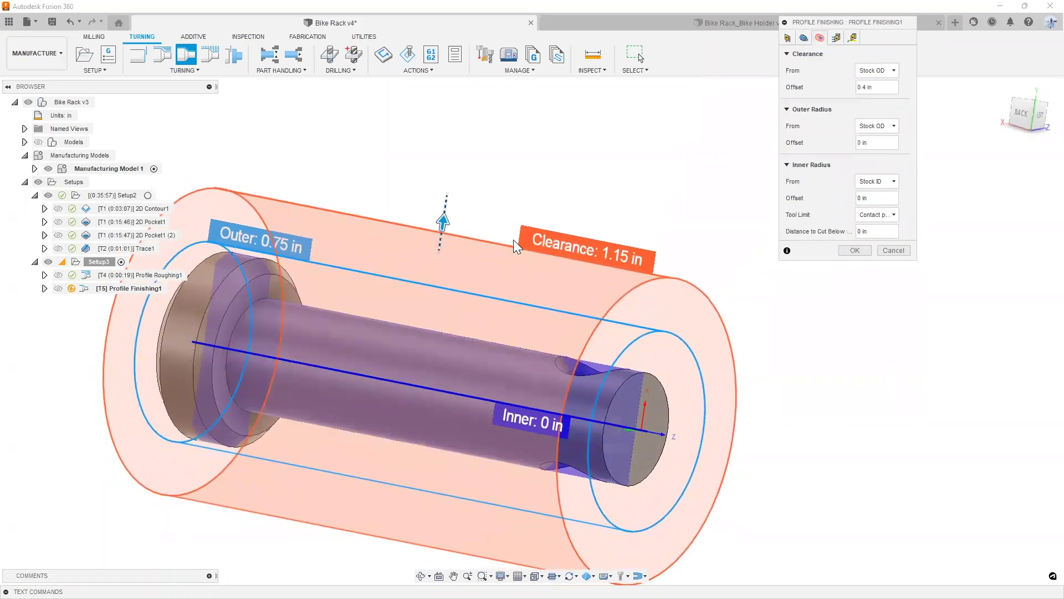
pyautogui.keyDown('shift'); pyautogui.moveTo(524, 237); pyautogui.dragTo(565, 231, button='middle'); pyautogui.keyUp('shift')
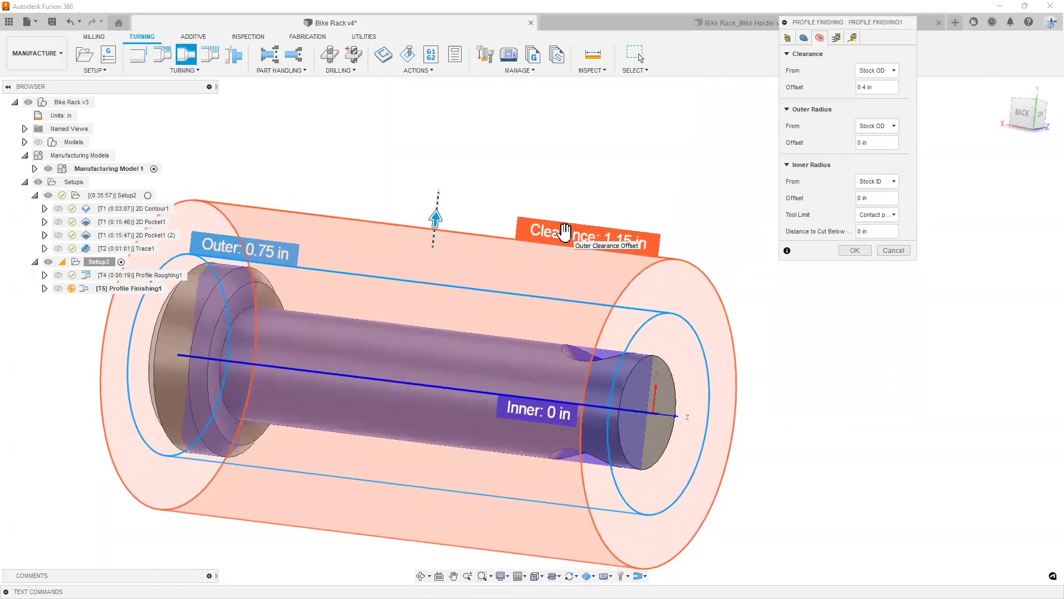
pyautogui.scroll(-3, 564, 232)
# - Enable a Spring Pass in the finishing operation's passes settings and generate its toolpath
pyautogui.click(836, 37)
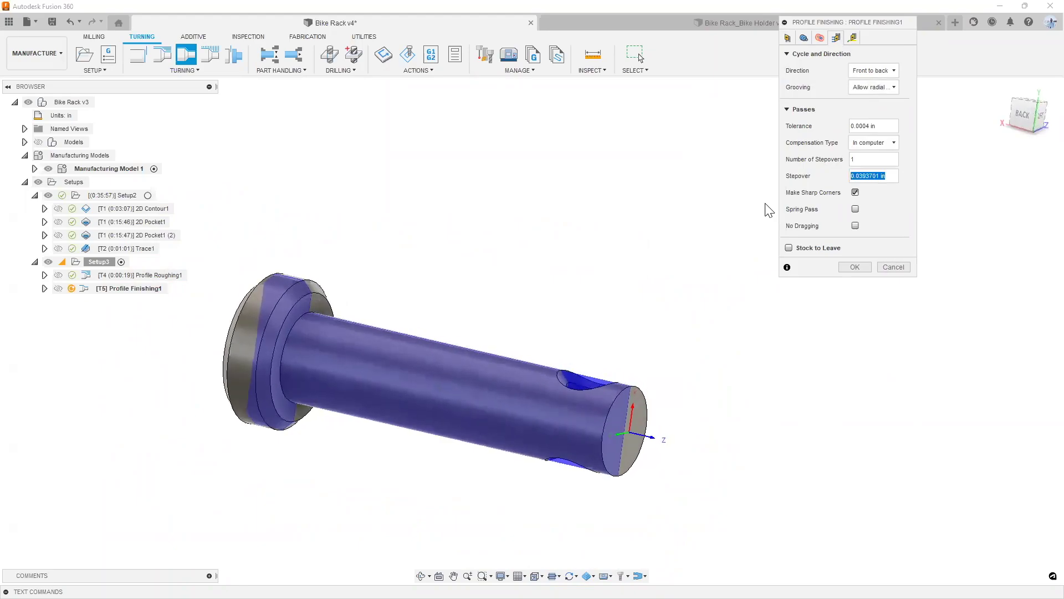
pyautogui.click(855, 209)
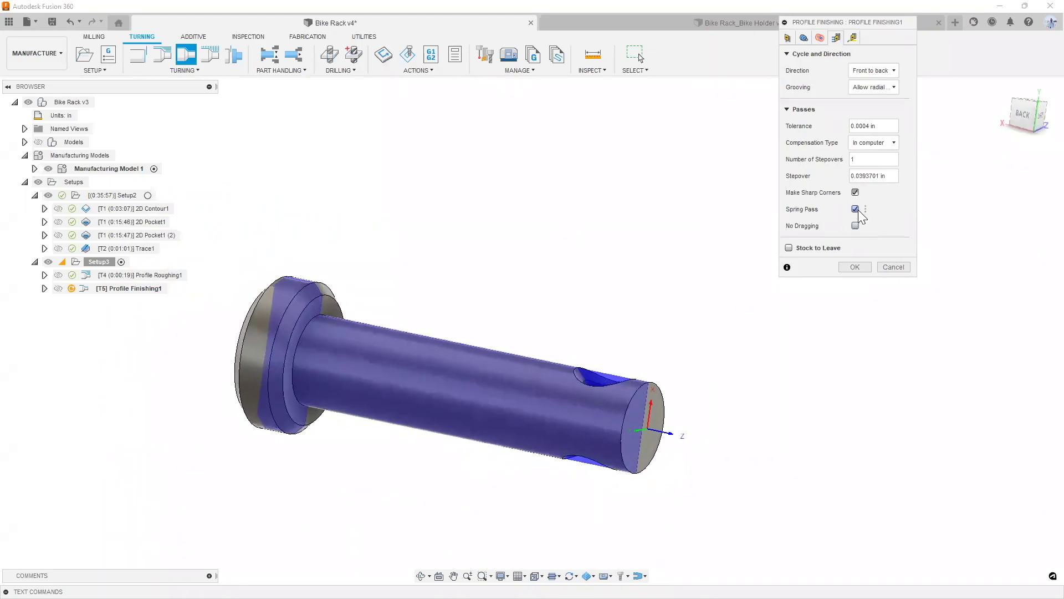
pyautogui.moveTo(863, 230)
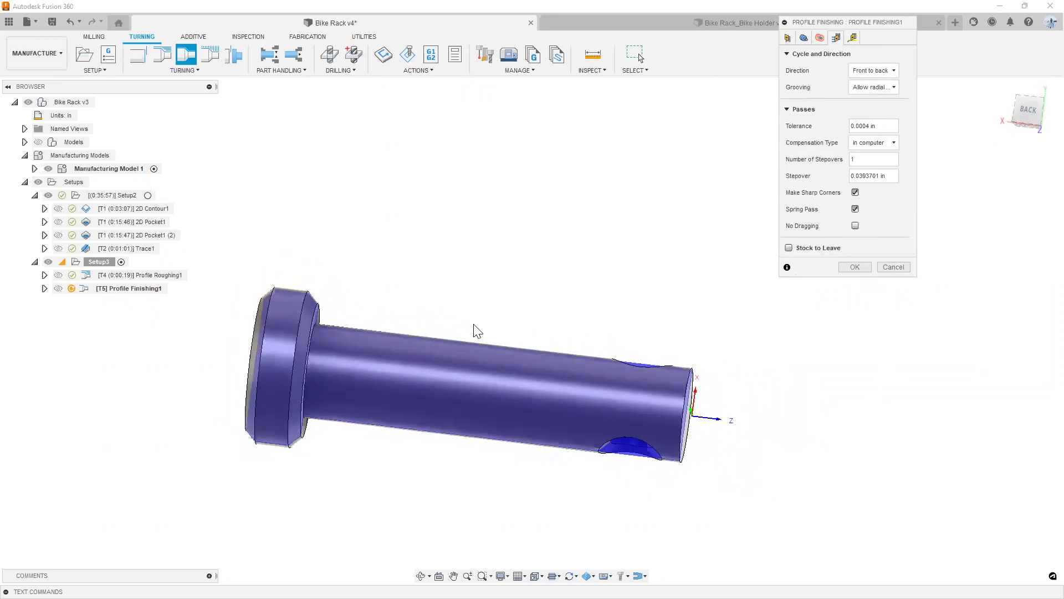
pyautogui.click(854, 266)
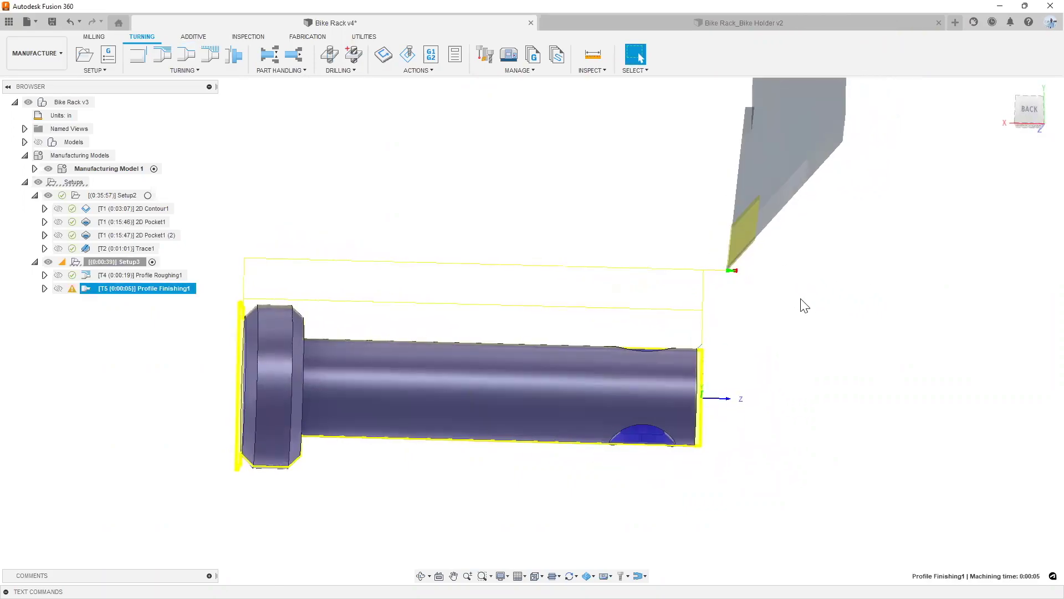
# - Compare the finishing toolpath with the roughing toolpath along the pin's shaft and head
pyautogui.scroll(3, 690, 340)
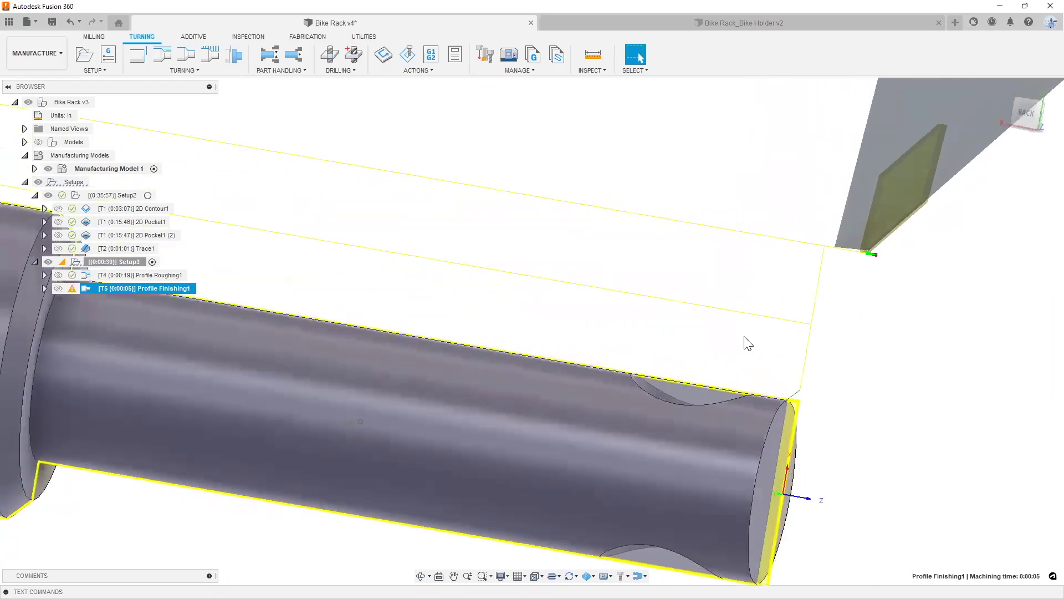
pyautogui.scroll(-3, 750, 342)
pyautogui.scroll(-2, 748, 337)
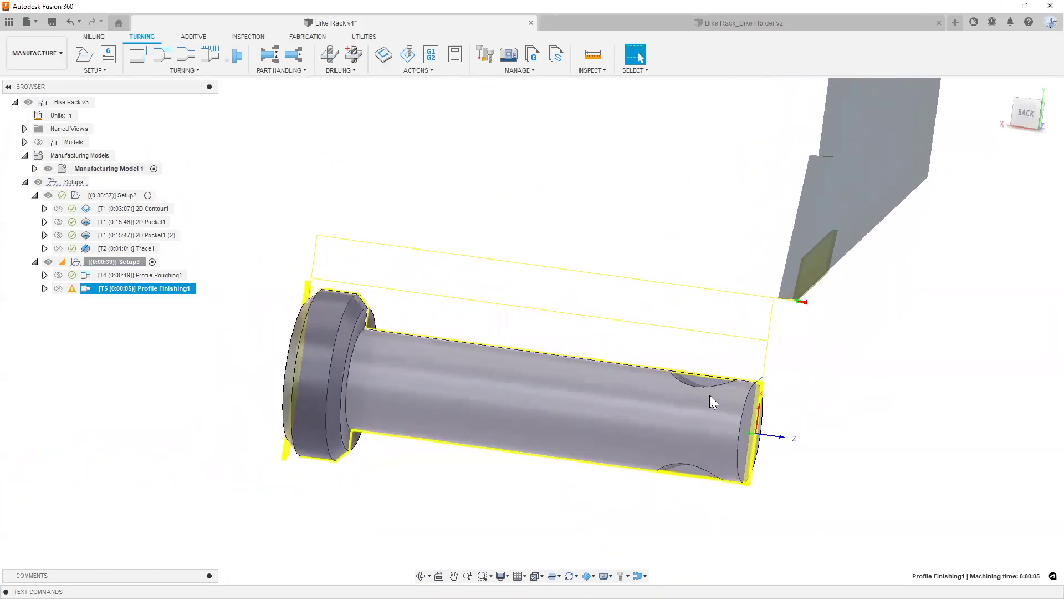
pyautogui.click(137, 275)
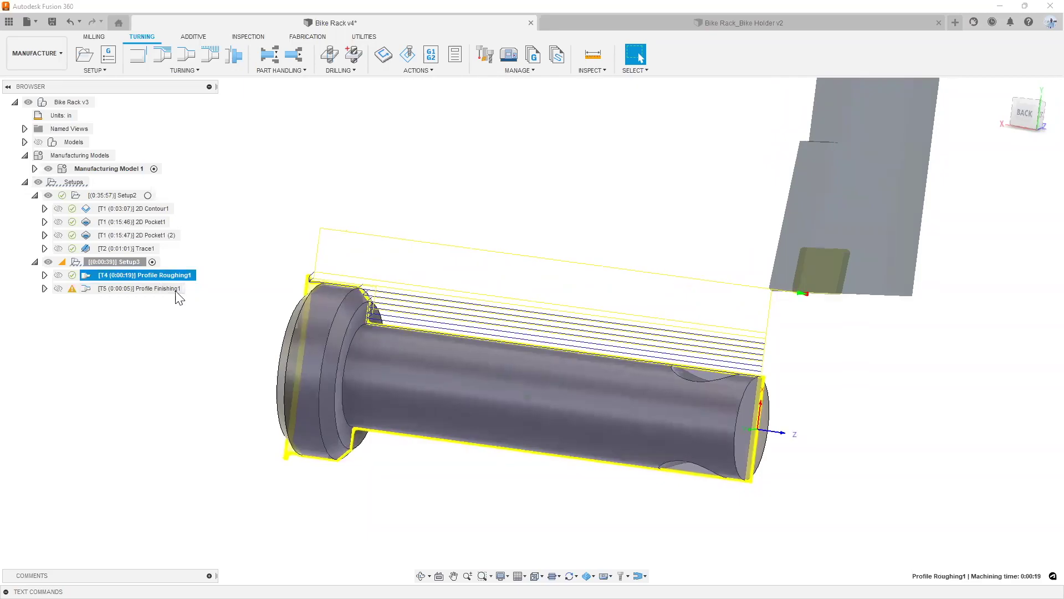
pyautogui.click(166, 289)
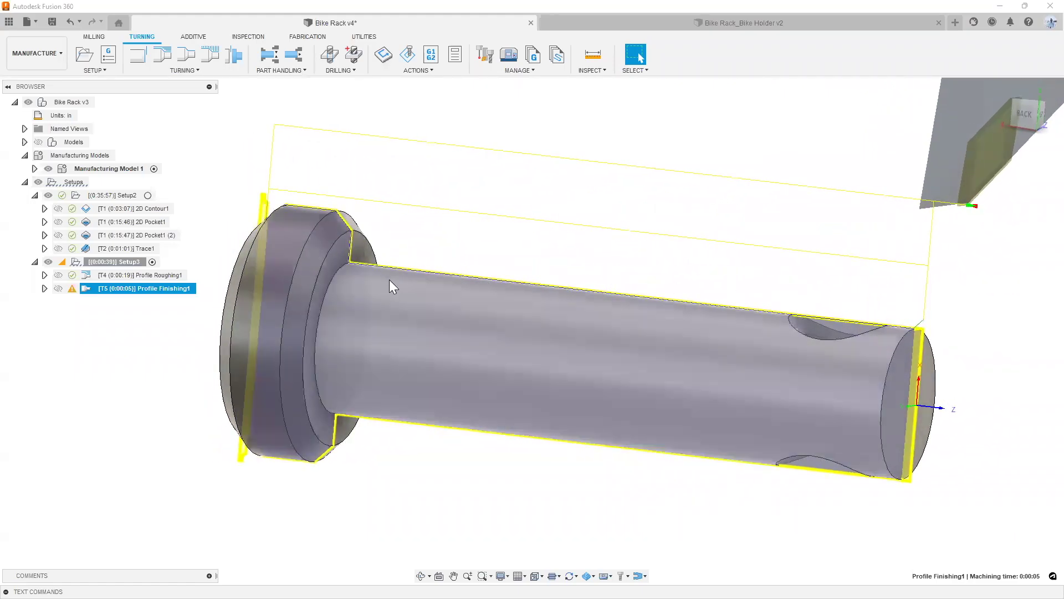
pyautogui.scroll(-3, 389, 280)
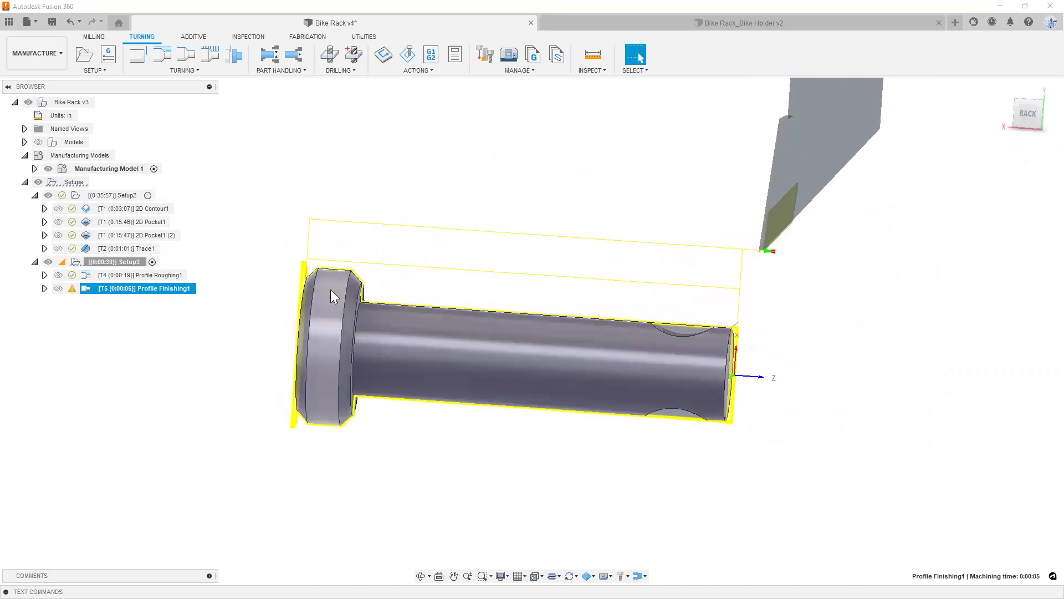
# - Clear the toolpath selection and examine the cross hole near the pin's end
pyautogui.click(414, 196)
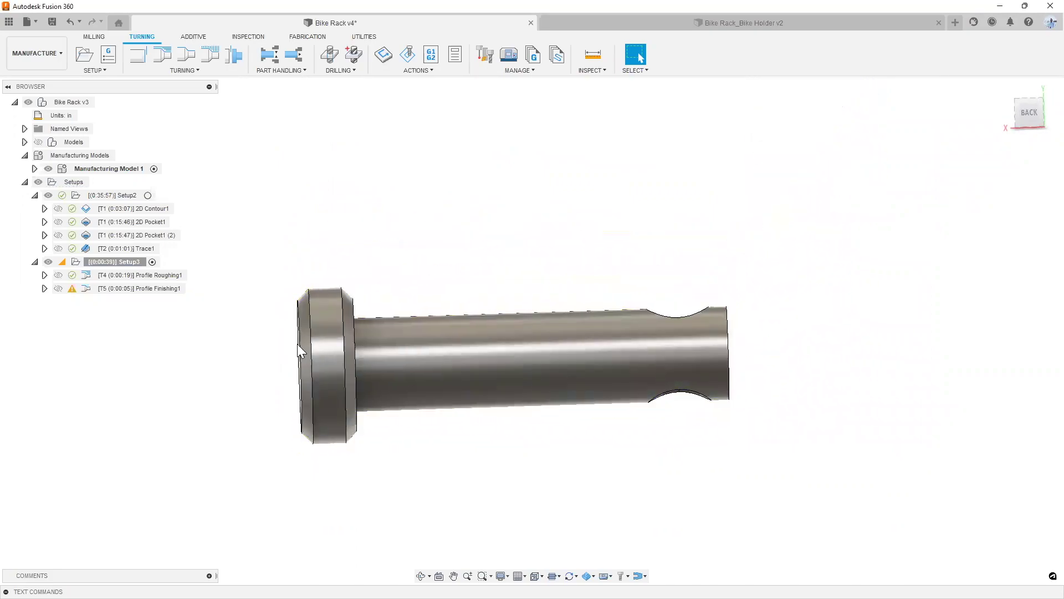
pyautogui.scroll(3, 367, 325)
pyautogui.scroll(4, 780, 379)
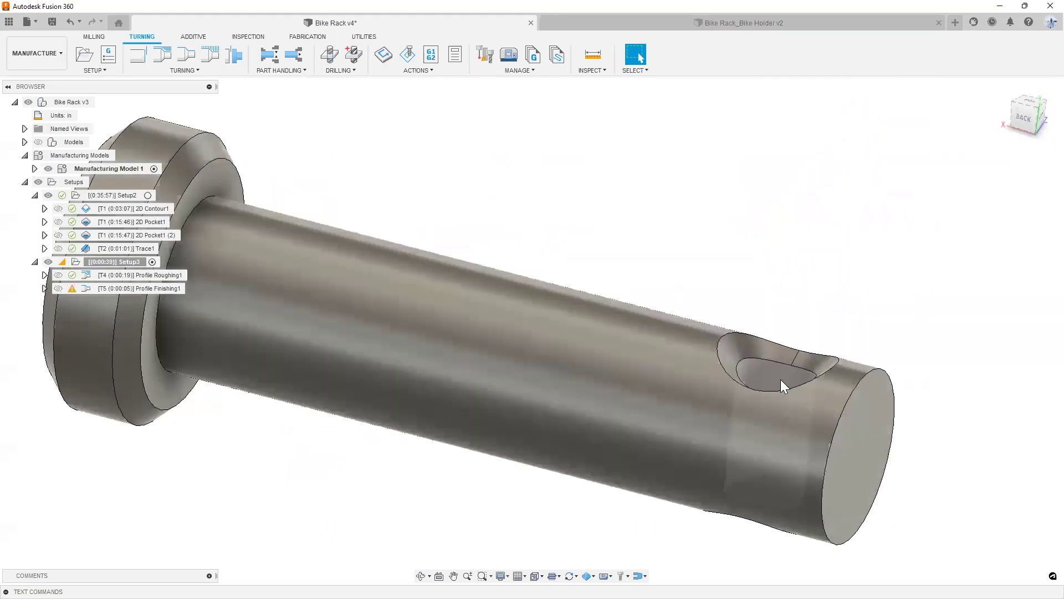
pyautogui.click(780, 379)
pyautogui.click(682, 261)
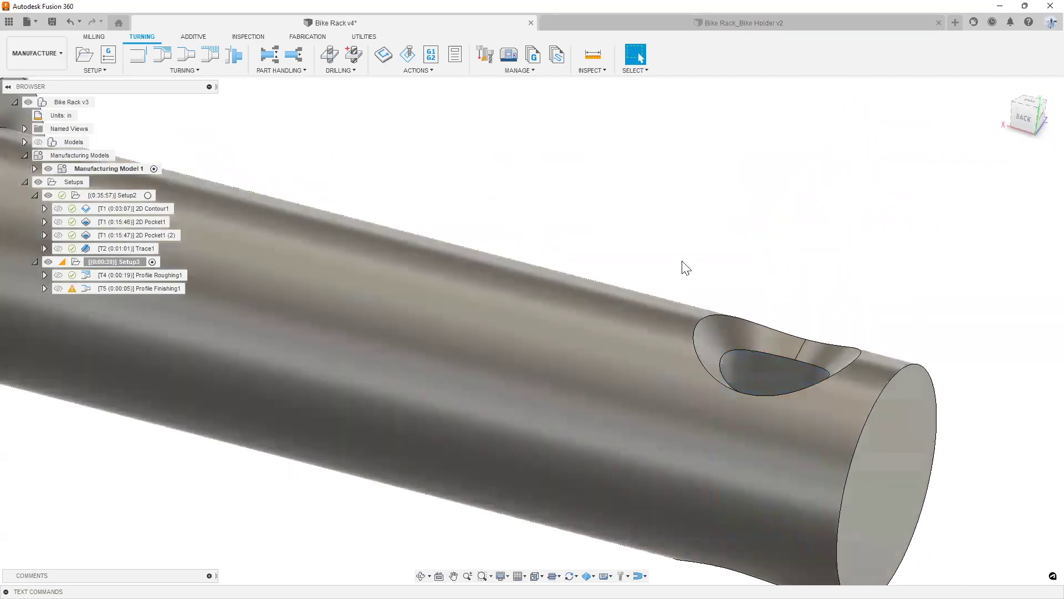
# - Examine Setup3's stock and turning profile around the pin, and clear the selection
pyautogui.rightClick(137, 262)
pyautogui.click(113, 261)
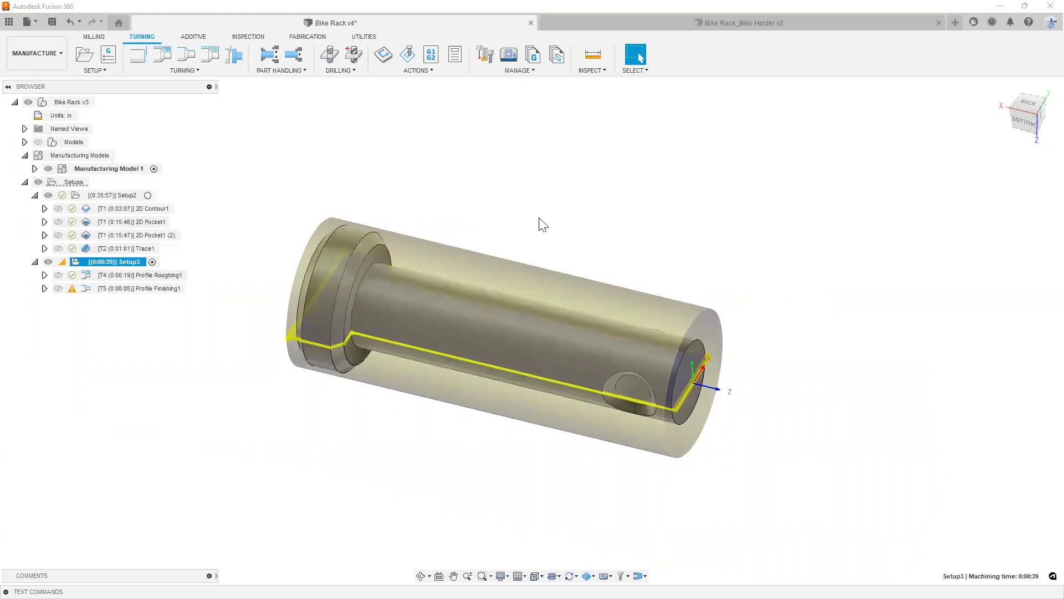
pyautogui.click(563, 234)
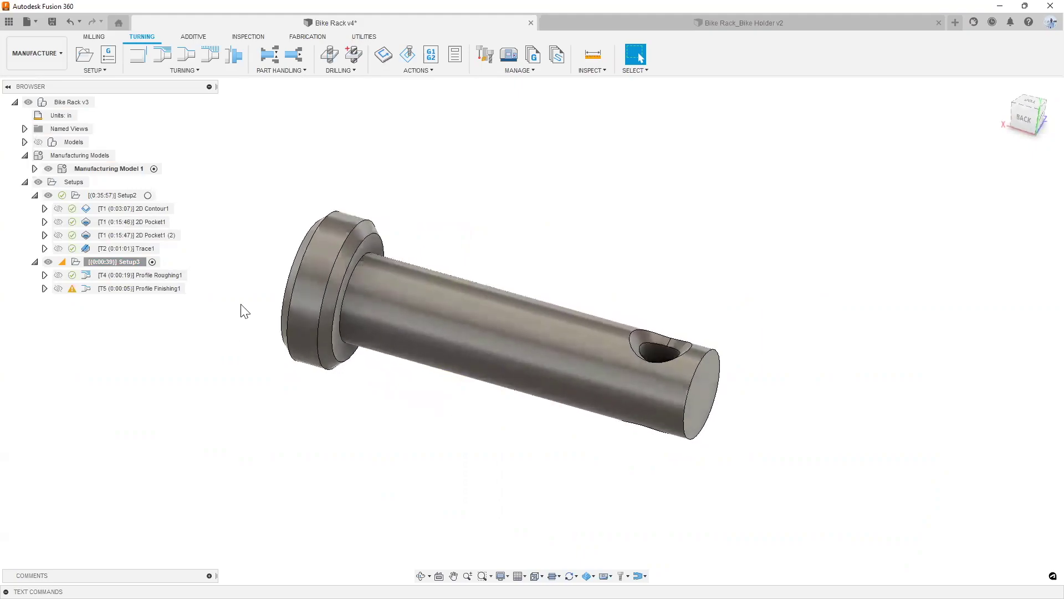
# - Start a Drill operation with Tool Orientation enabled, defining the Z axis from the cross hole's inner face
pyautogui.click(330, 54)
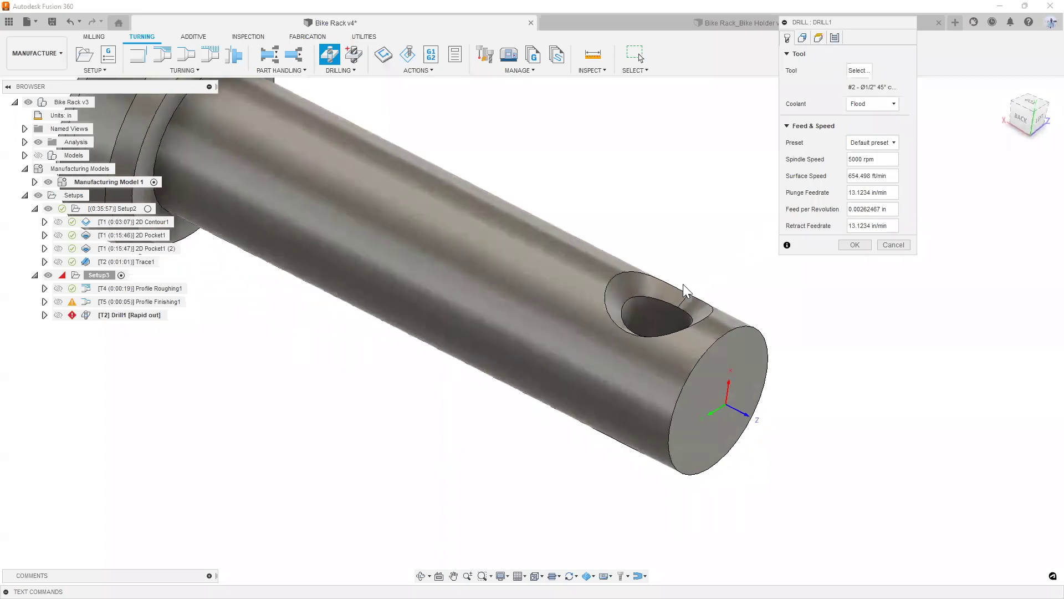
pyautogui.click(802, 38)
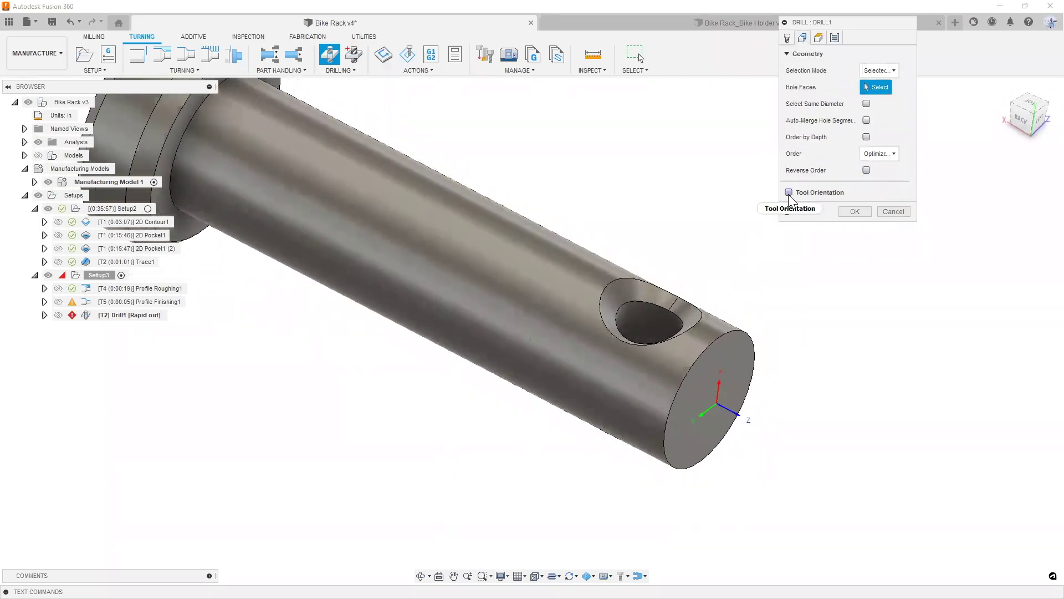
pyautogui.click(789, 193)
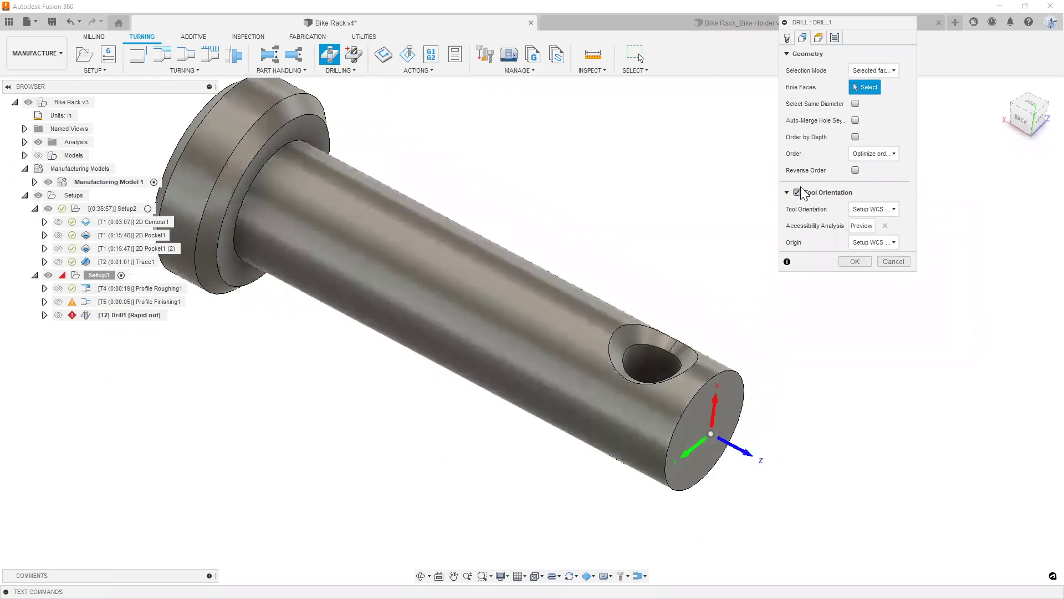
pyautogui.click(866, 213)
pyautogui.click(884, 237)
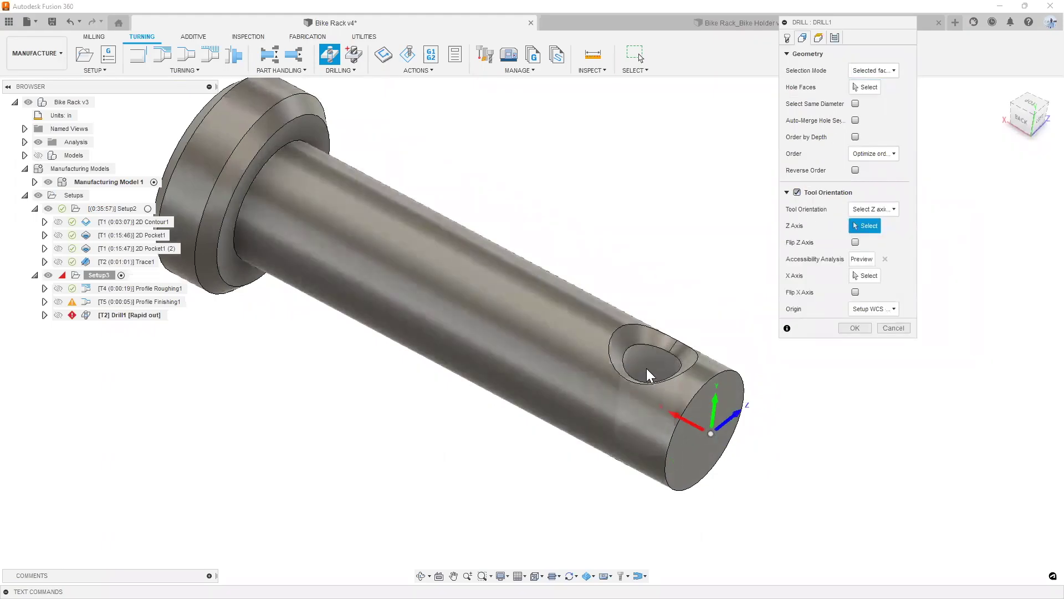
pyautogui.click(647, 369)
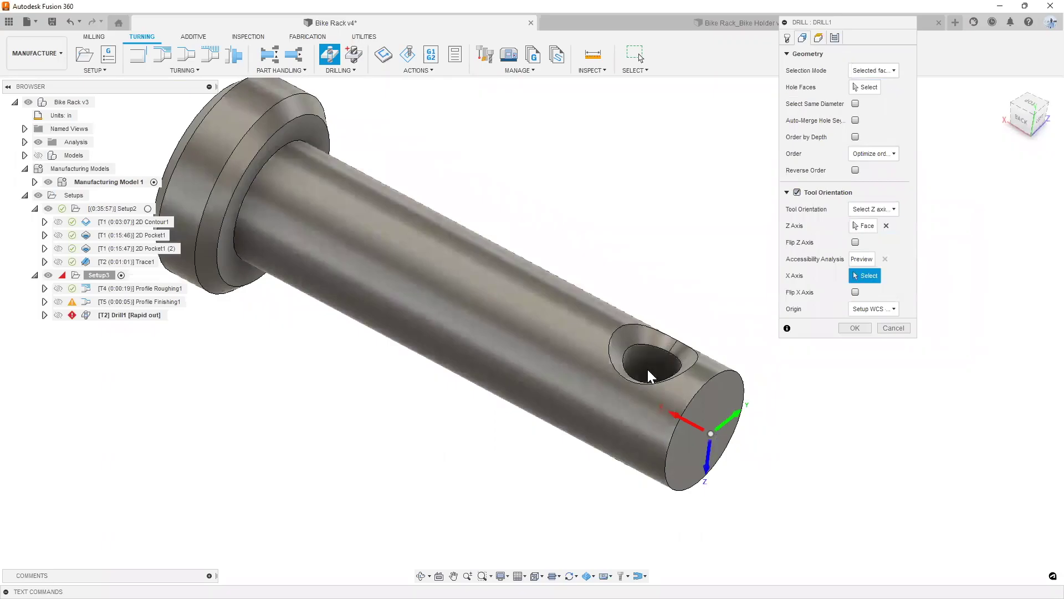
# - Flip the tool orientation's Z and X axes so Z points up out of the cross hole
pyautogui.keyDown('shift'); pyautogui.moveTo(715, 469); pyautogui.dragTo(699, 465, button='middle'); pyautogui.keyUp('shift')
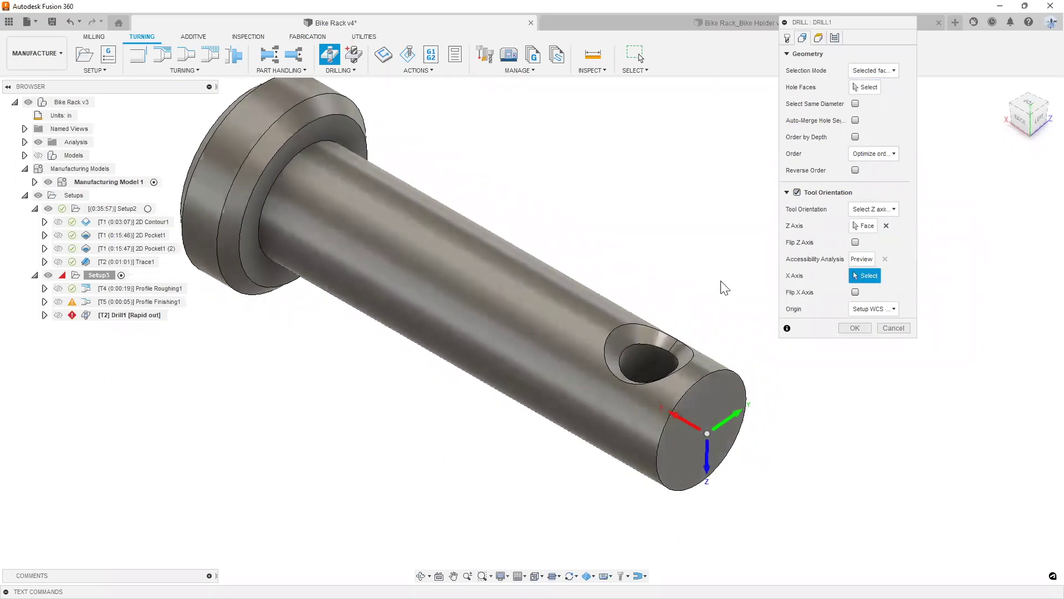
pyautogui.keyDown('shift'); pyautogui.moveTo(643, 372); pyautogui.dragTo(647, 366, button='middle'); pyautogui.keyUp('shift')
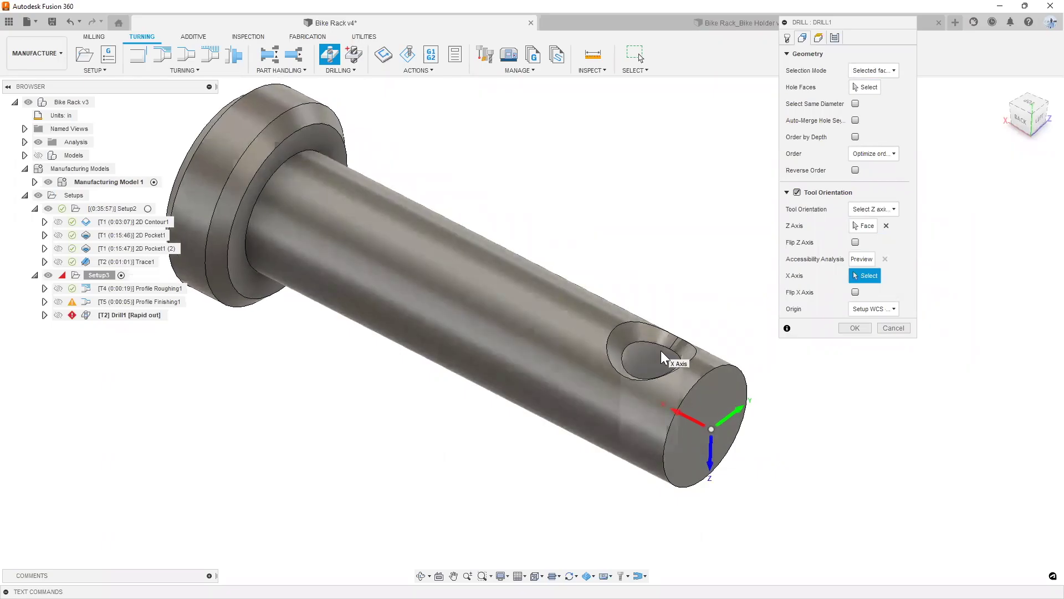
pyautogui.click(855, 292)
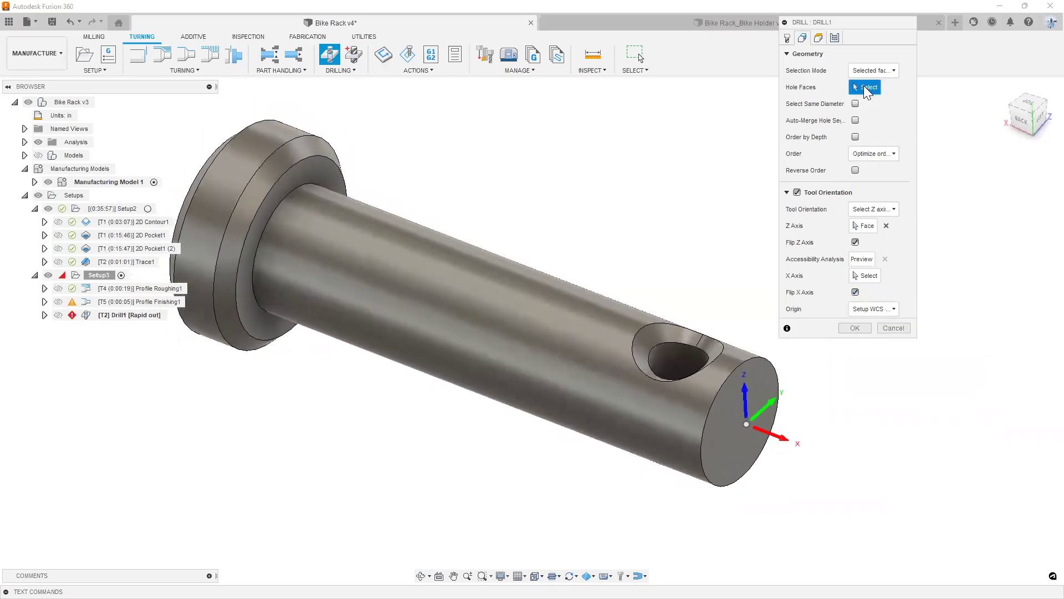
# - Select the cross hole's inner cylindrical face as the hole face to drill
pyautogui.click(702, 407)
pyautogui.keyDown('shift'); pyautogui.moveTo(702, 402); pyautogui.dragTo(685, 277, button='middle'); pyautogui.keyUp('shift')
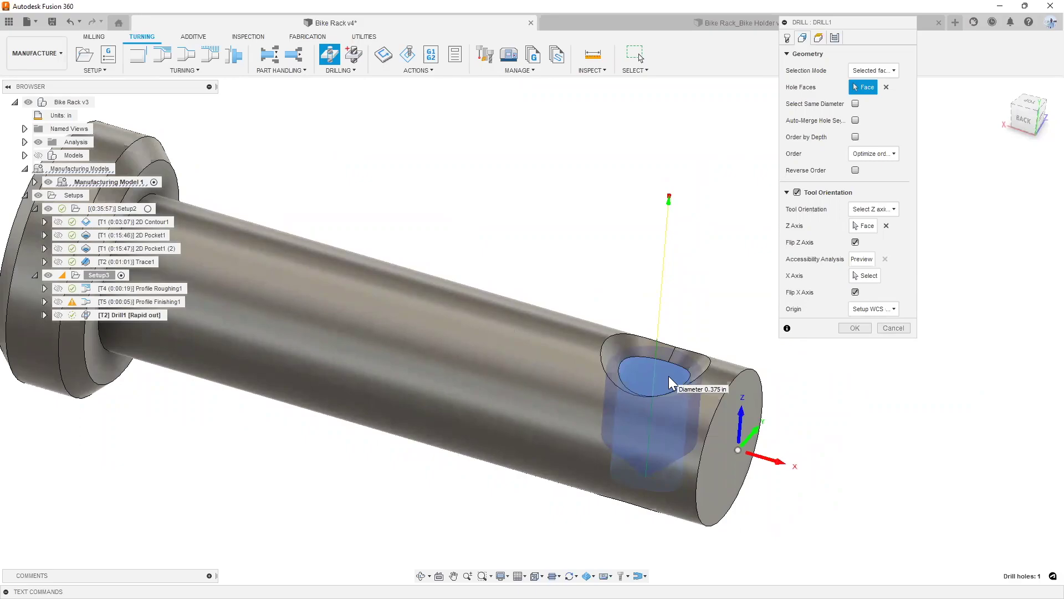
pyautogui.click(670, 372)
# - Assign the 3/8" 118° drill from the Fusion 360 Library to the operation, filtering the hole-making tools to drills
pyautogui.click(789, 38)
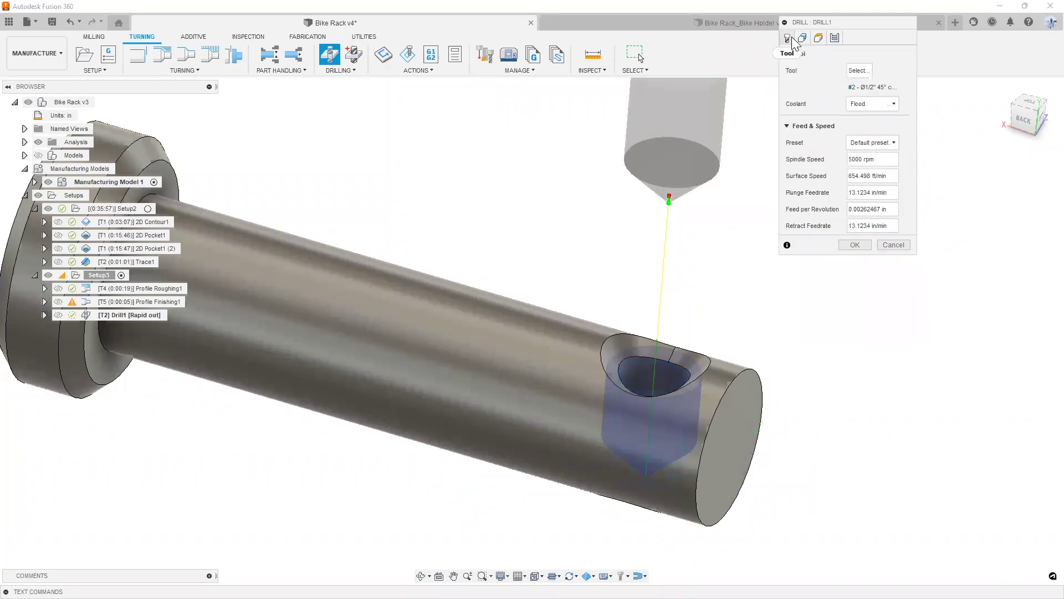
pyautogui.click(858, 71)
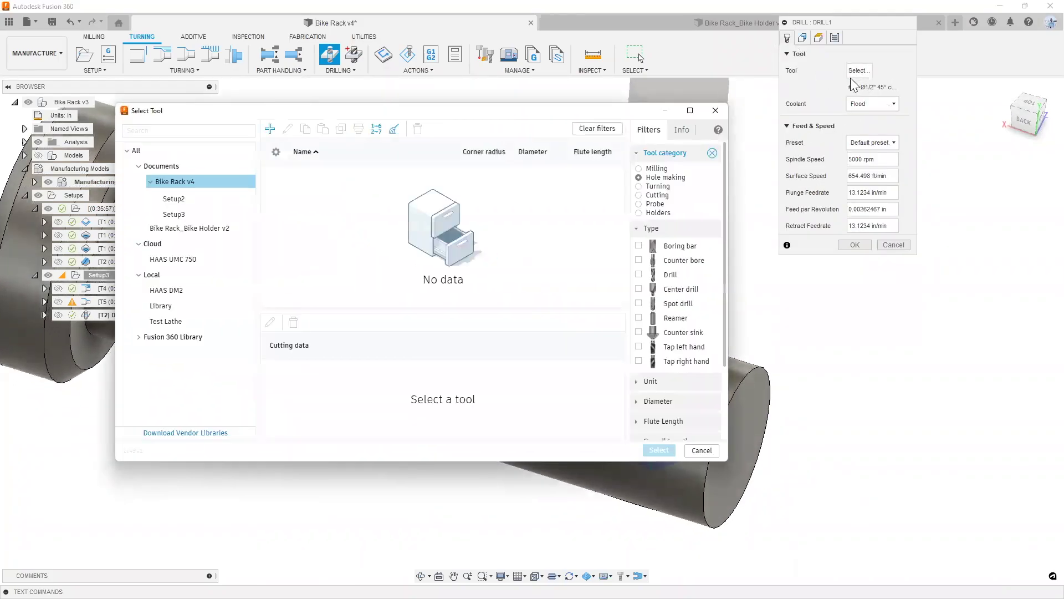
pyautogui.click(207, 337)
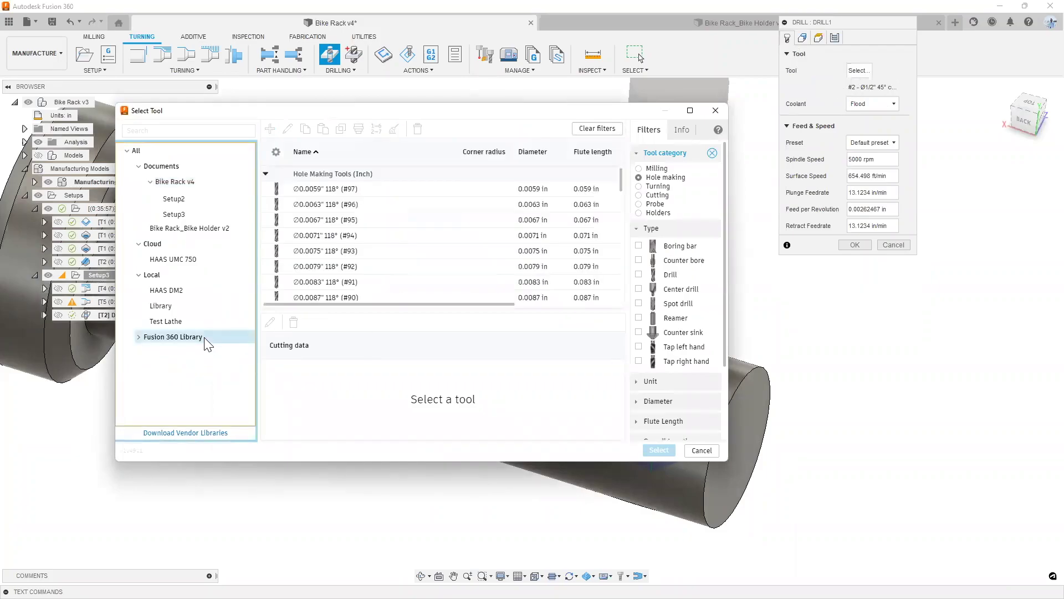
pyautogui.rightClick(156, 336)
pyautogui.click(155, 336)
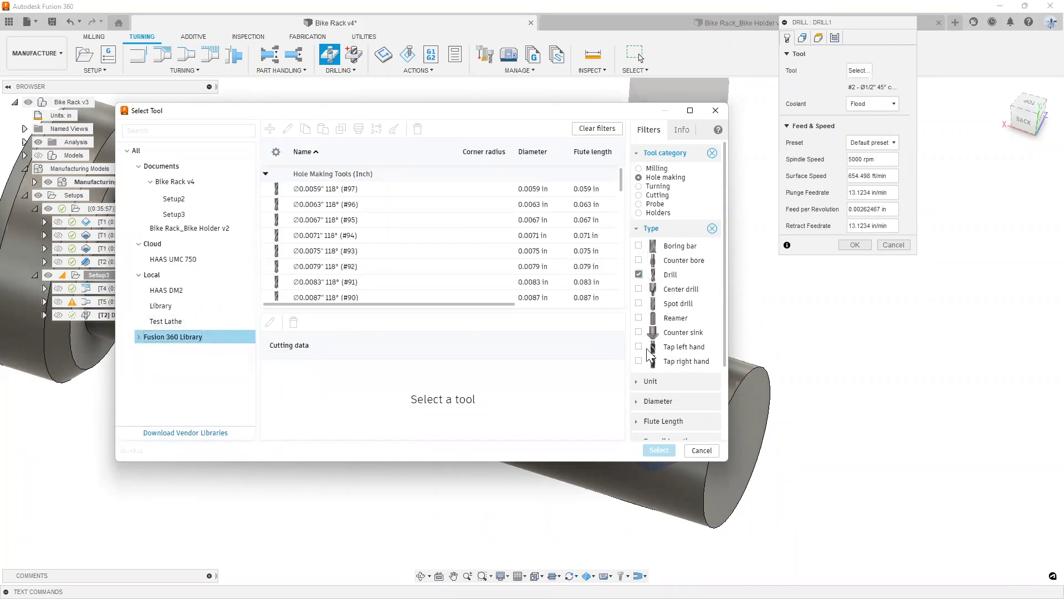
pyautogui.moveTo(621, 182); pyautogui.dragTo(624, 219)
pyautogui.scroll(-1, 533, 244)
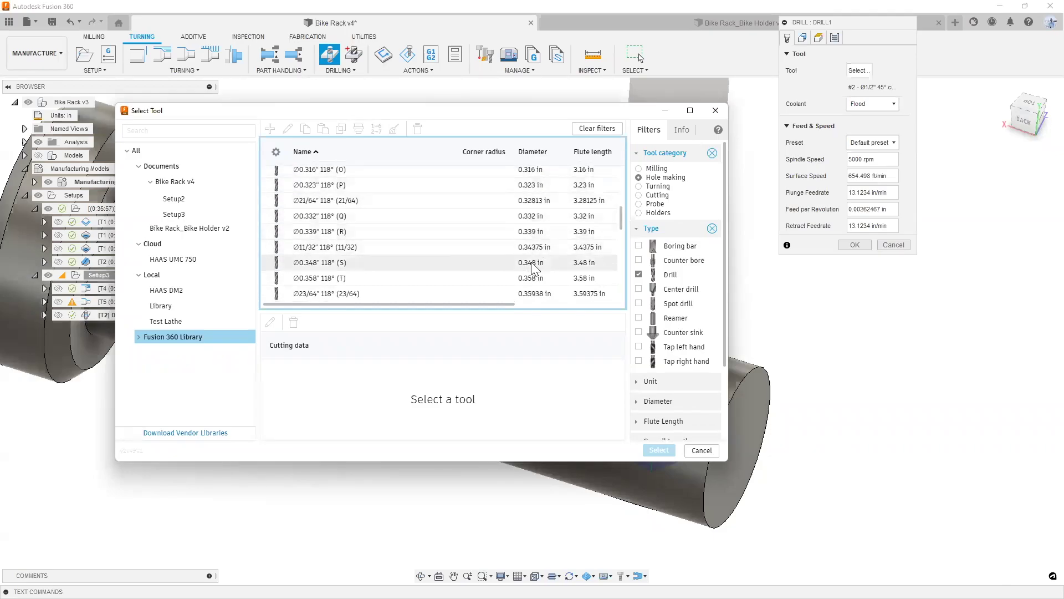
pyautogui.scroll(-2, 545, 255)
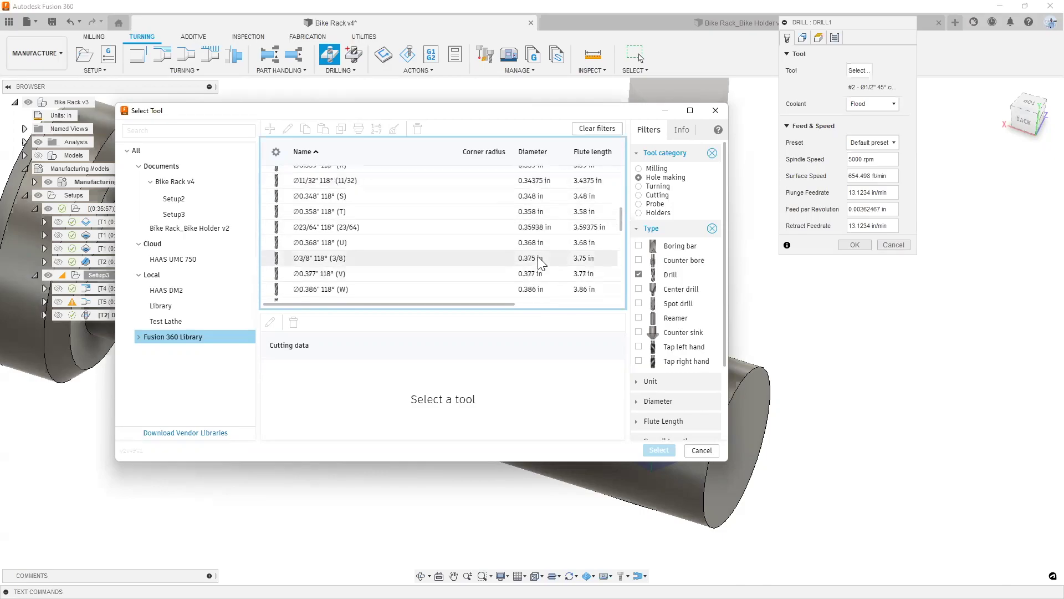
pyautogui.click(540, 258)
pyautogui.click(658, 450)
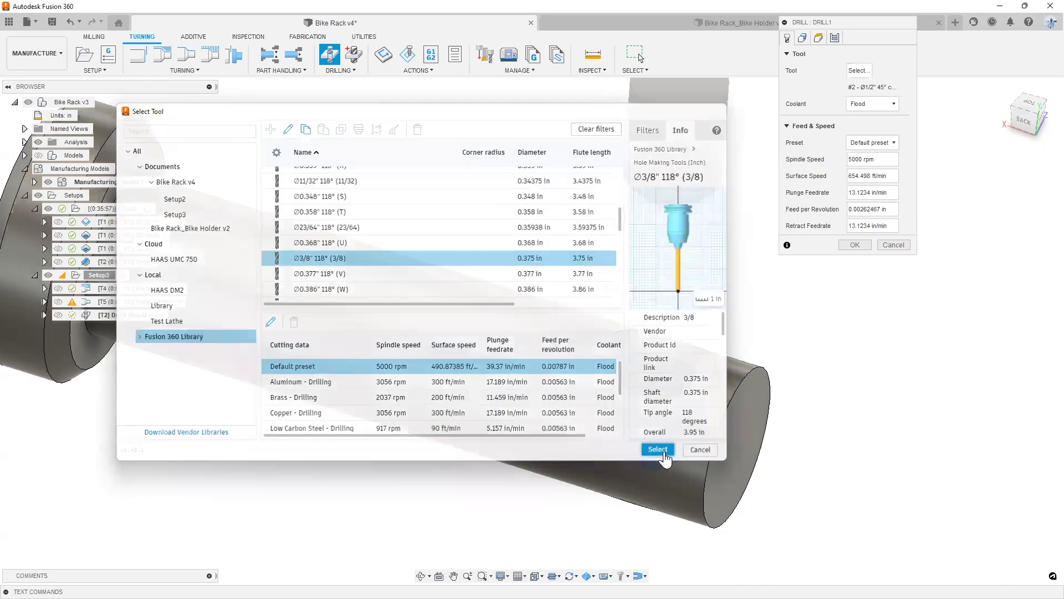
# - Check the drill preview from the pin's side and enable Auto-Merge Hole Segments in the geometry settings
pyautogui.scroll(-3, 592, 427)
pyautogui.scroll(5, 593, 417)
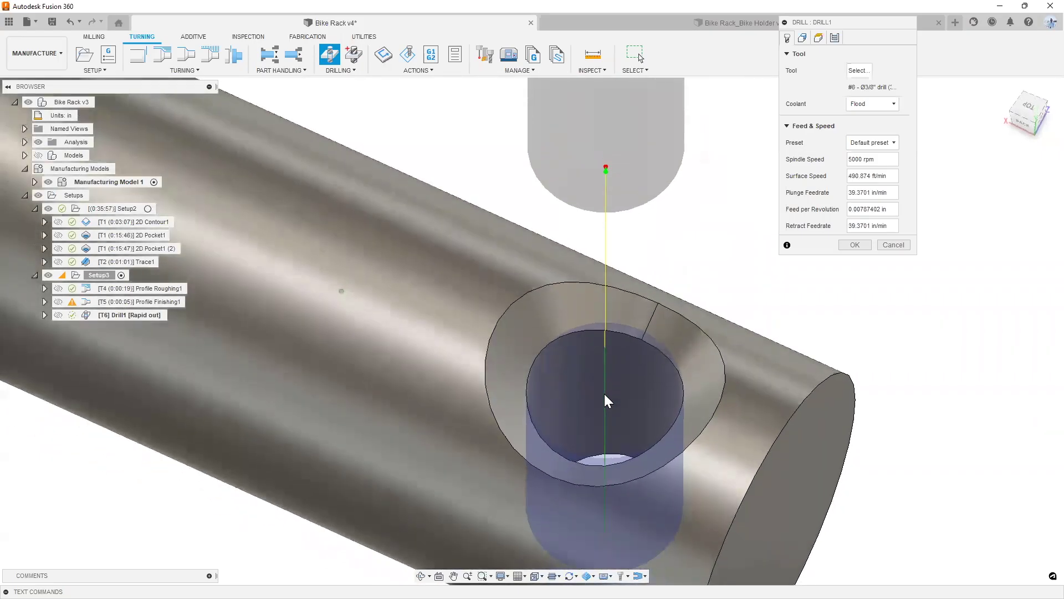
pyautogui.keyDown('shift'); pyautogui.moveTo(604, 393); pyautogui.dragTo(608, 387, button='middle'); pyautogui.keyUp('shift')
pyautogui.scroll(-1, 593, 404)
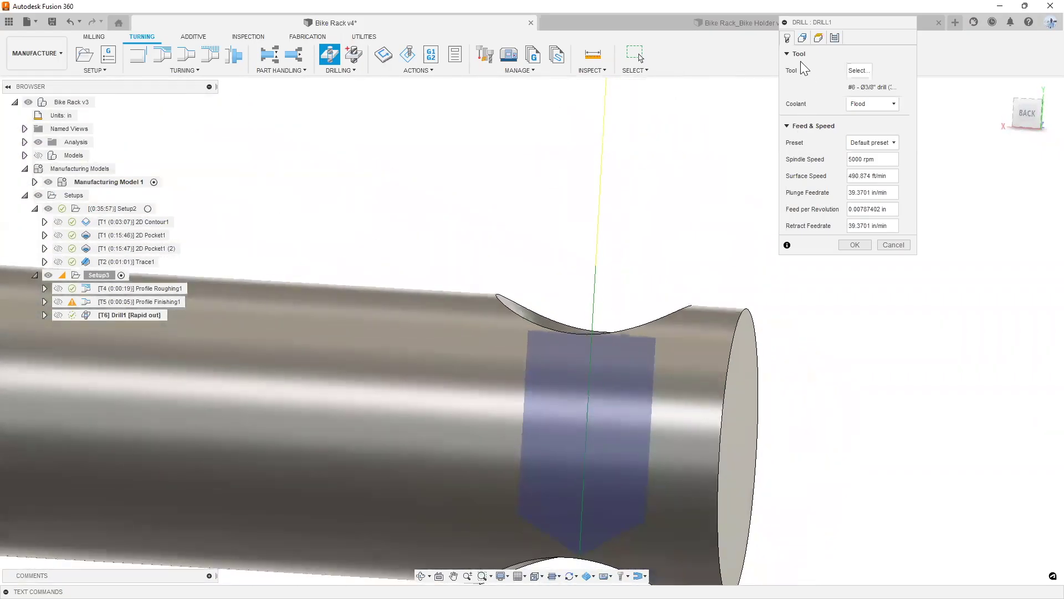
pyautogui.click(802, 38)
pyautogui.keyDown('shift'); pyautogui.moveTo(583, 396); pyautogui.dragTo(673, 298, button='middle'); pyautogui.keyUp('shift')
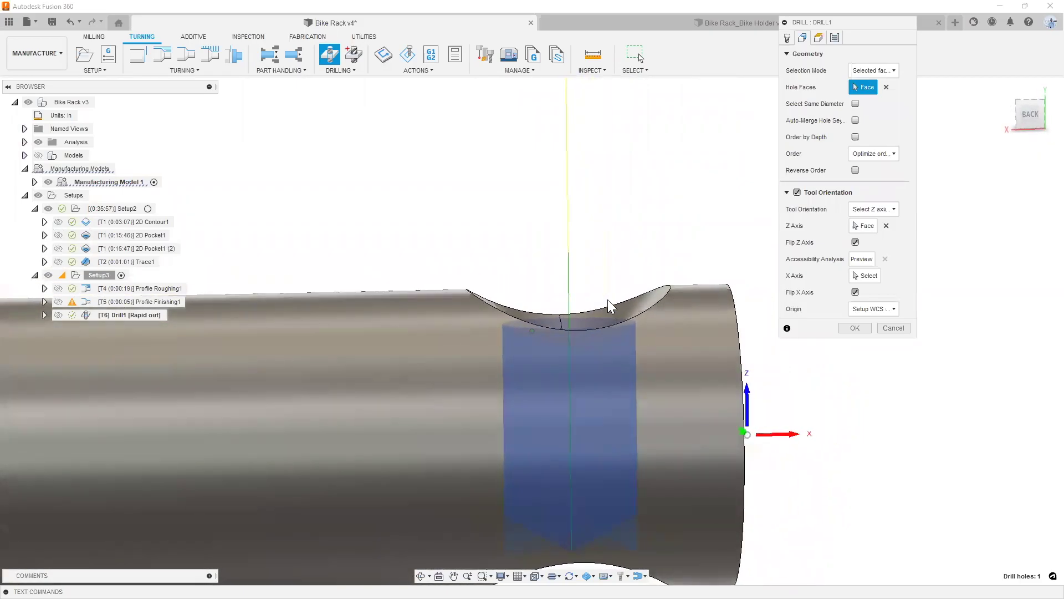
pyautogui.keyDown('shift'); pyautogui.moveTo(606, 305); pyautogui.dragTo(830, 121, button='middle'); pyautogui.keyUp('shift')
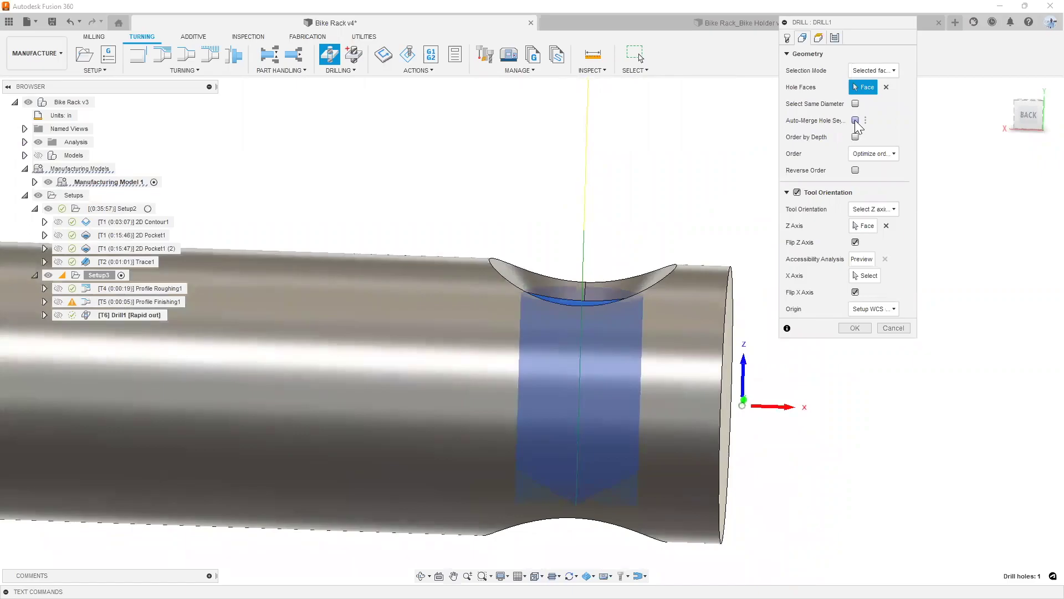
pyautogui.click(855, 120)
# - Examine where the previewed drilling starts relative to the hole's countersink, and read the Auto-Merge Hole Segments explanation
pyautogui.scroll(2, 580, 317)
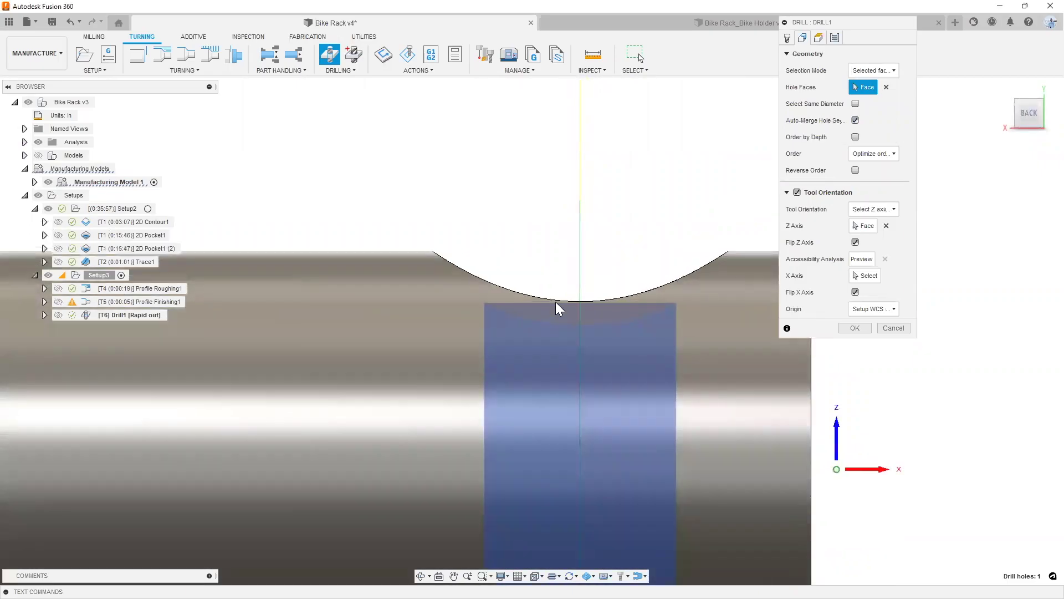
pyautogui.keyDown('shift'); pyautogui.moveTo(489, 315); pyautogui.dragTo(562, 220, button='middle'); pyautogui.keyUp('shift')
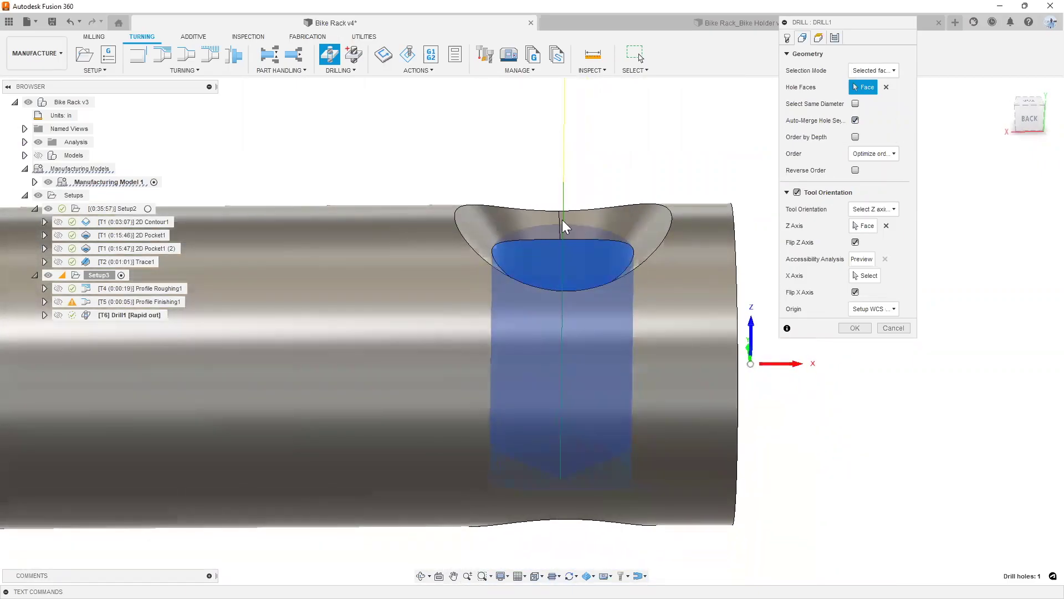
pyautogui.keyDown('shift'); pyautogui.moveTo(478, 257); pyautogui.dragTo(677, 237, button='middle'); pyautogui.keyUp('shift')
pyautogui.scroll(5, 622, 222)
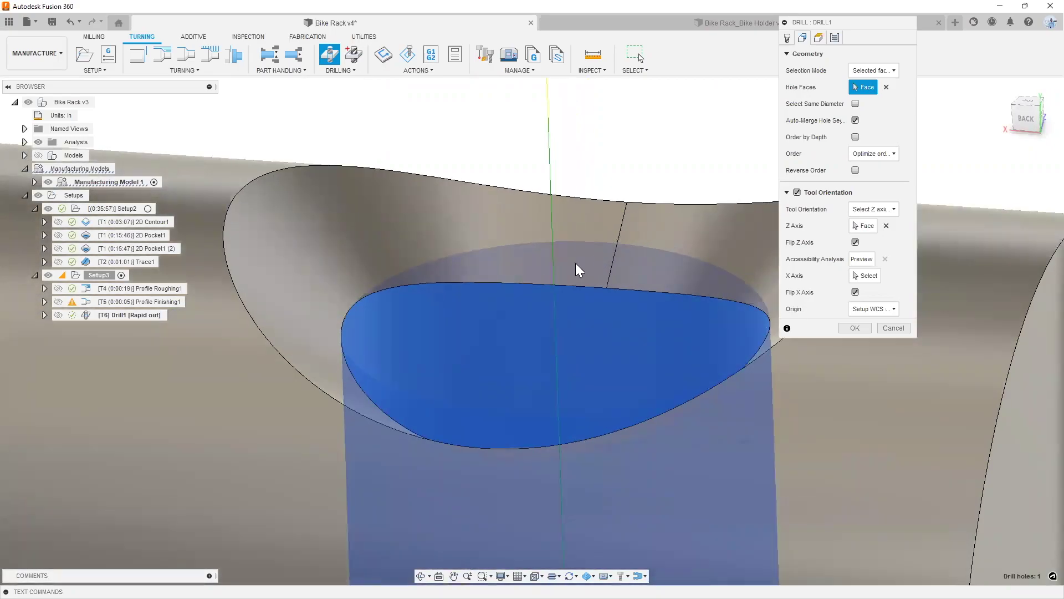
pyautogui.scroll(-2, 575, 262)
pyautogui.scroll(-3, 575, 265)
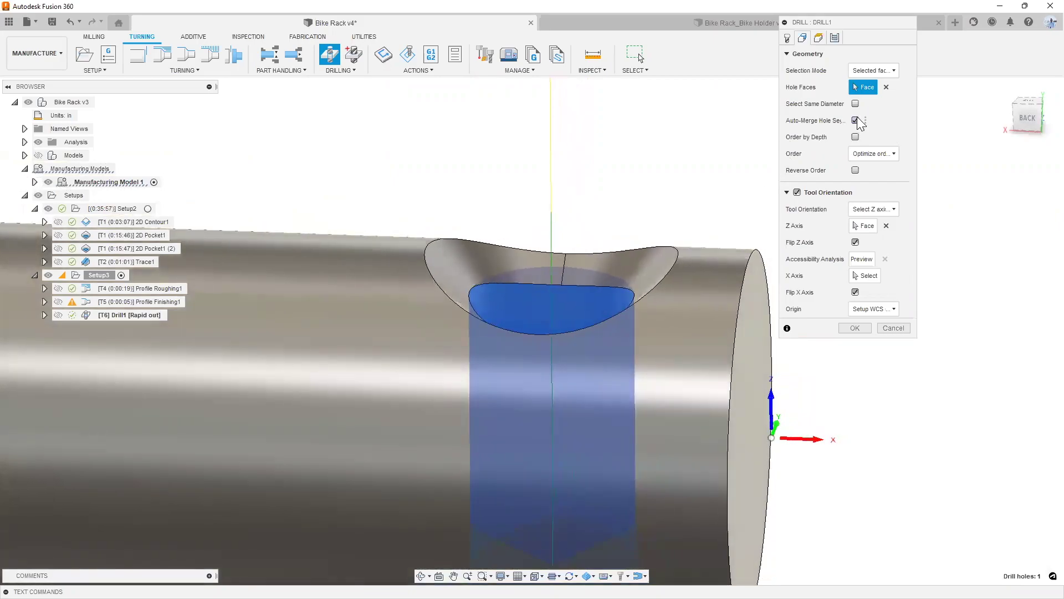
pyautogui.moveTo(856, 121)
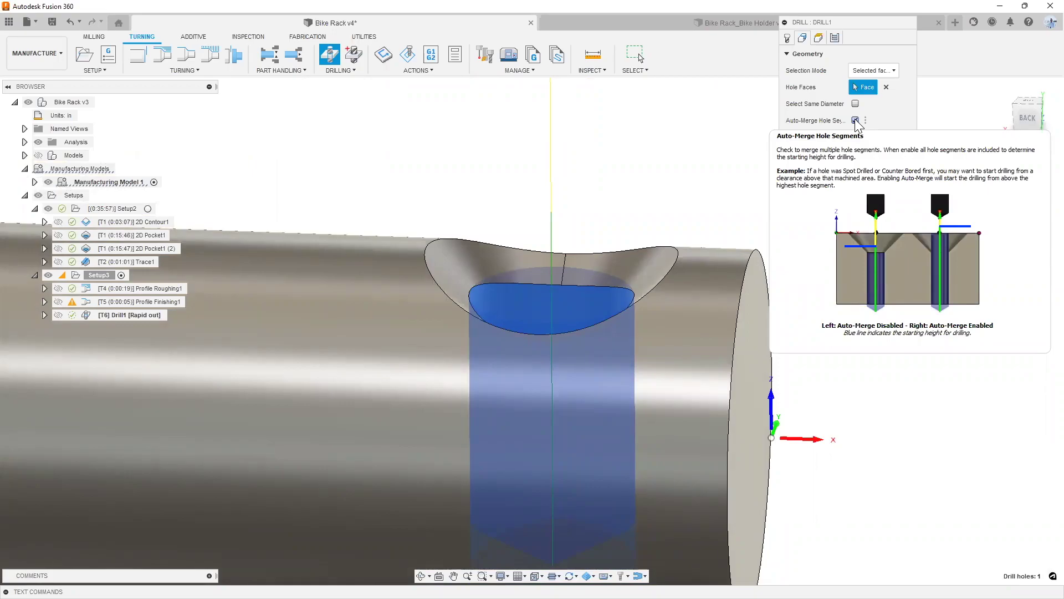
pyautogui.keyDown('shift'); pyautogui.moveTo(583, 355); pyautogui.dragTo(563, 271, button='middle'); pyautogui.keyUp('shift')
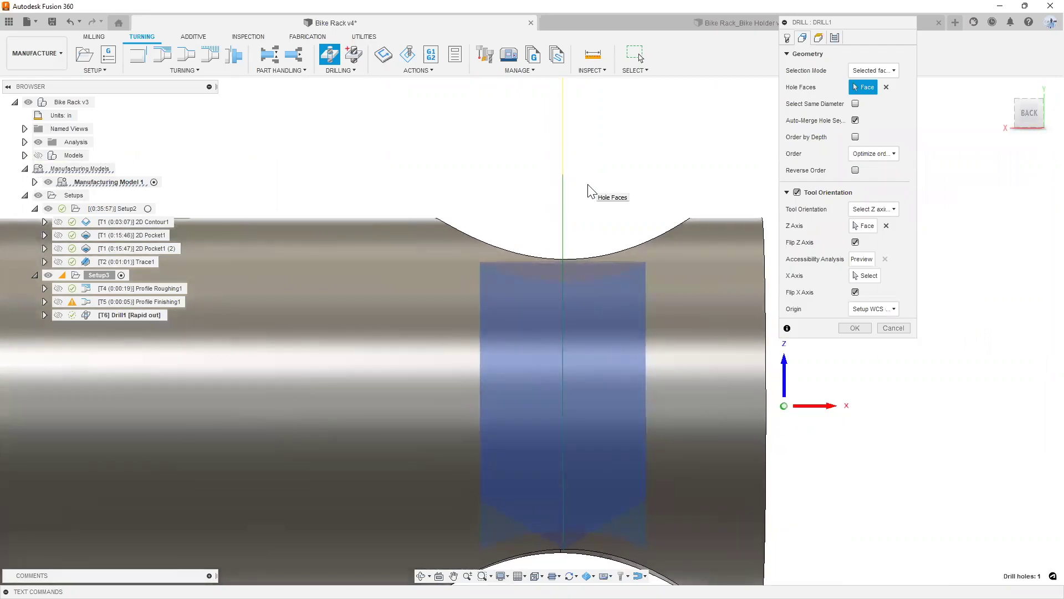
pyautogui.keyDown('shift'); pyautogui.moveTo(592, 197); pyautogui.dragTo(631, 189, button='middle'); pyautogui.keyUp('shift')
# - Set the drill operation's Top Height offset to .15 in from Hole top, checking the preview from the back view
pyautogui.click(819, 38)
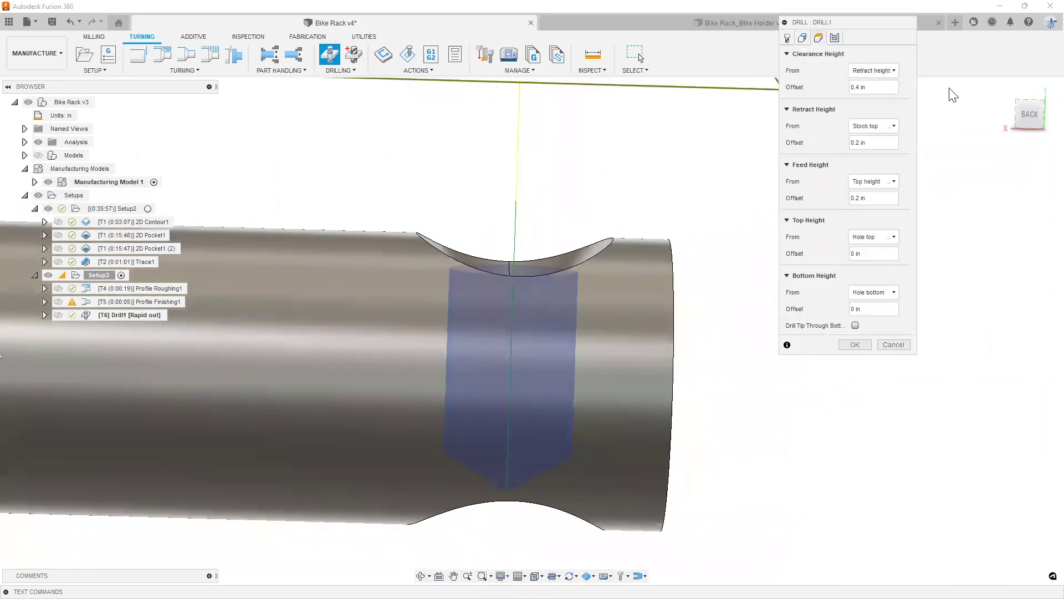
pyautogui.click(1029, 114)
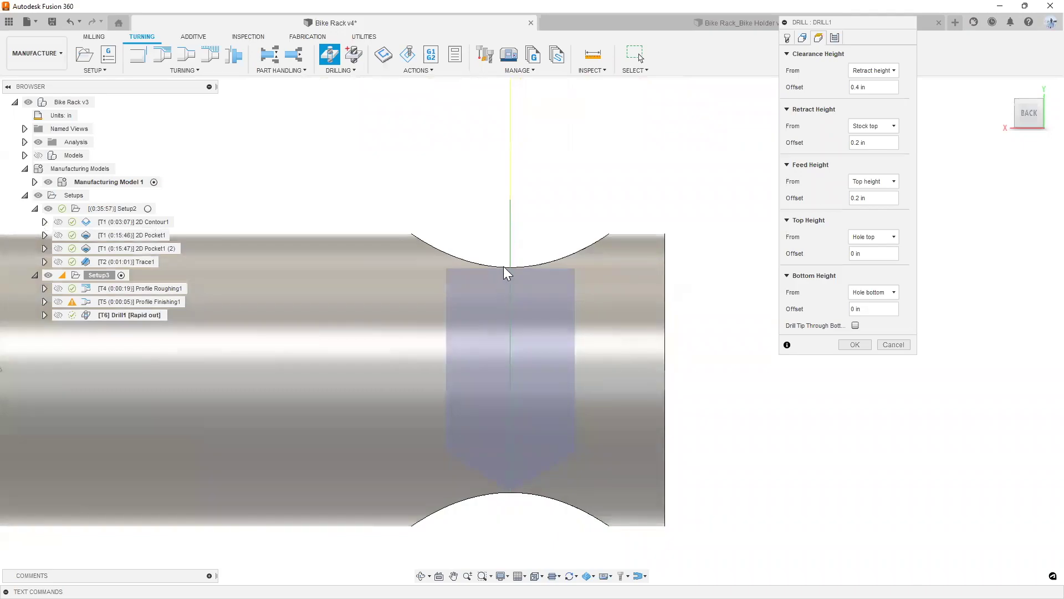
pyautogui.scroll(2, 502, 277)
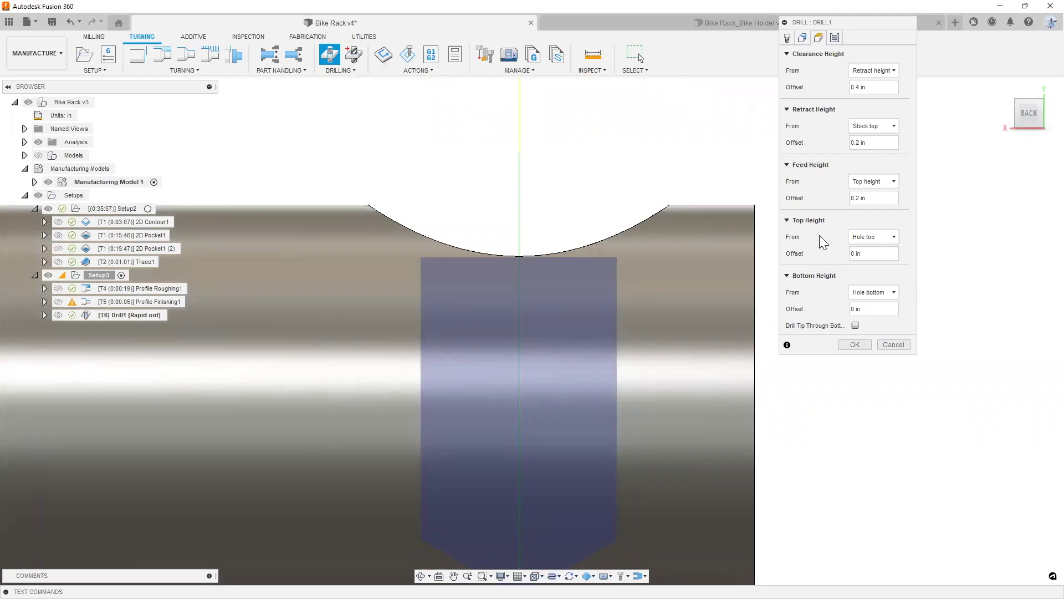
pyautogui.click(872, 254)
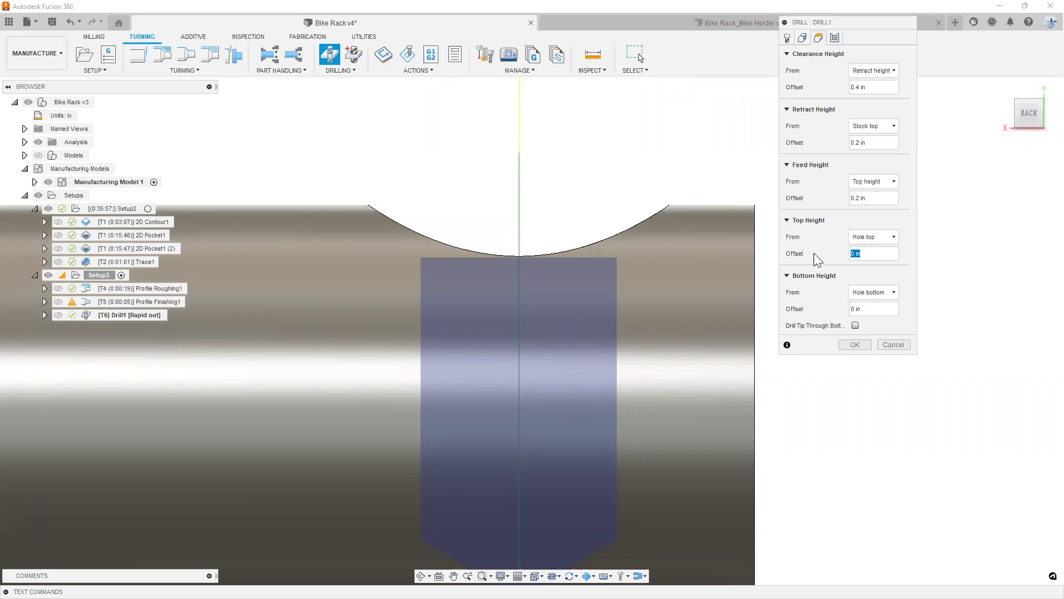
pyautogui.write('-15')
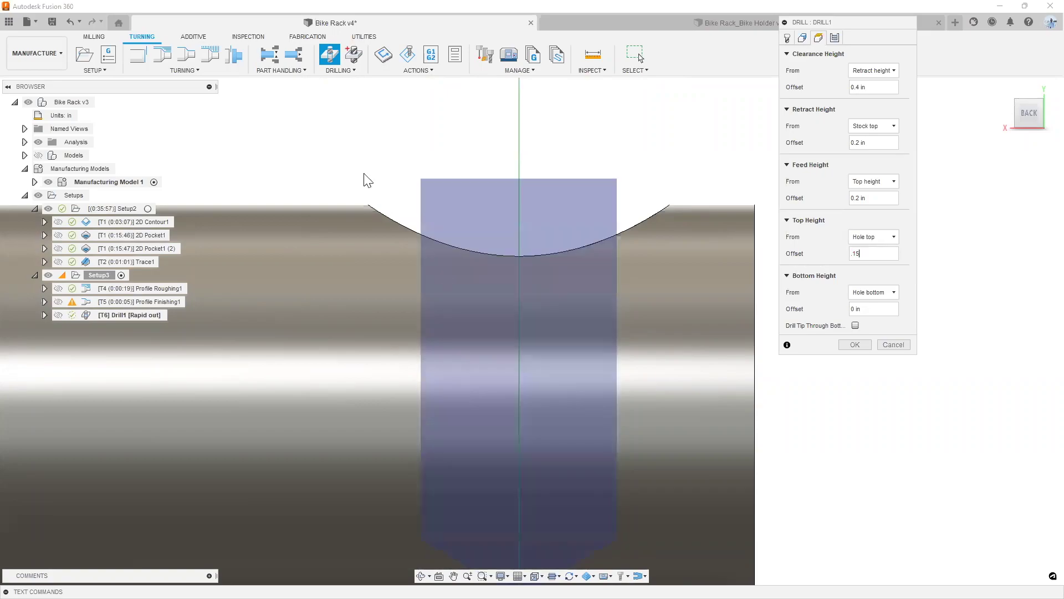
pyautogui.scroll(2, 363, 178)
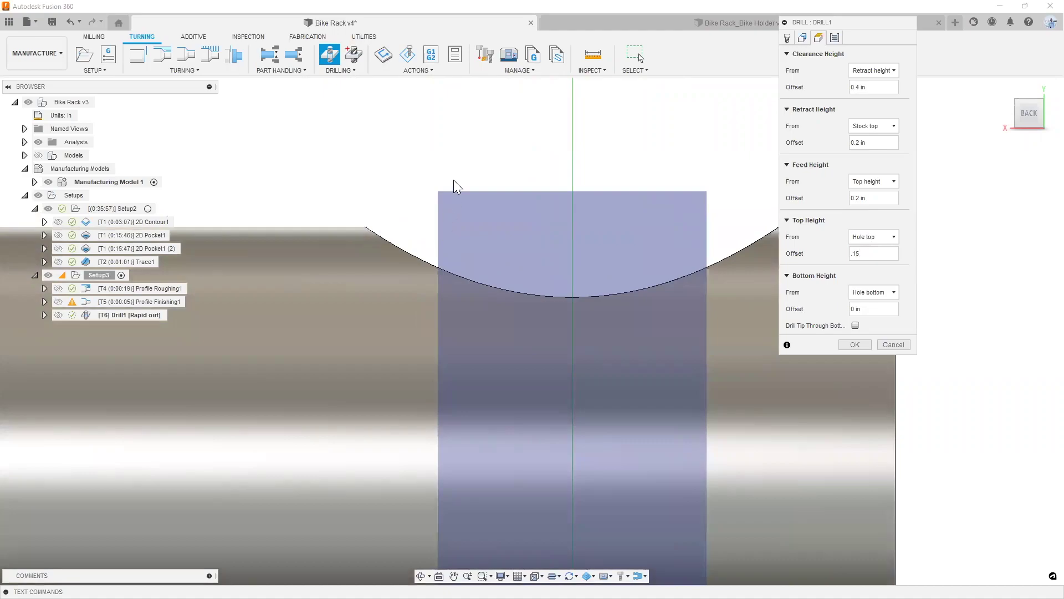
pyautogui.scroll(-3, 416, 251)
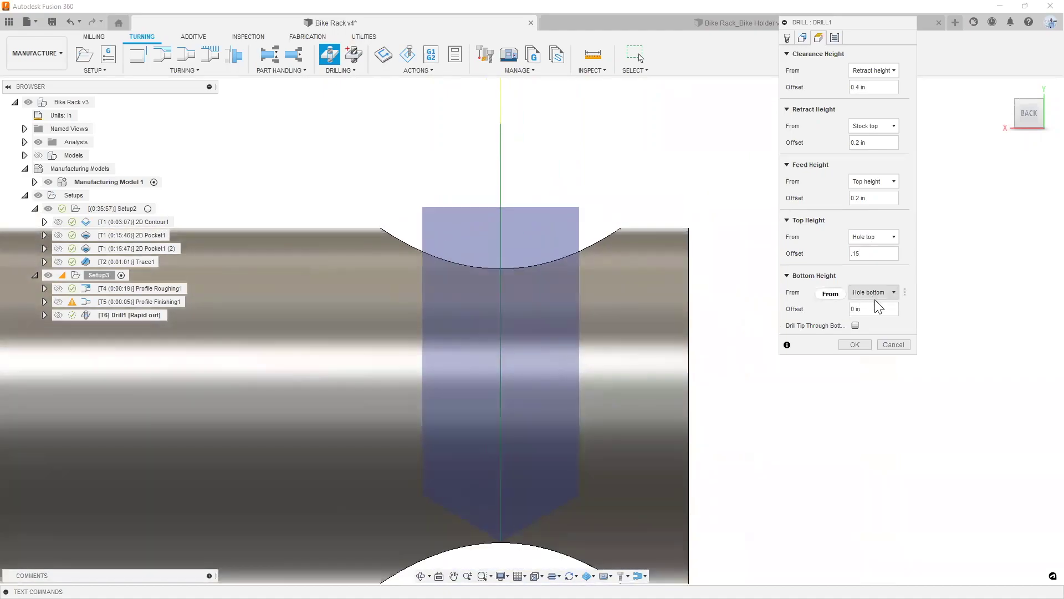
# - Enable Drill Tip Through Bottom for the drill operation and set the Break-Through Depth to .15 in
pyautogui.scroll(-3, 550, 244)
pyautogui.scroll(5, 503, 408)
pyautogui.scroll(-2, 476, 268)
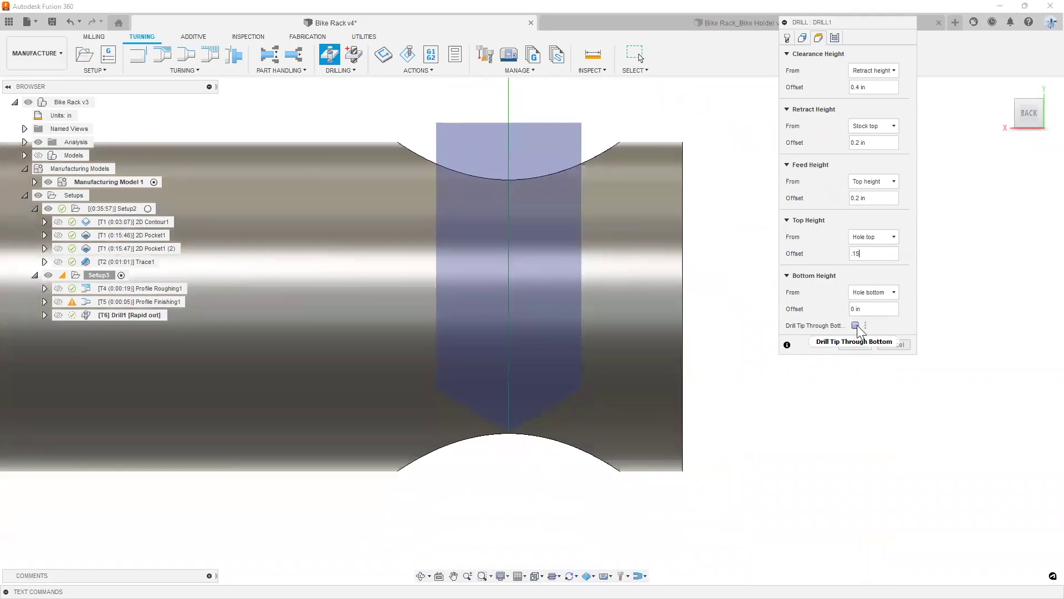
pyautogui.click(855, 325)
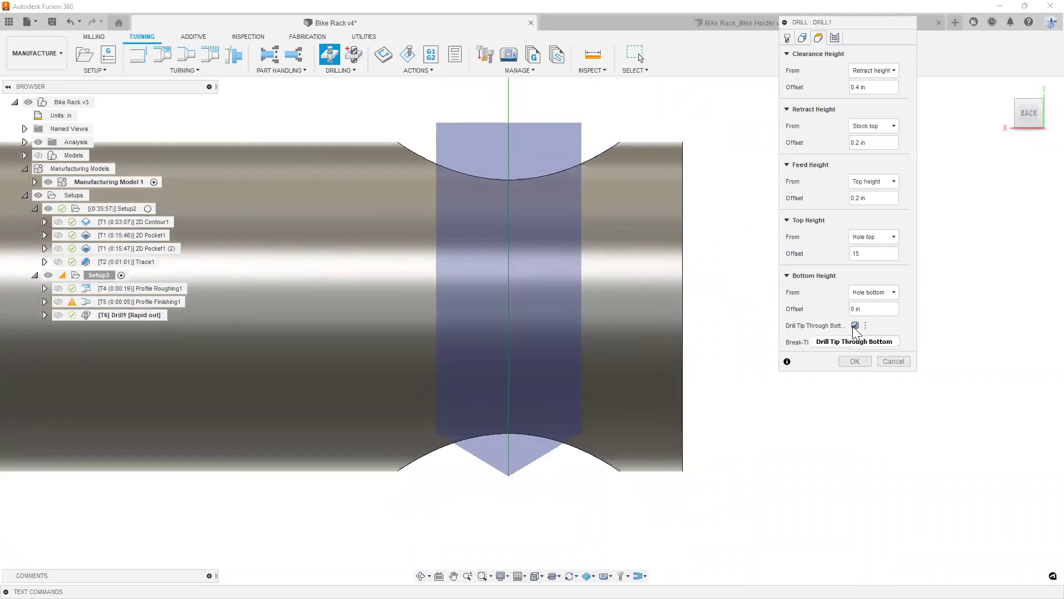
pyautogui.moveTo(867, 343); pyautogui.dragTo(843, 344)
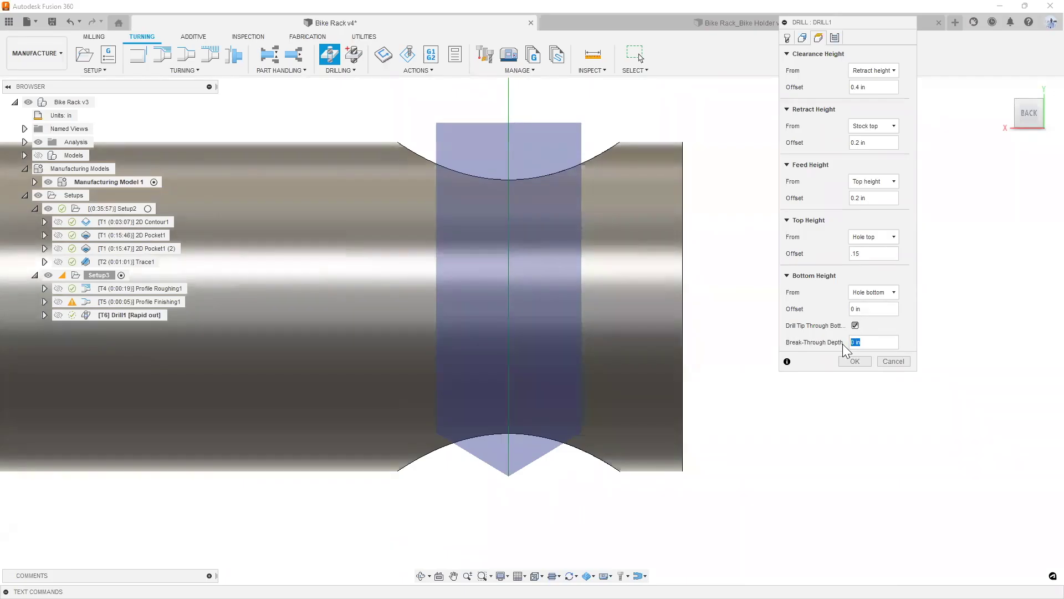
pyautogui.write('.15')
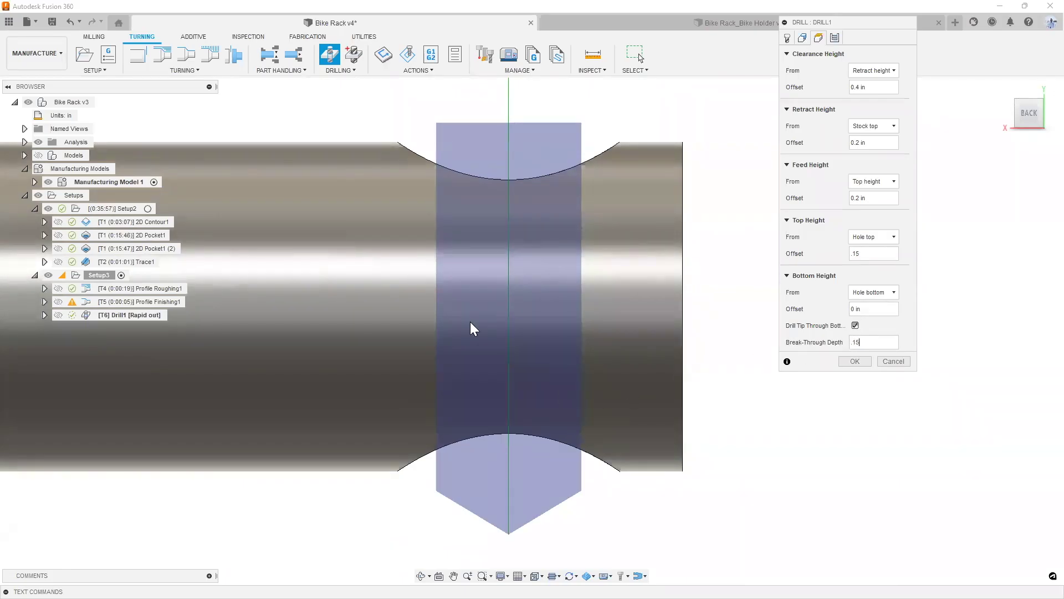
# - Examine the drill preview's entry and break-through at the pin's cross hole from several angles
pyautogui.scroll(3, 506, 532)
pyautogui.scroll(-5, 494, 448)
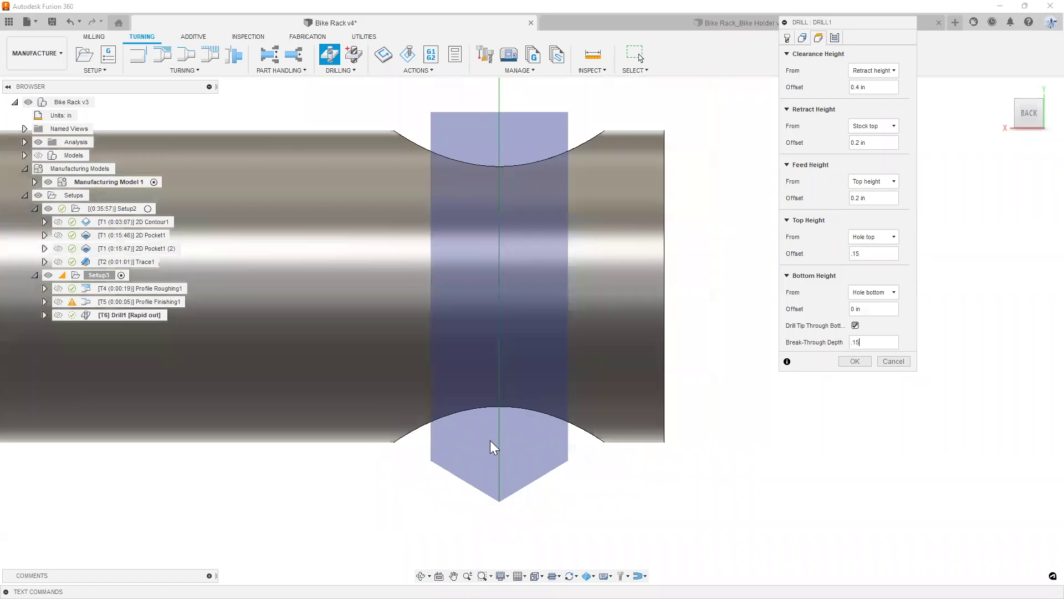
pyautogui.keyDown('shift'); pyautogui.moveTo(499, 442); pyautogui.dragTo(516, 385, button='middle'); pyautogui.keyUp('shift')
pyautogui.scroll(2, 494, 276)
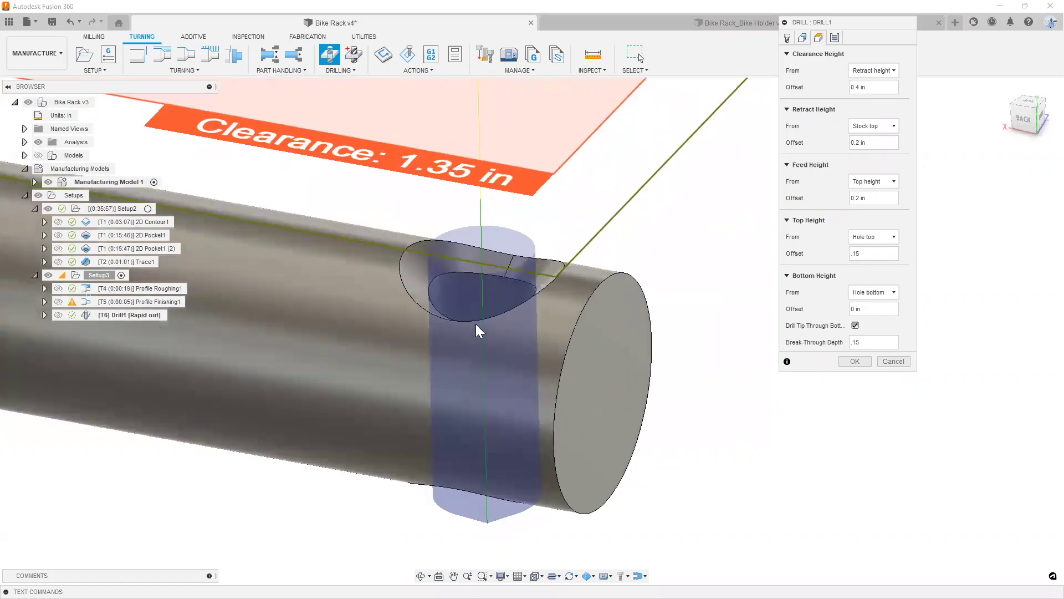
pyautogui.scroll(3, 518, 233)
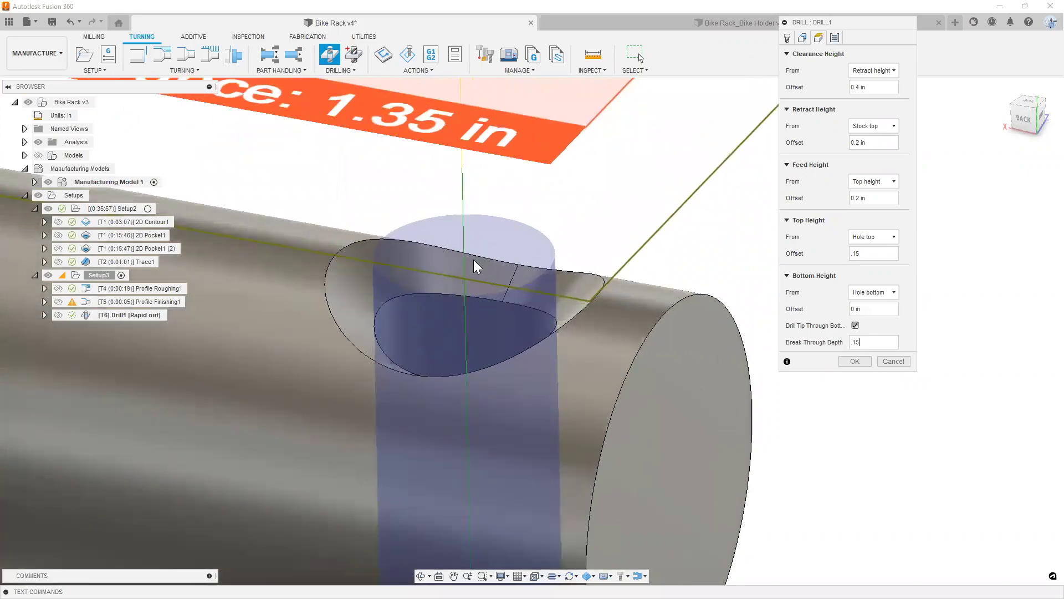
pyautogui.scroll(-1, 463, 318)
pyautogui.keyDown('shift'); pyautogui.moveTo(501, 292); pyautogui.dragTo(487, 320, button='middle'); pyautogui.keyUp('shift')
pyautogui.scroll(1, 478, 418)
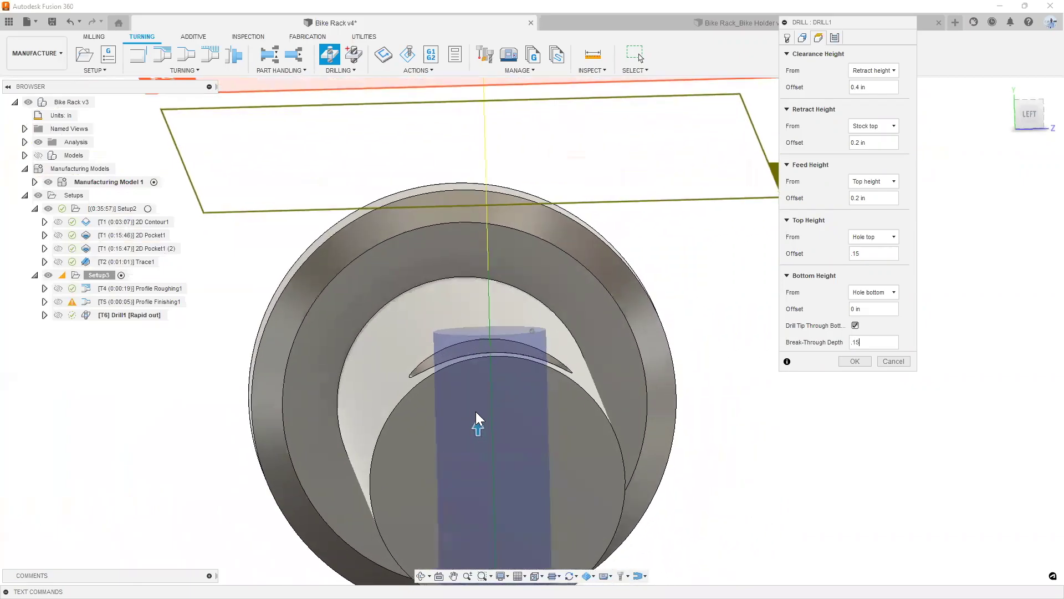
pyautogui.keyDown('shift'); pyautogui.moveTo(502, 377); pyautogui.dragTo(403, 331, button='middle'); pyautogui.keyUp('shift')
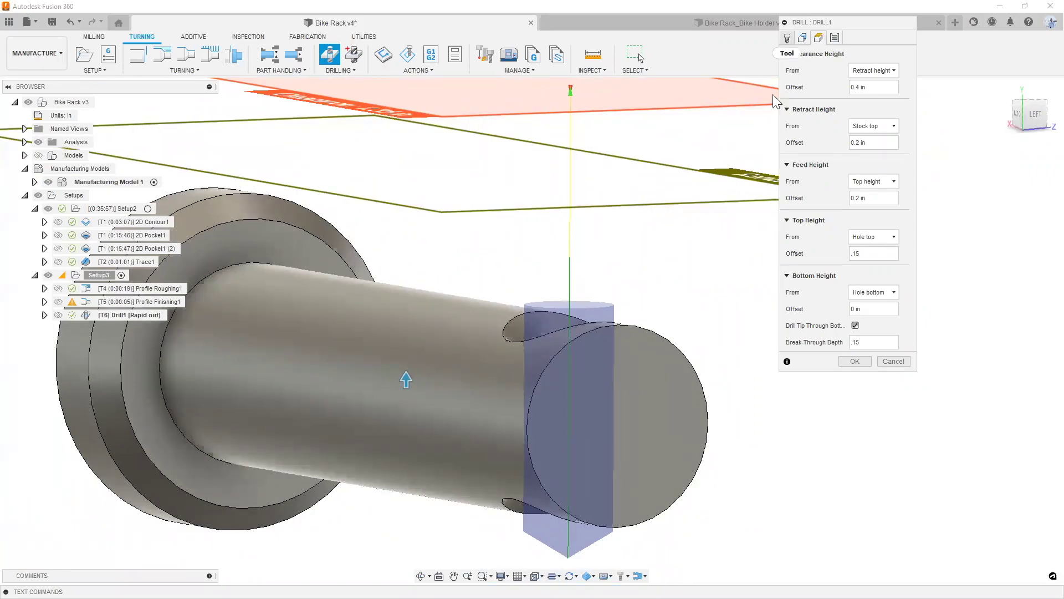
pyautogui.keyDown('shift'); pyautogui.moveTo(546, 404); pyautogui.dragTo(571, 381, button='middle'); pyautogui.keyUp('shift')
pyautogui.scroll(3, 571, 381)
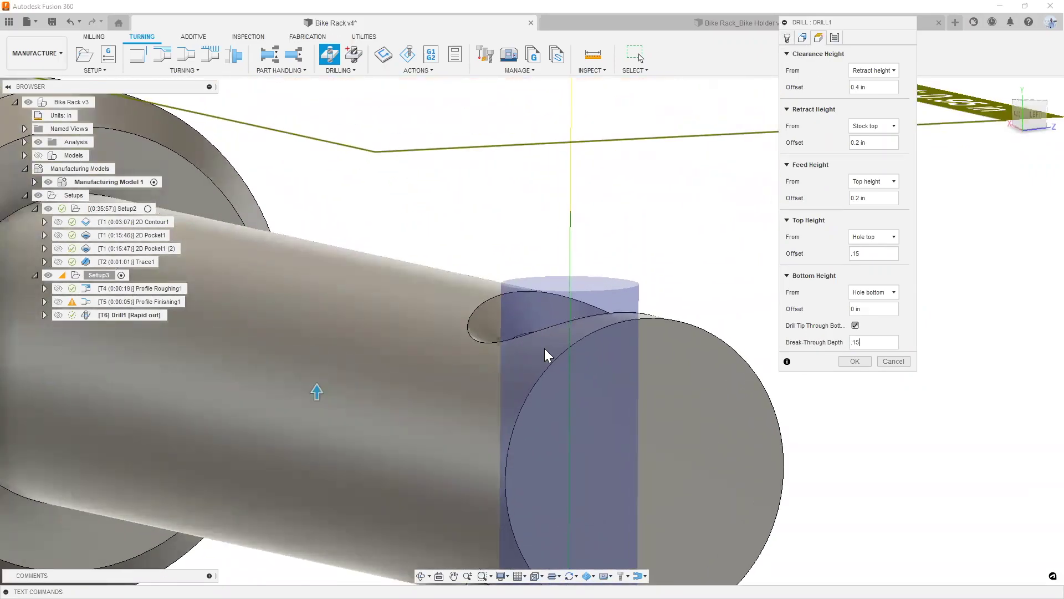
pyautogui.scroll(-5, 544, 348)
pyautogui.keyDown('shift'); pyautogui.moveTo(572, 342); pyautogui.dragTo(576, 344, button='middle'); pyautogui.keyUp('shift')
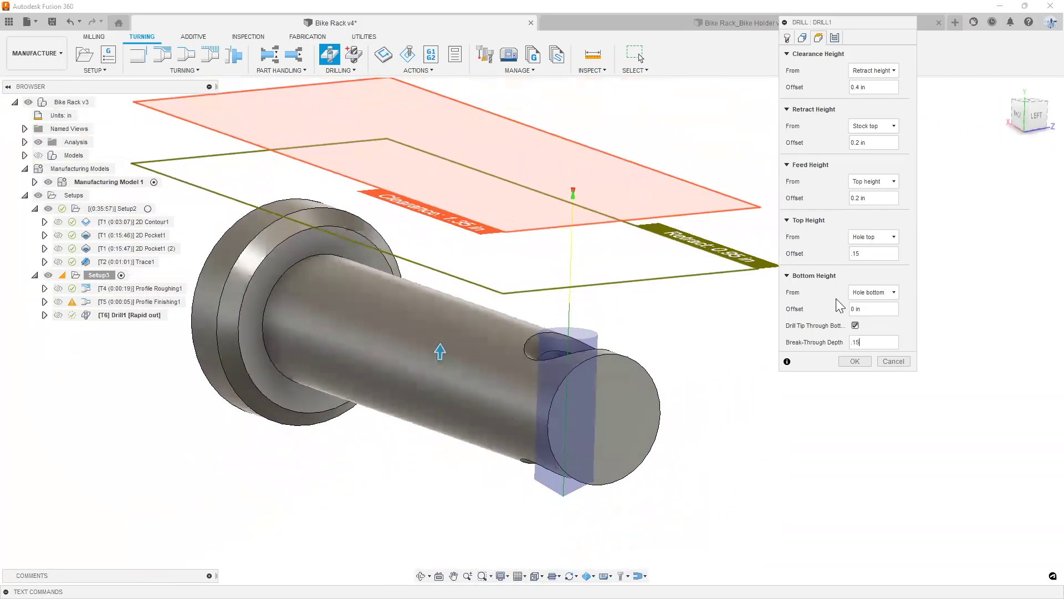
# - Set the drilling cycle type to Chip breaking - partial retract, keeping the default pecking values, and accept the drill operation
pyautogui.click(835, 37)
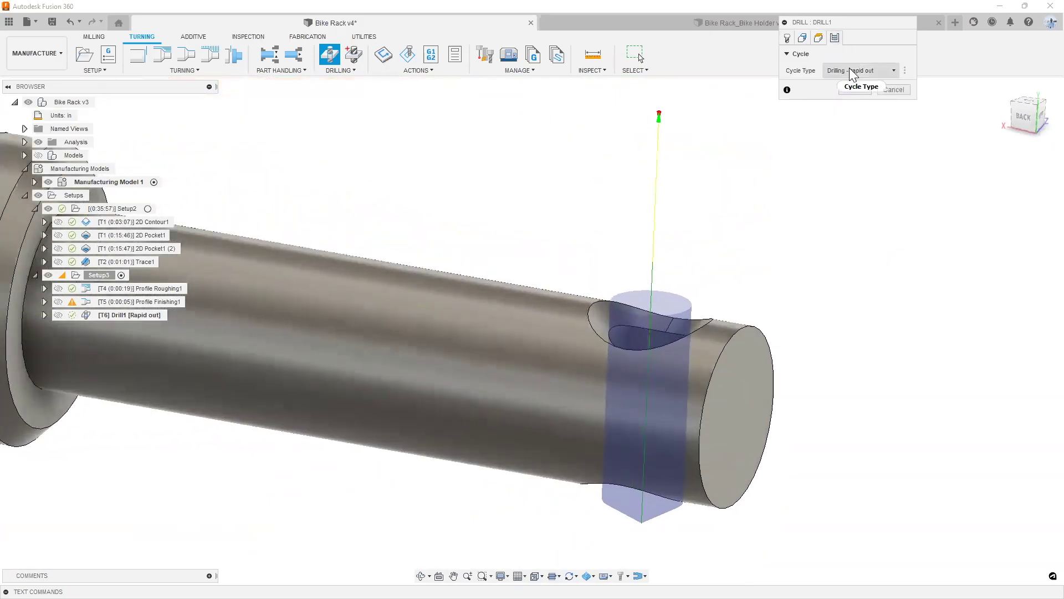
pyautogui.click(852, 72)
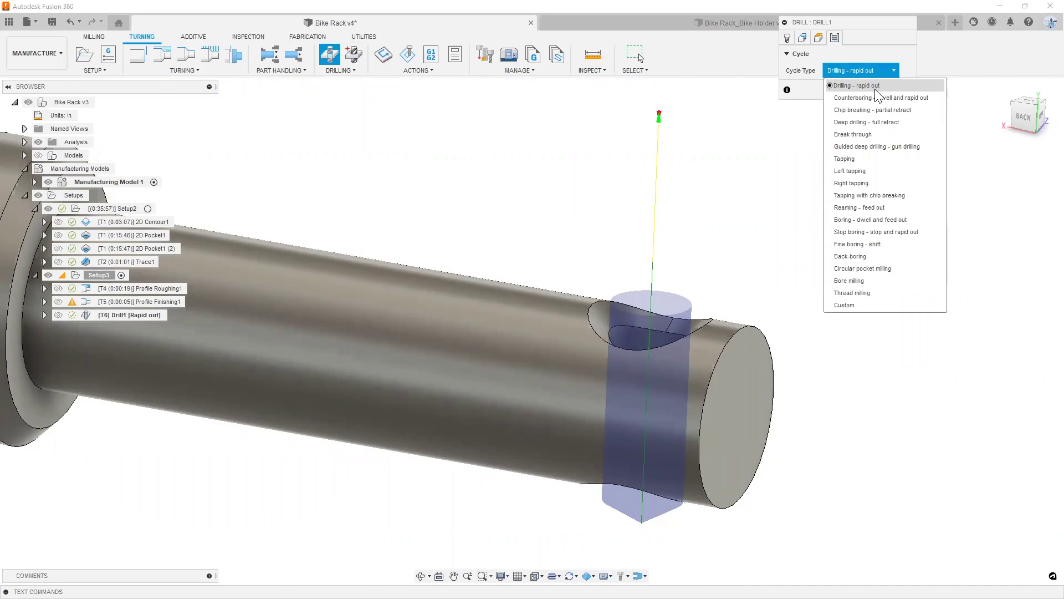
pyautogui.click(874, 110)
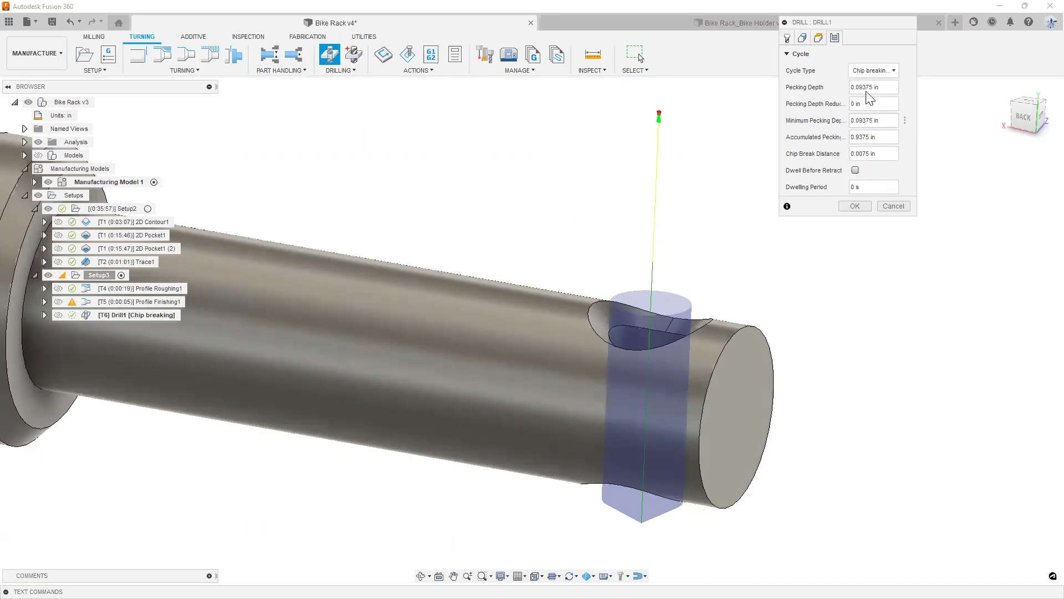
pyautogui.click(883, 70)
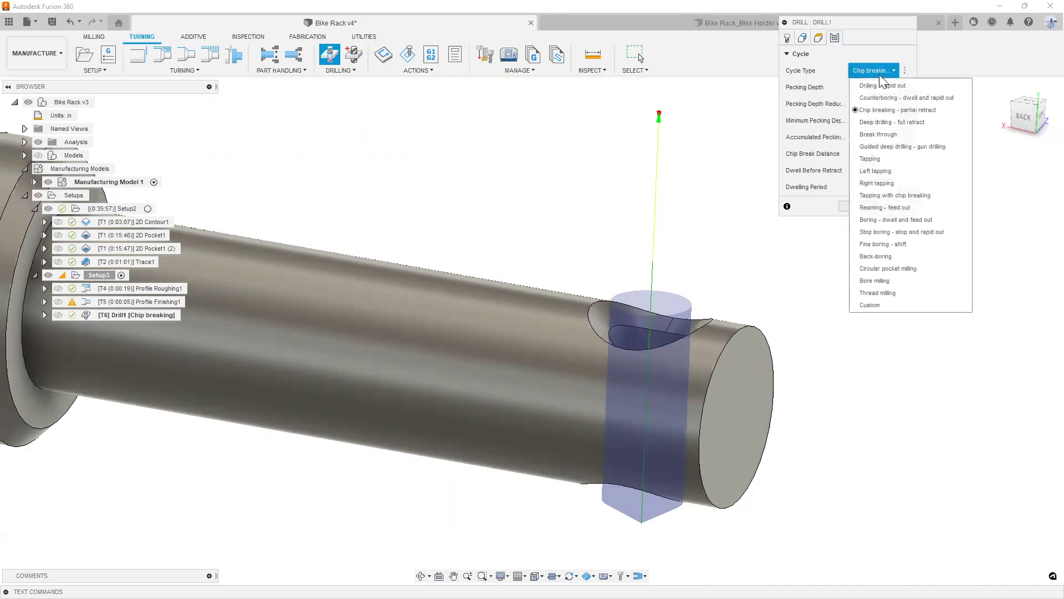
pyautogui.click(917, 110)
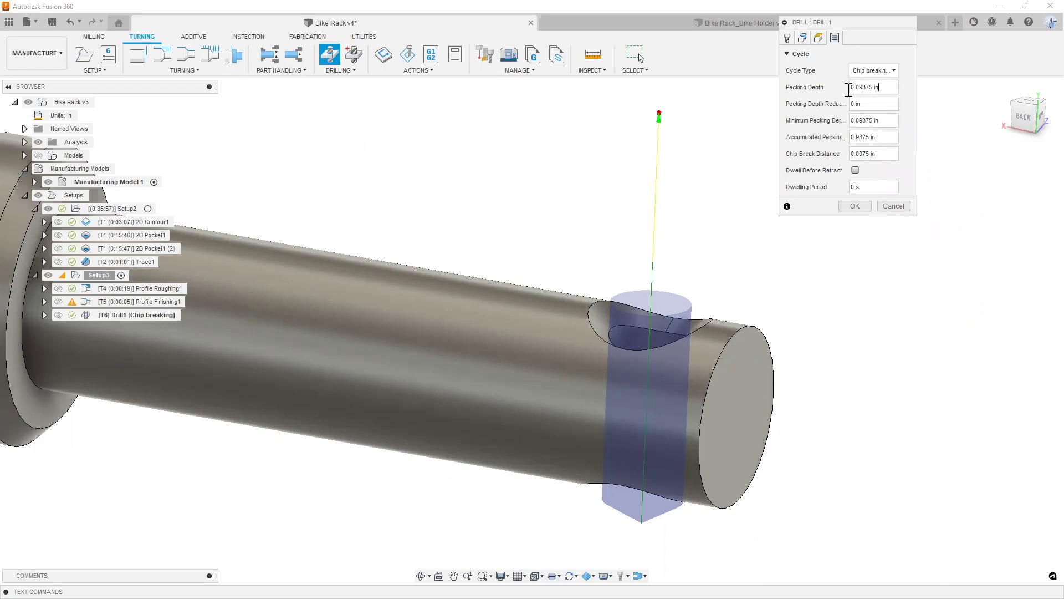
pyautogui.moveTo(886, 90); pyautogui.dragTo(835, 97)
pyautogui.click(857, 190)
pyautogui.click(855, 206)
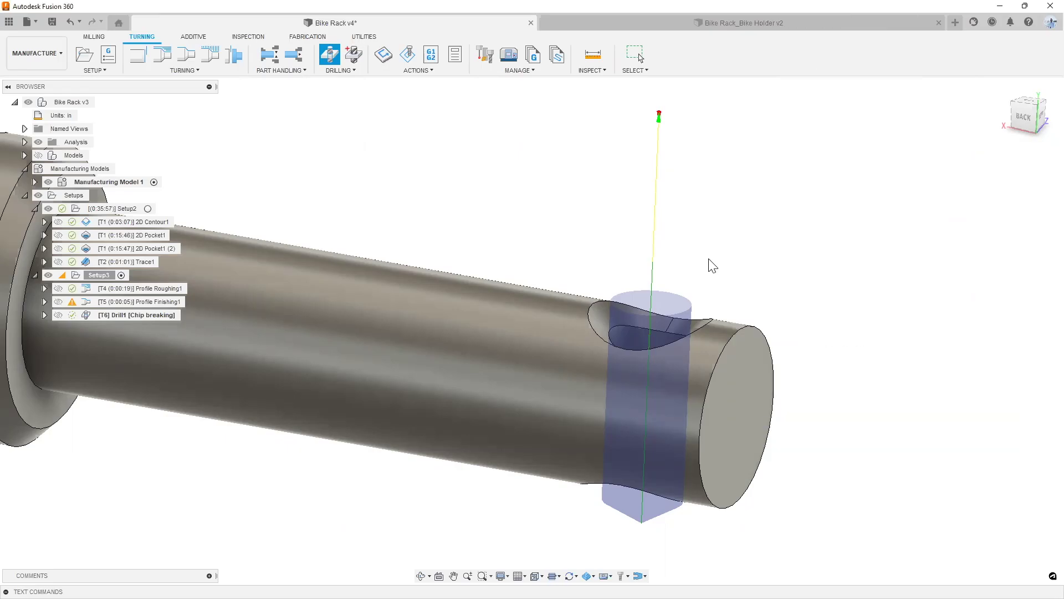
# - Review the chip-breaking drill toolpath and the tool's position over the pin's cross hole
pyautogui.click(142, 262)
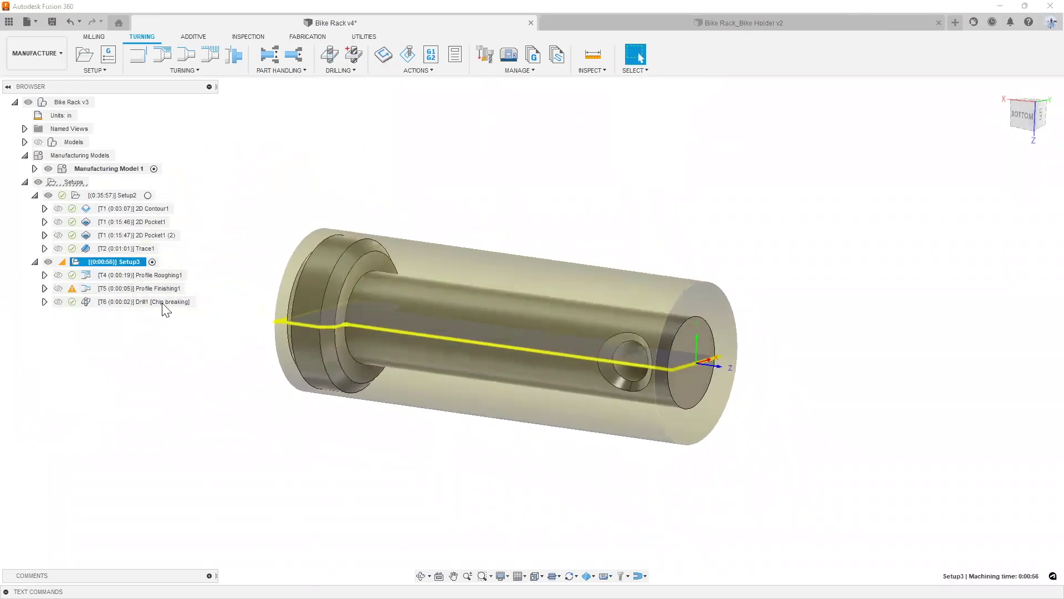
pyautogui.click(163, 301)
pyautogui.moveTo(730, 389); pyautogui.dragTo(619, 368, button='middle')
pyautogui.scroll(3, 594, 370)
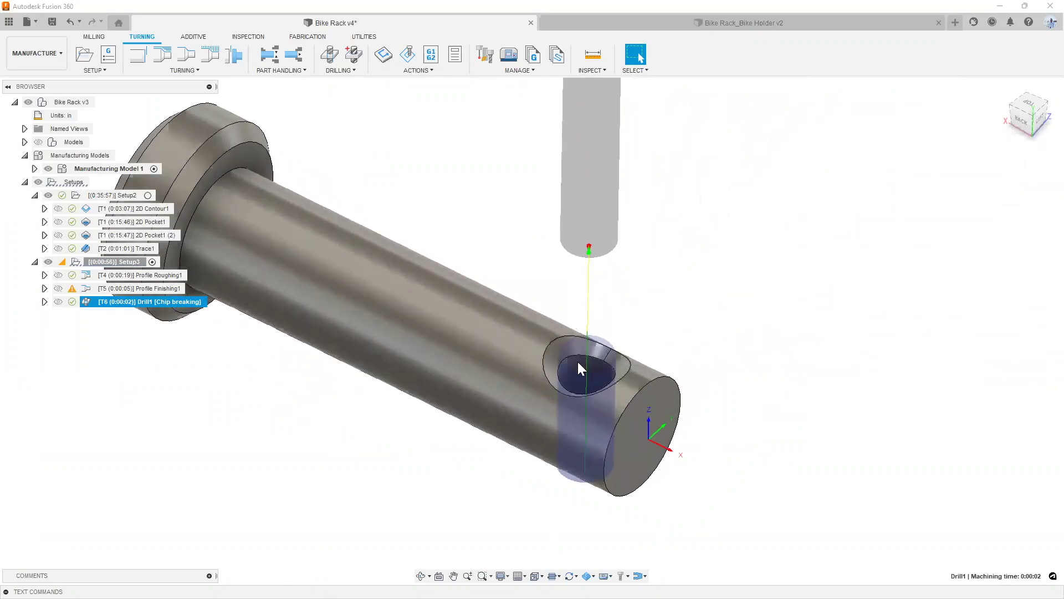
pyautogui.keyDown('shift'); pyautogui.moveTo(582, 397); pyautogui.dragTo(591, 404, button='middle'); pyautogui.keyUp('shift')
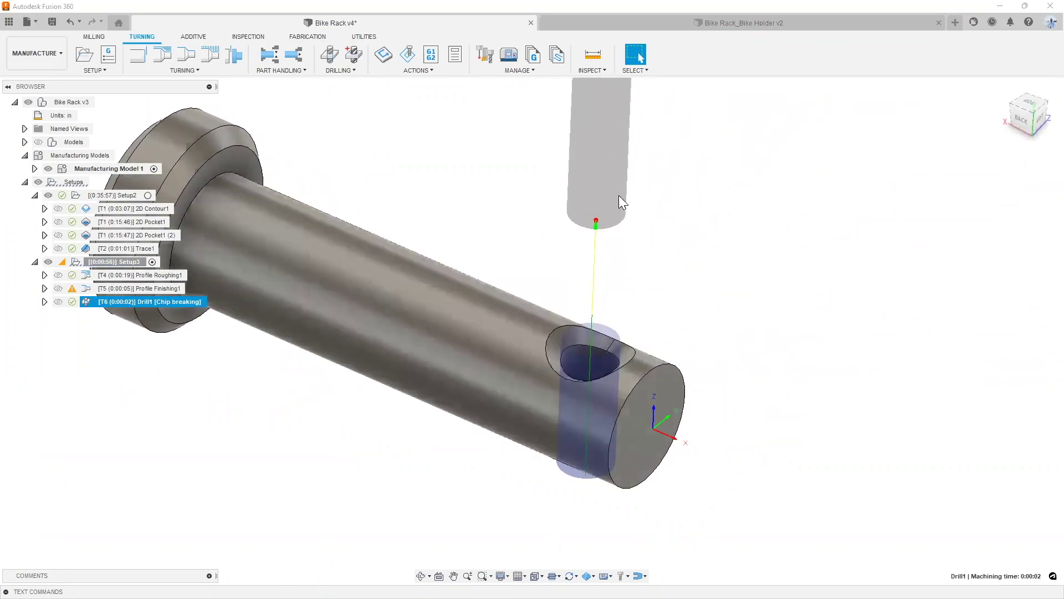
pyautogui.scroll(-3, 552, 338)
pyautogui.keyDown('shift'); pyautogui.moveTo(552, 338); pyautogui.dragTo(543, 255, button='middle'); pyautogui.keyUp('shift')
pyautogui.click(543, 255)
pyautogui.press('F6')
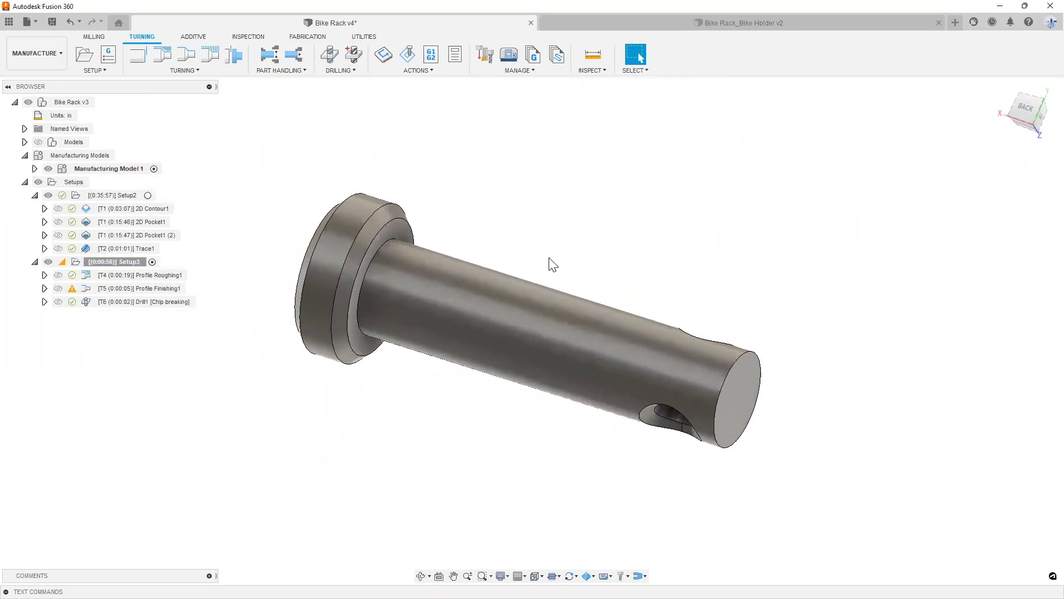
# - Examine the countersunk edge of the pin's cross hole and look for a suitable machining operation
pyautogui.keyDown('shift'); pyautogui.moveTo(557, 249); pyautogui.dragTo(577, 273, button='middle'); pyautogui.keyUp('shift')
pyautogui.moveTo(654, 316)
pyautogui.keyDown('shift'); pyautogui.mouseDown(button='middle')
pyautogui.moveTo(683, 377)
pyautogui.moveTo(630, 352)
pyautogui.moveTo(682, 405)
pyautogui.moveTo(669, 315)
pyautogui.mouseUp(button='middle'); pyautogui.keyUp('shift')
pyautogui.scroll(5, 683, 377)
pyautogui.scroll(2, 668, 314)
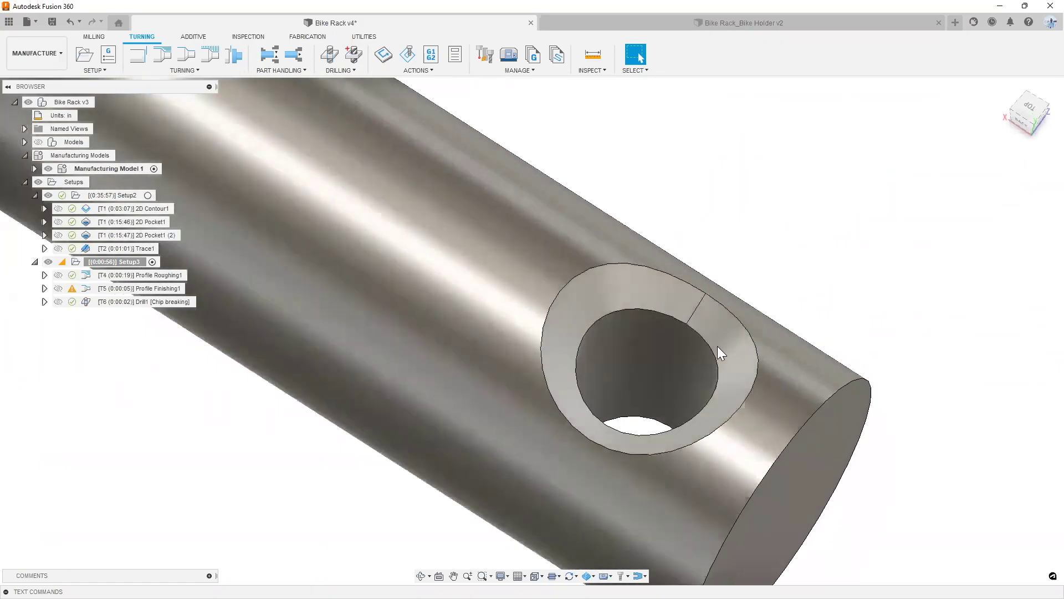
pyautogui.keyDown('shift'); pyautogui.moveTo(588, 309); pyautogui.dragTo(392, 207, button='middle'); pyautogui.keyUp('shift')
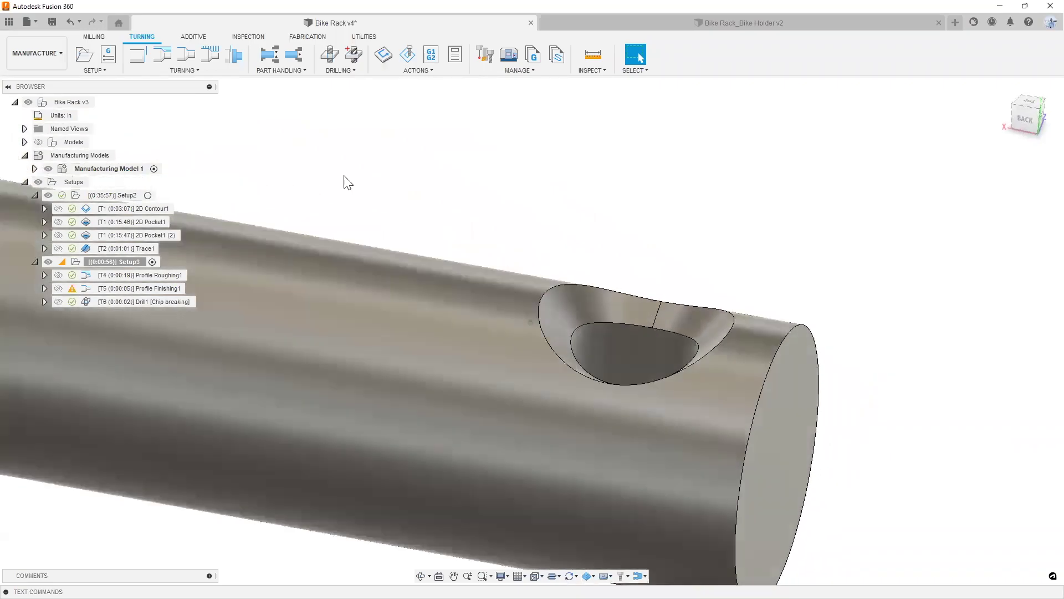
pyautogui.click(191, 71)
pyautogui.click(192, 72)
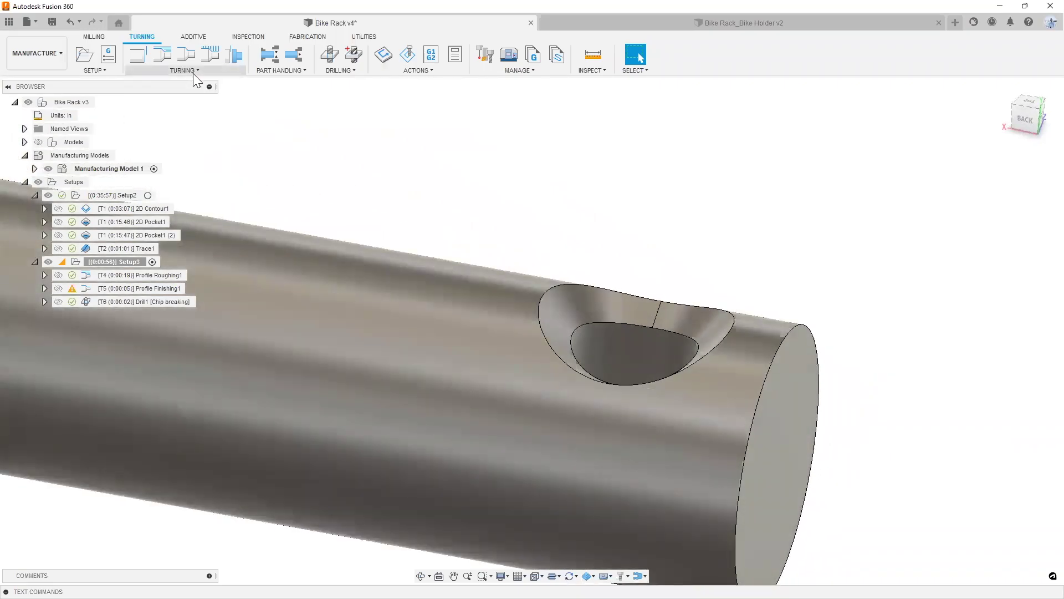
pyautogui.keyDown('shift'); pyautogui.moveTo(532, 235); pyautogui.dragTo(148, 276, button='middle'); pyautogui.keyUp('shift')
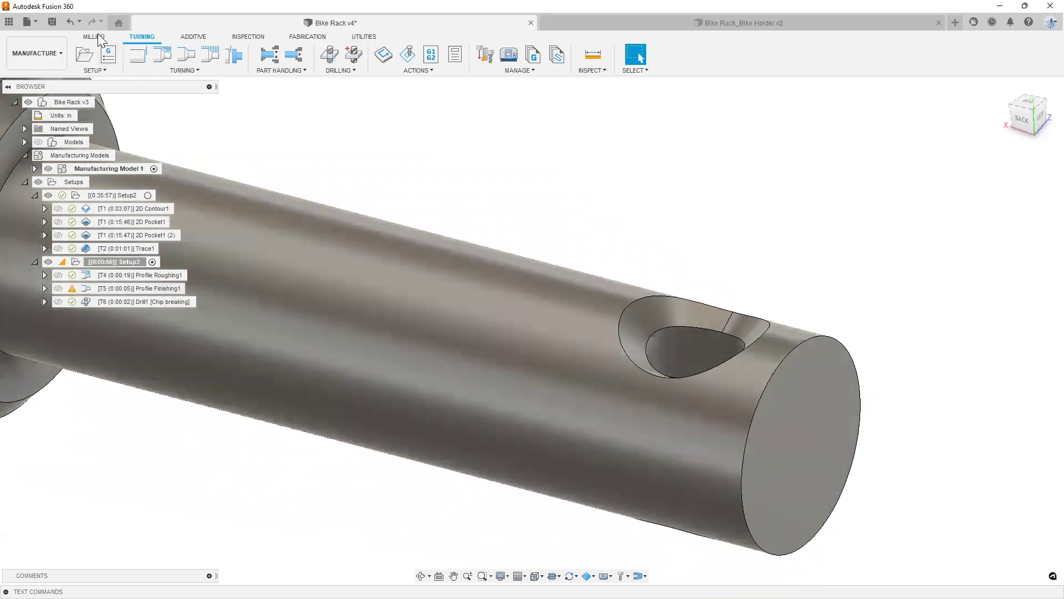
# - Start a 2D Trace milling operation in the pin's setup and check its assigned tool and geometry settings
pyautogui.click(95, 35)
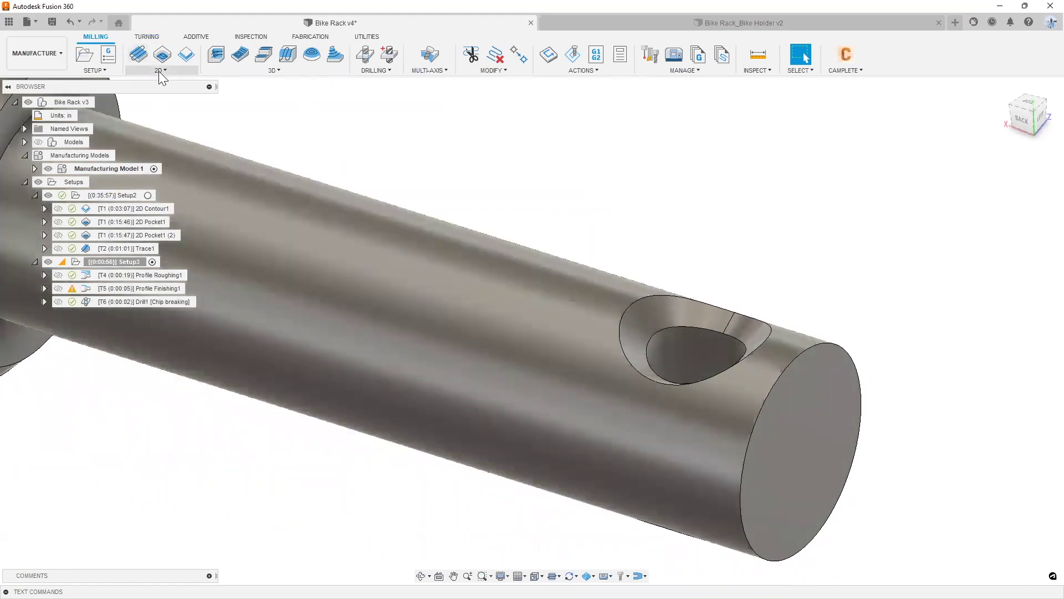
pyautogui.click(158, 70)
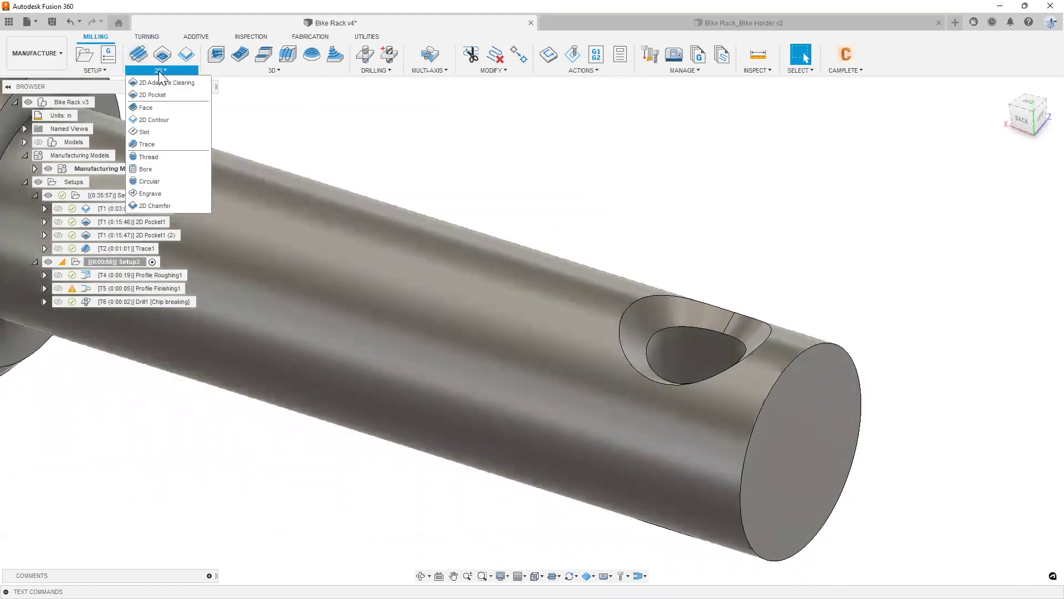
pyautogui.click(149, 144)
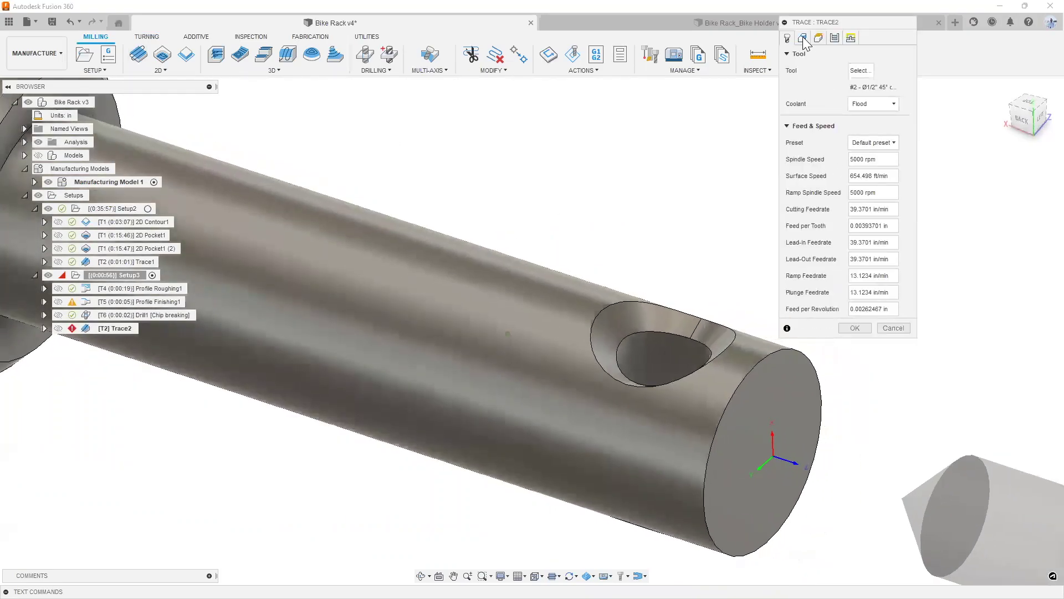
pyautogui.click(802, 38)
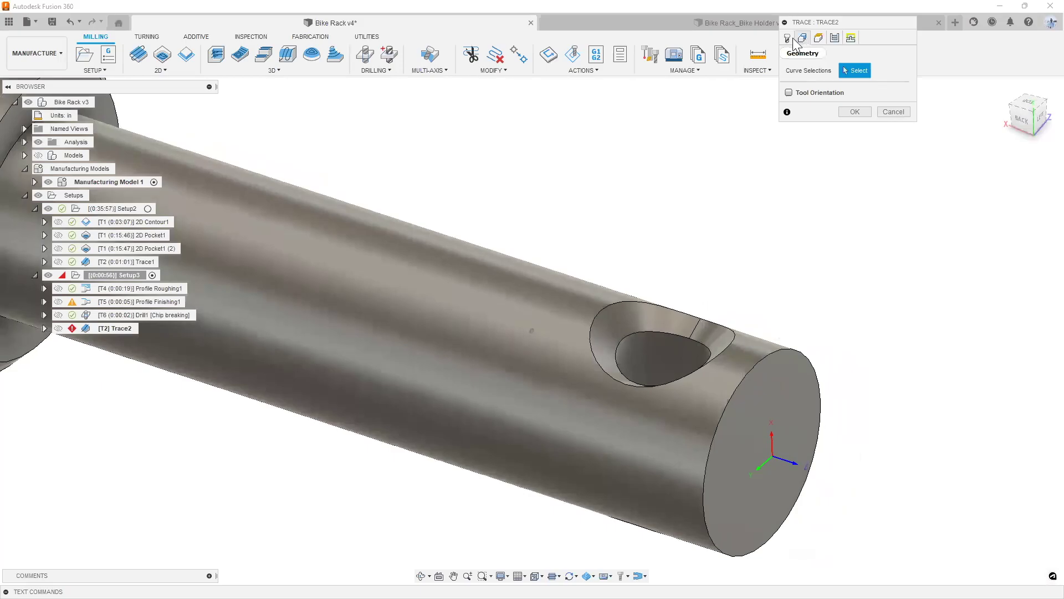
pyautogui.click(787, 38)
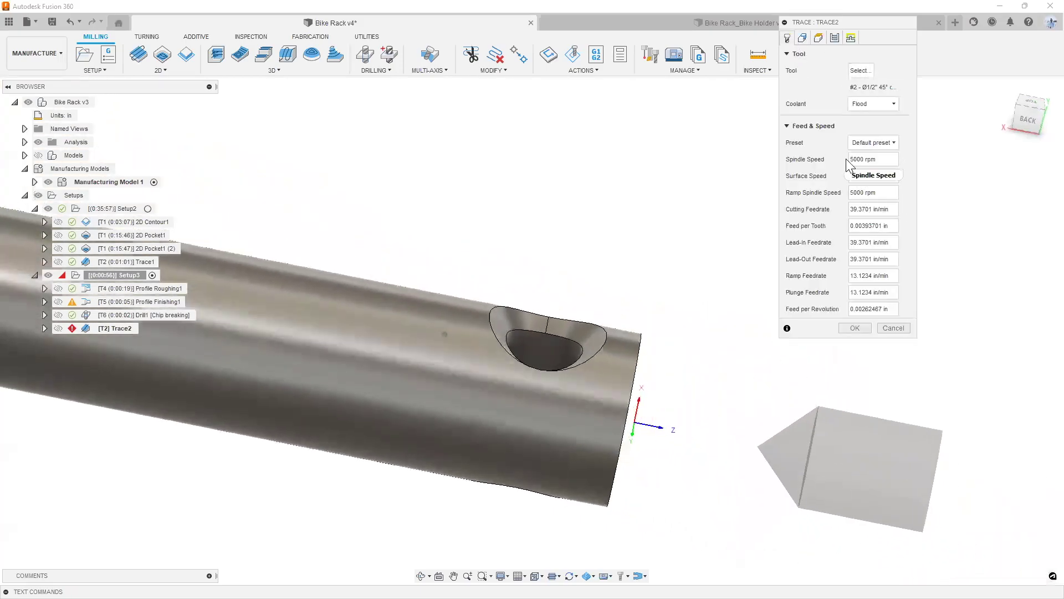
# - Orient the Trace tool by Z axis/plane & X axis, using the cross hole's inner face as Z and flipping the Z axis
pyautogui.click(803, 39)
pyautogui.click(788, 93)
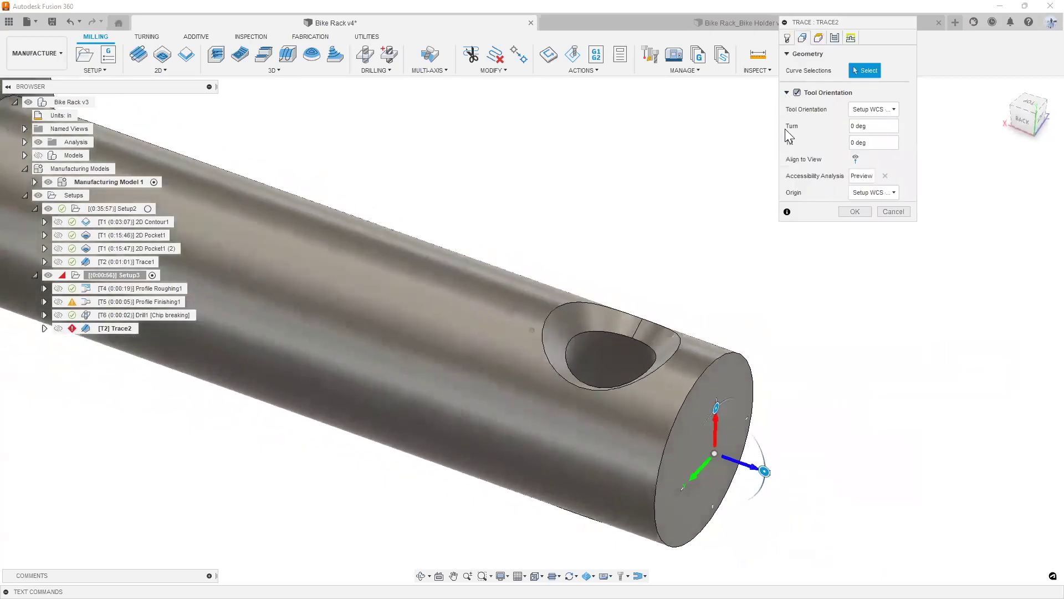
pyautogui.click(866, 112)
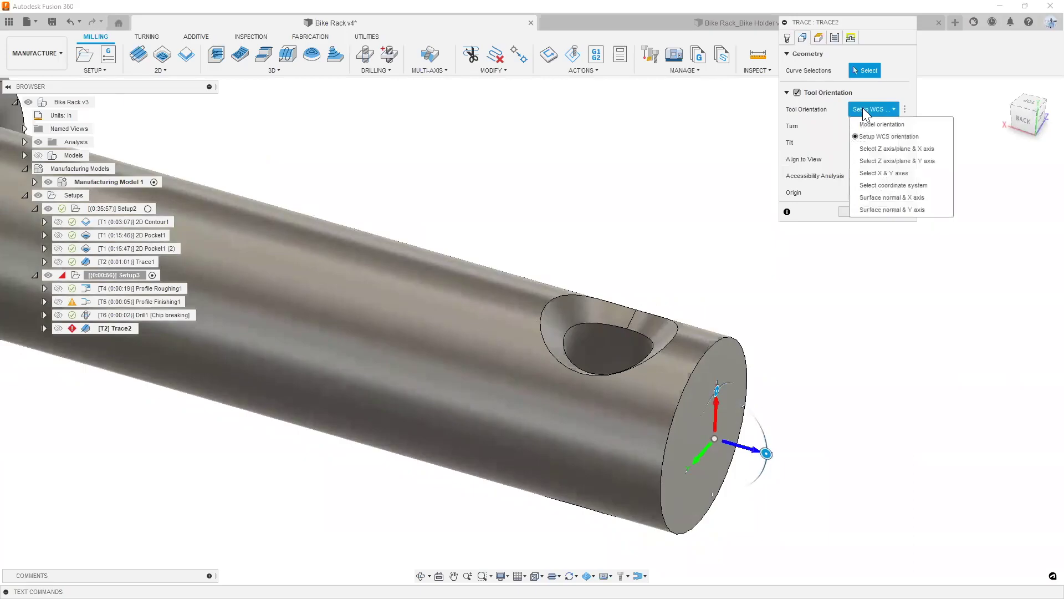
pyautogui.click(882, 148)
pyautogui.click(618, 350)
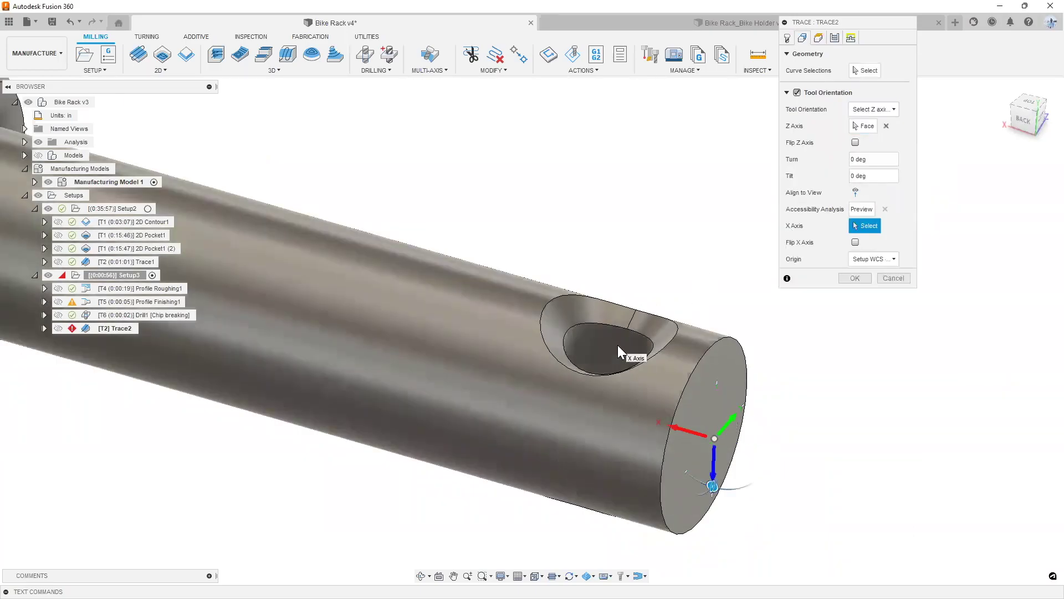
pyautogui.keyDown('shift'); pyautogui.moveTo(618, 345); pyautogui.dragTo(743, 368, button='middle'); pyautogui.keyUp('shift')
pyautogui.scroll(2, 718, 493)
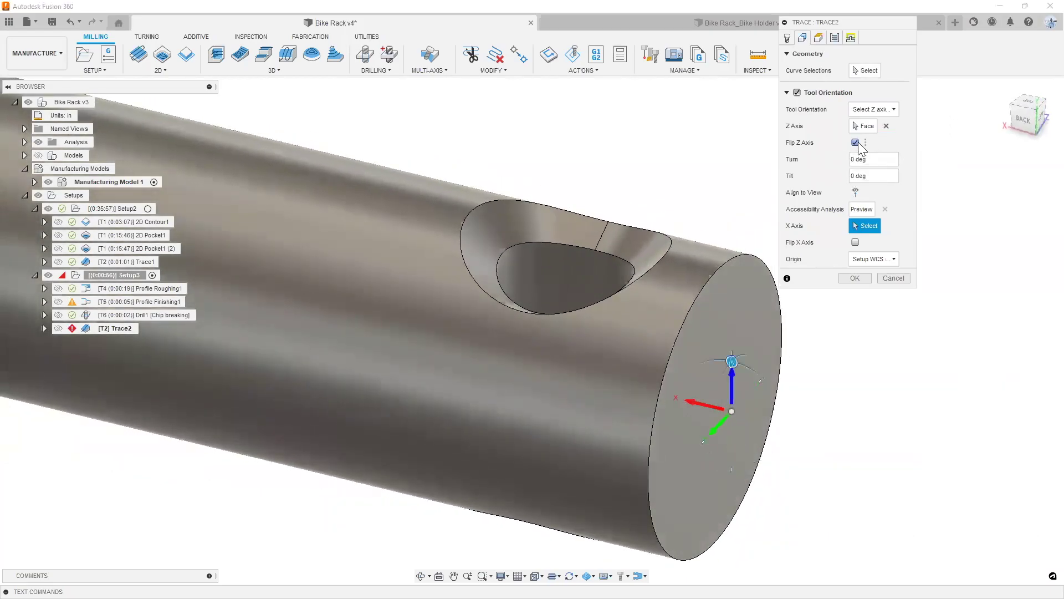
pyautogui.moveTo(726, 365); pyautogui.dragTo(724, 360, button='middle')
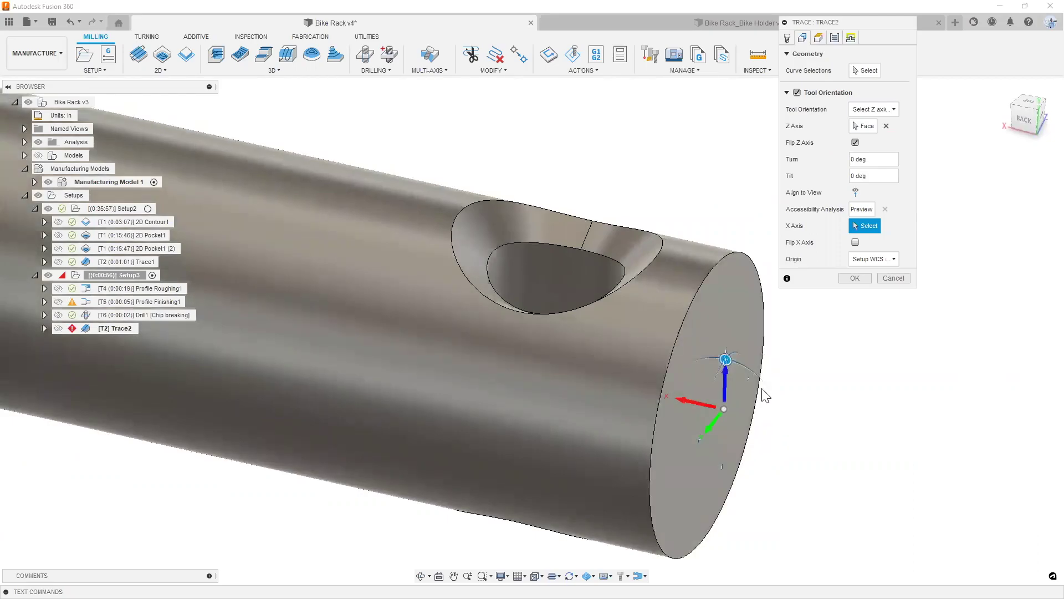
# - Flip the X axis of the Trace orientation and select the inner edge of the cross hole's countersink as the curve
pyautogui.keyDown('shift'); pyautogui.moveTo(739, 375); pyautogui.dragTo(794, 332, button='middle'); pyautogui.keyUp('shift')
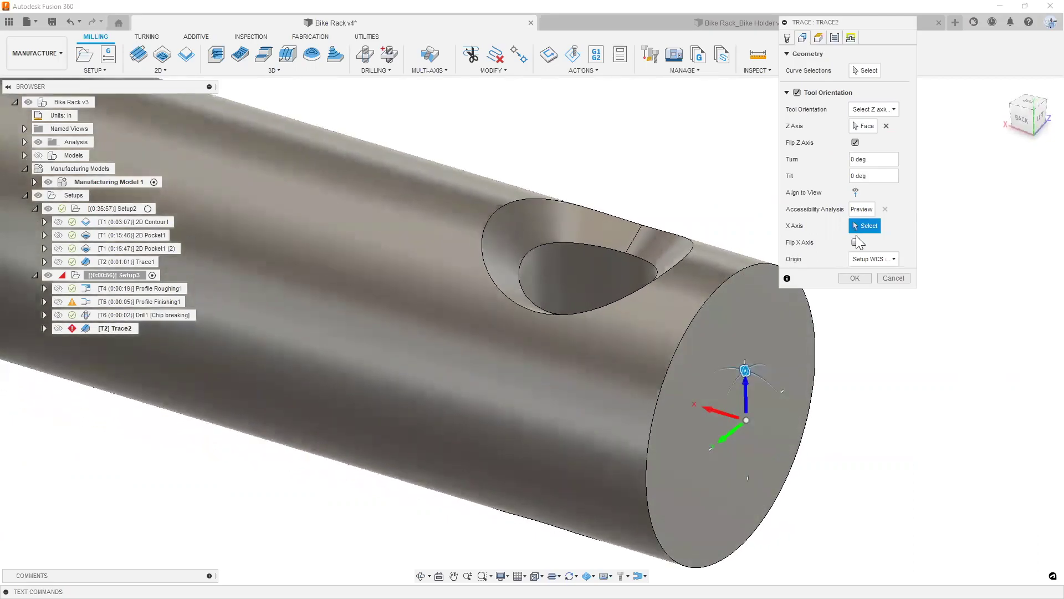
pyautogui.click(855, 242)
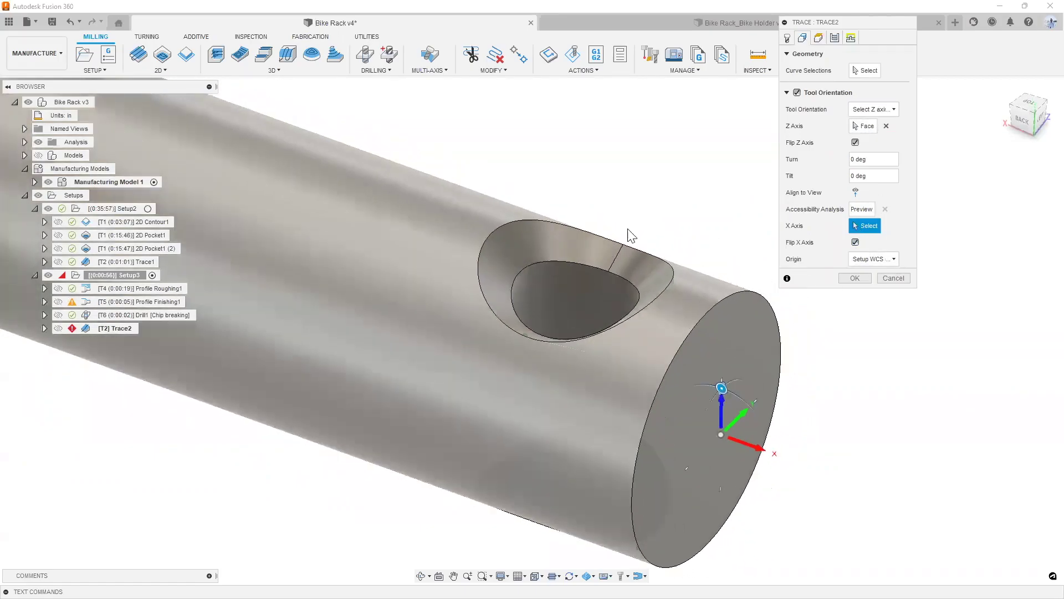
pyautogui.click(818, 37)
pyautogui.click(802, 37)
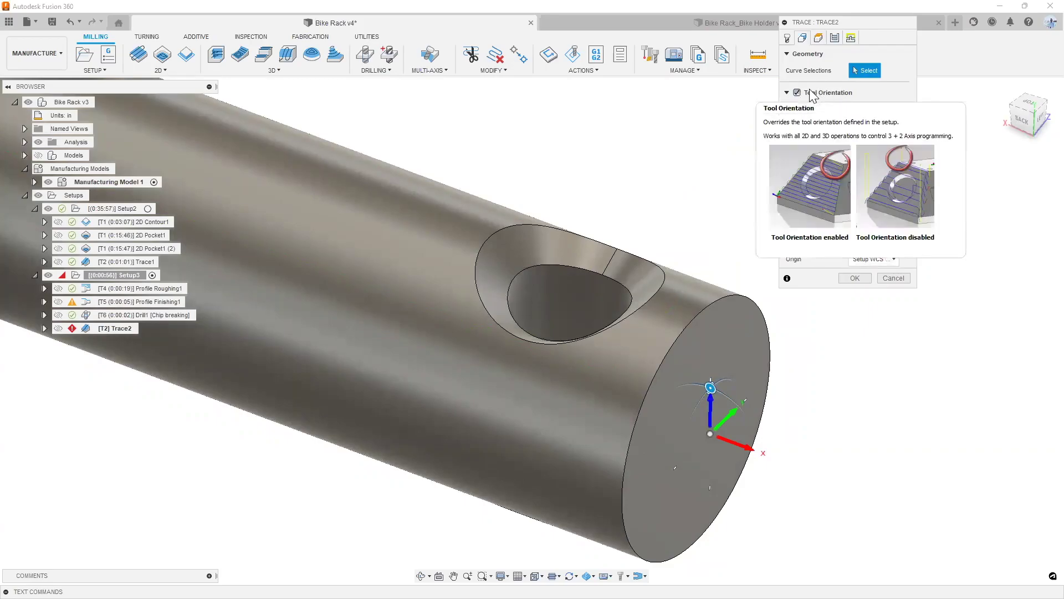
pyautogui.click(587, 262)
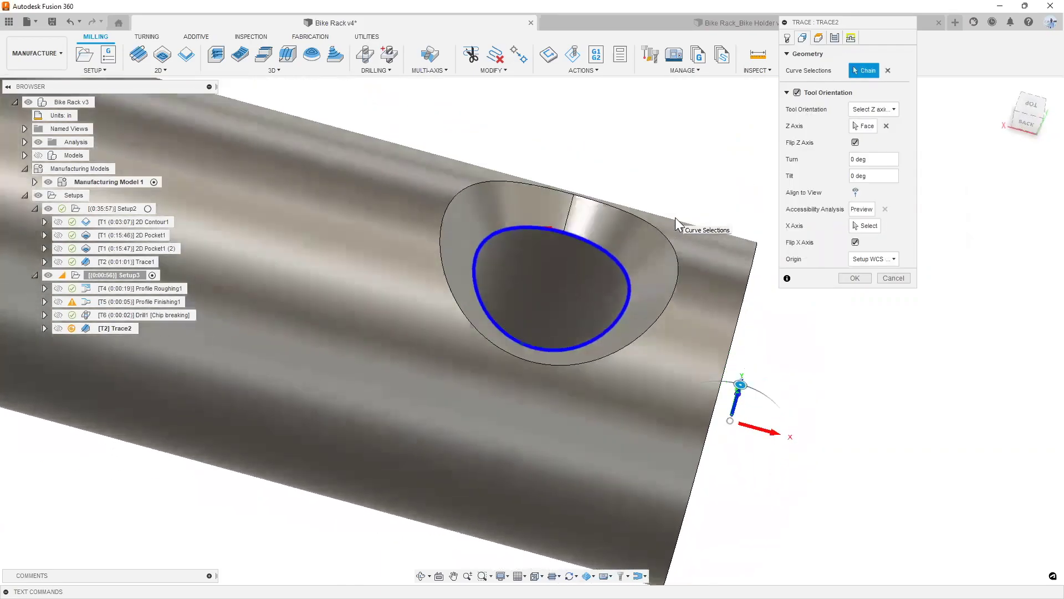
# - Check the Trace operation's heights, passes and linking settings, and generate its toolpath
pyautogui.click(819, 38)
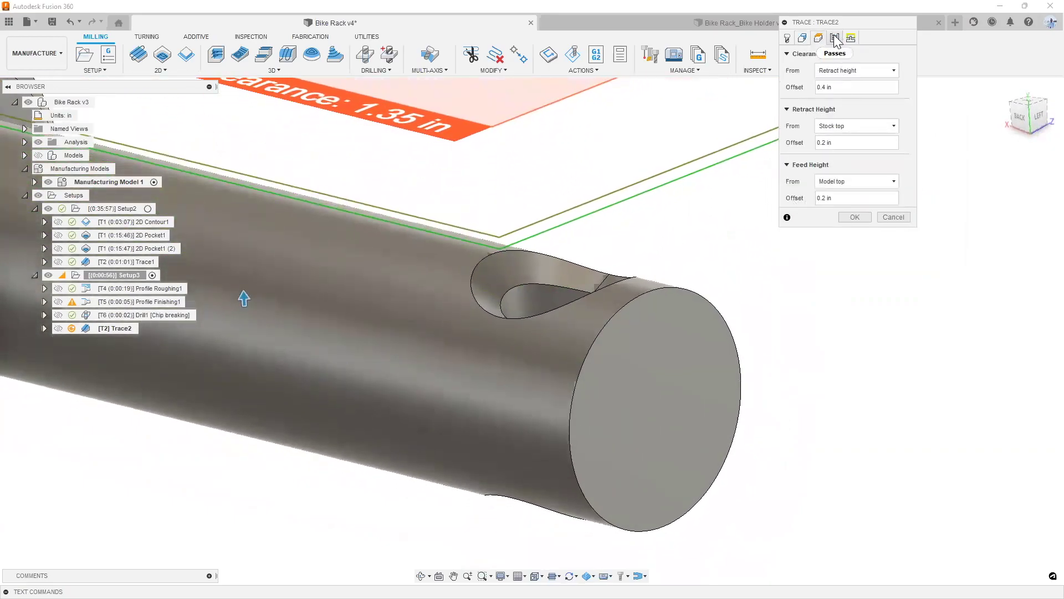
pyautogui.click(835, 38)
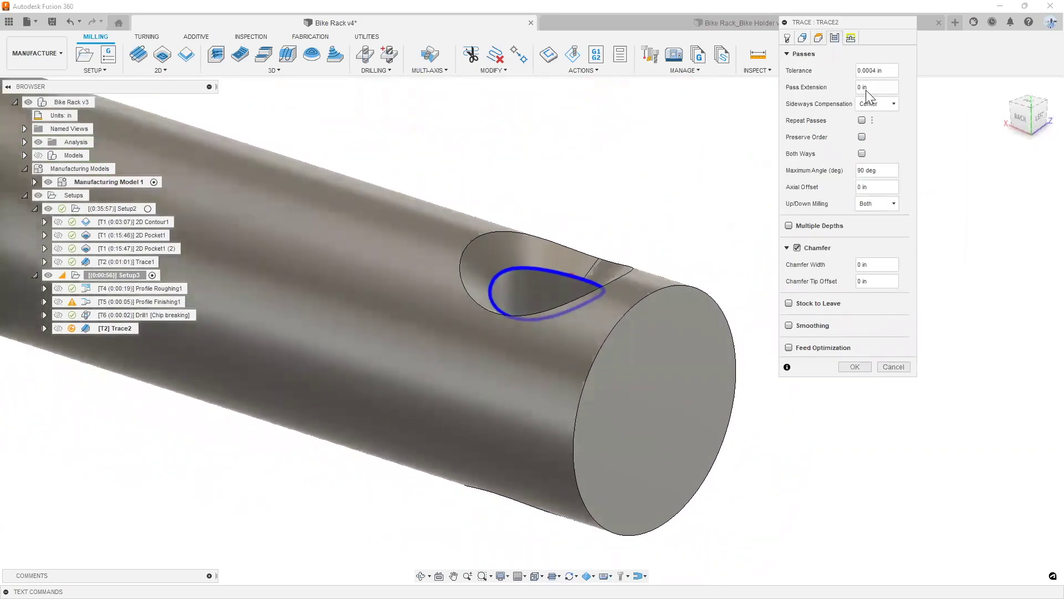
pyautogui.click(851, 37)
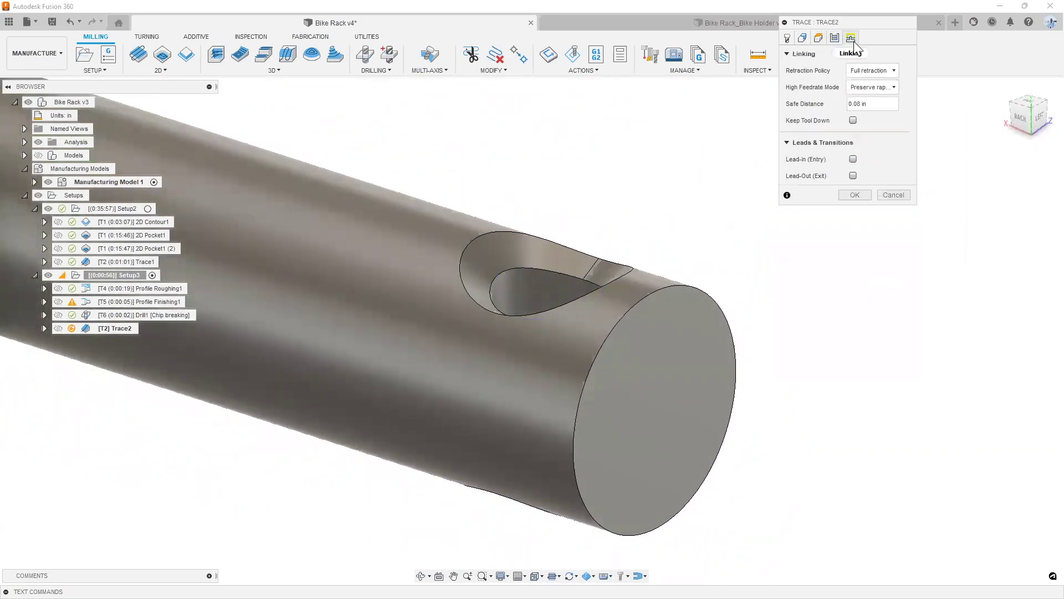
pyautogui.click(854, 194)
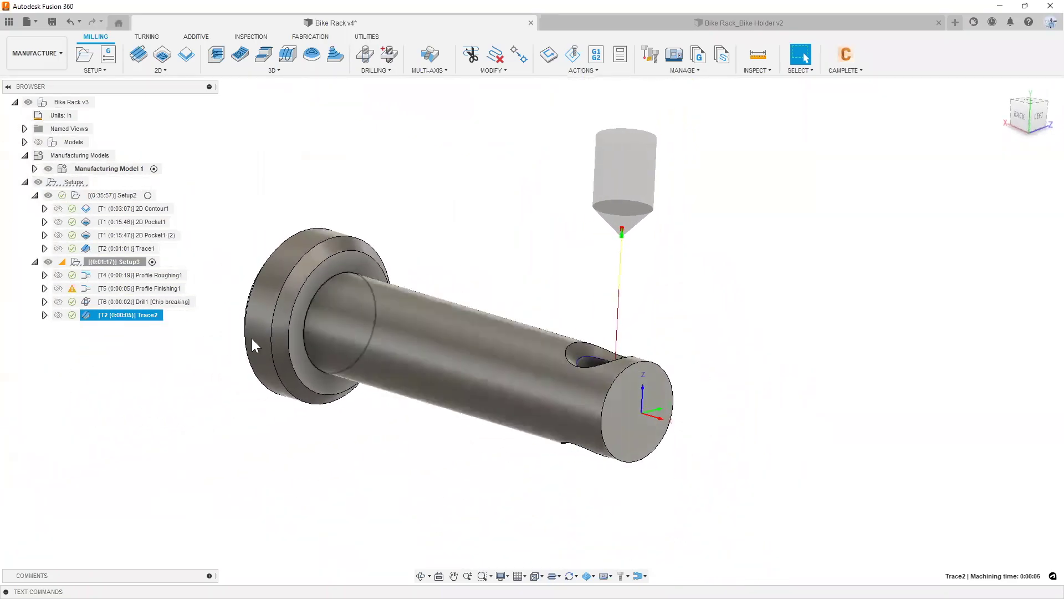
# - Duplicate the cross hole's Trace operation and retarget the copy to the opposite side's inner countersink edge, with Flip Z Axis off
pyautogui.rightClick(143, 324)
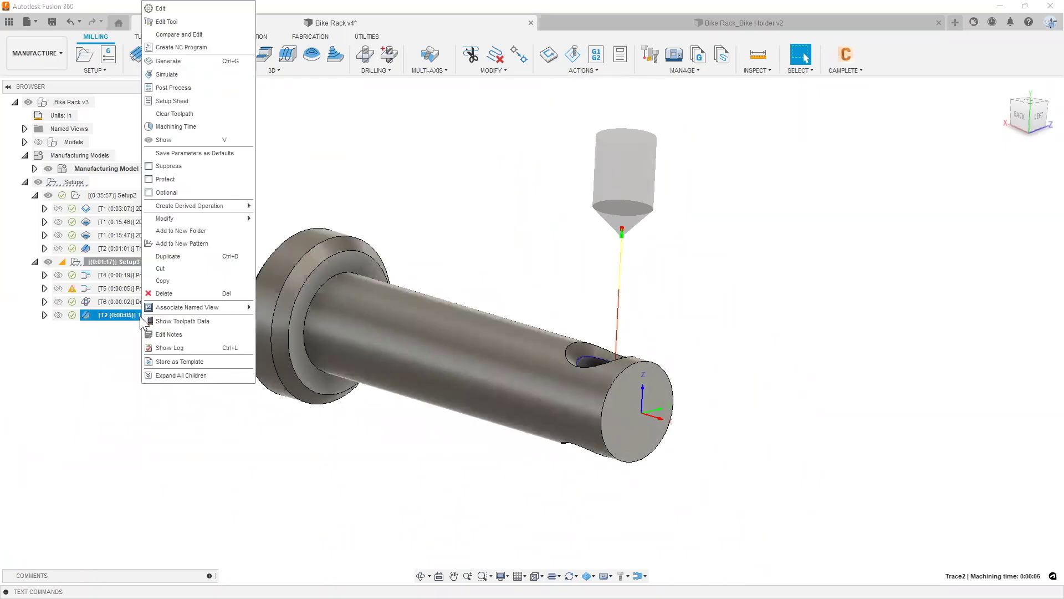
pyautogui.click(178, 256)
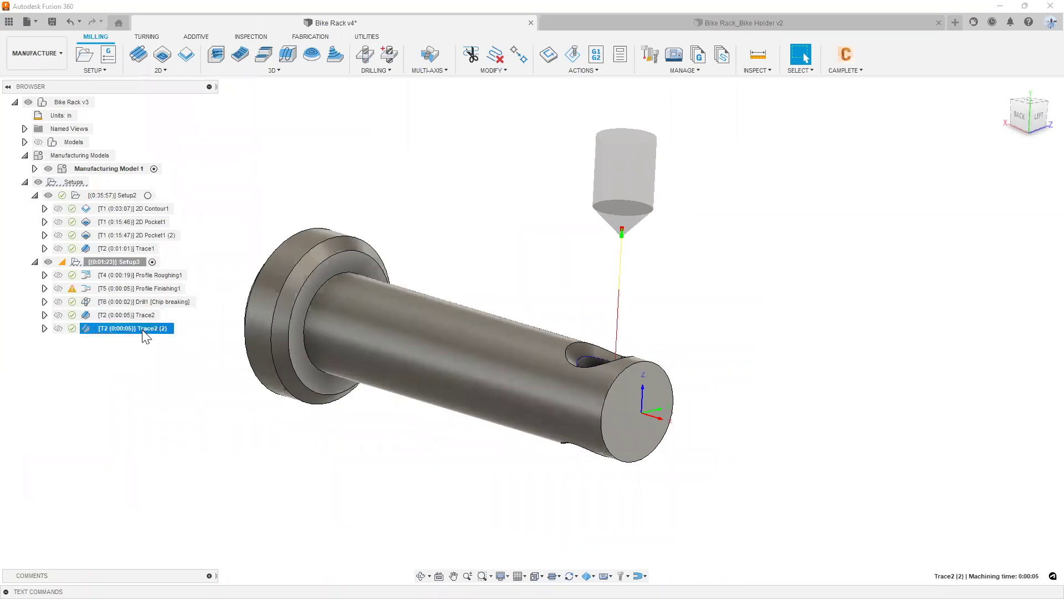
pyautogui.rightClick(143, 332)
pyautogui.click(200, 8)
pyautogui.click(802, 38)
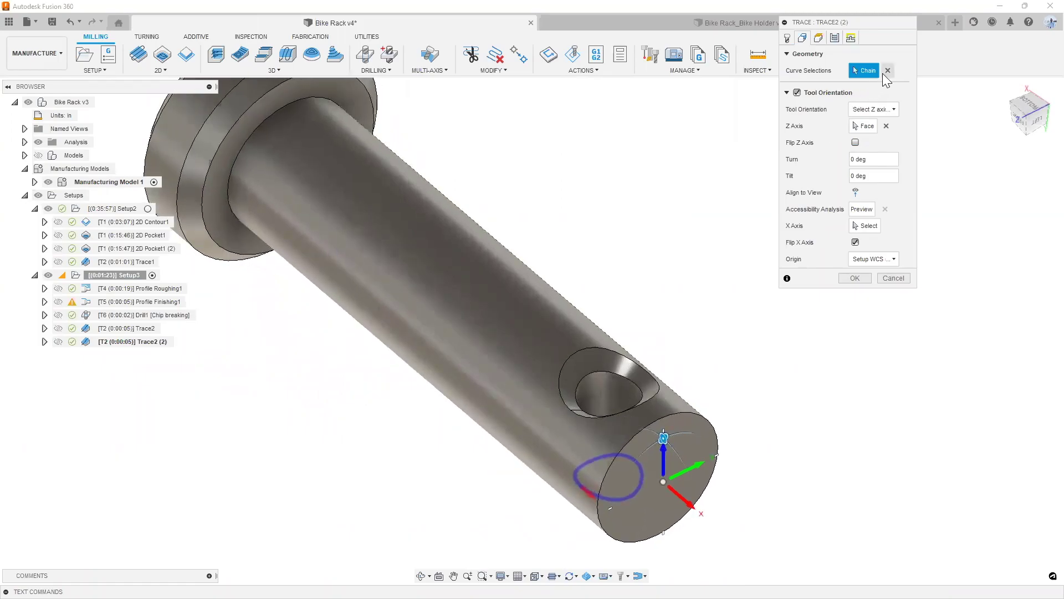
pyautogui.click(631, 386)
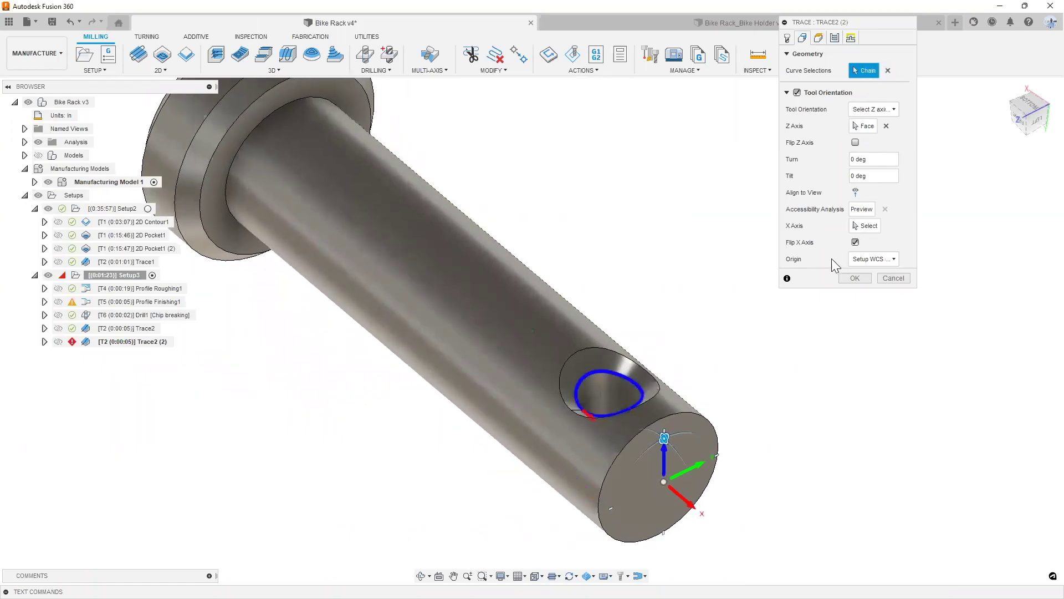
pyautogui.click(855, 278)
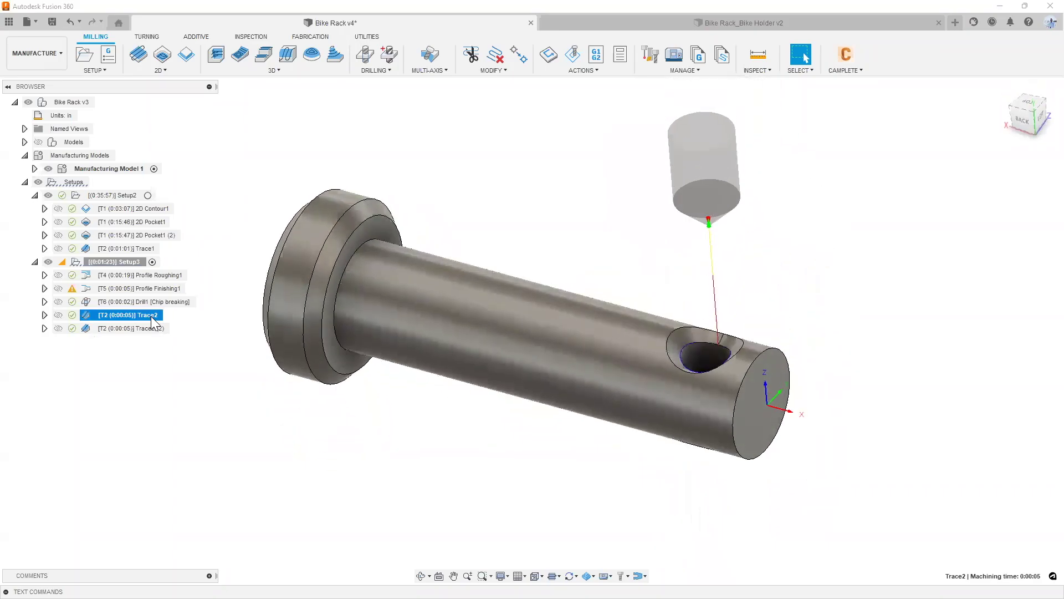
# - Review the toolpaths of the pin setup's turning, drilling and Trace operations one by one
pyautogui.click(148, 327)
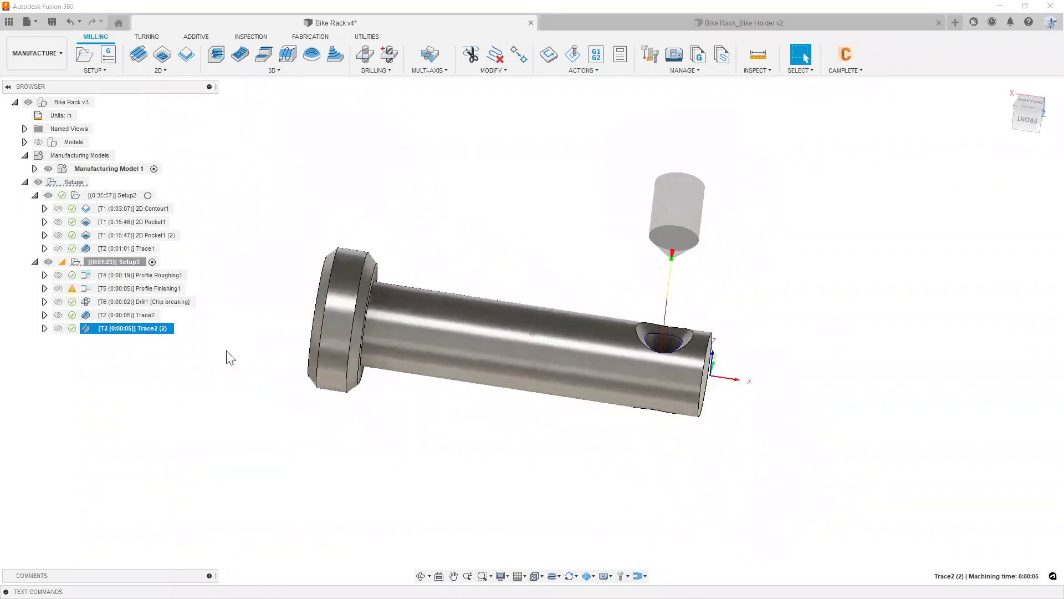
pyautogui.click(145, 277)
pyautogui.click(144, 288)
pyautogui.click(143, 301)
pyautogui.click(141, 315)
pyautogui.click(140, 326)
pyautogui.click(380, 225)
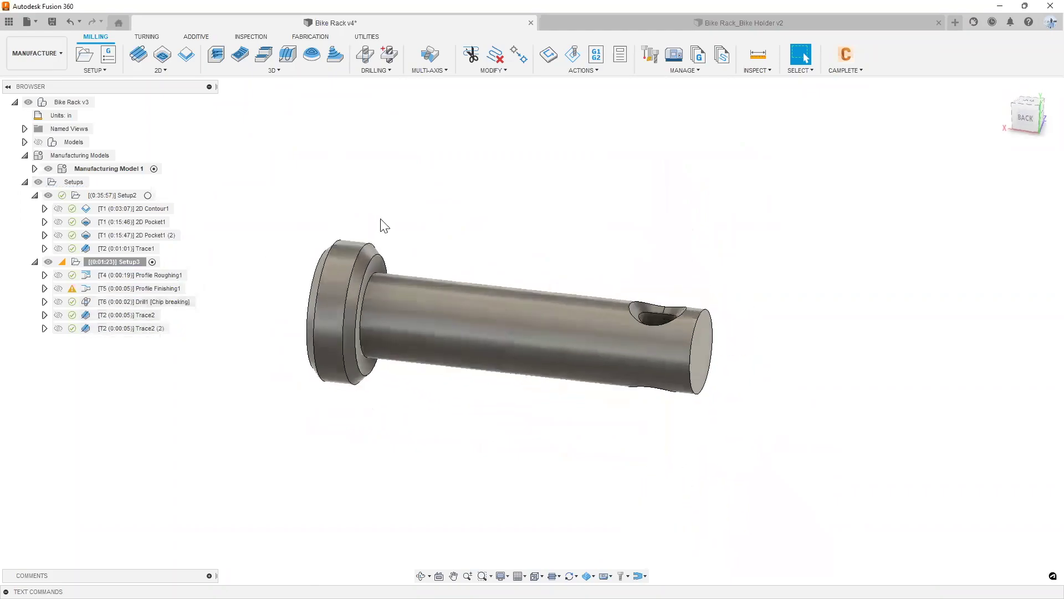
# - Start a turning Part operation on the pin using the inch OD Grooving tool with 0.01563 in corner radius from the Fusion 360 Library
pyautogui.click(156, 35)
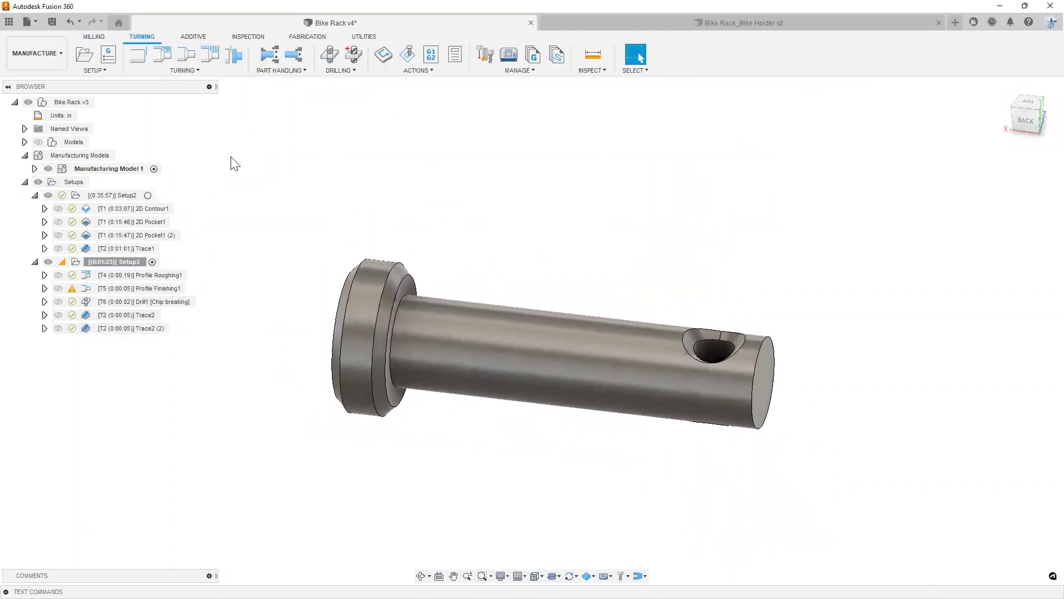
pyautogui.click(158, 70)
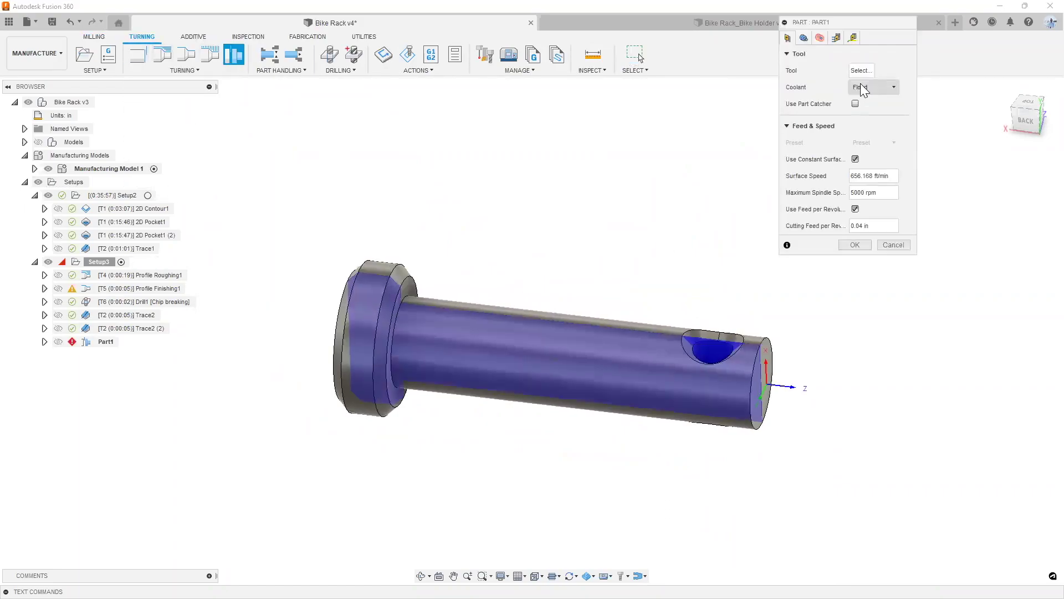
pyautogui.click(861, 71)
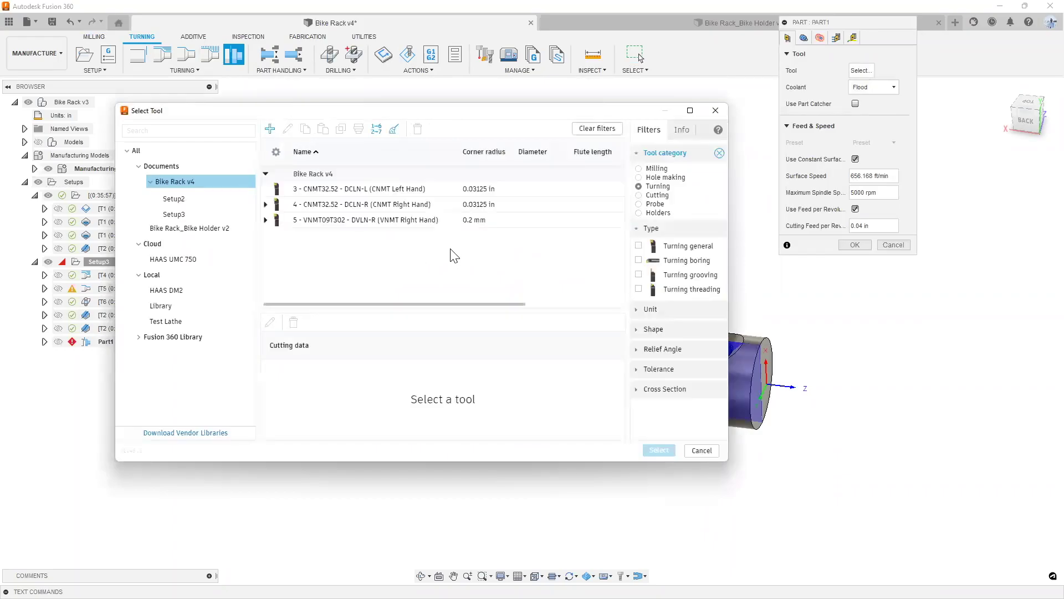
pyautogui.click(183, 339)
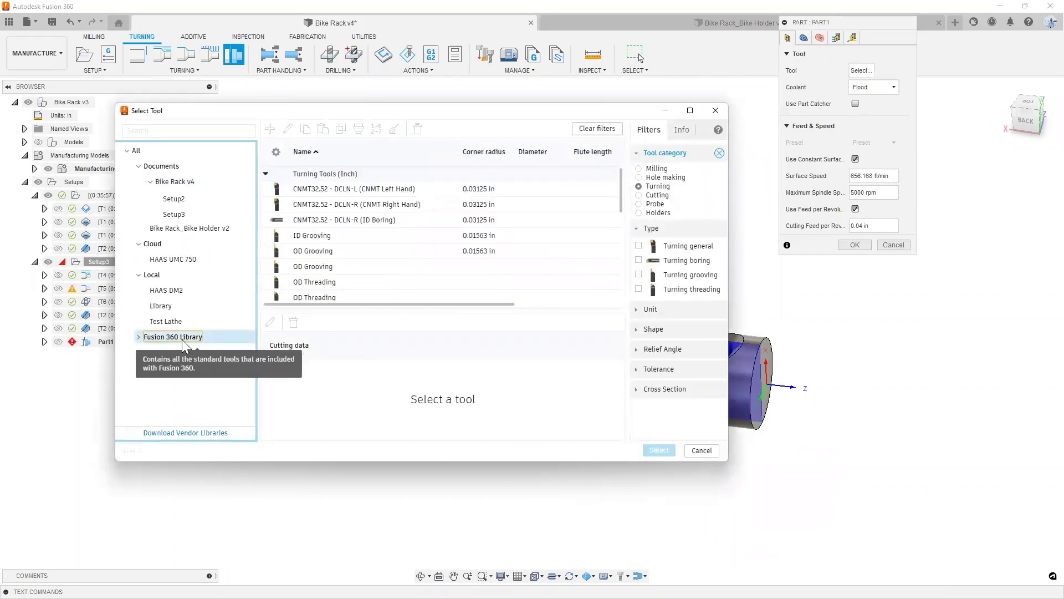
pyautogui.click(692, 276)
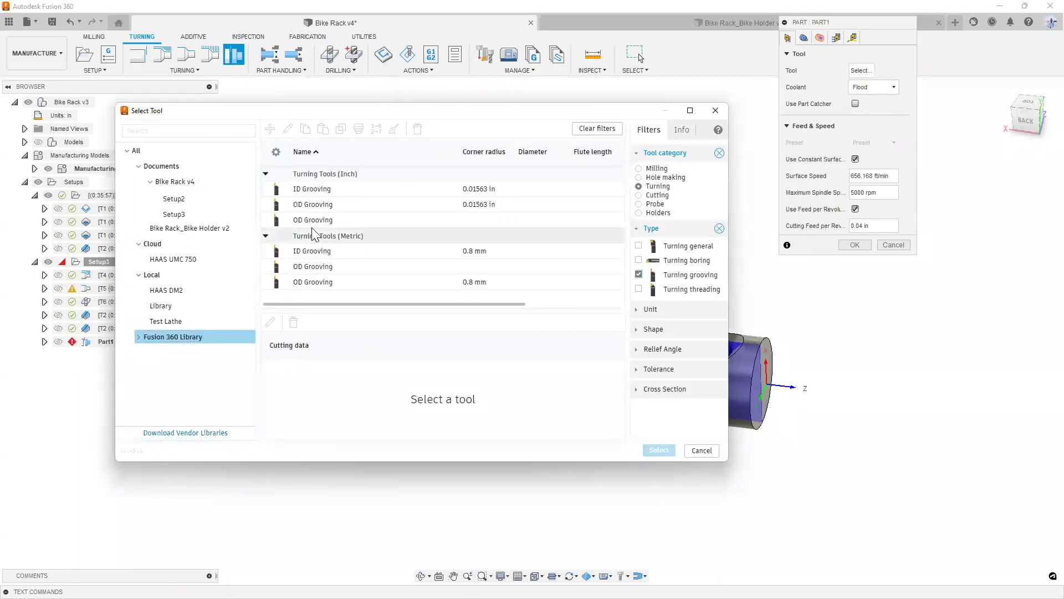
pyautogui.click(333, 205)
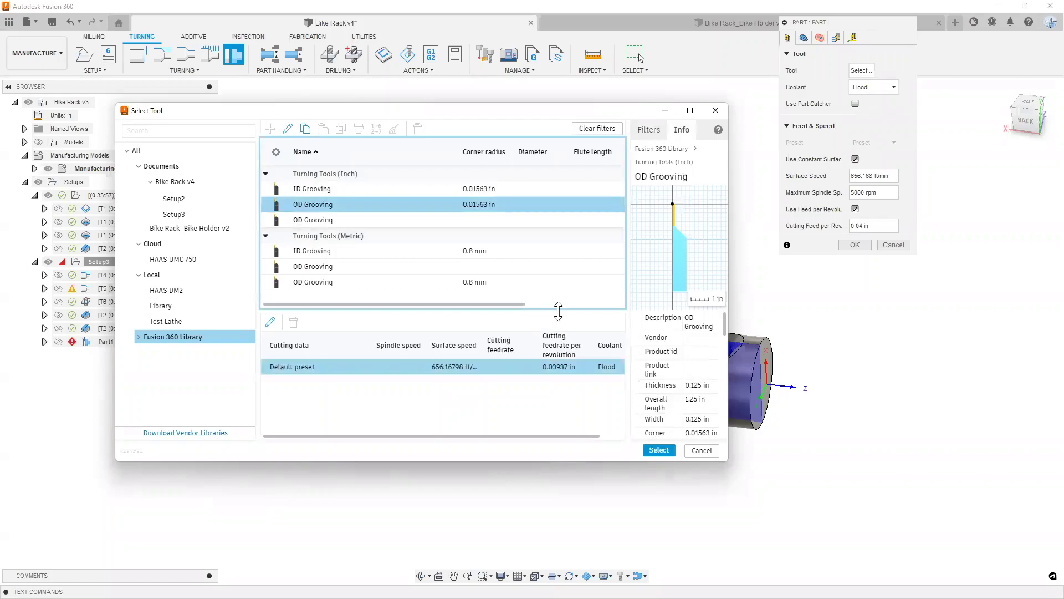
pyautogui.click(662, 449)
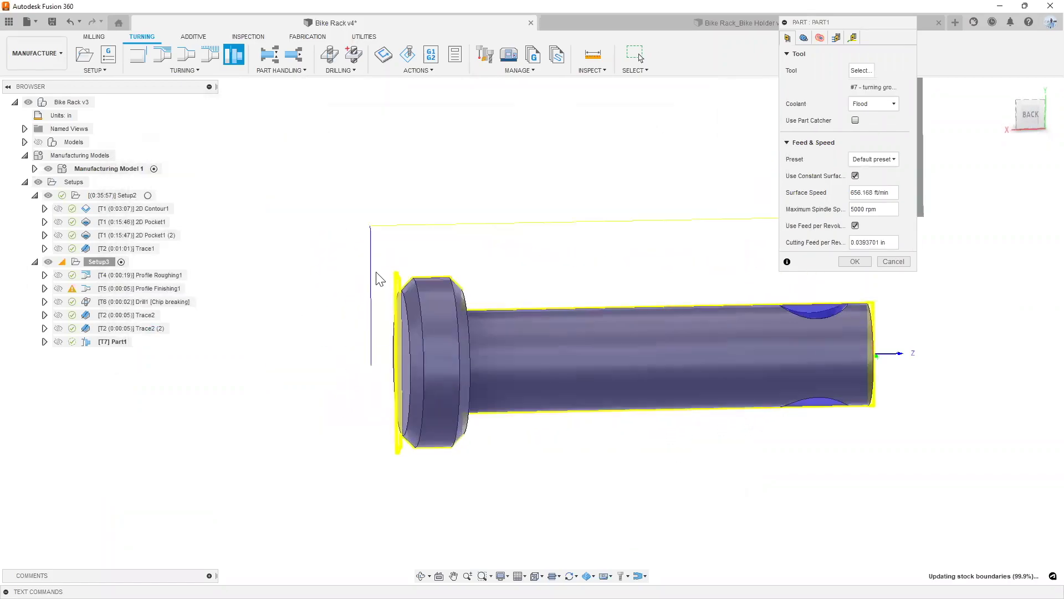
# - Preview the Edge Break option on the part-off geometry, leave it disabled, and create the Part operation
pyautogui.scroll(1, 382, 266)
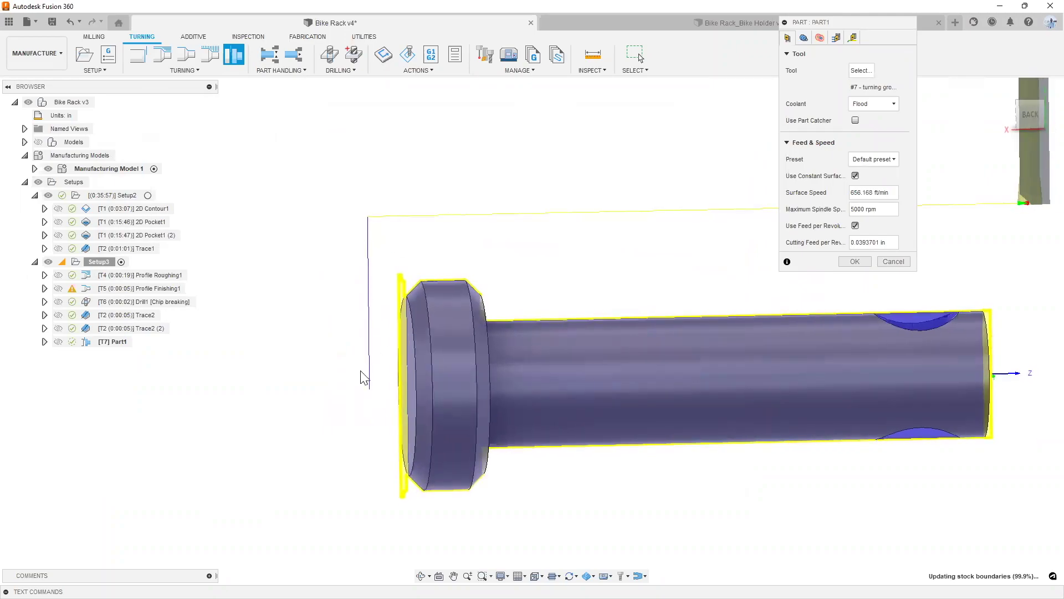
pyautogui.scroll(-1, 363, 376)
pyautogui.click(804, 38)
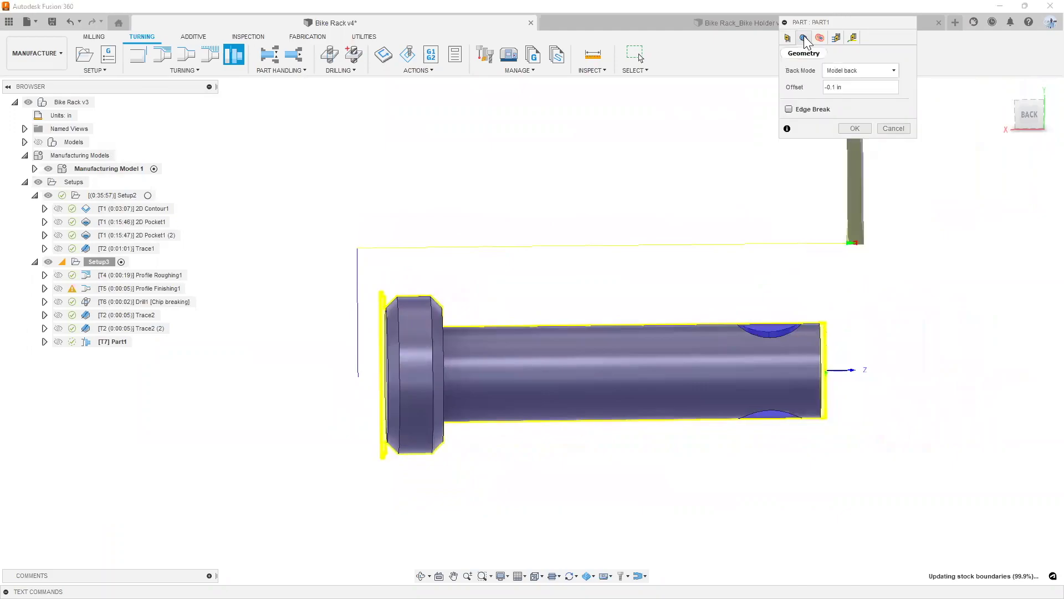
pyautogui.click(788, 110)
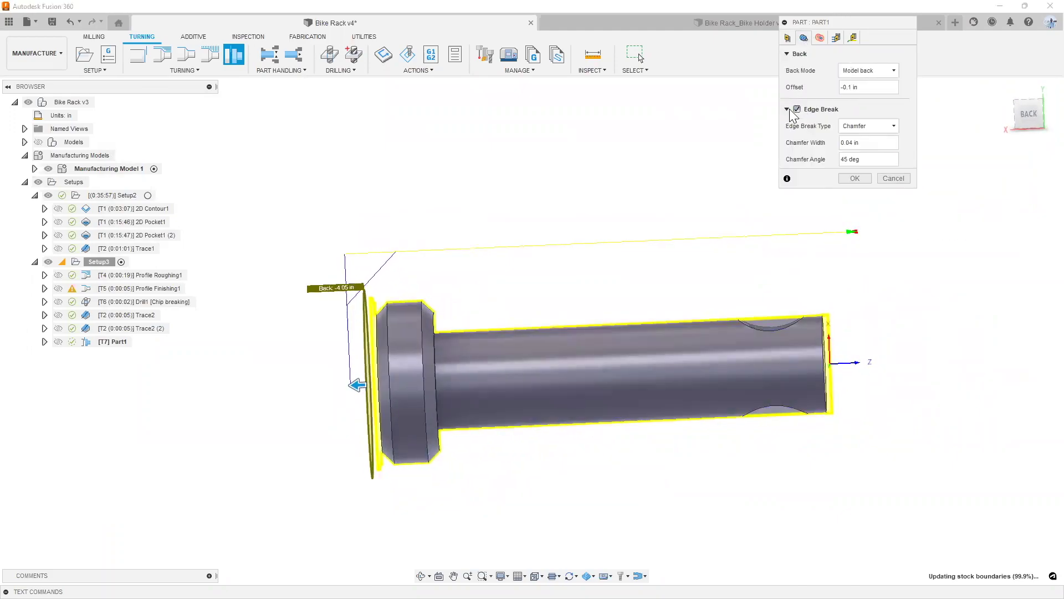
pyautogui.click(797, 109)
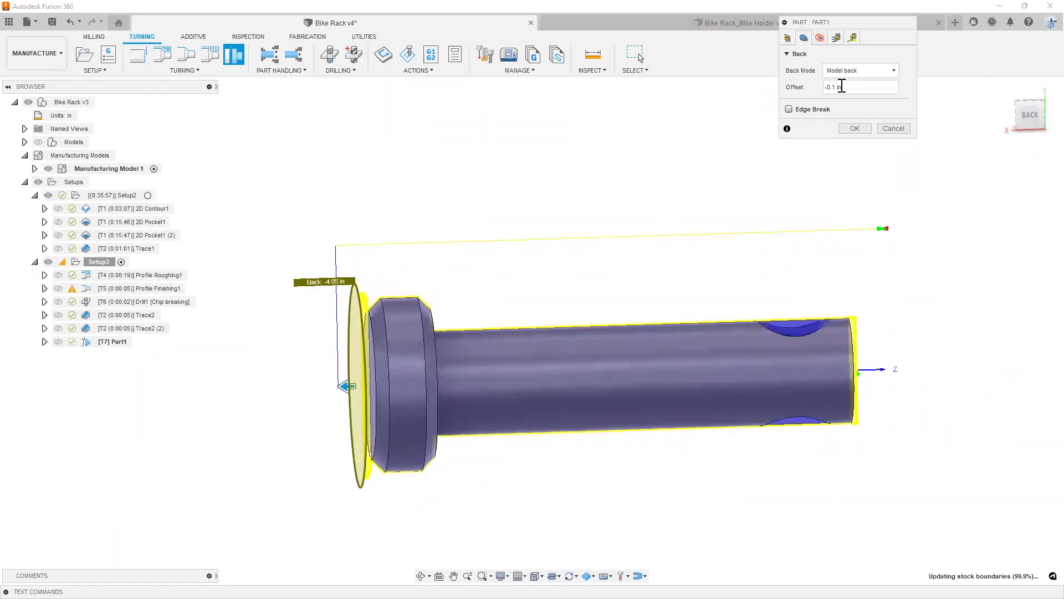
pyautogui.click(858, 131)
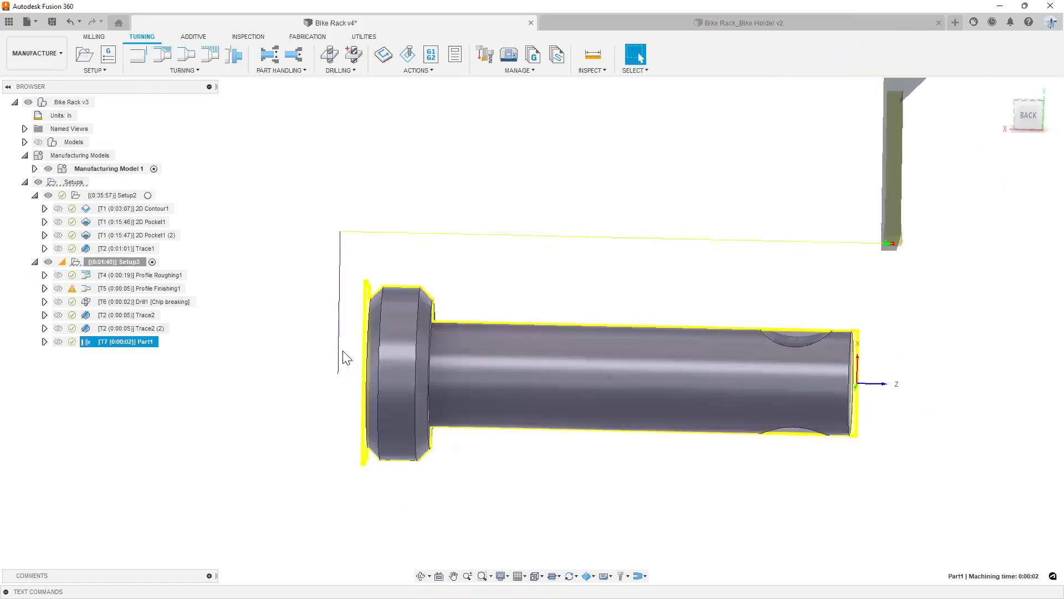
# - Examine the remaining stock behind the pin head after the part-off, profile roughing and profile finishing operations
pyautogui.scroll(5, 373, 293)
pyautogui.keyDown('shift'); pyautogui.moveTo(588, 358); pyautogui.dragTo(612, 369, button='middle'); pyautogui.keyUp('shift')
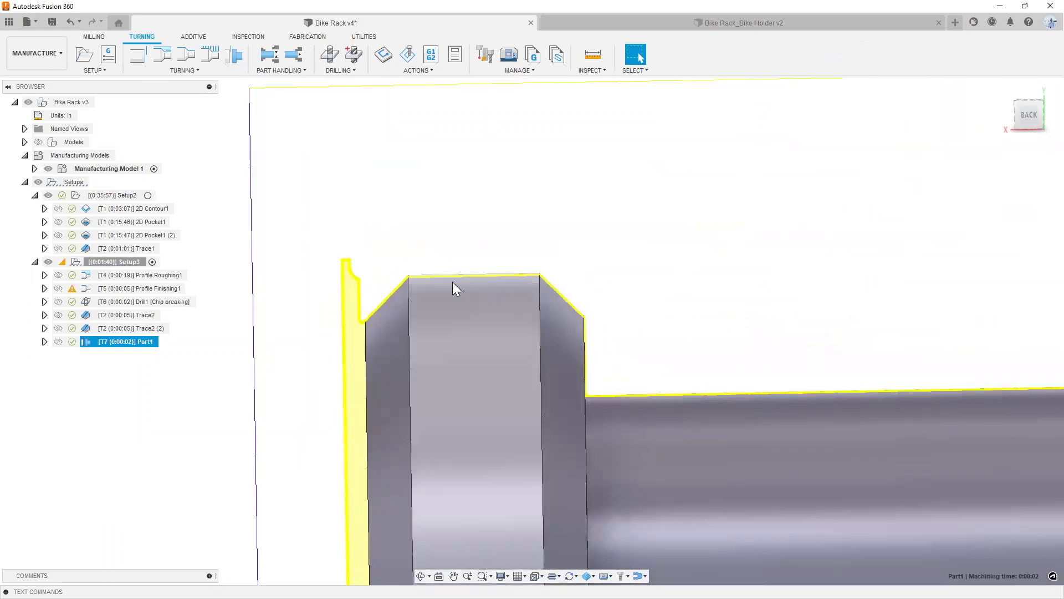
pyautogui.moveTo(338, 330)
pyautogui.keyDown('shift'); pyautogui.mouseDown(button='middle')
pyautogui.moveTo(354, 316)
pyautogui.moveTo(339, 326)
pyautogui.mouseUp(button='middle'); pyautogui.keyUp('shift')
pyautogui.click(158, 280)
pyautogui.scroll(4, 354, 283)
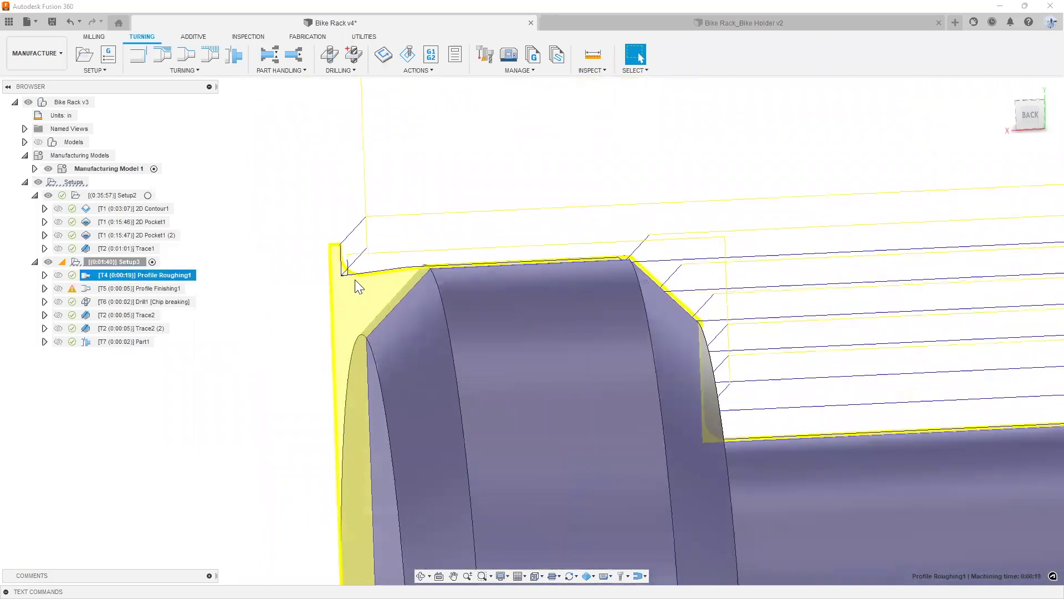
pyautogui.click(166, 290)
pyautogui.moveTo(392, 287)
pyautogui.keyDown('shift'); pyautogui.mouseDown(button='middle')
pyautogui.moveTo(394, 351)
pyautogui.moveTo(447, 338)
pyautogui.mouseUp(button='middle'); pyautogui.keyUp('shift')
pyautogui.scroll(-3, 266, 458)
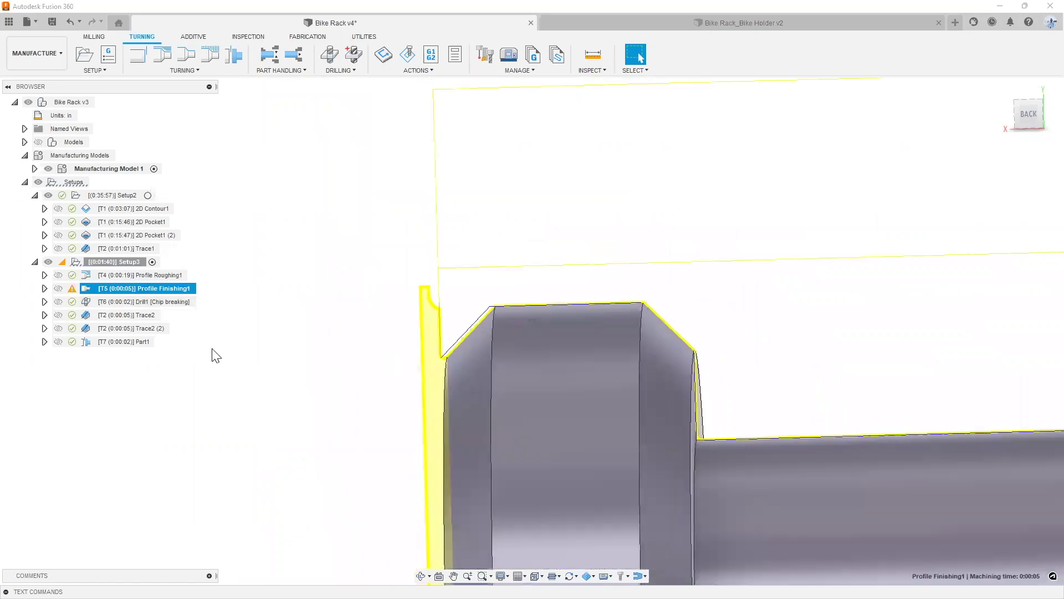
# - Set the Profile Finishing operation's back offset to -0.1 in from the model back and inspect the extended toolpath at the pin head
pyautogui.rightClick(189, 289)
pyautogui.click(242, 11)
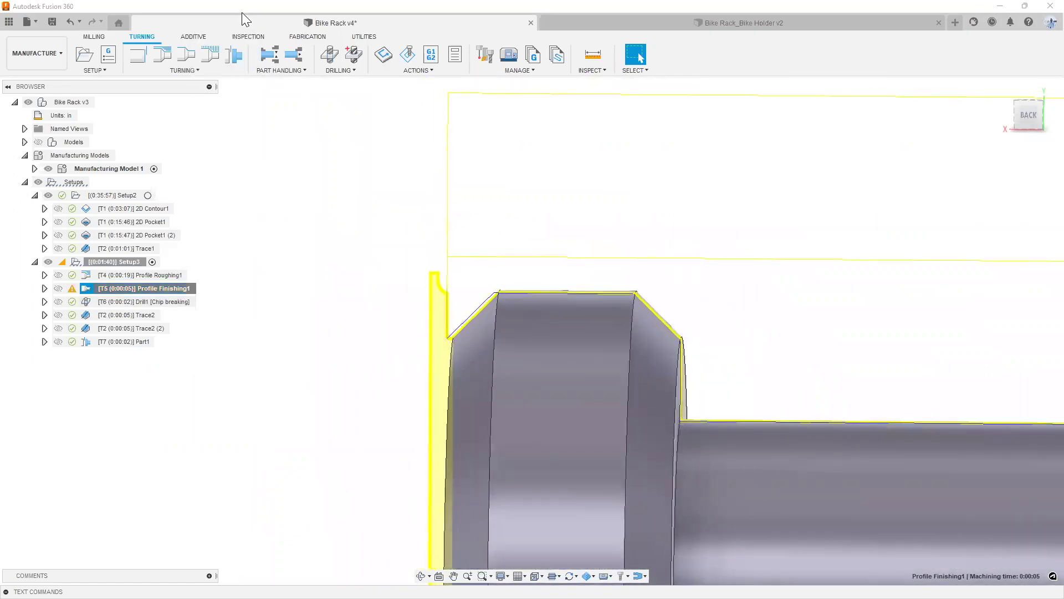
pyautogui.click(804, 38)
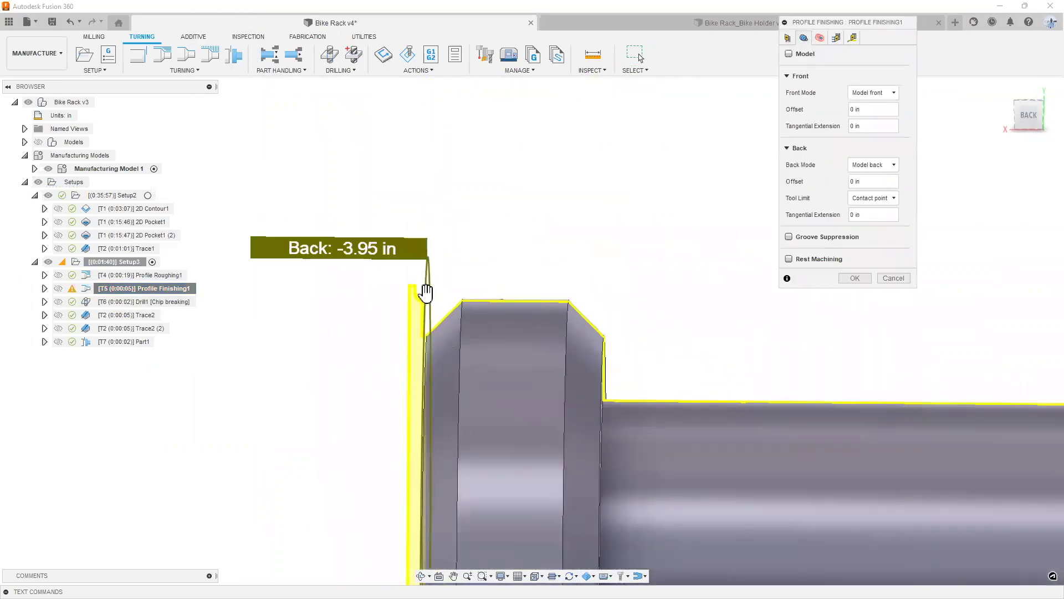
pyautogui.moveTo(421, 292); pyautogui.dragTo(391, 296)
pyautogui.keyDown('shift'); pyautogui.moveTo(588, 312); pyautogui.dragTo(627, 306, button='middle'); pyautogui.keyUp('shift')
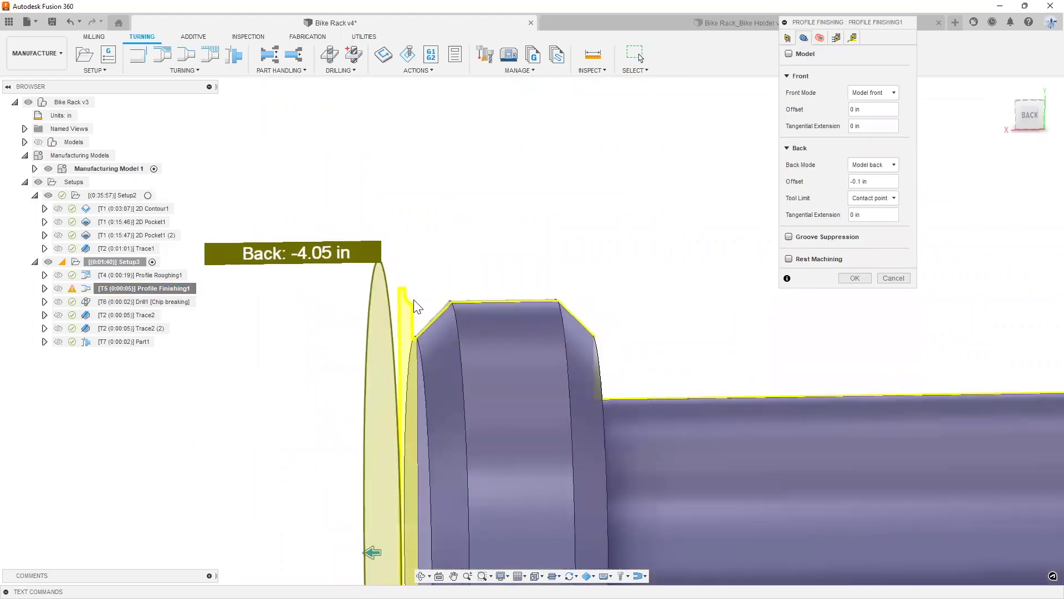
pyautogui.click(852, 275)
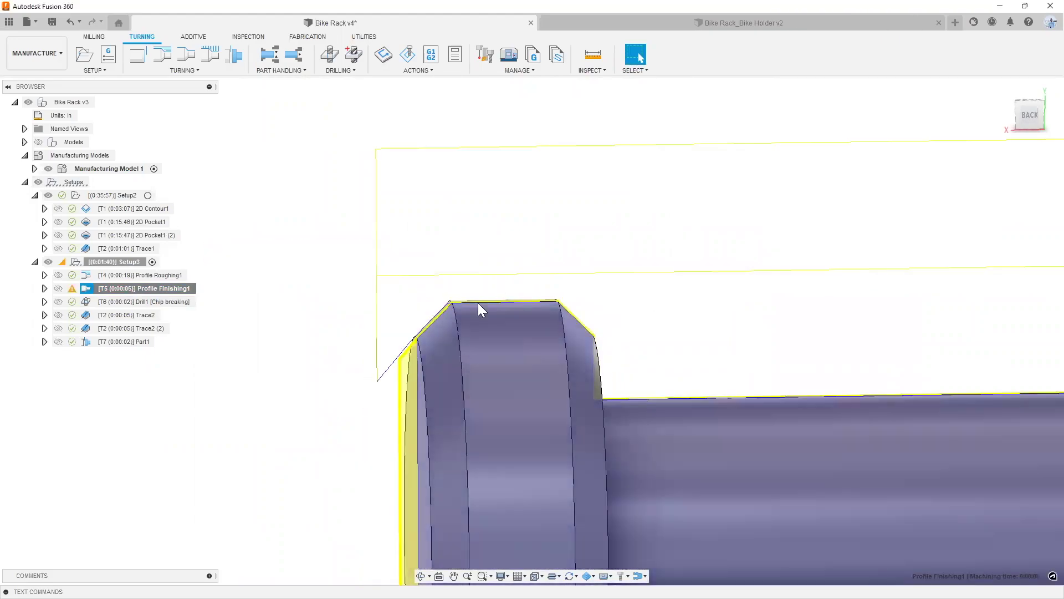
pyautogui.scroll(5, 398, 378)
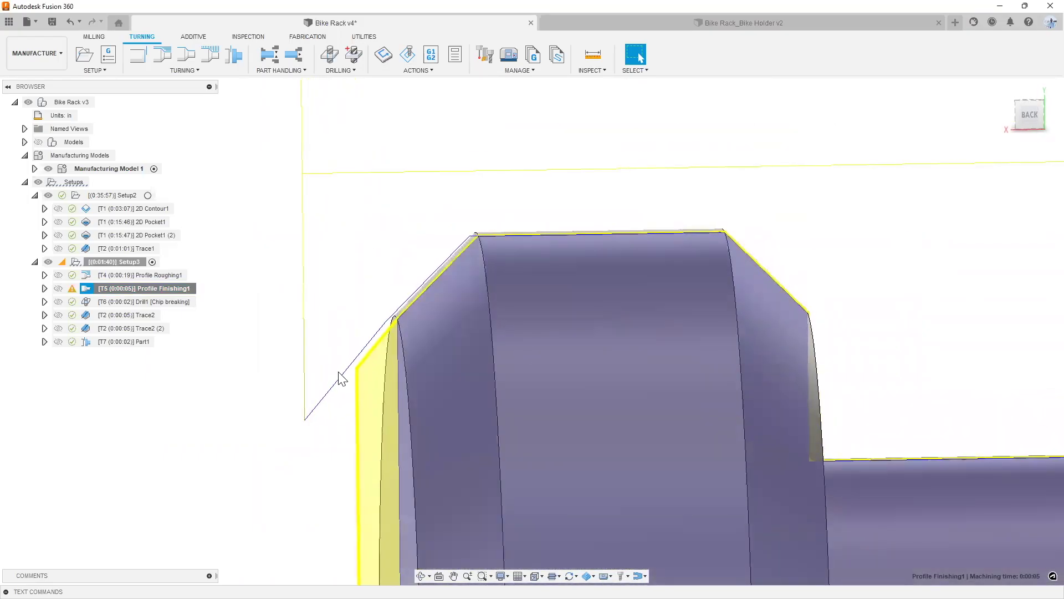
# - Set the Part operation's back offset to 0 in from the model back so the cut-off follows the pin head's face
pyautogui.rightClick(111, 341)
pyautogui.click(153, 19)
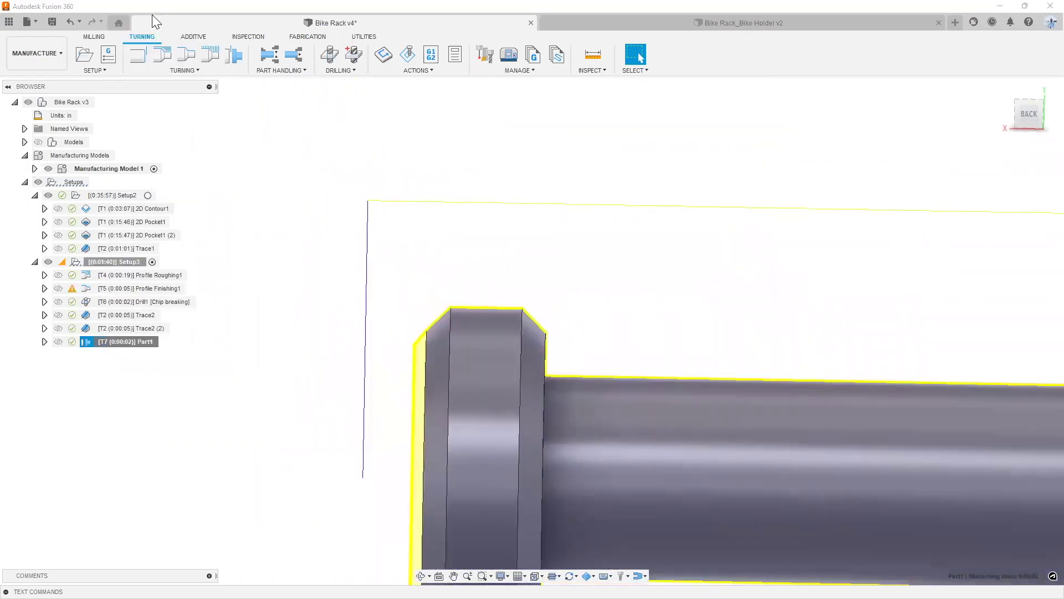
pyautogui.click(803, 38)
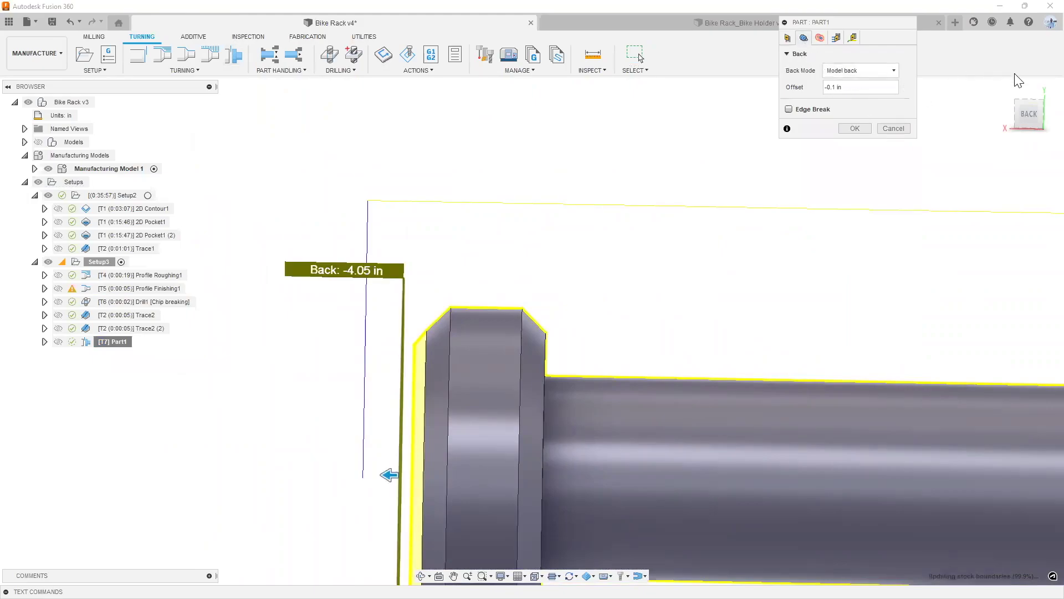
pyautogui.click(830, 87)
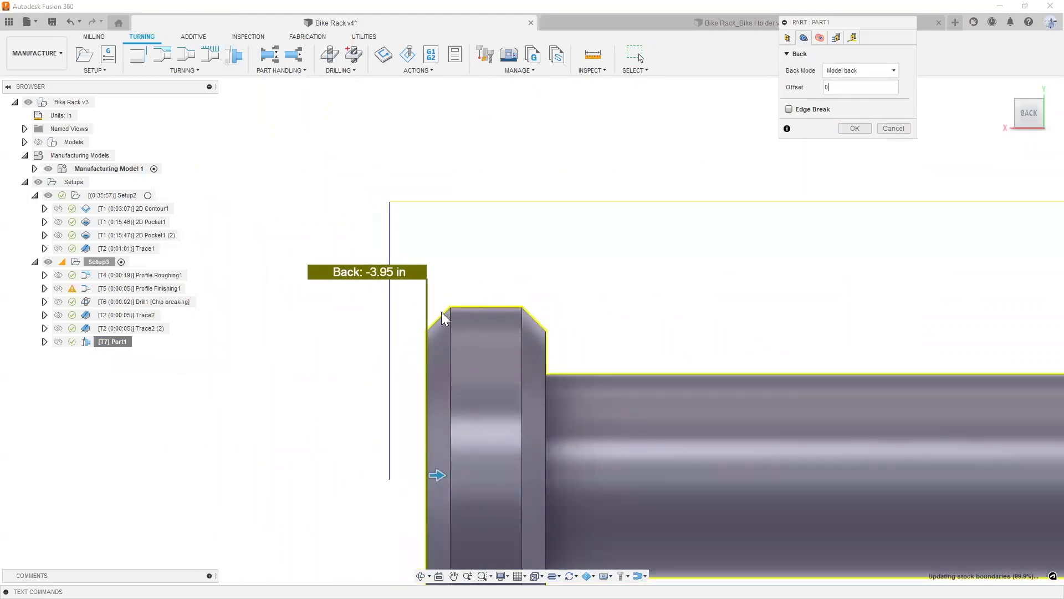
pyautogui.scroll(5, 444, 318)
pyautogui.scroll(-5, 418, 305)
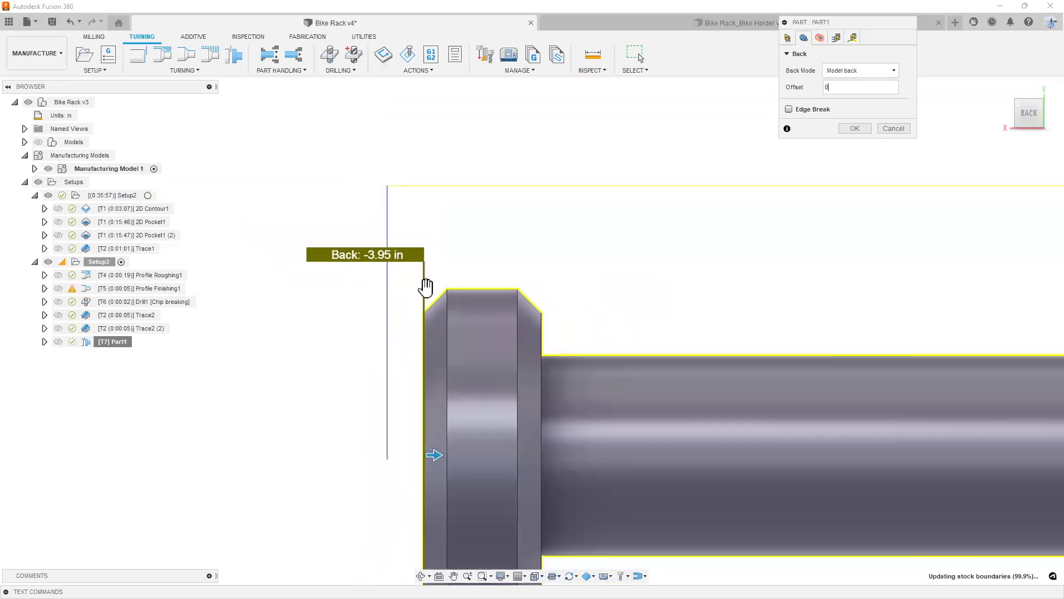
pyautogui.click(853, 129)
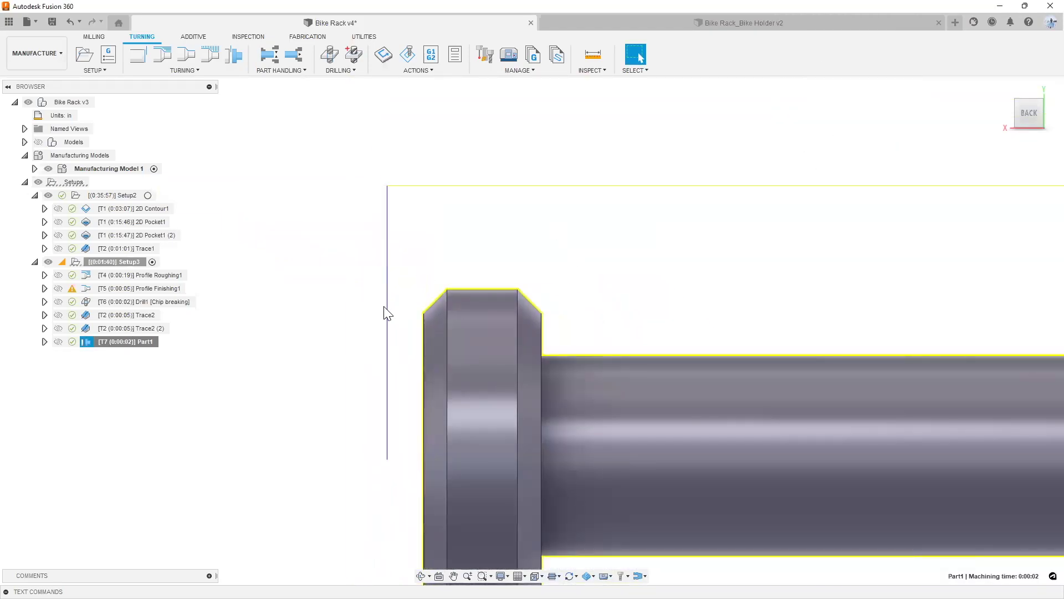
pyautogui.scroll(-5, 388, 313)
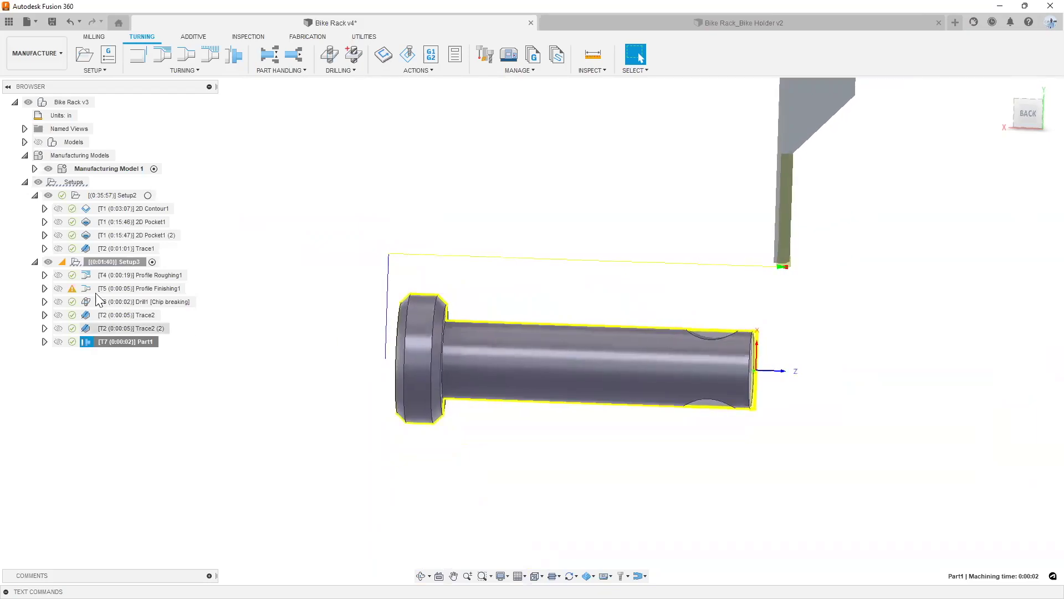
# - Simulate all operations of the pin's turning setup with stock display and inspect the parted-off pin
pyautogui.rightClick(108, 262)
pyautogui.click(156, 140)
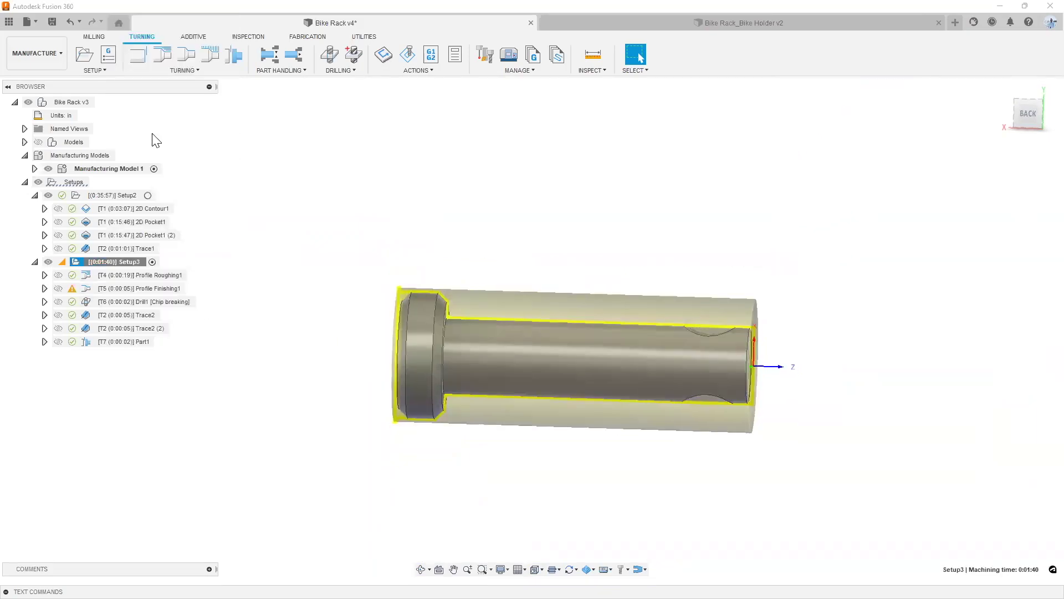
pyautogui.click(531, 532)
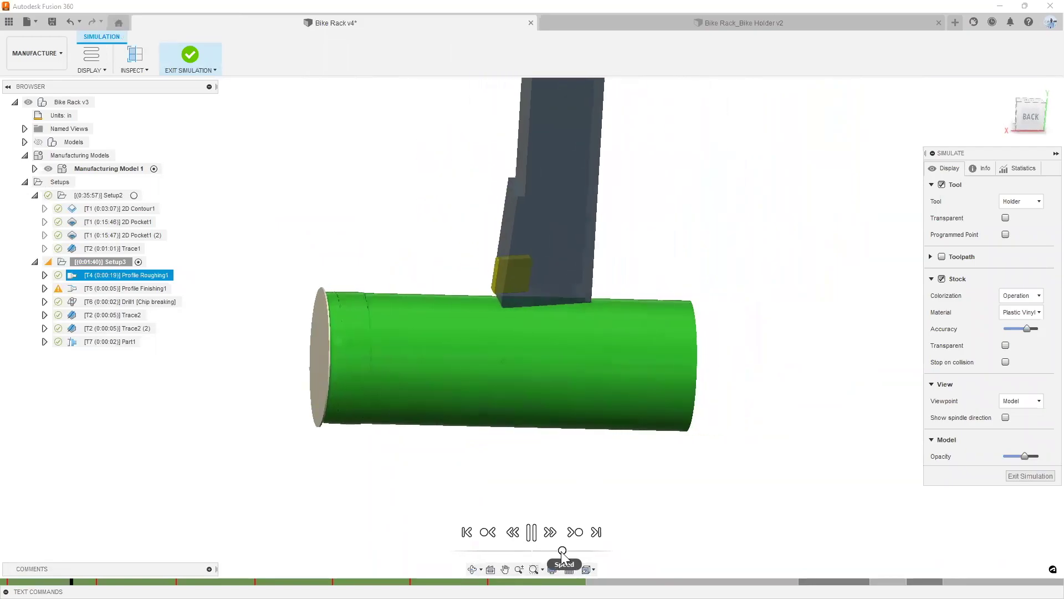
pyautogui.moveTo(562, 551); pyautogui.dragTo(585, 550)
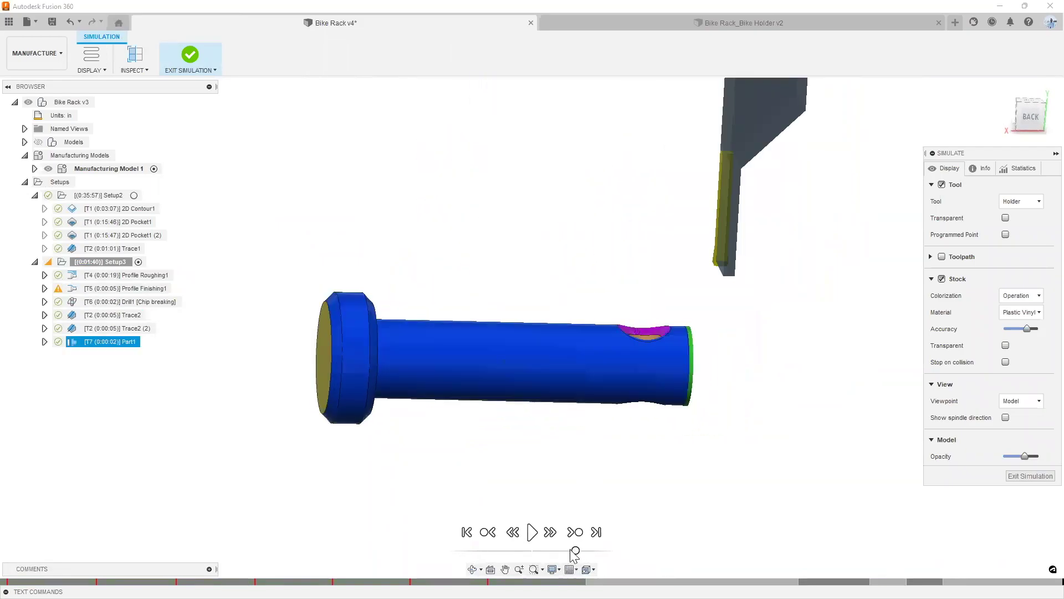
pyautogui.click(531, 532)
pyautogui.moveTo(552, 550); pyautogui.dragTo(573, 548)
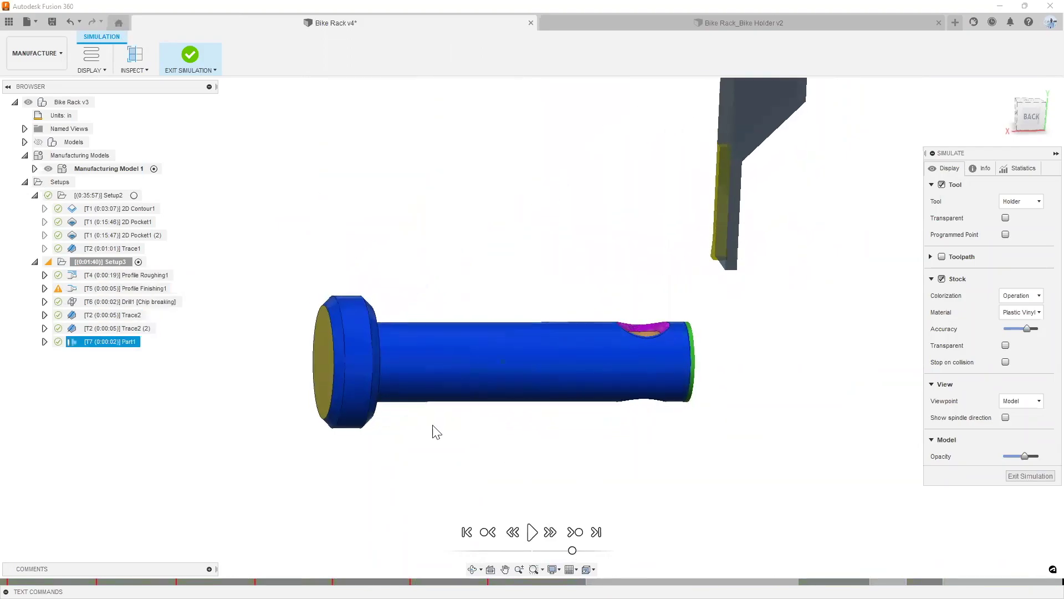
pyautogui.scroll(3, 330, 392)
pyautogui.scroll(3, 328, 385)
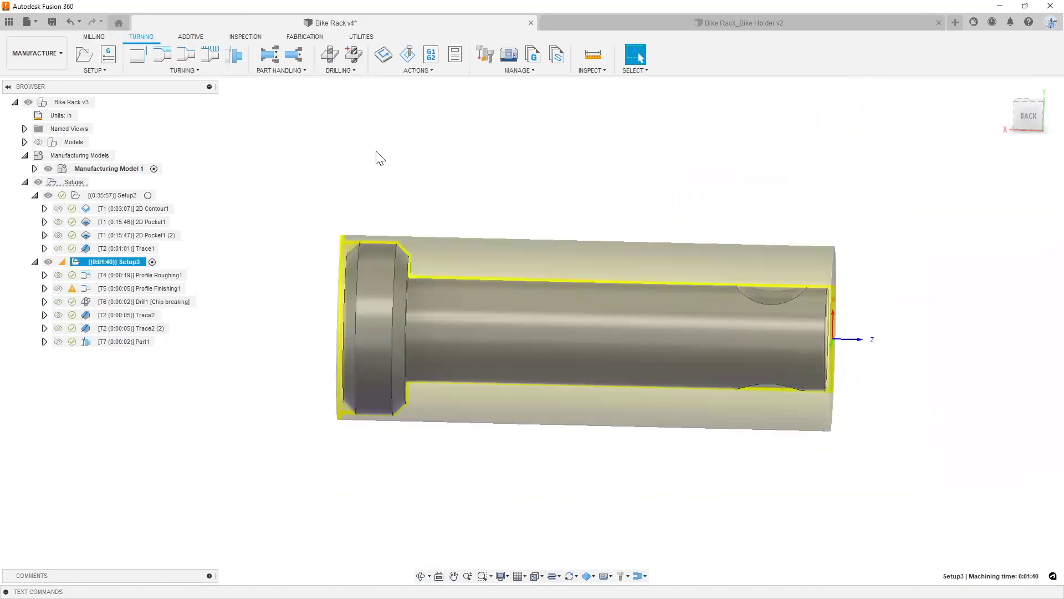
# - Exit the simulation and review the milling and turning setups, their operations and the pin model
pyautogui.click(376, 154)
pyautogui.keyDown('shift'); pyautogui.moveTo(377, 155); pyautogui.dragTo(421, 178, button='middle'); pyautogui.keyUp('shift')
pyautogui.keyDown('shift'); pyautogui.moveTo(386, 265); pyautogui.dragTo(311, 249, button='middle'); pyautogui.keyUp('shift')
pyautogui.click(126, 195)
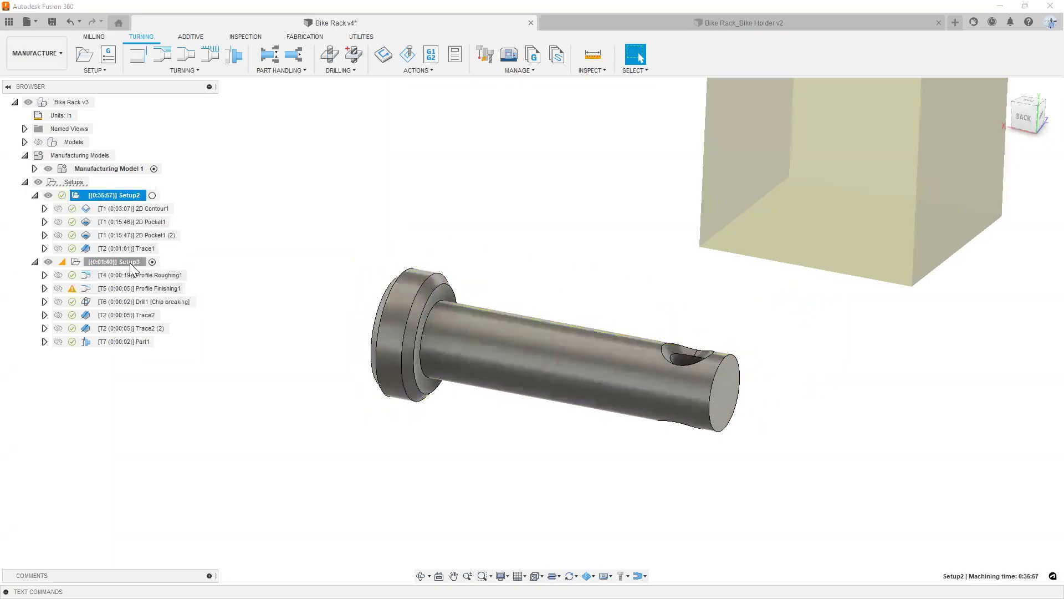
pyautogui.click(130, 262)
pyautogui.click(135, 222)
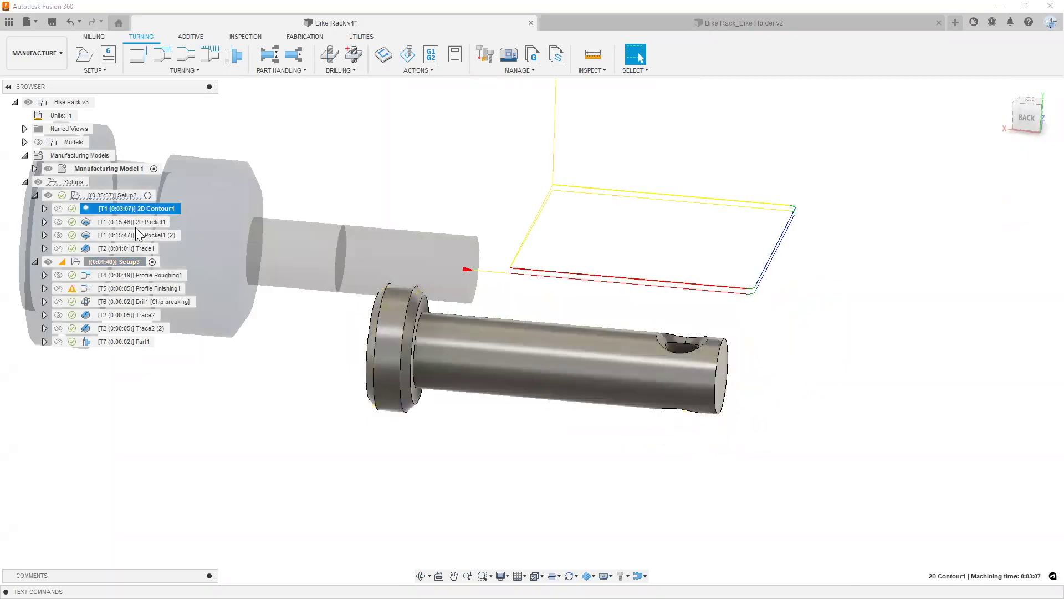
pyautogui.click(135, 236)
pyautogui.click(229, 251)
pyautogui.keyDown('shift'); pyautogui.moveTo(228, 251); pyautogui.dragTo(393, 211, button='middle'); pyautogui.keyUp('shift')
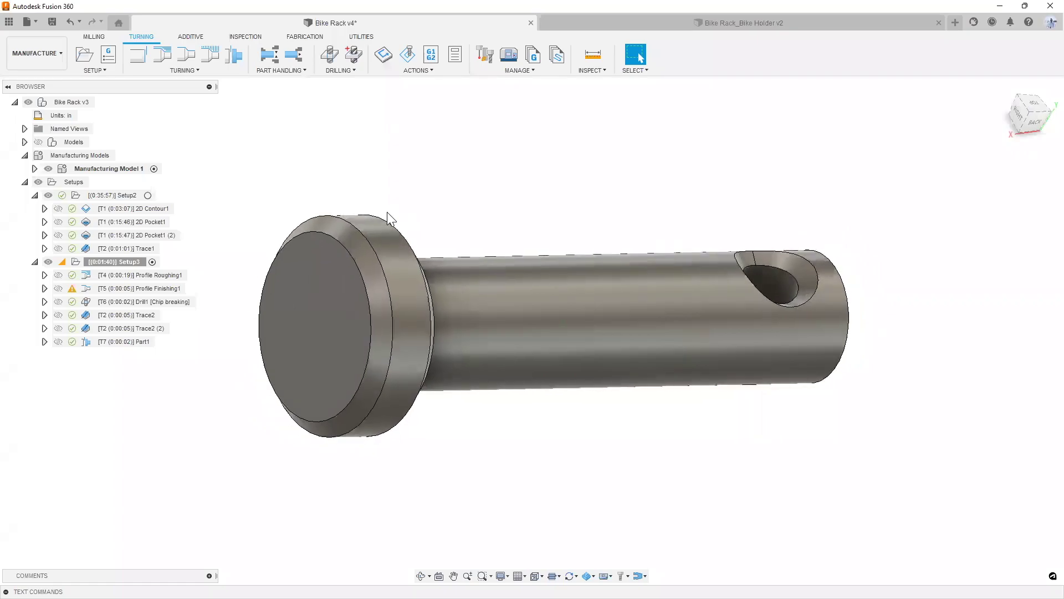
# - Return to the Bike Rack assembly in the Design workspace and show the FULL BIKE component on the rack
pyautogui.click(690, 22)
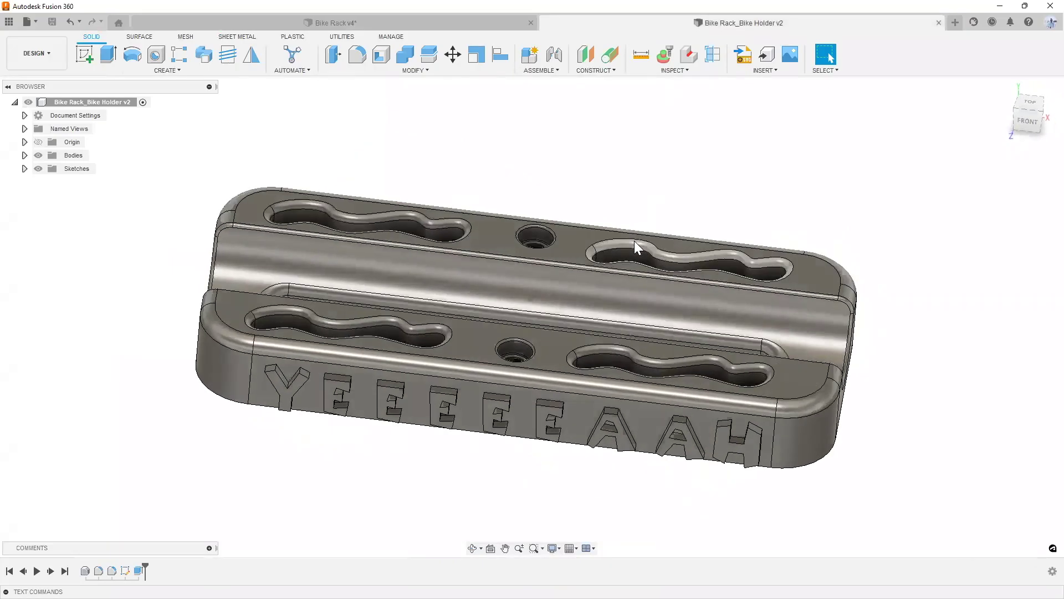
pyautogui.click(360, 21)
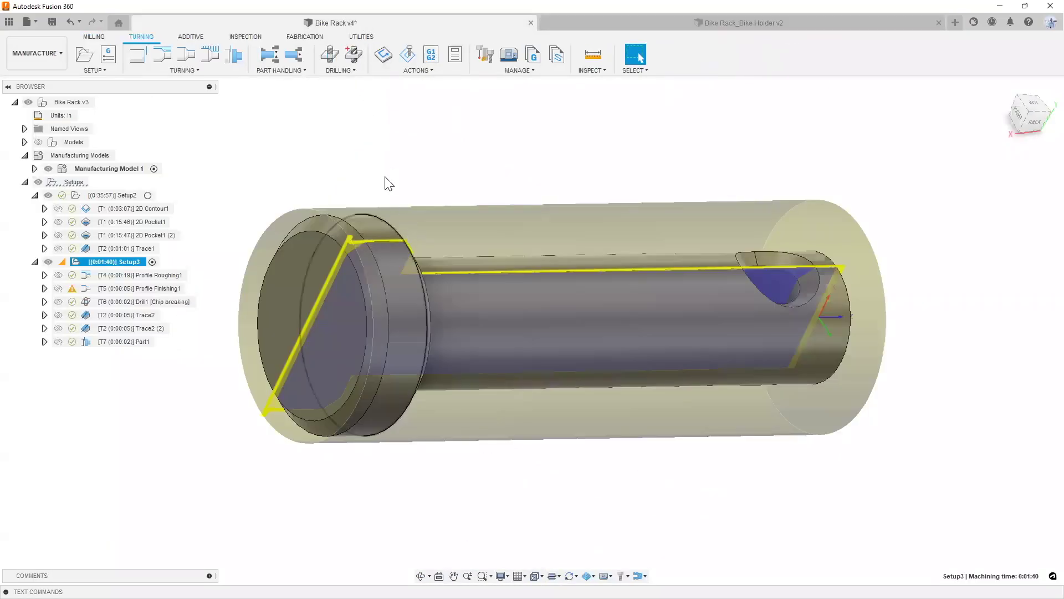
pyautogui.click(38, 52)
pyautogui.click(40, 82)
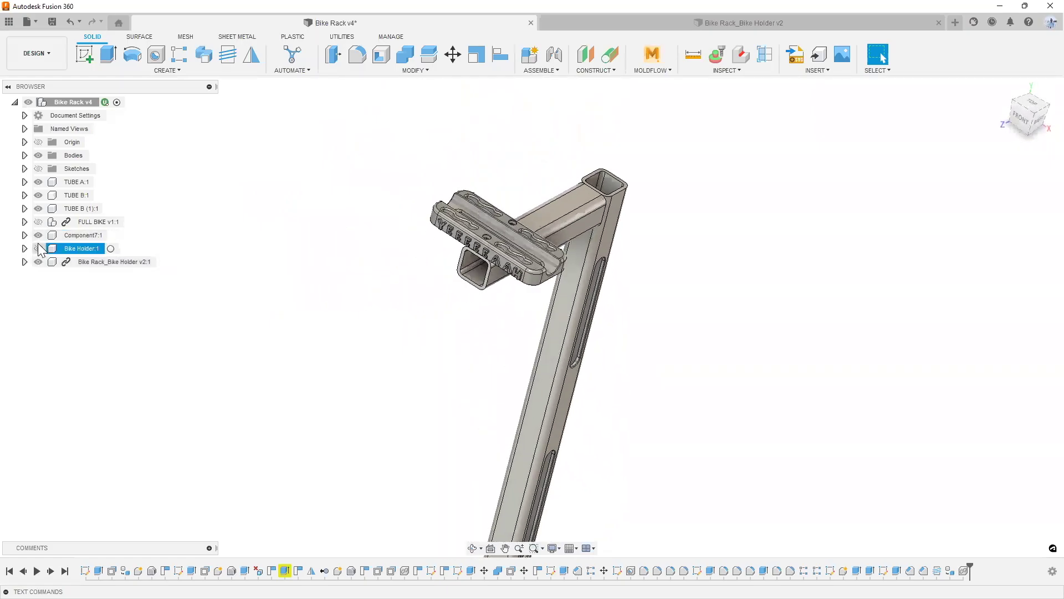
pyautogui.click(37, 222)
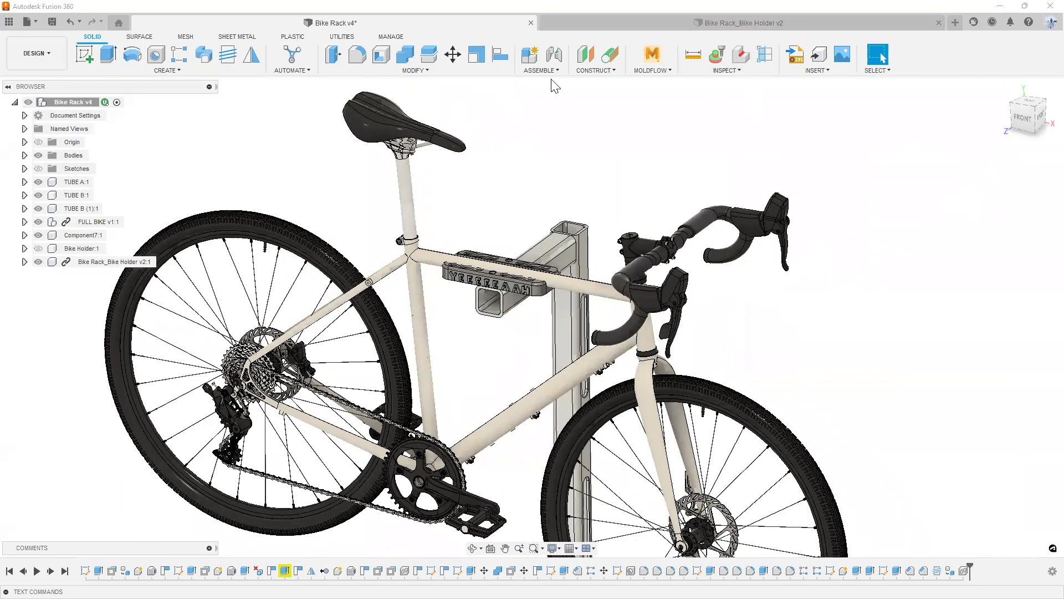
# - Open the Bike Holder document in the Manufacture workspace and start an additive setup using the Autodesk Generic FFF Machine
pyautogui.click(710, 25)
pyautogui.click(37, 53)
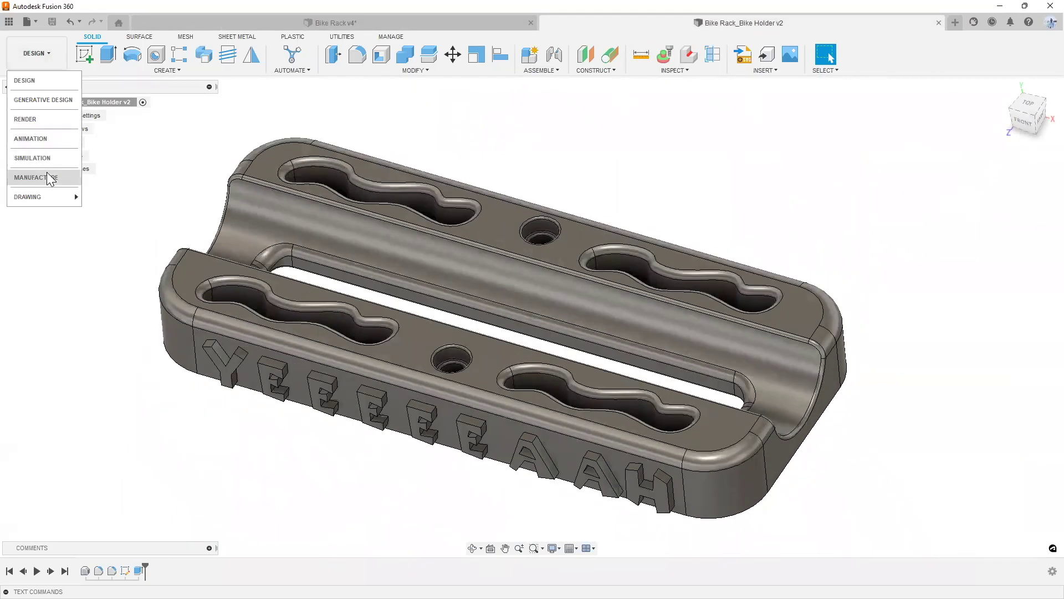
pyautogui.click(46, 174)
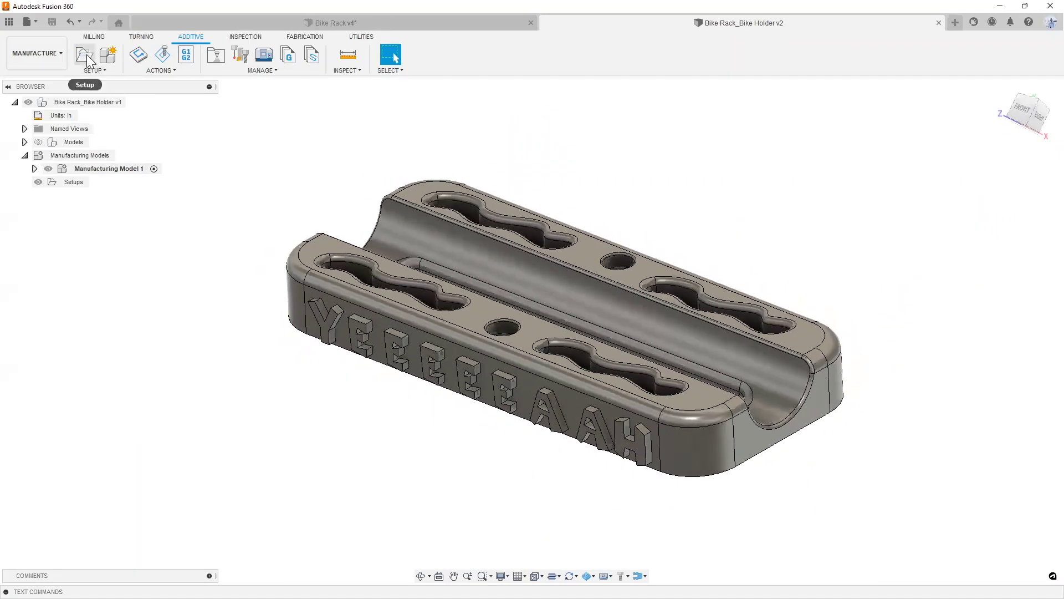
pyautogui.click(86, 55)
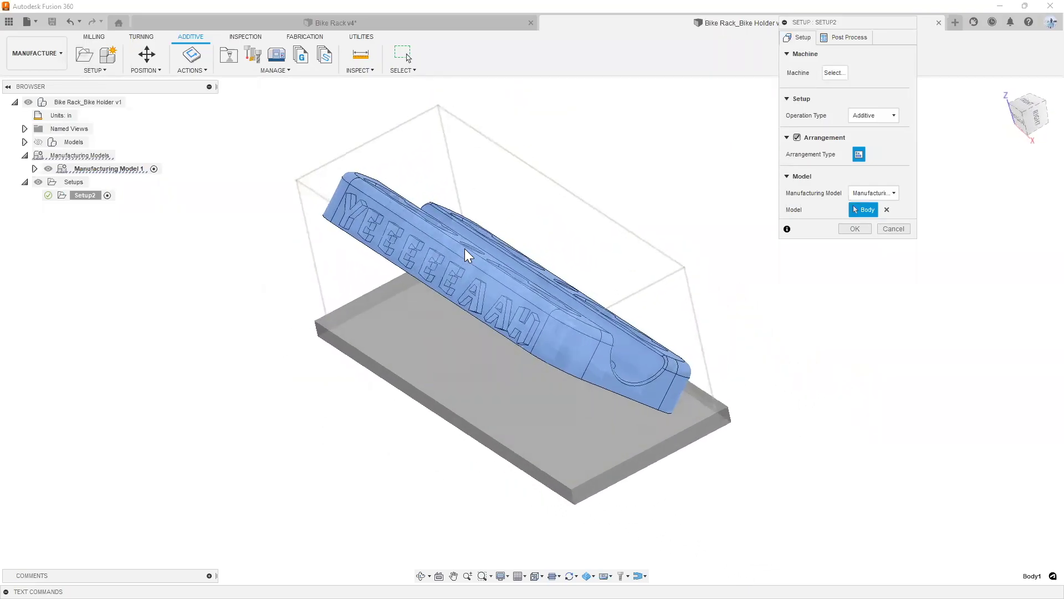
pyautogui.click(839, 71)
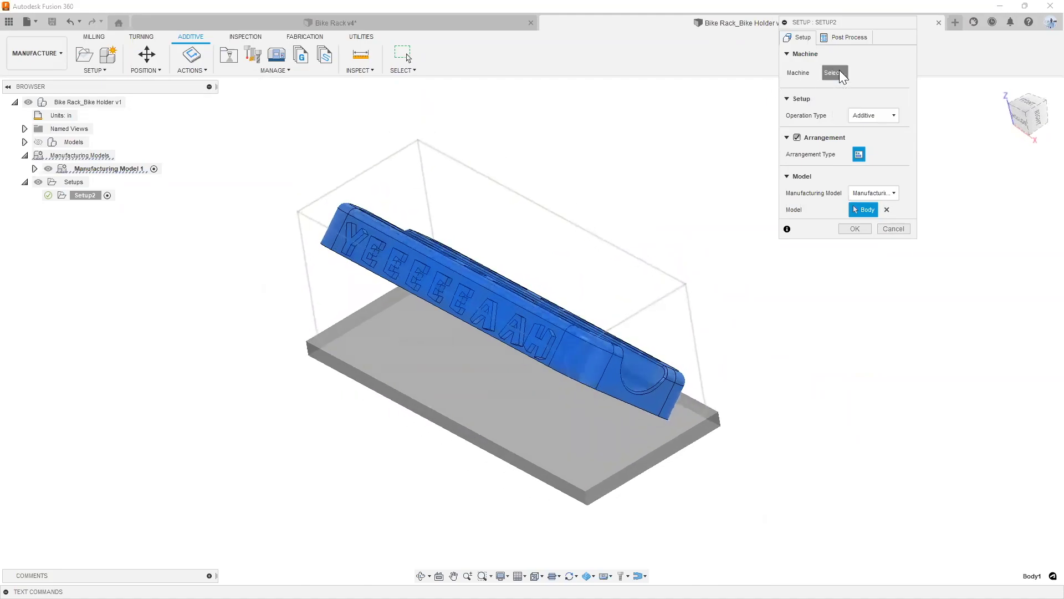
pyautogui.click(405, 150)
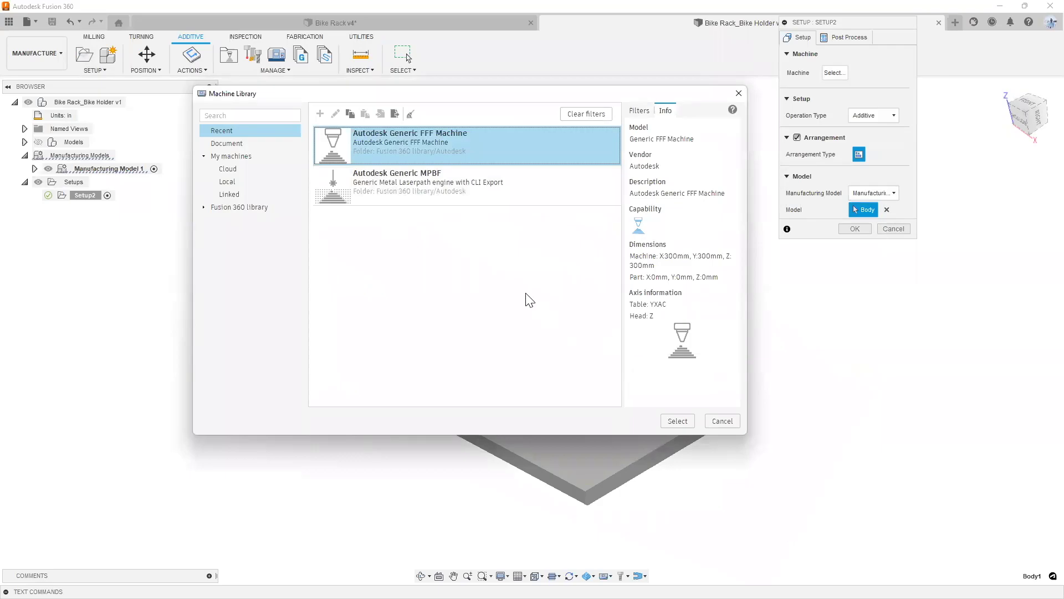
pyautogui.click(677, 421)
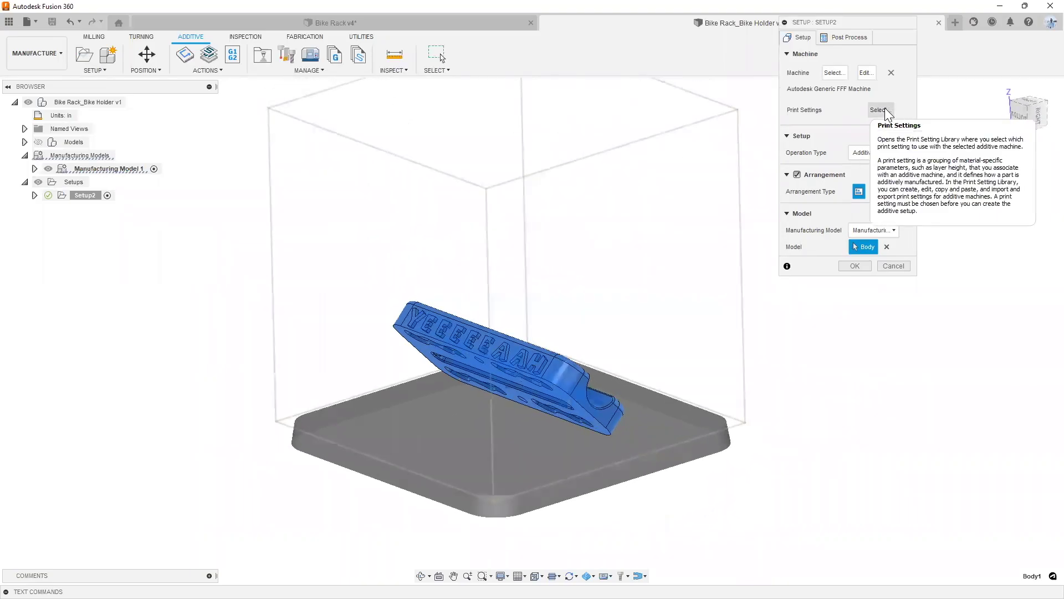
# - Assign the ABS 1.75mm print setting from the Fusion 360 library and create the additive setup
pyautogui.click(886, 113)
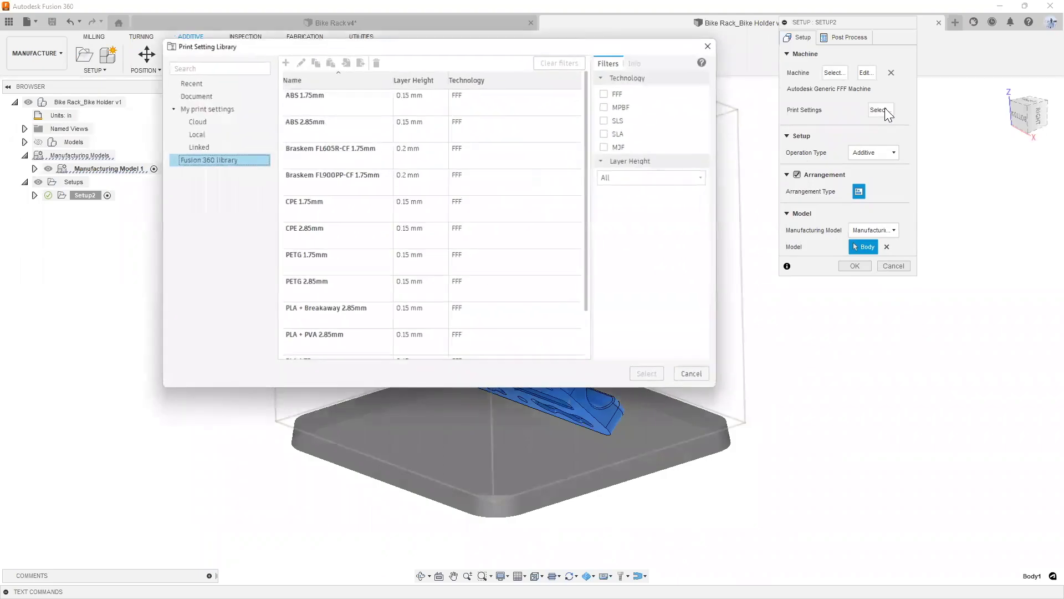
pyautogui.click(217, 163)
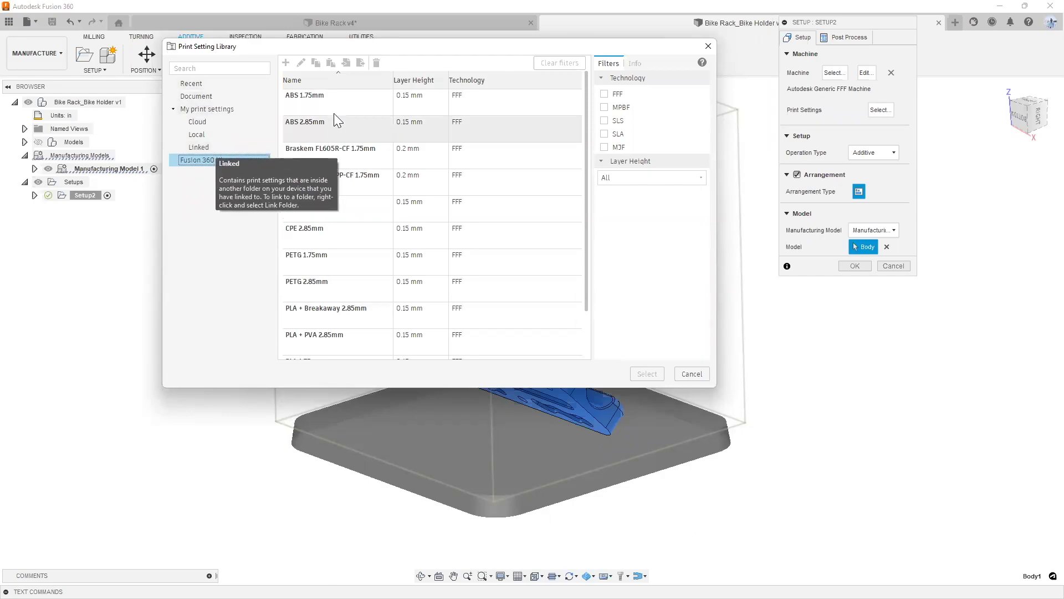
pyautogui.click(346, 104)
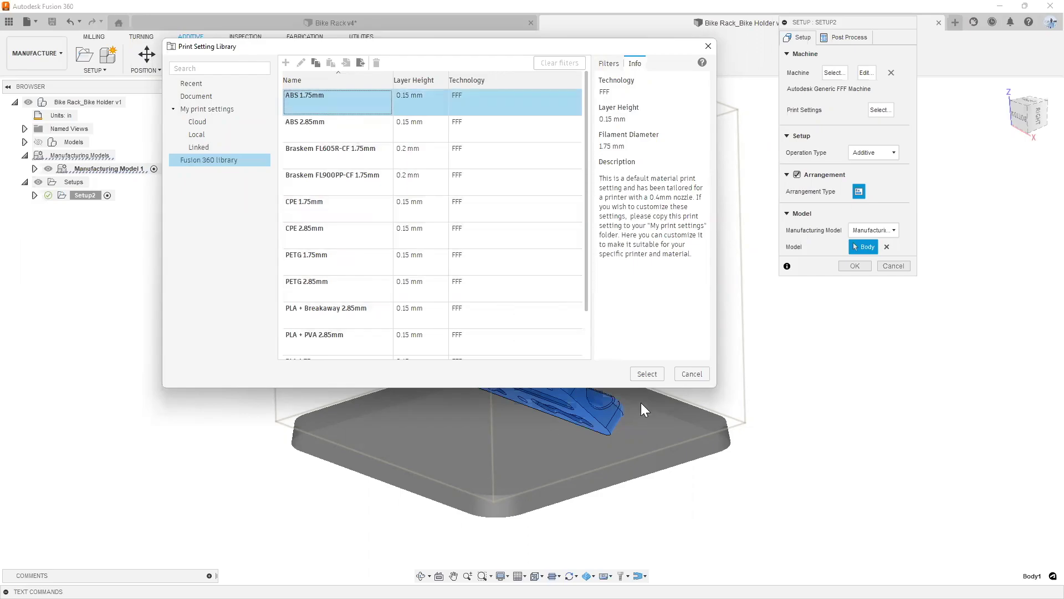
pyautogui.click(647, 374)
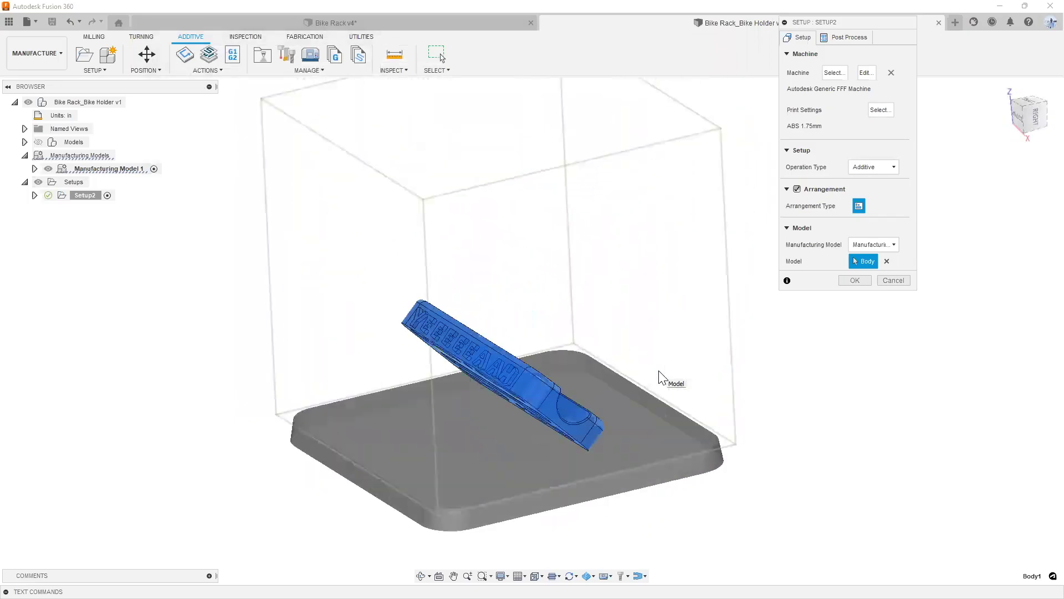
pyautogui.click(848, 281)
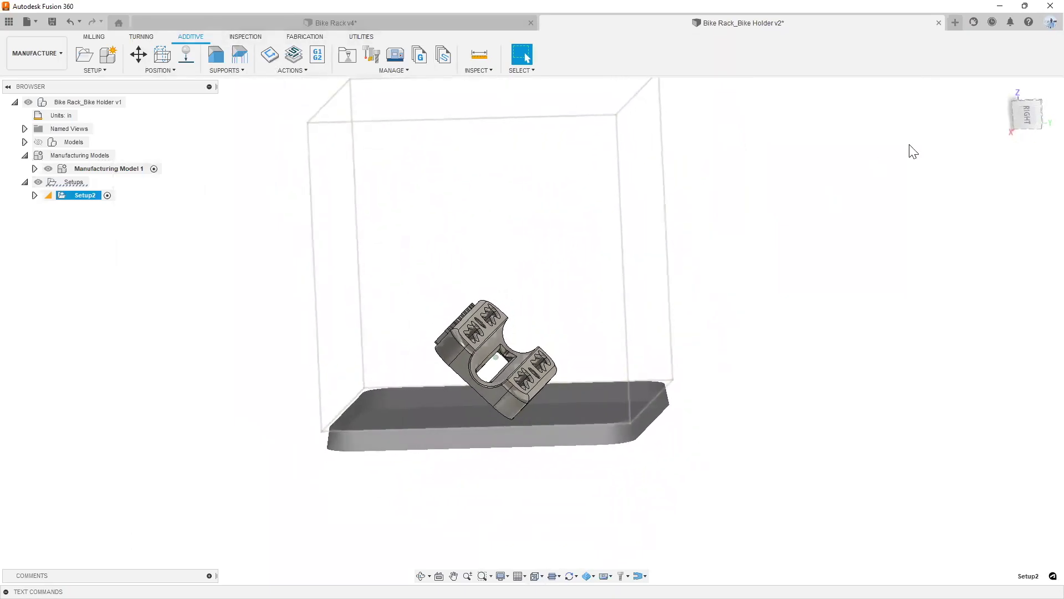
# - Run an automatic orientation study on the bike holder with a 40 deg support overhang angle, 180 deg smallest rotation and arbitrary rotation axis
pyautogui.click(1027, 118)
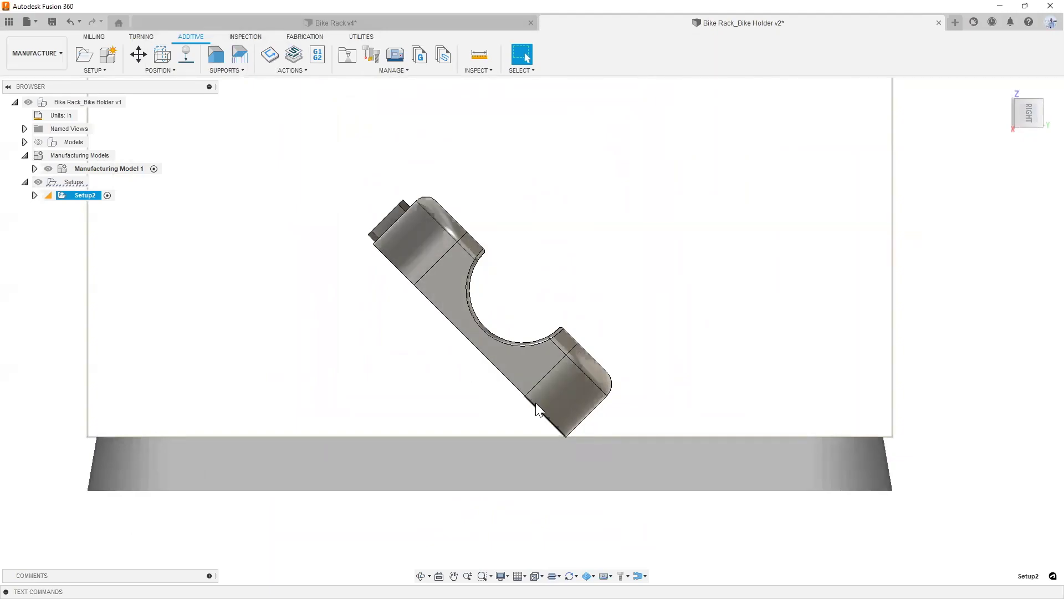
pyautogui.scroll(-3, 471, 352)
pyautogui.keyDown('shift'); pyautogui.moveTo(470, 346); pyautogui.dragTo(463, 326, button='middle'); pyautogui.keyUp('shift')
pyautogui.click(177, 72)
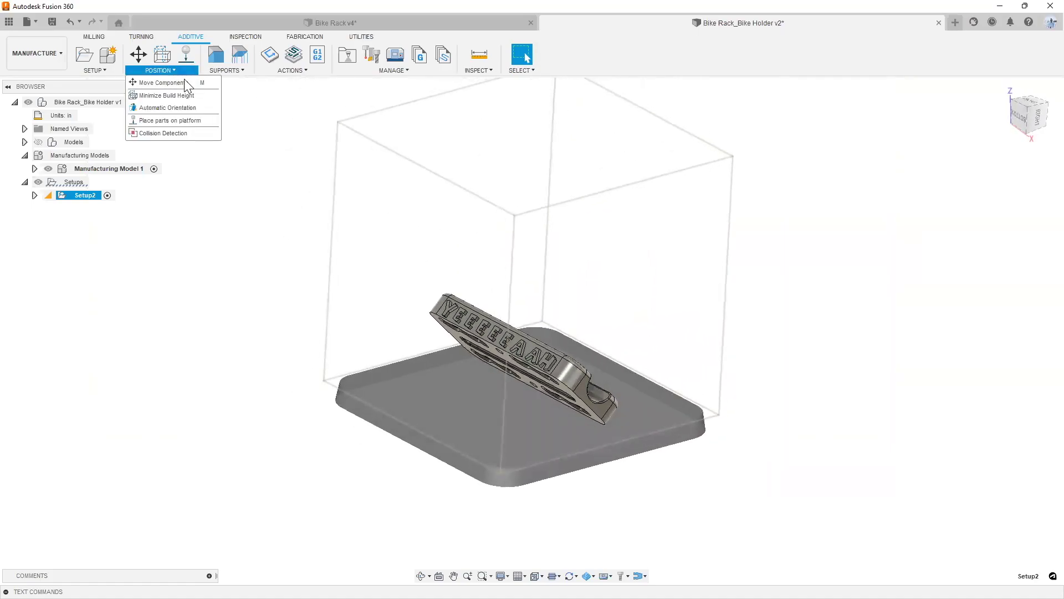
pyautogui.click(176, 109)
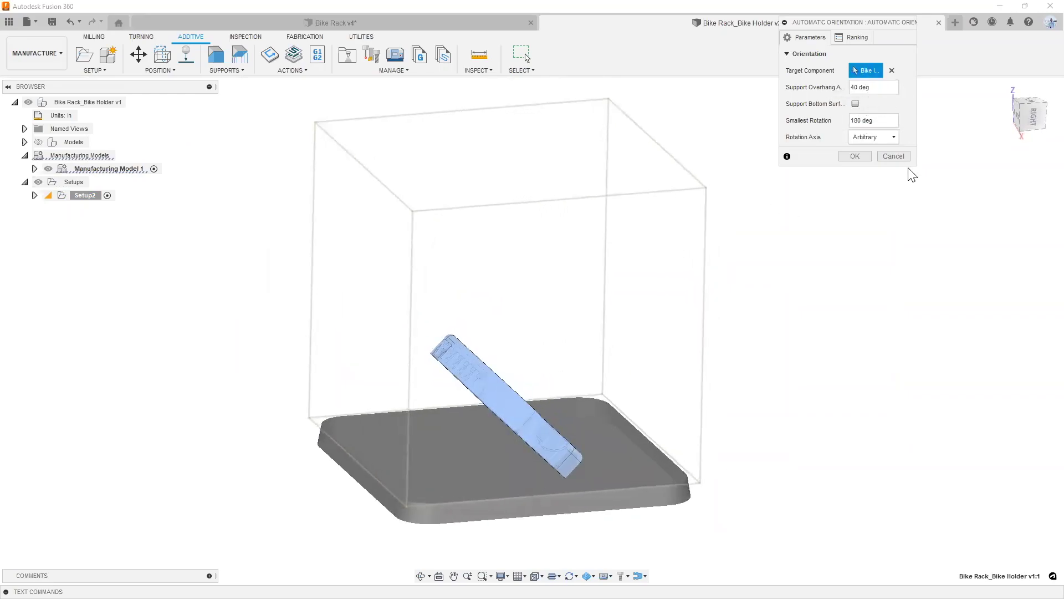
pyautogui.moveTo(916, 165); pyautogui.dragTo(935, 188)
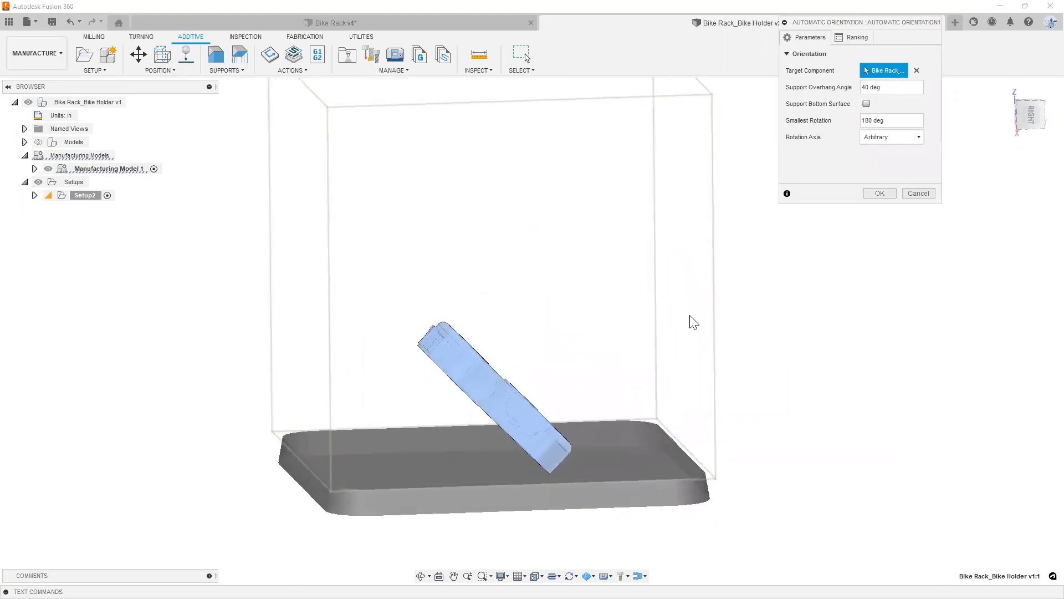
pyautogui.click(857, 37)
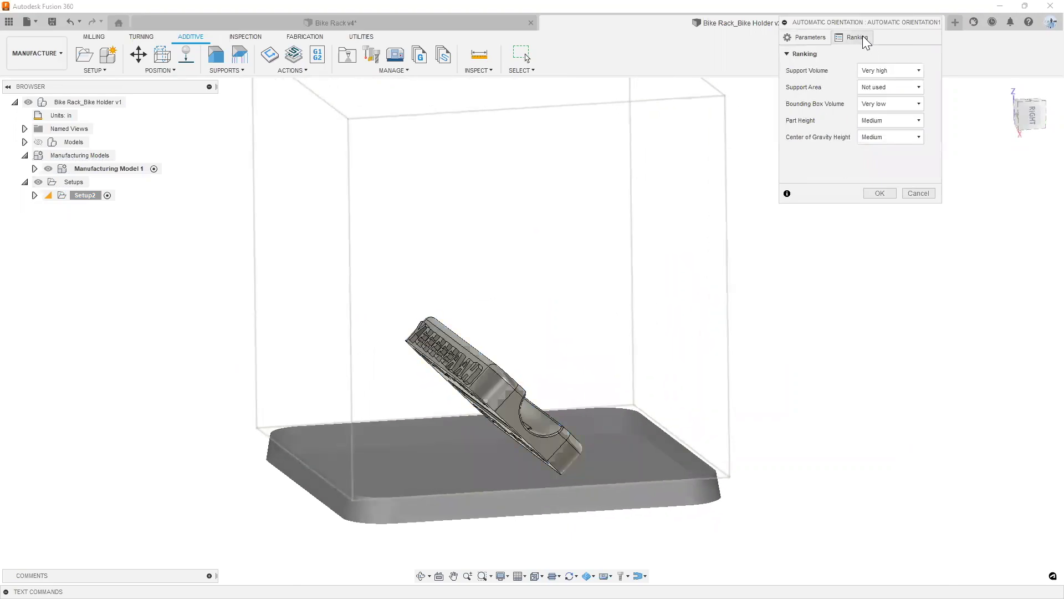
pyautogui.click(814, 38)
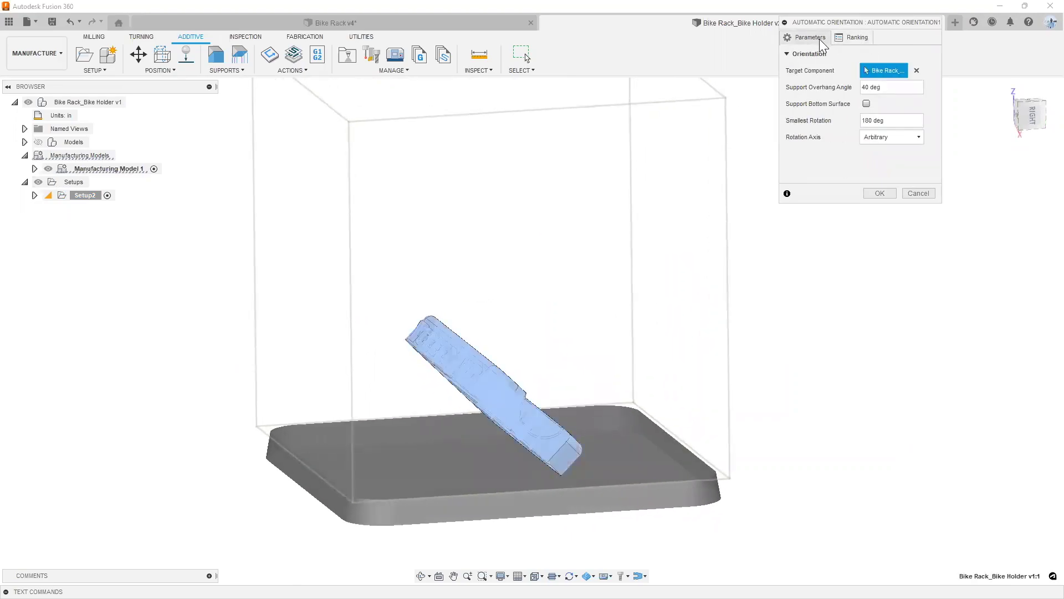
pyautogui.click(880, 194)
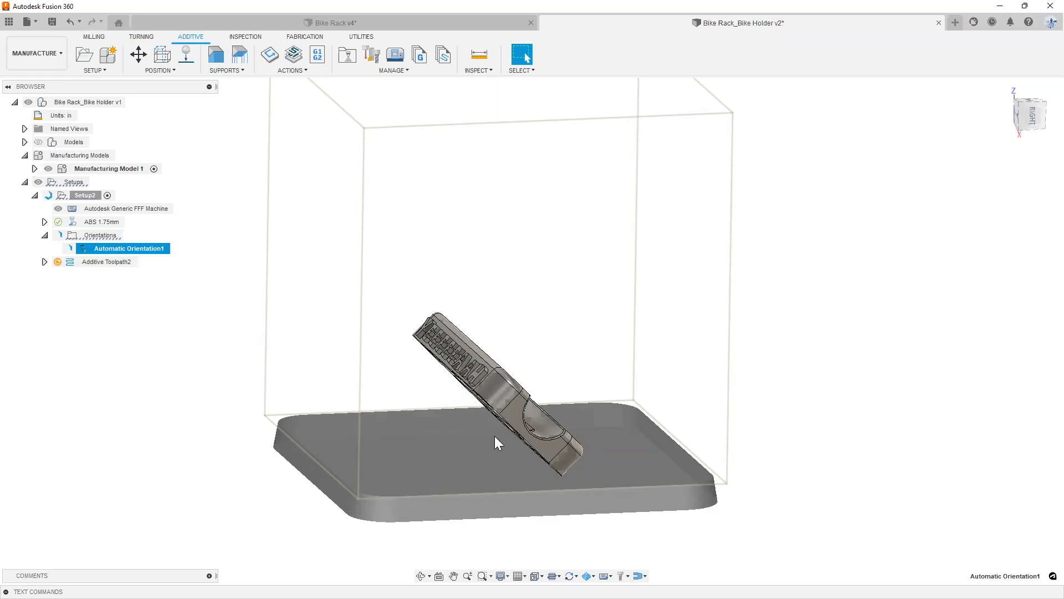
pyautogui.keyDown('shift'); pyautogui.moveTo(500, 371); pyautogui.dragTo(264, 214, button='middle'); pyautogui.keyUp('shift')
pyautogui.scroll(3, 466, 394)
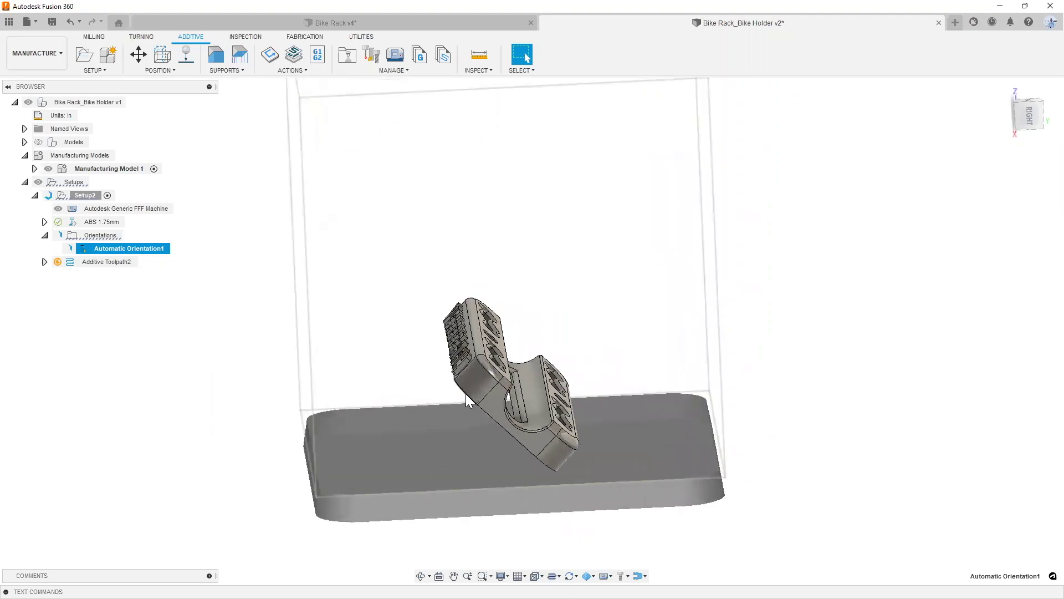
pyautogui.keyDown('shift'); pyautogui.moveTo(480, 377); pyautogui.dragTo(394, 260, button='middle'); pyautogui.keyUp('shift')
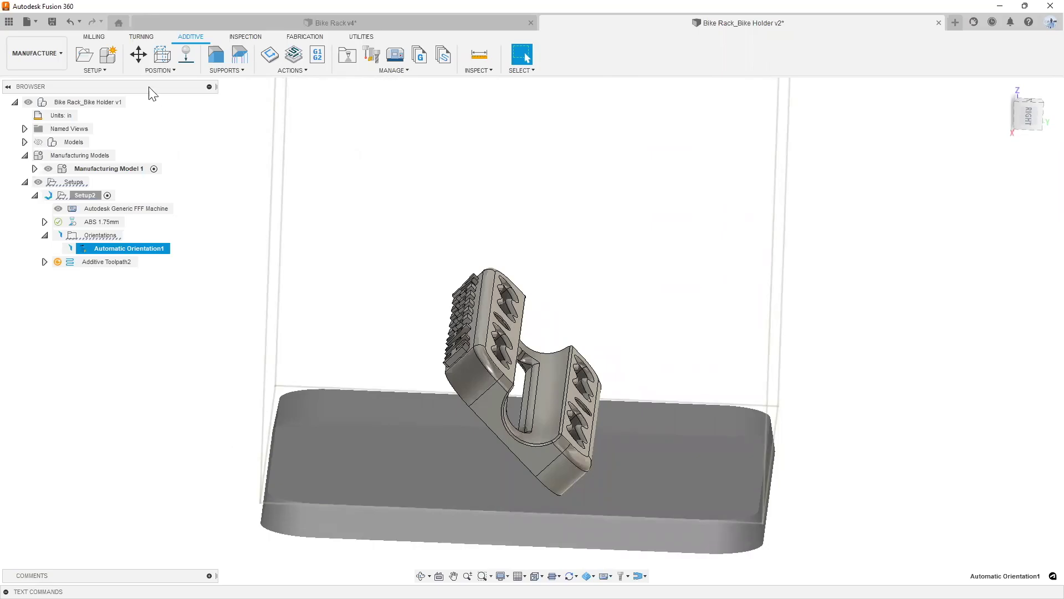
pyautogui.click(153, 71)
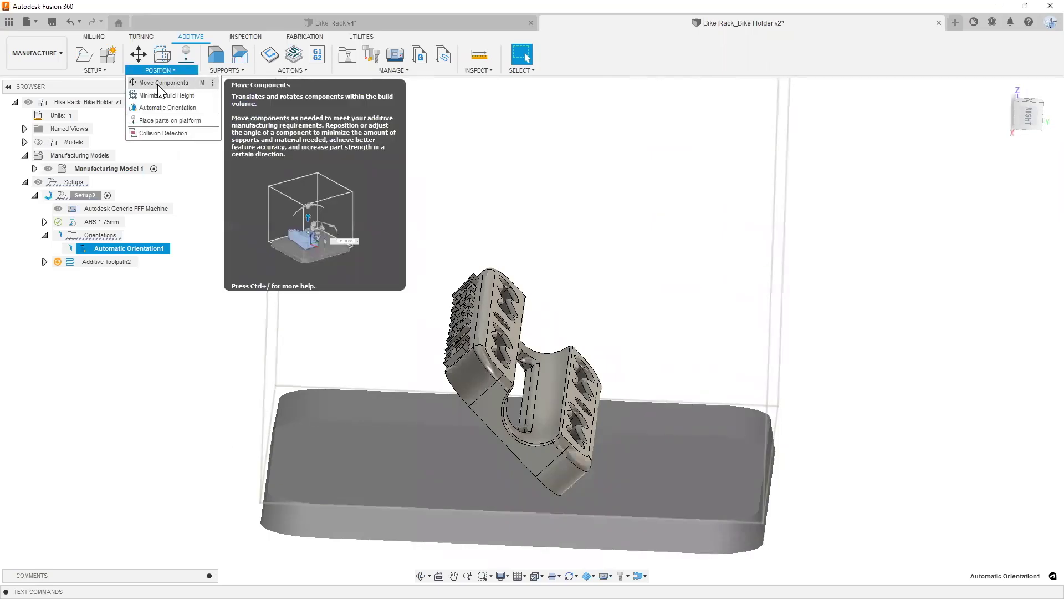
pyautogui.click(158, 82)
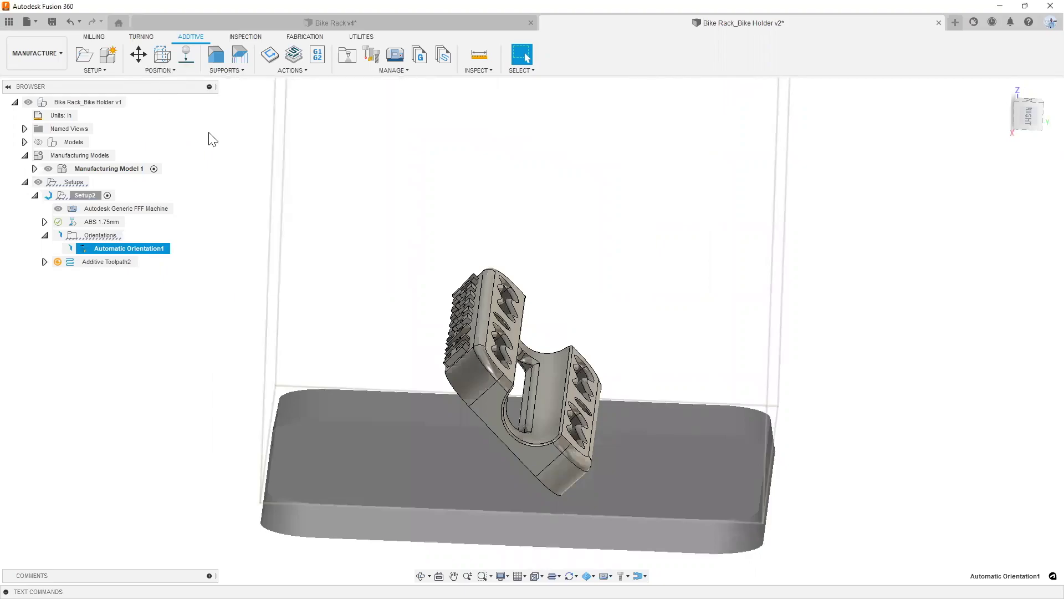
pyautogui.click(608, 318)
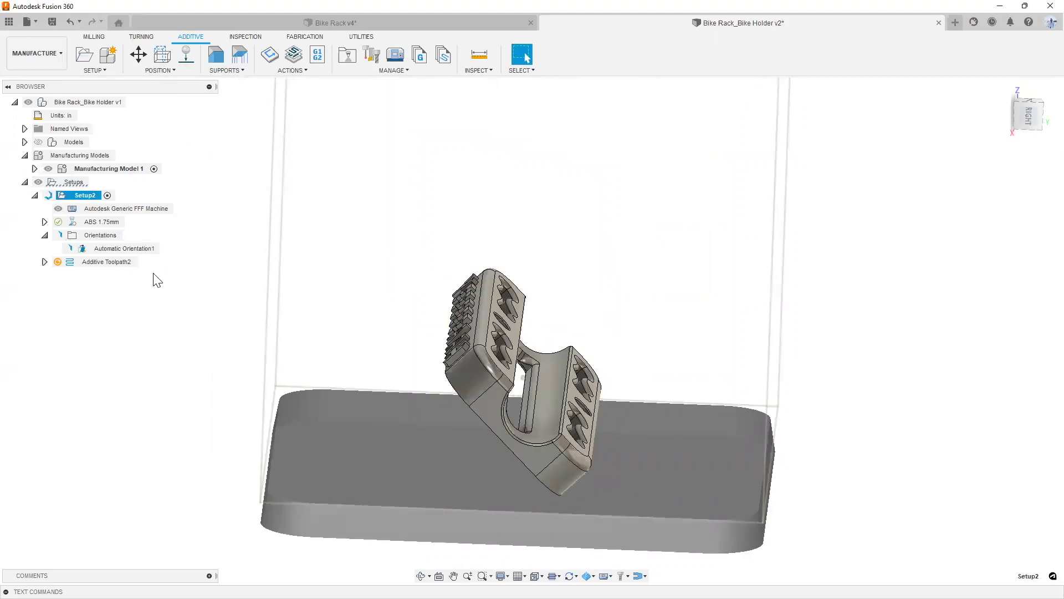
pyautogui.keyDown('shift'); pyautogui.moveTo(295, 342); pyautogui.dragTo(277, 348, button='middle'); pyautogui.keyUp('shift')
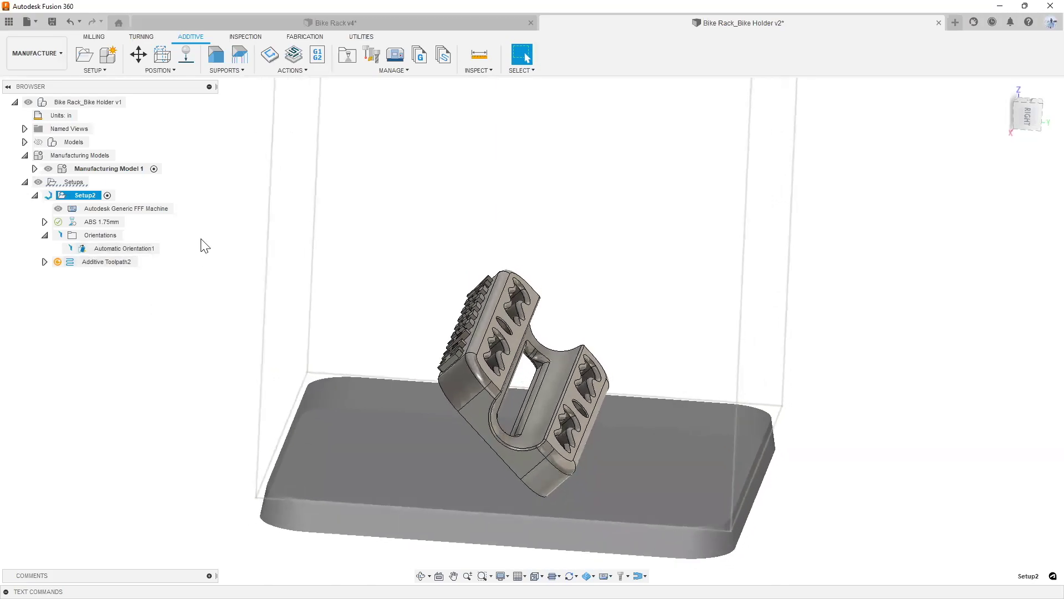
pyautogui.click(167, 71)
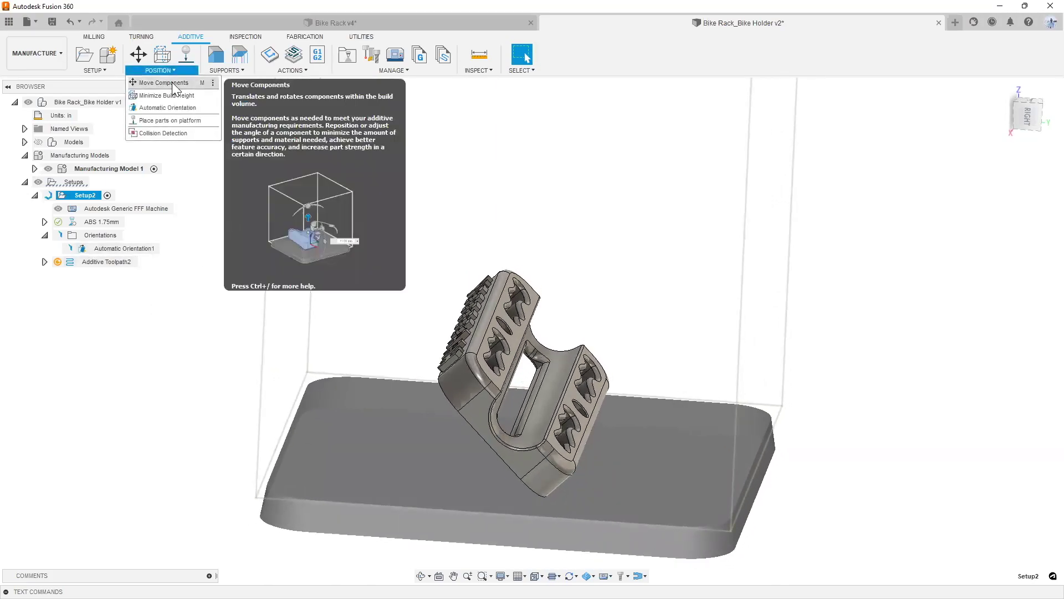
pyautogui.click(450, 227)
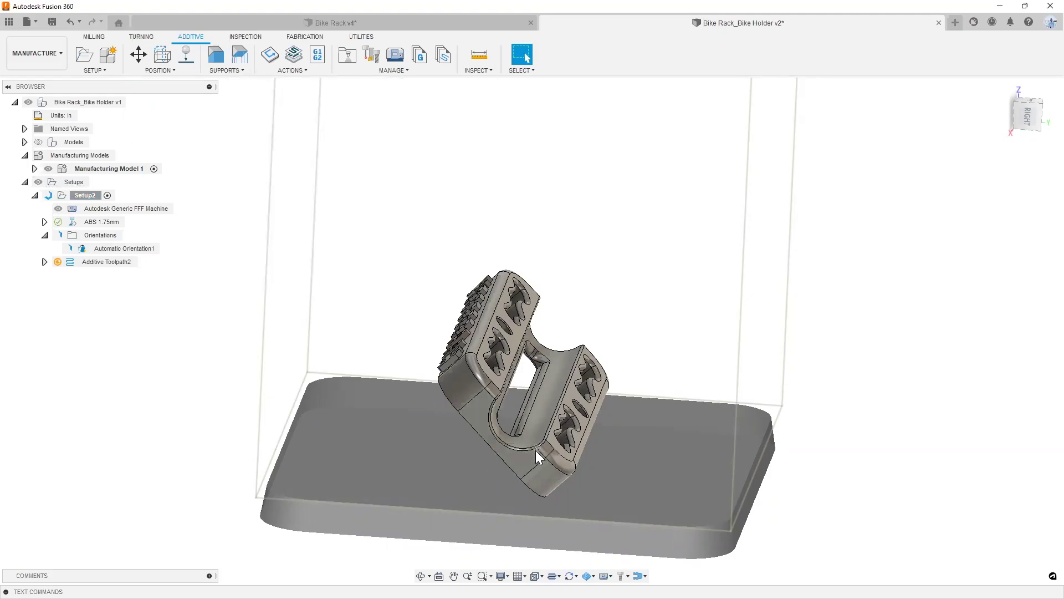
pyautogui.keyDown('shift'); pyautogui.moveTo(536, 449); pyautogui.dragTo(454, 452, button='middle'); pyautogui.keyUp('shift')
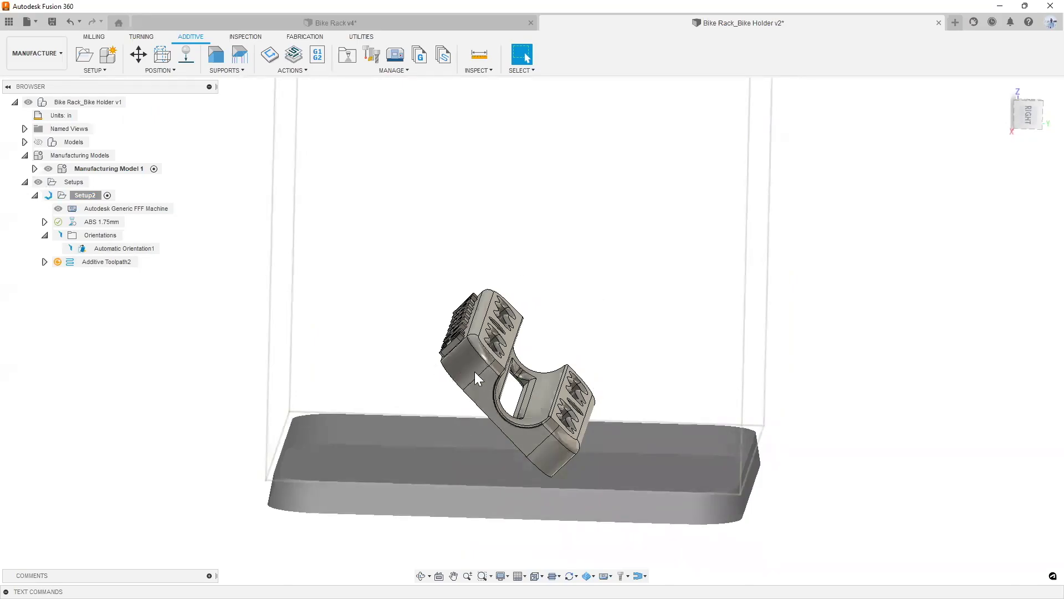
pyautogui.click(161, 70)
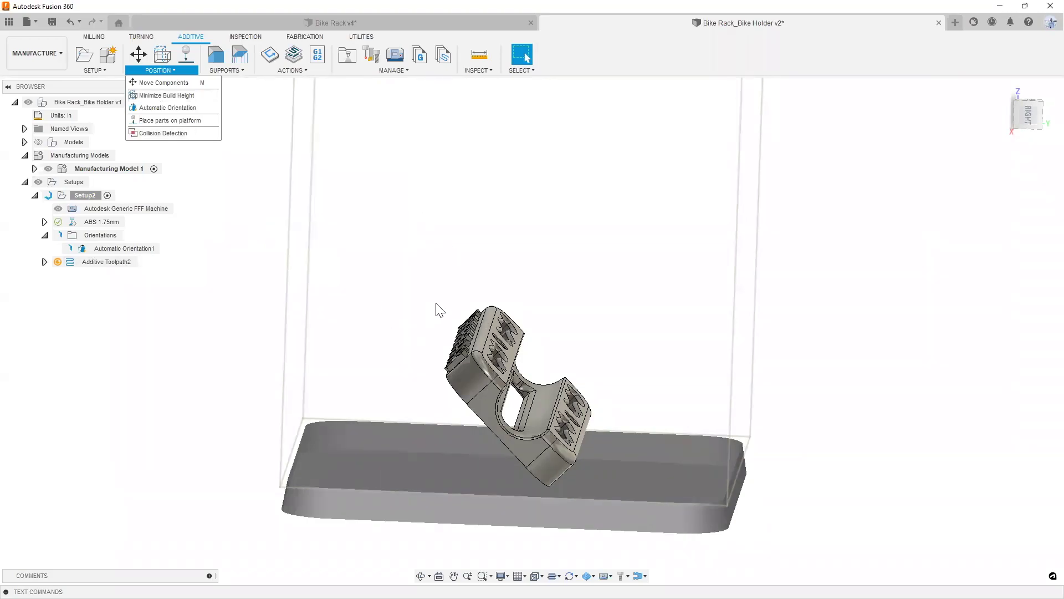
pyautogui.click(174, 342)
pyautogui.keyDown('shift'); pyautogui.moveTo(488, 252); pyautogui.dragTo(446, 283, button='middle'); pyautogui.keyUp('shift')
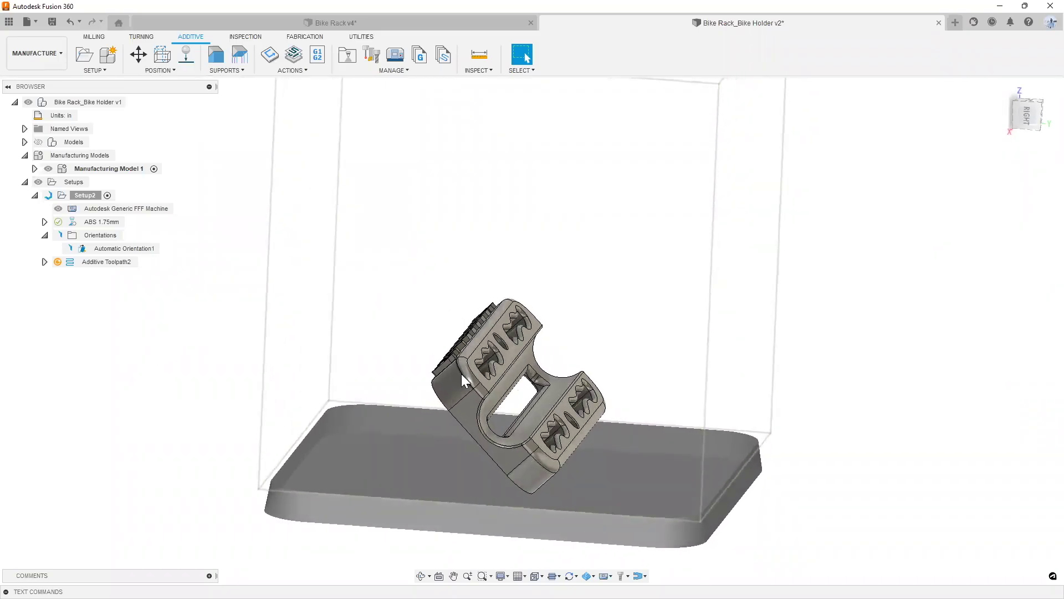
pyautogui.keyDown('shift'); pyautogui.moveTo(462, 372); pyautogui.dragTo(460, 366, button='middle'); pyautogui.keyUp('shift')
pyautogui.scroll(-2, 481, 435)
pyautogui.keyDown('shift'); pyautogui.moveTo(481, 436); pyautogui.dragTo(464, 290, button='middle'); pyautogui.keyUp('shift')
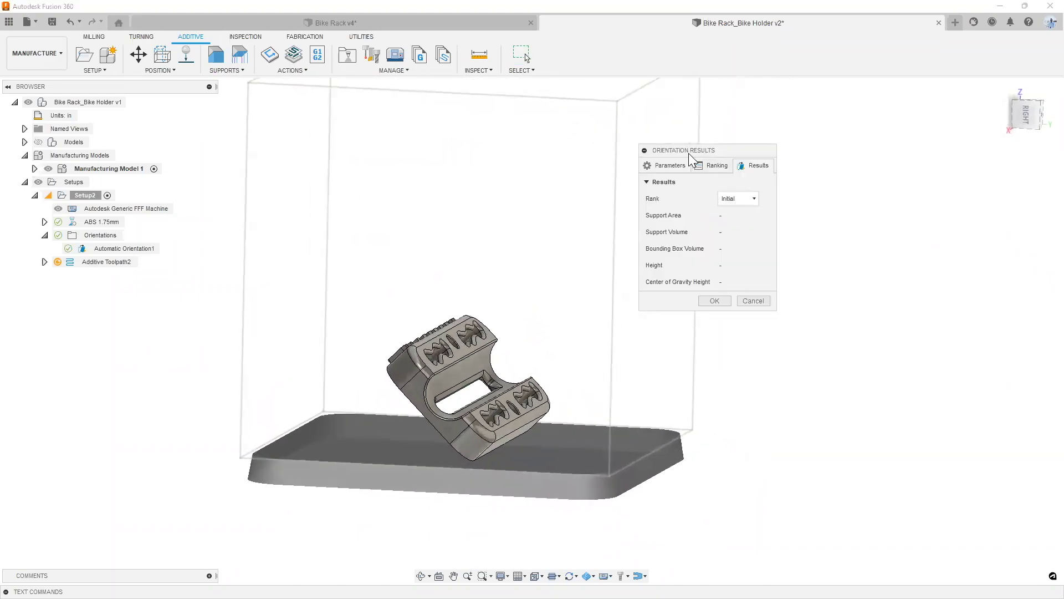
# - Preview the rank 1 orientation result and examine how the bike holder sits on the build plate from the side
pyautogui.moveTo(688, 154); pyautogui.dragTo(702, 156)
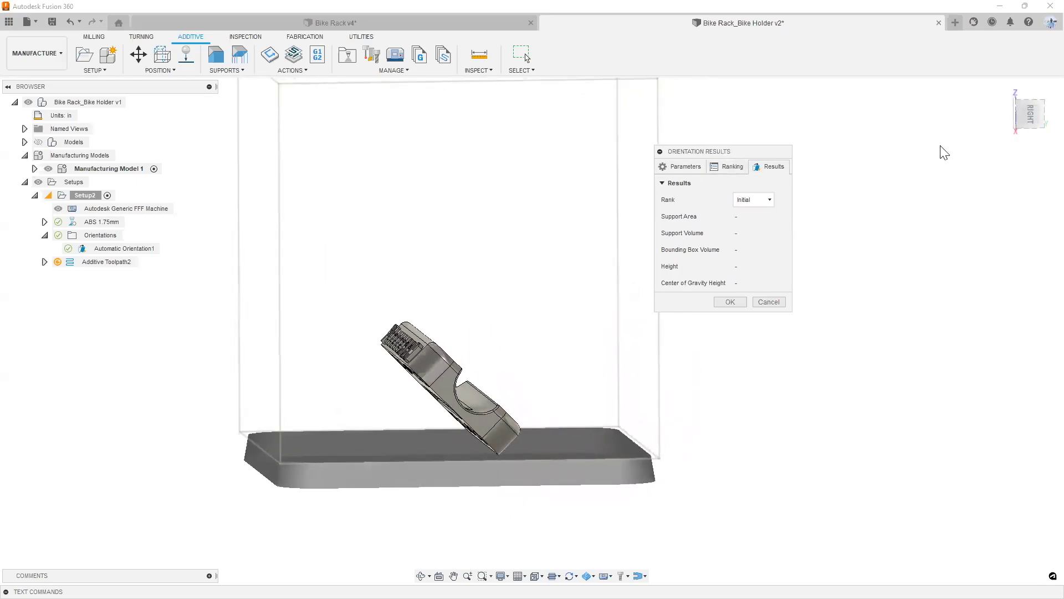
pyautogui.scroll(3, 452, 394)
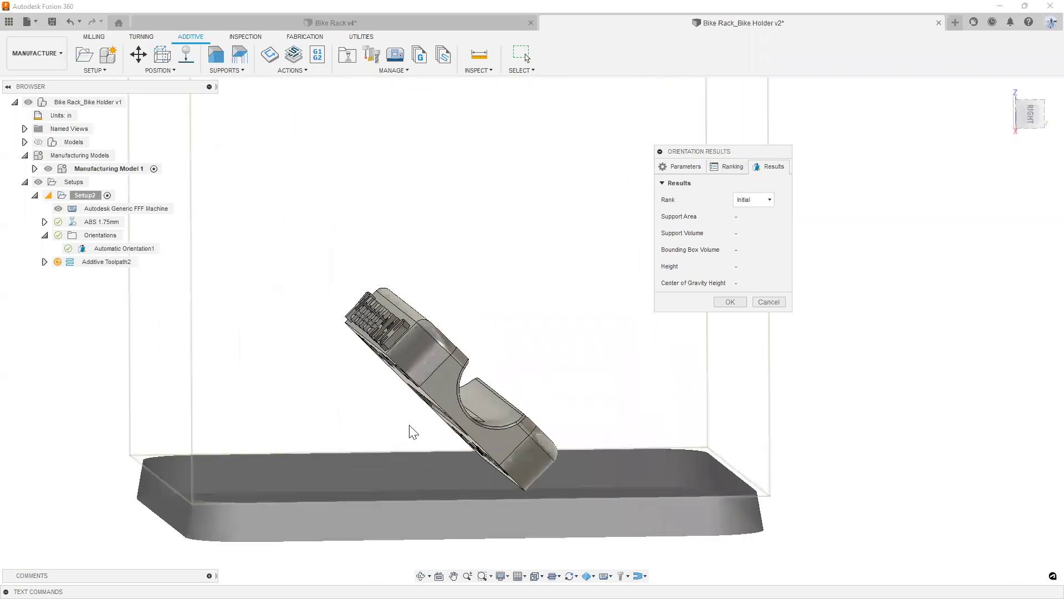
pyautogui.click(767, 201)
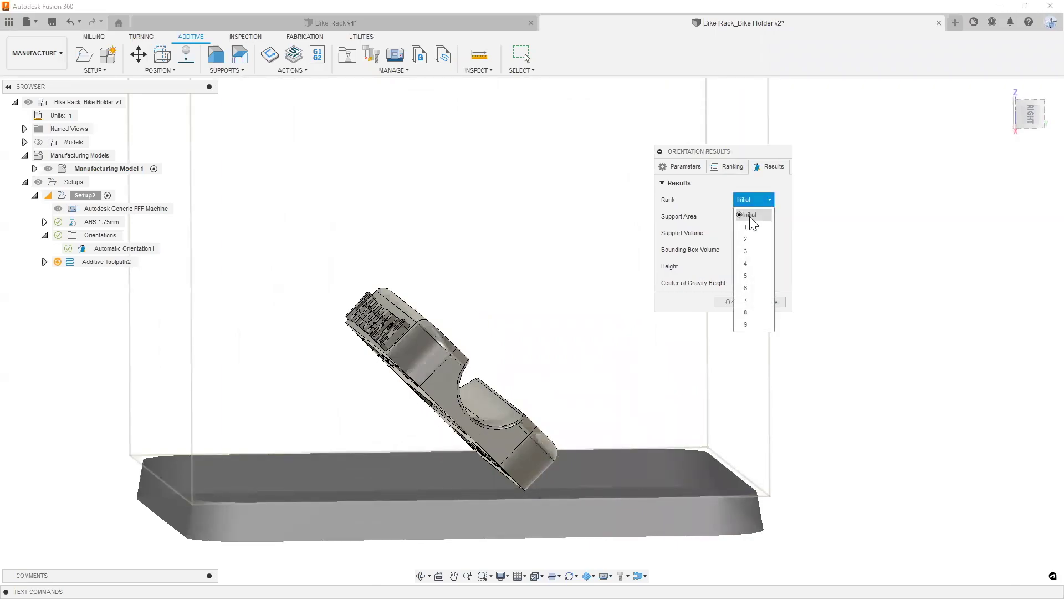
pyautogui.click(757, 229)
pyautogui.keyDown('shift'); pyautogui.moveTo(755, 228); pyautogui.dragTo(882, 228, button='middle'); pyautogui.keyUp('shift')
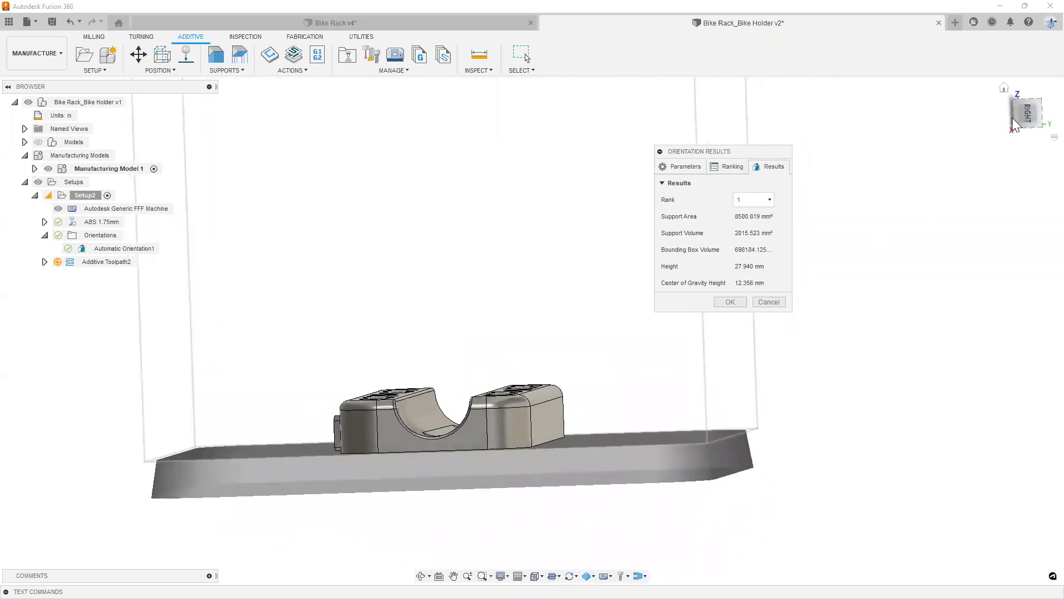
pyautogui.click(1026, 112)
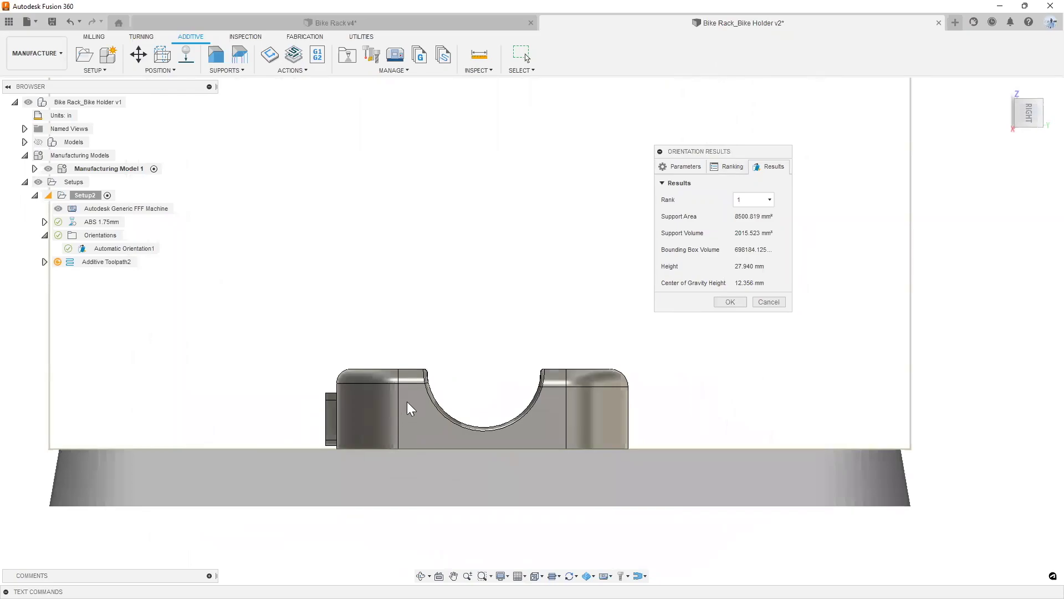
pyautogui.scroll(-3, 408, 402)
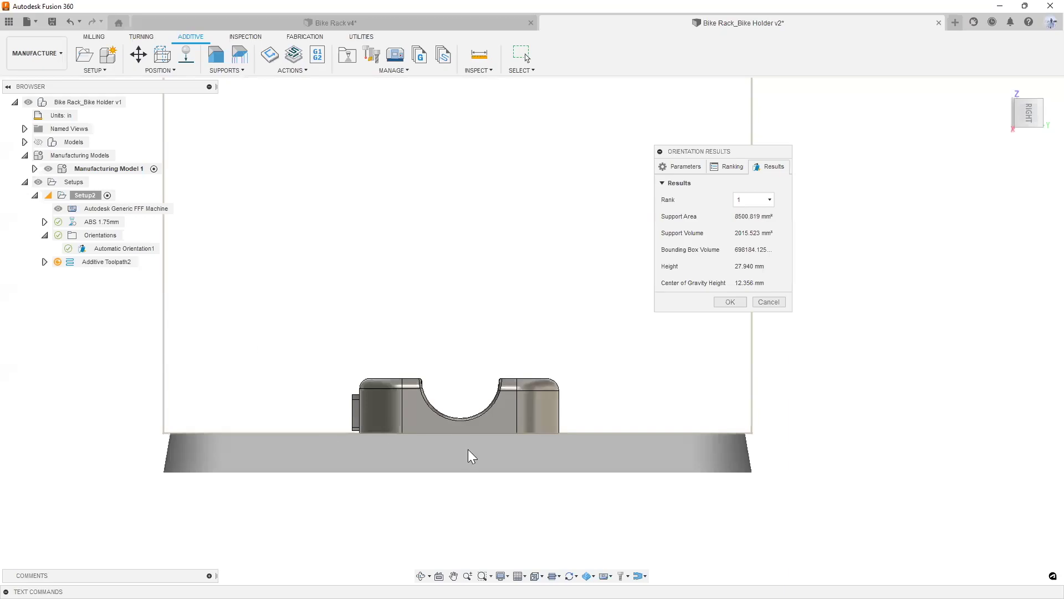
# - Compare the rank 2, rank 9, initial and rank 8 orientations of the bike holder
pyautogui.click(757, 198)
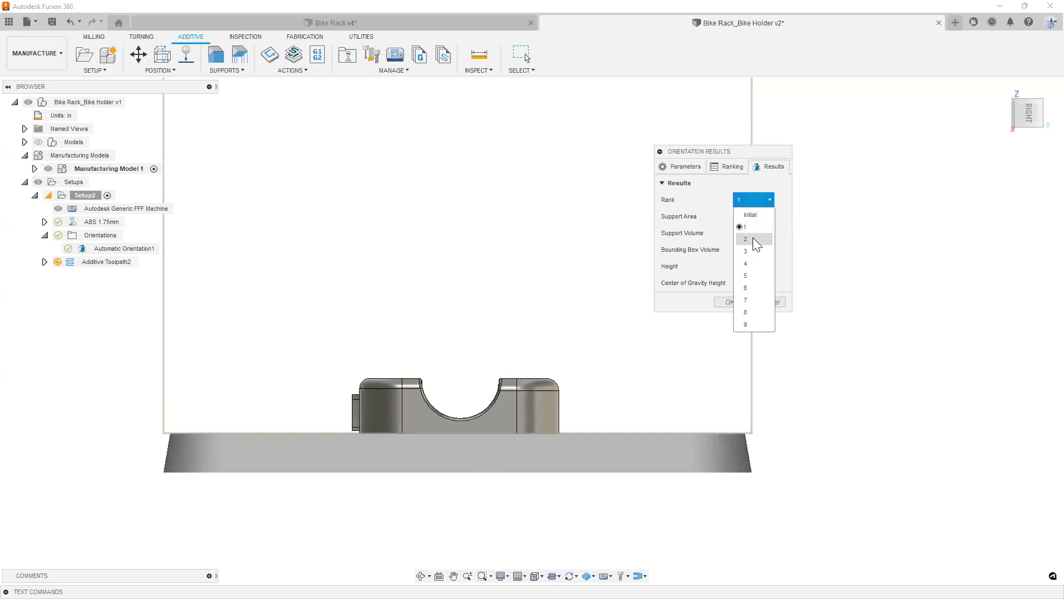
pyautogui.click(753, 238)
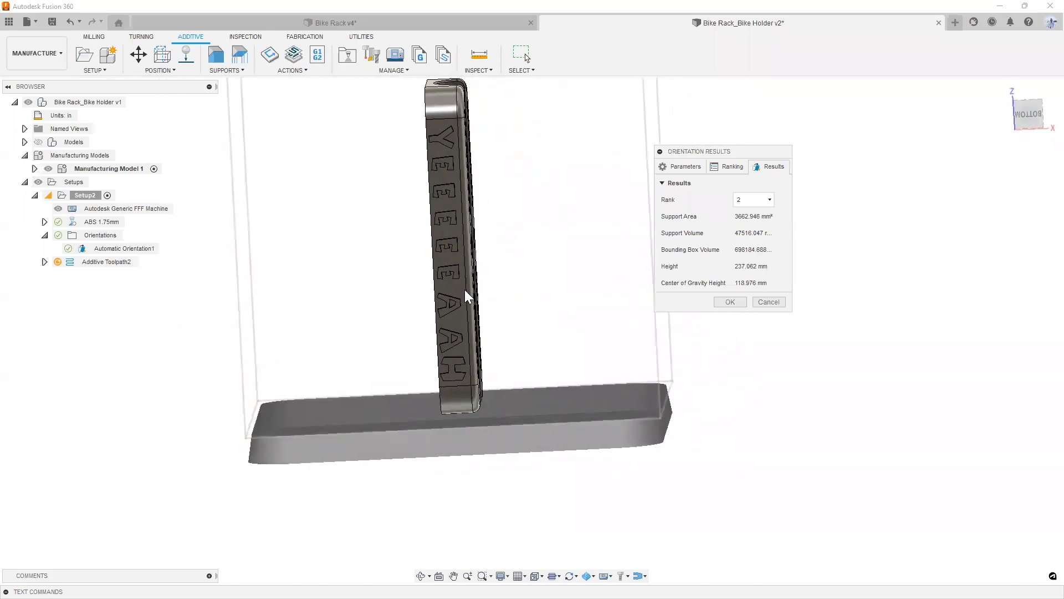
pyautogui.click(759, 200)
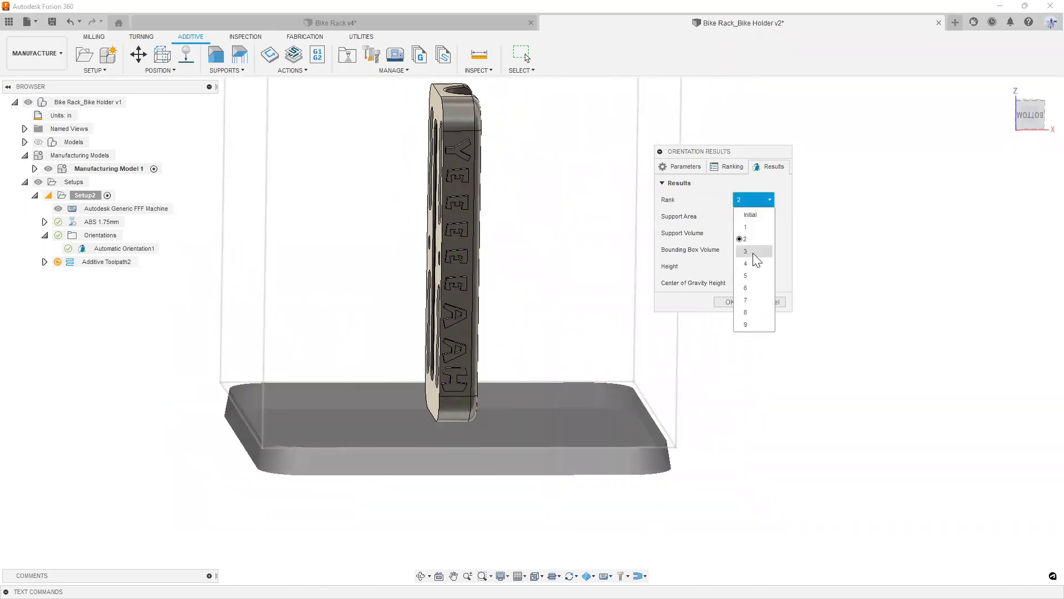
pyautogui.click(758, 325)
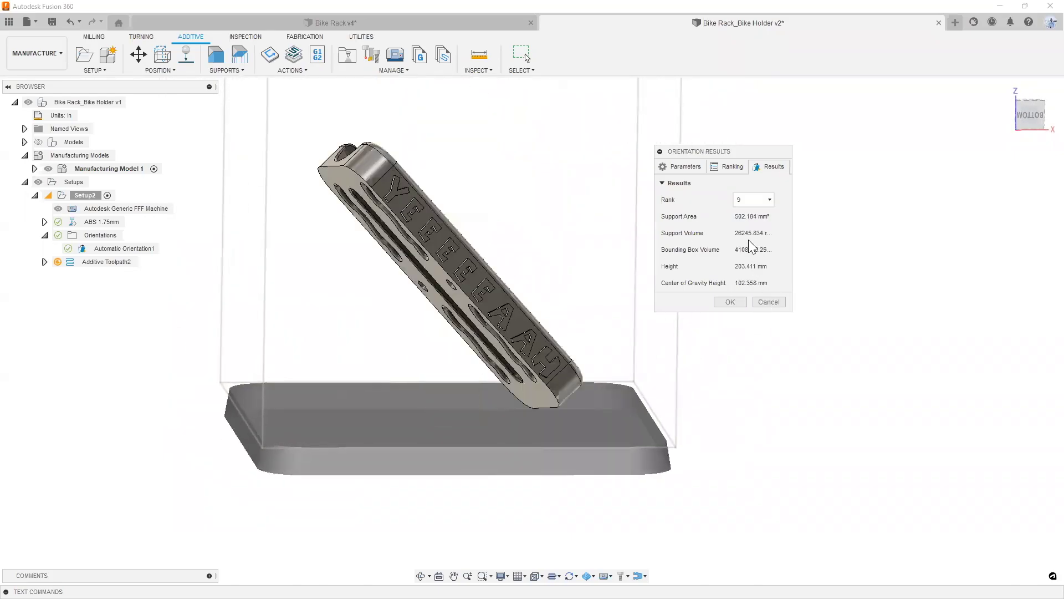
pyautogui.click(756, 198)
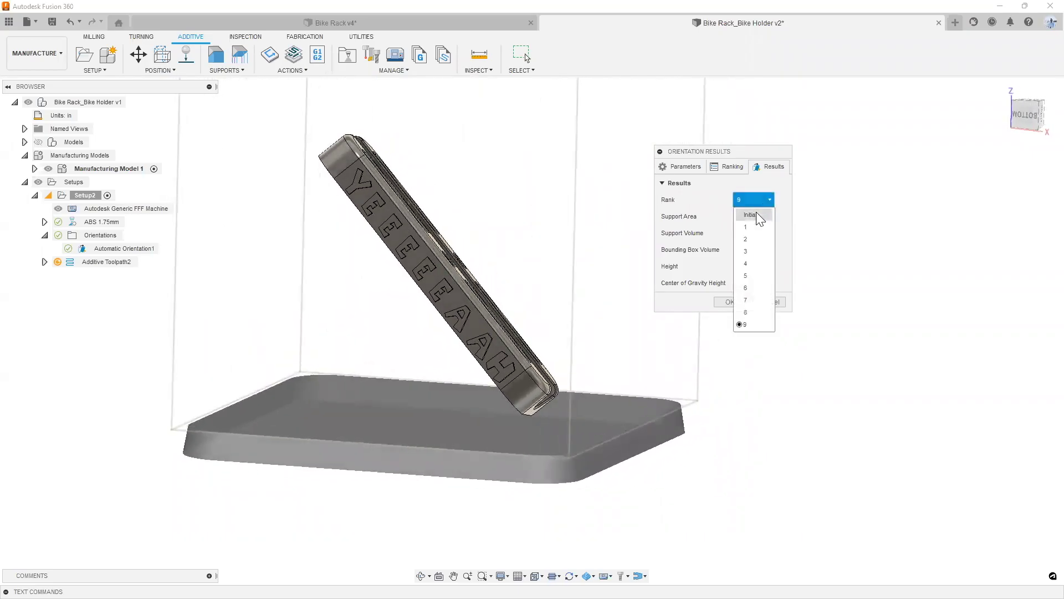
pyautogui.click(756, 212)
pyautogui.click(760, 198)
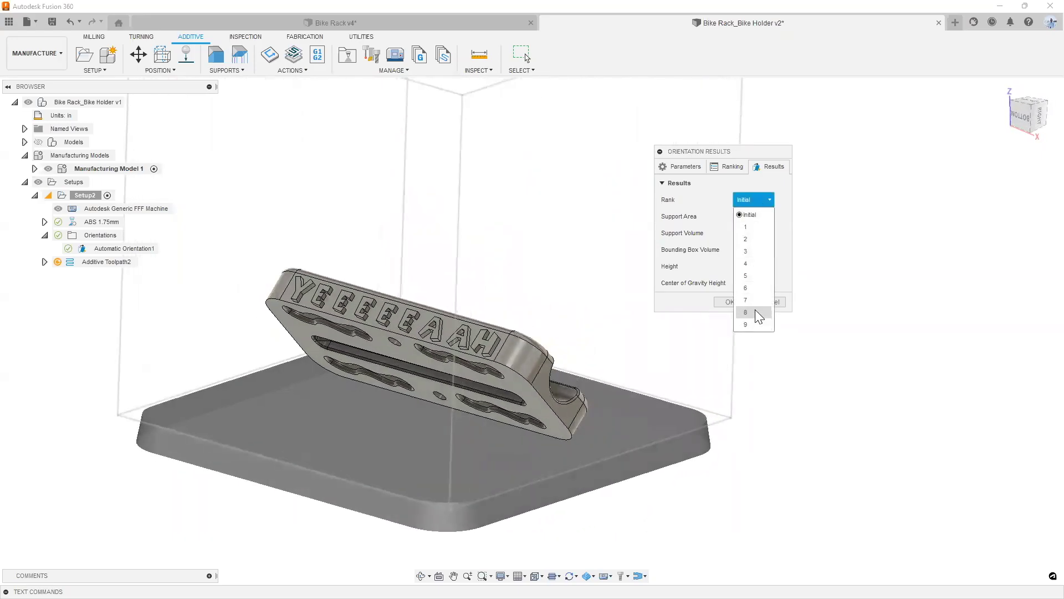
pyautogui.click(755, 310)
# - Choose the rank 1 orientation for the bike holder and accept the orientation results
pyautogui.click(757, 201)
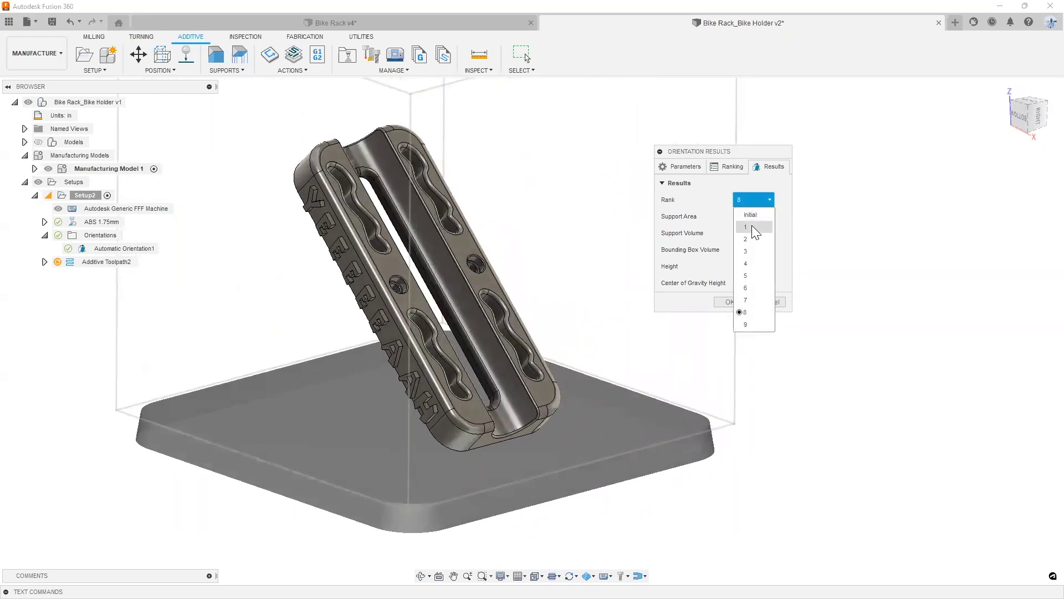
pyautogui.click(754, 228)
pyautogui.keyDown('shift'); pyautogui.moveTo(367, 284); pyautogui.dragTo(432, 375, button='middle'); pyautogui.keyUp('shift')
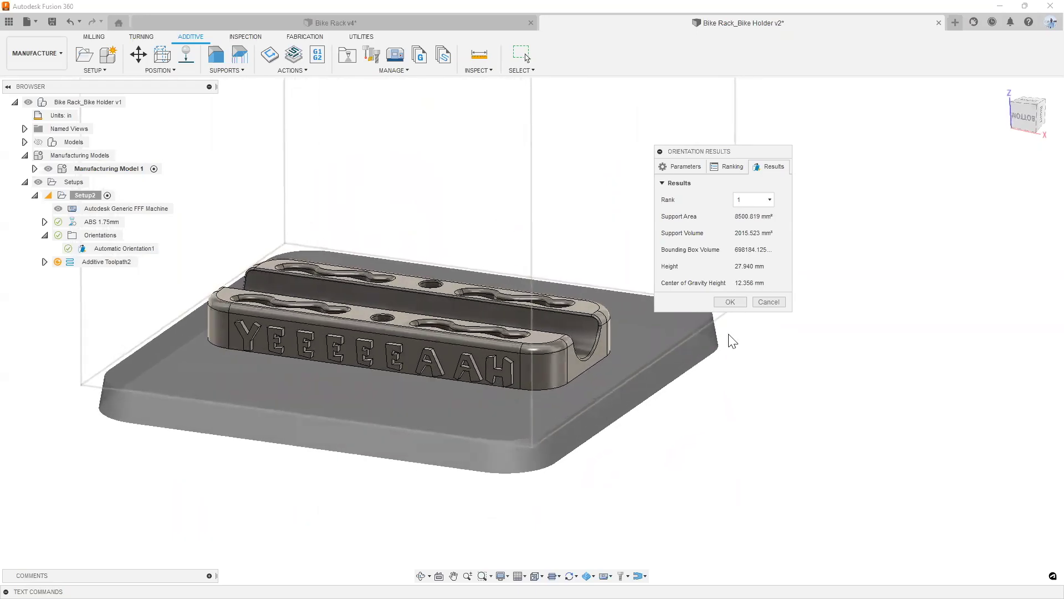
pyautogui.click(743, 303)
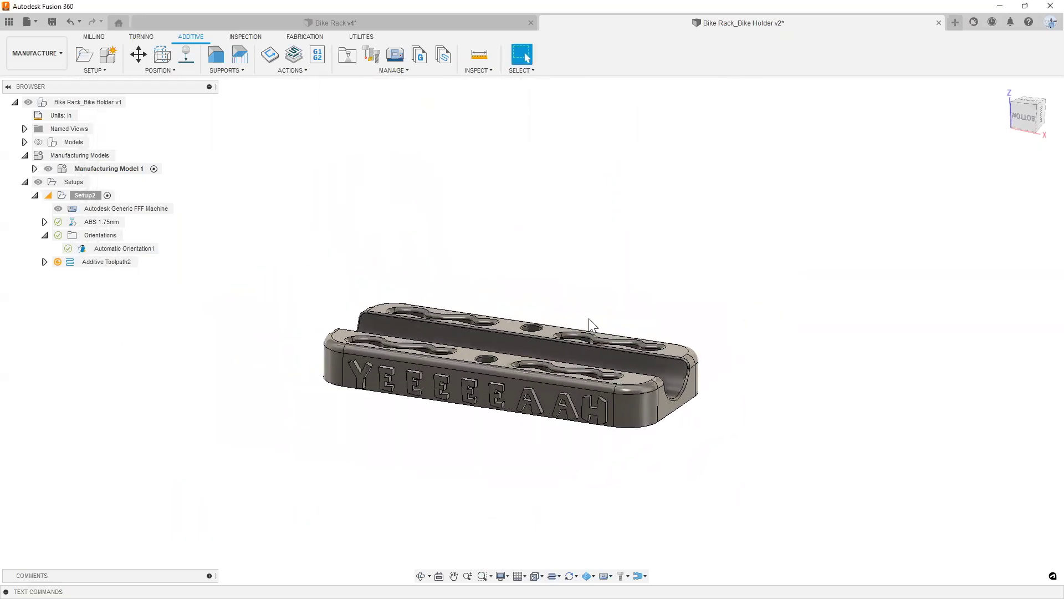
# - Generate the additive toolpath for the oriented bike holder in the FFF setup
pyautogui.click(184, 70)
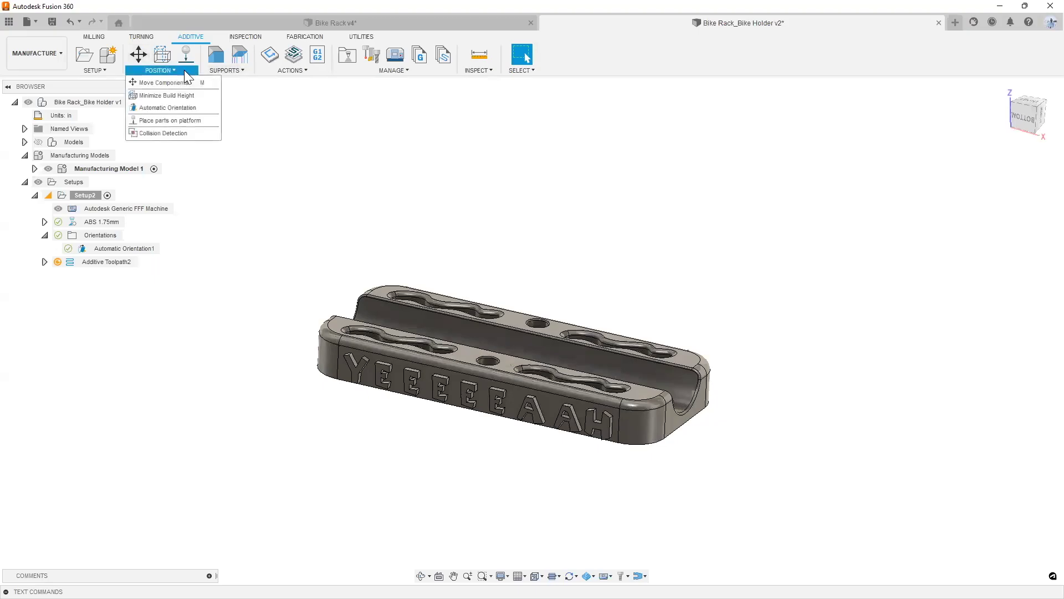
pyautogui.click(116, 262)
pyautogui.rightClick(114, 262)
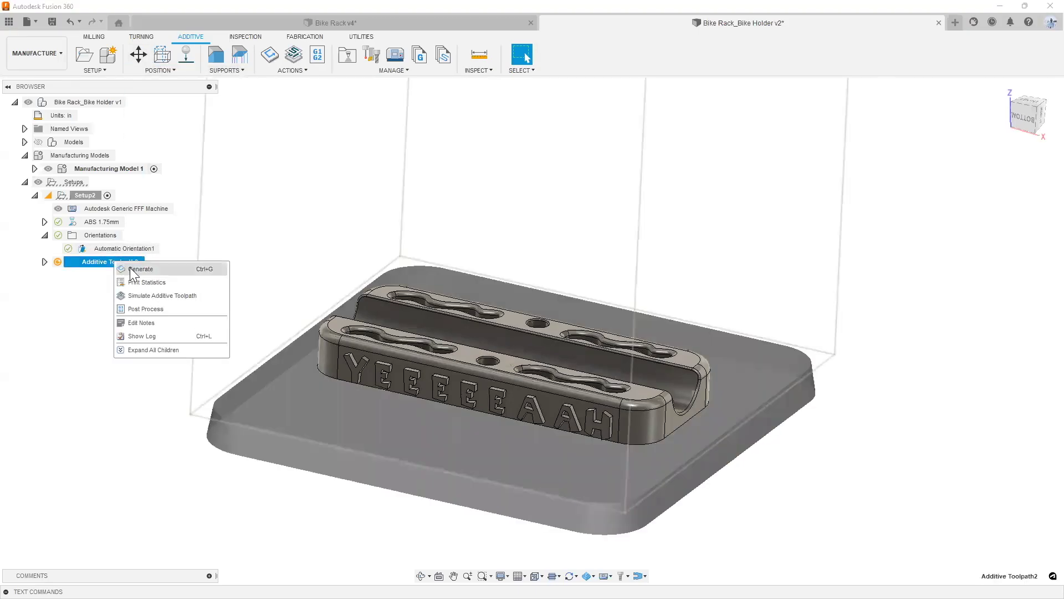
pyautogui.click(141, 268)
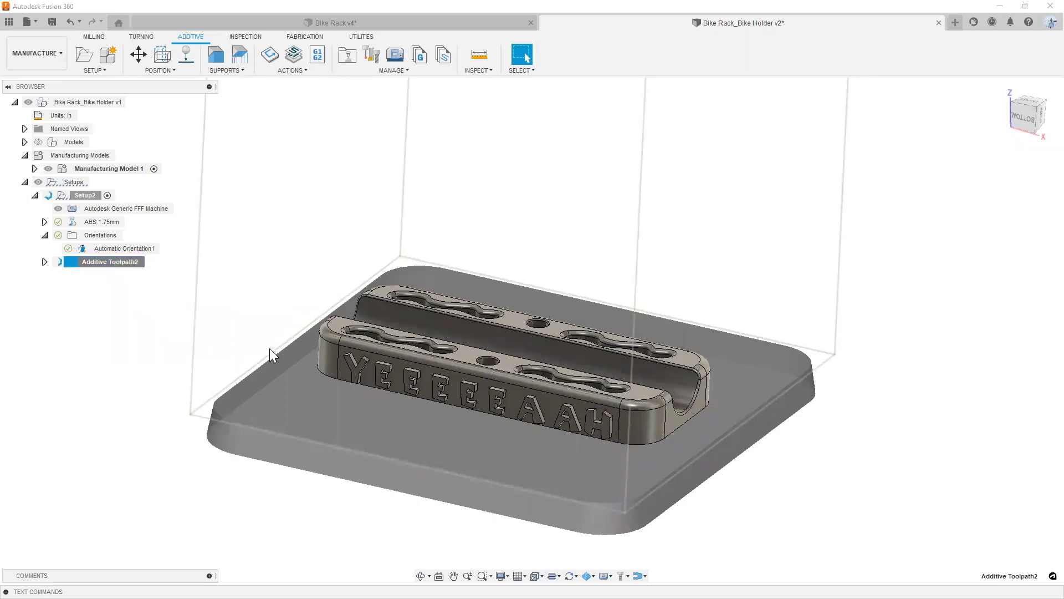
pyautogui.scroll(5, 361, 395)
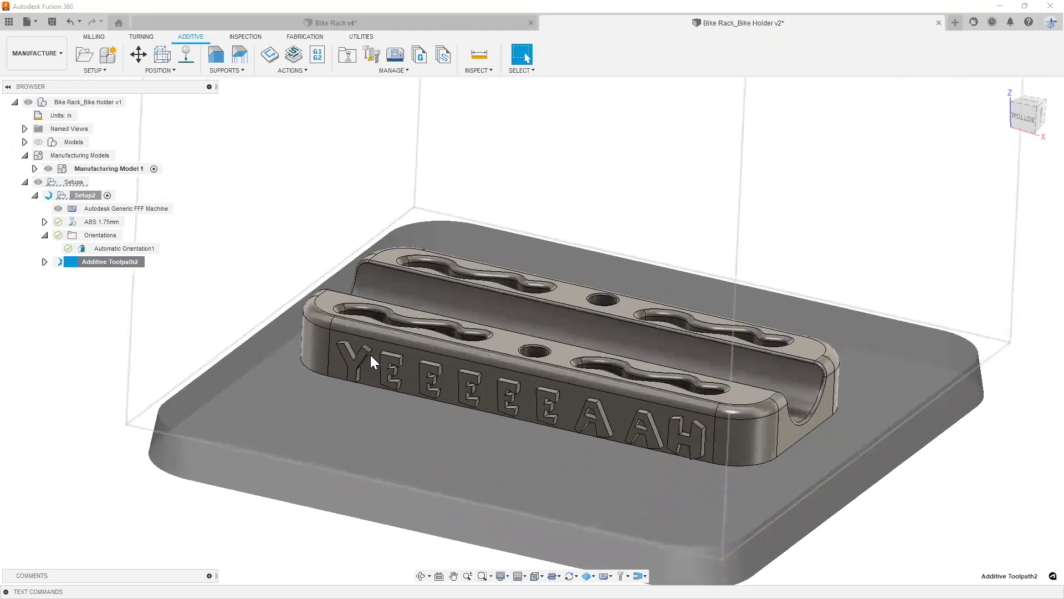
pyautogui.scroll(-3, 482, 376)
pyautogui.scroll(-5, 482, 375)
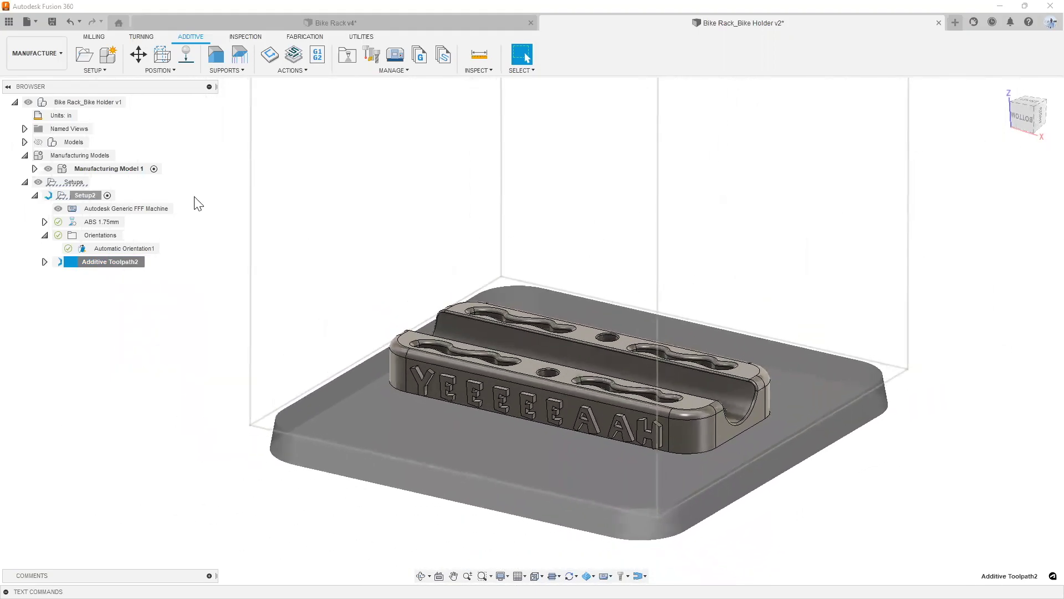
pyautogui.click(172, 71)
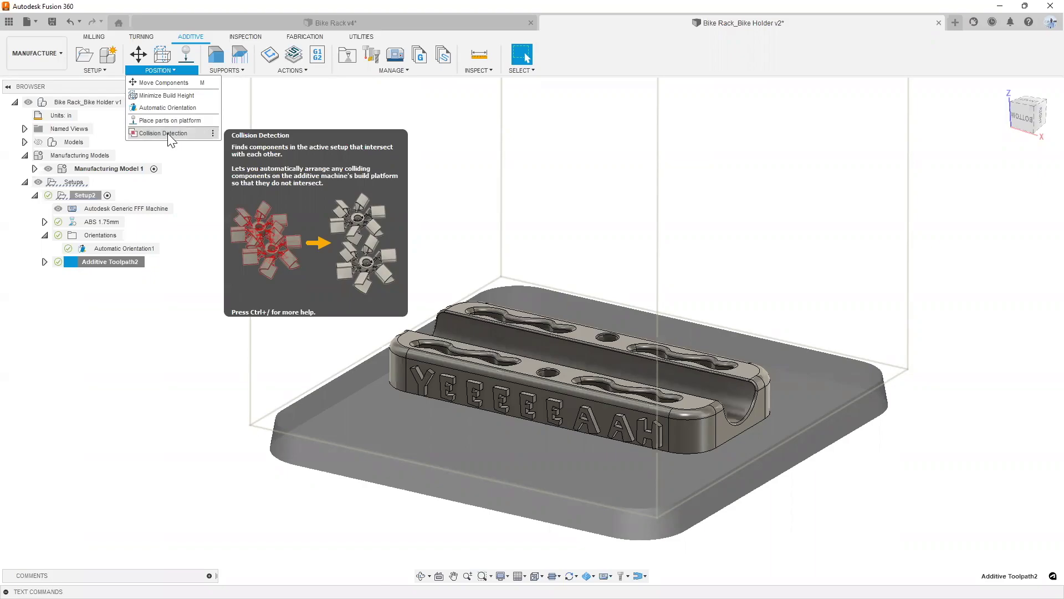
pyautogui.moveTo(217, 70)
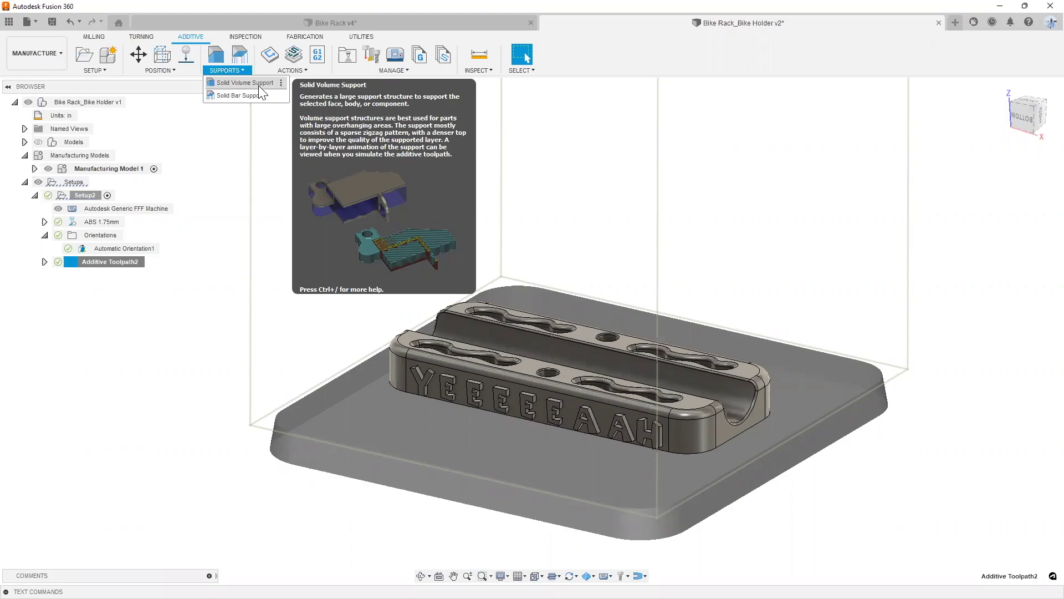
pyautogui.click(149, 375)
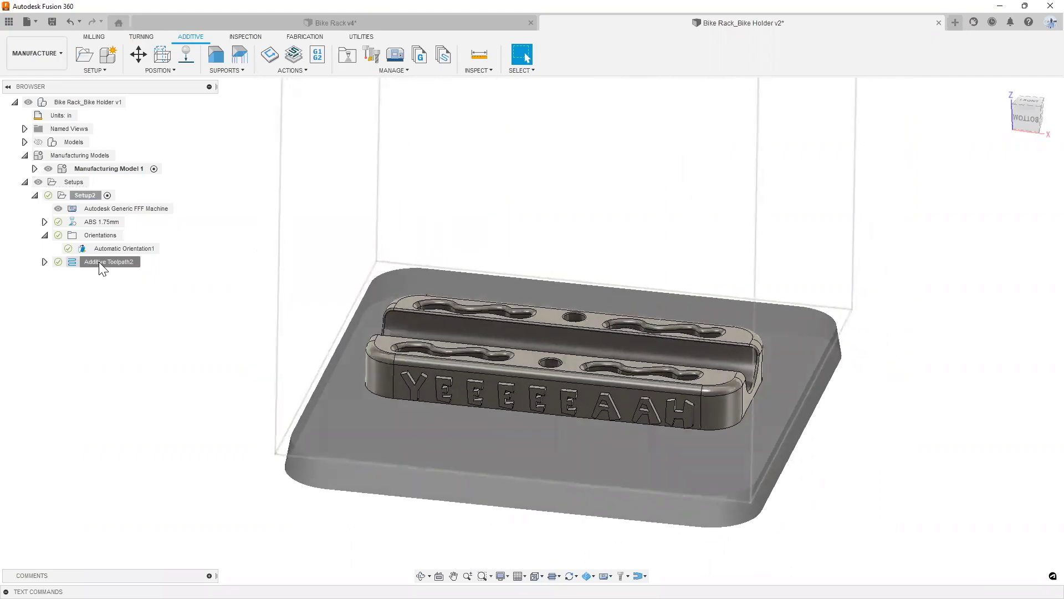
# - Simulate the bike holder's additive toolpath and advance the preview to layer 18 to examine the infill pattern
pyautogui.rightClick(98, 262)
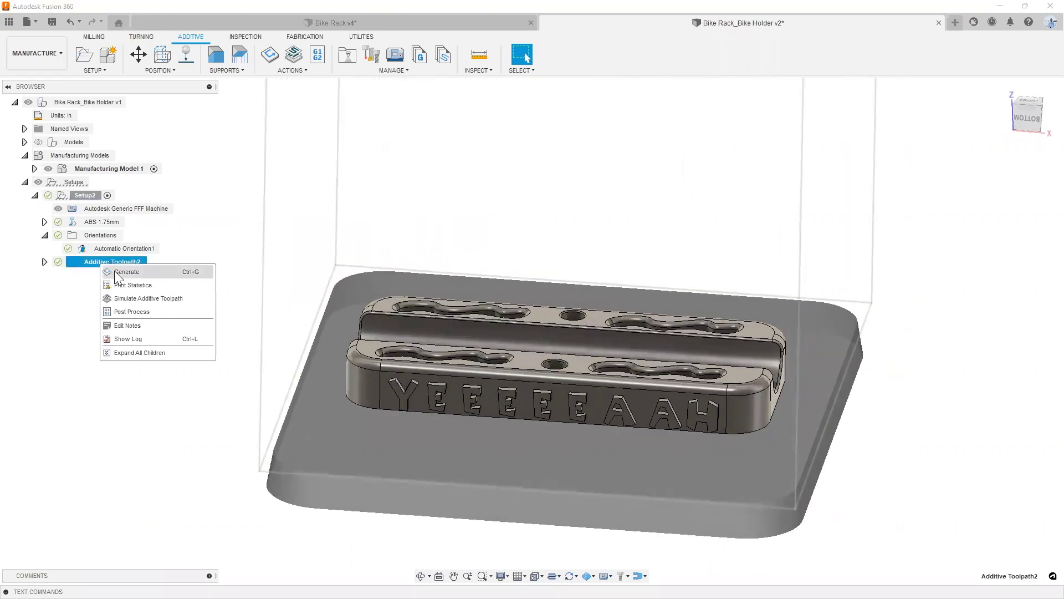
pyautogui.click(157, 300)
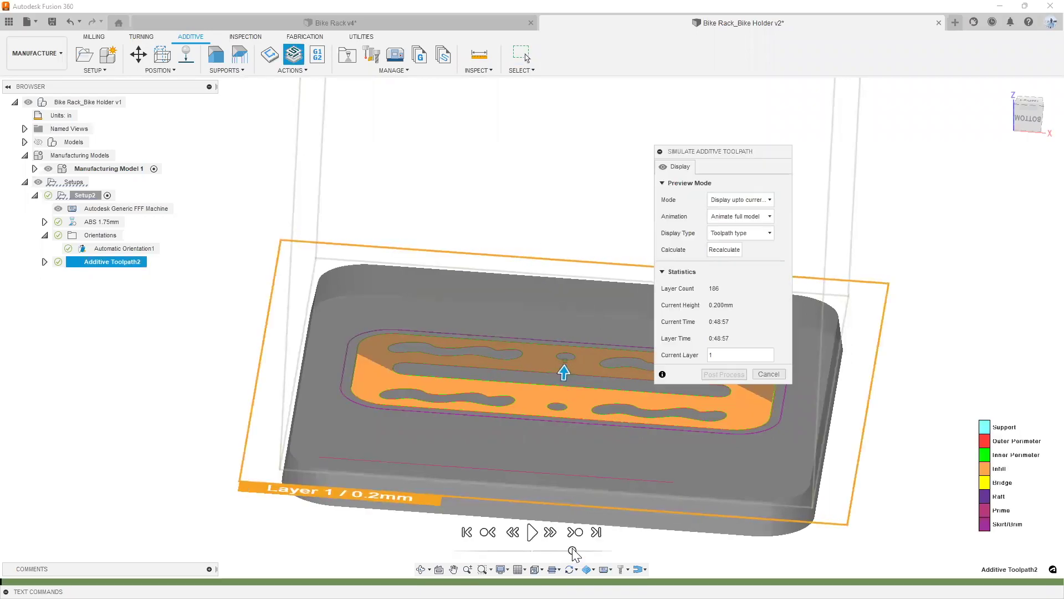
pyautogui.moveTo(564, 373)
pyautogui.mouseDown()
pyautogui.moveTo(566, 361)
pyautogui.moveTo(561, 372)
pyautogui.mouseUp()
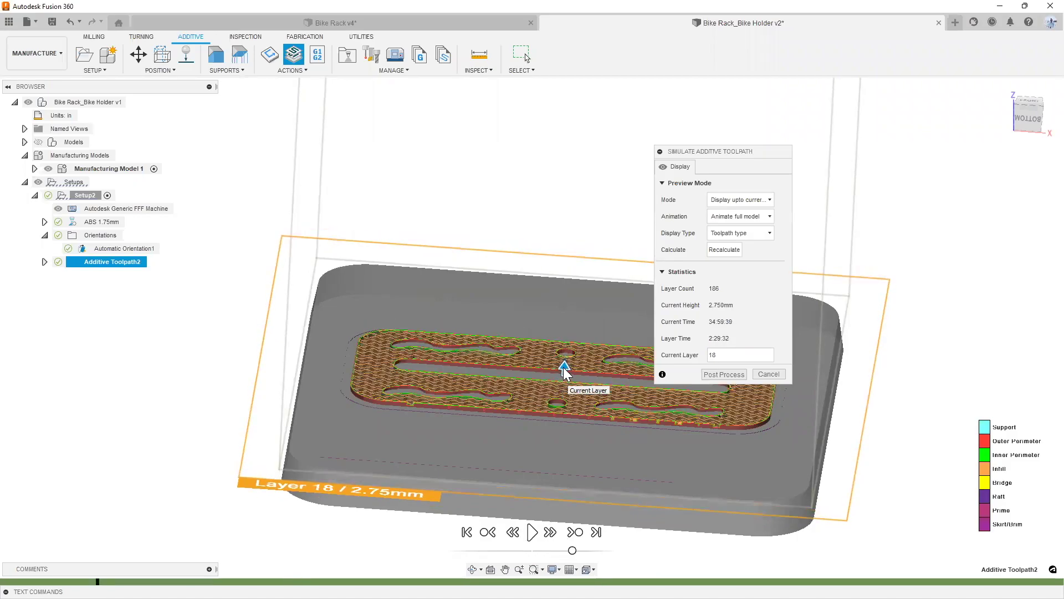
pyautogui.scroll(2, 563, 371)
pyautogui.scroll(3, 562, 371)
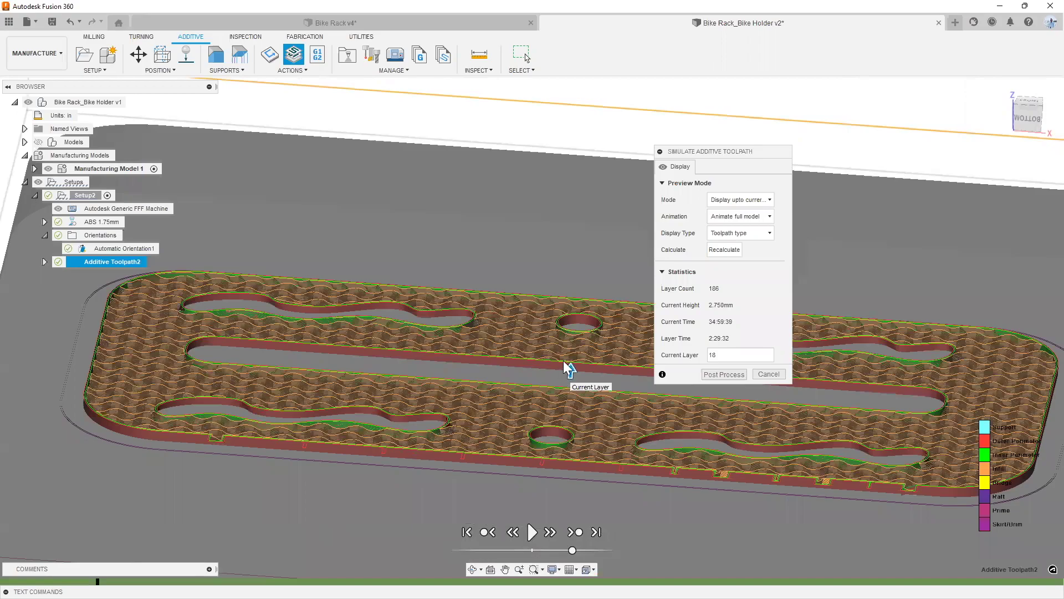
# - Play the print simulation onward from layer 18, watch the layers being deposited, and close the simulation
pyautogui.click(533, 533)
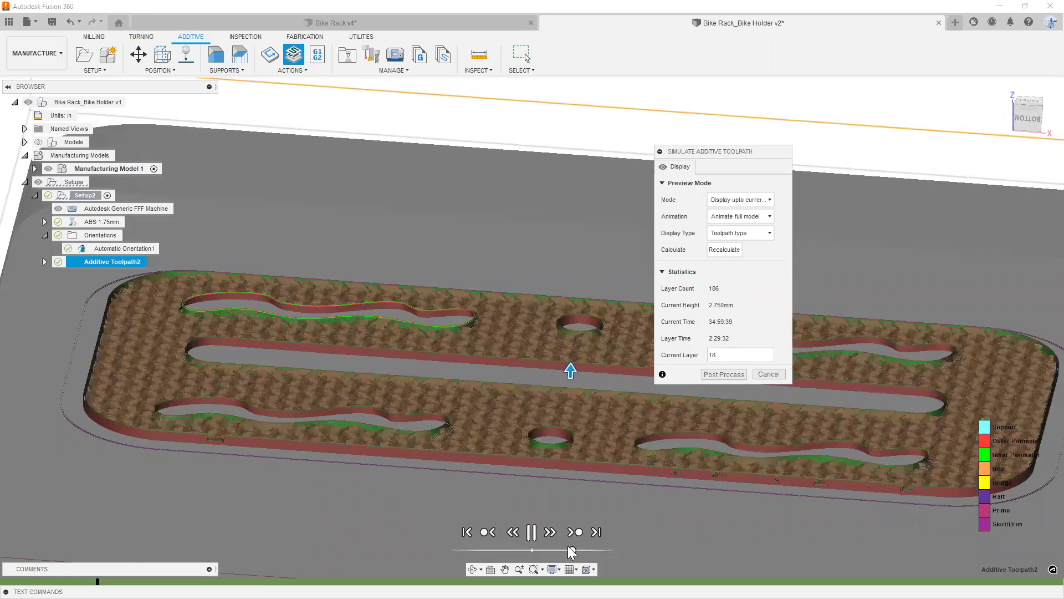
pyautogui.scroll(-3, 233, 391)
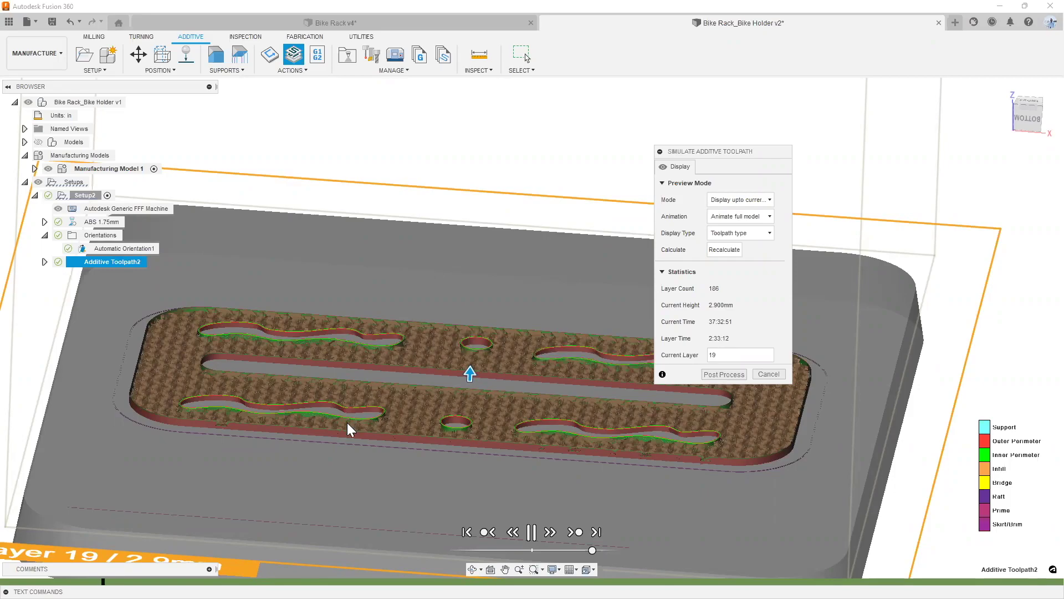
pyautogui.click(780, 375)
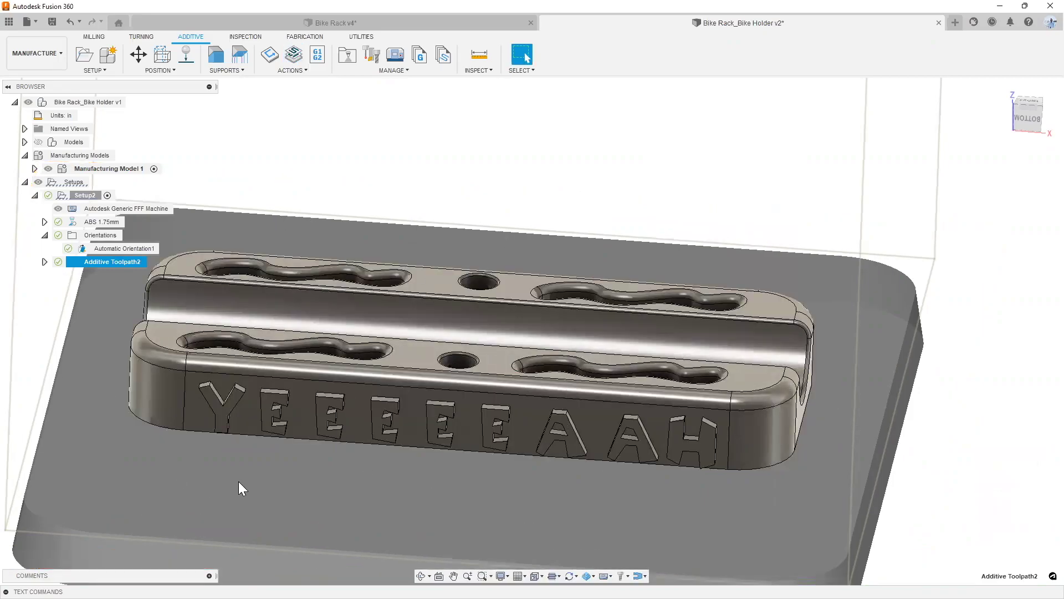
# - Review the post-processing settings for the additive toolpath and close them without posting
pyautogui.rightClick(116, 262)
pyautogui.click(145, 310)
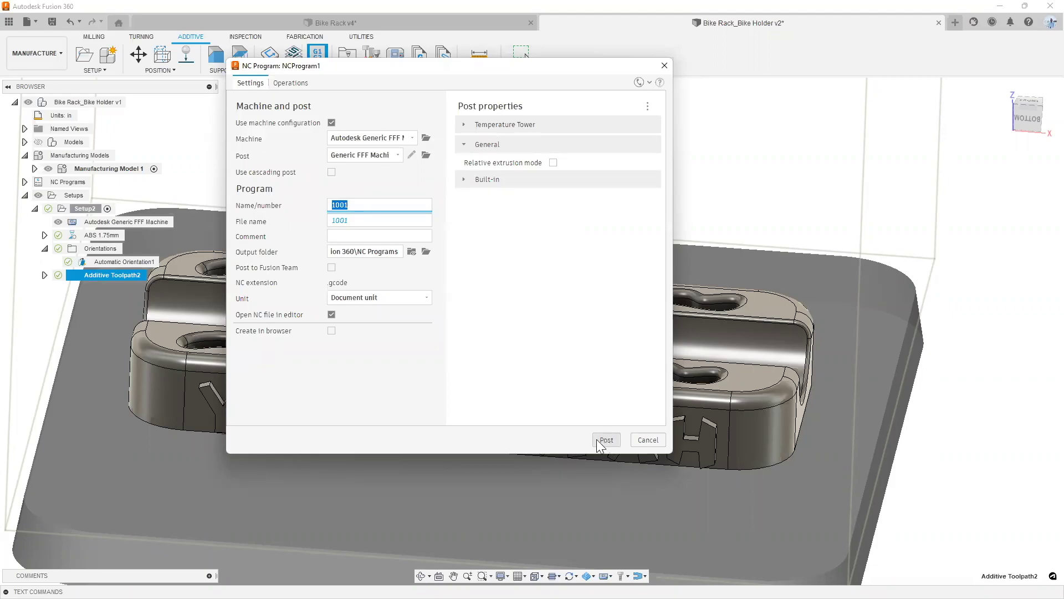
pyautogui.click(663, 444)
# - Return to the Bike Rack assembly document and switch it to the Manufacture workspace
pyautogui.click(352, 21)
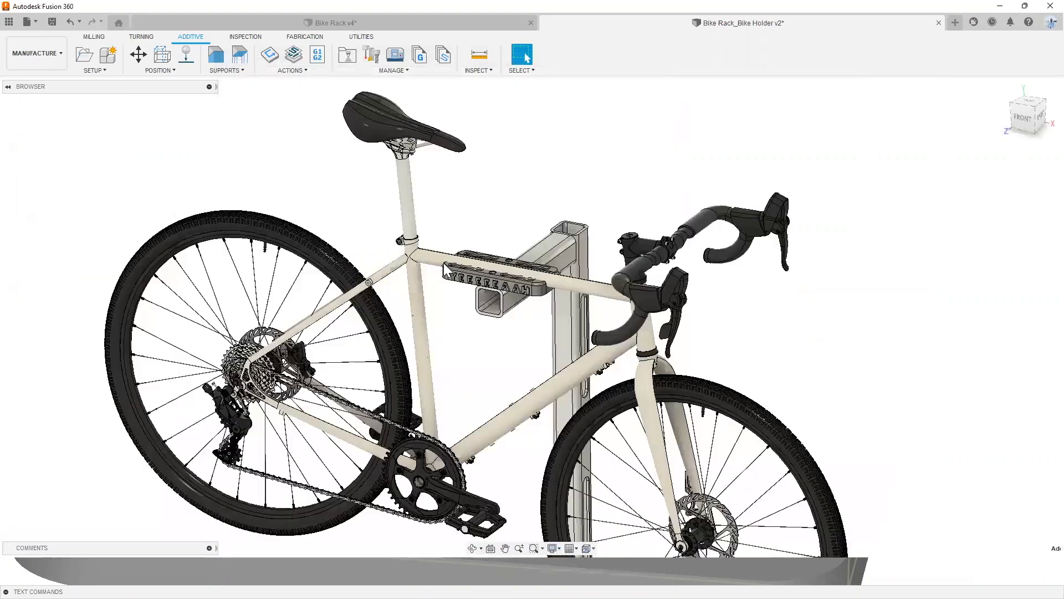
pyautogui.click(37, 60)
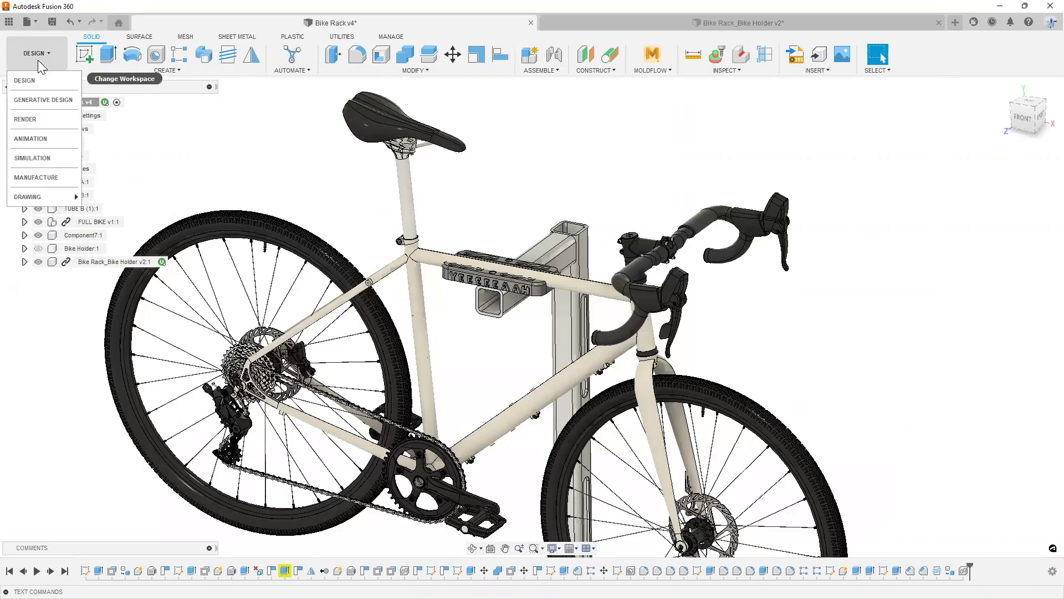
pyautogui.click(41, 176)
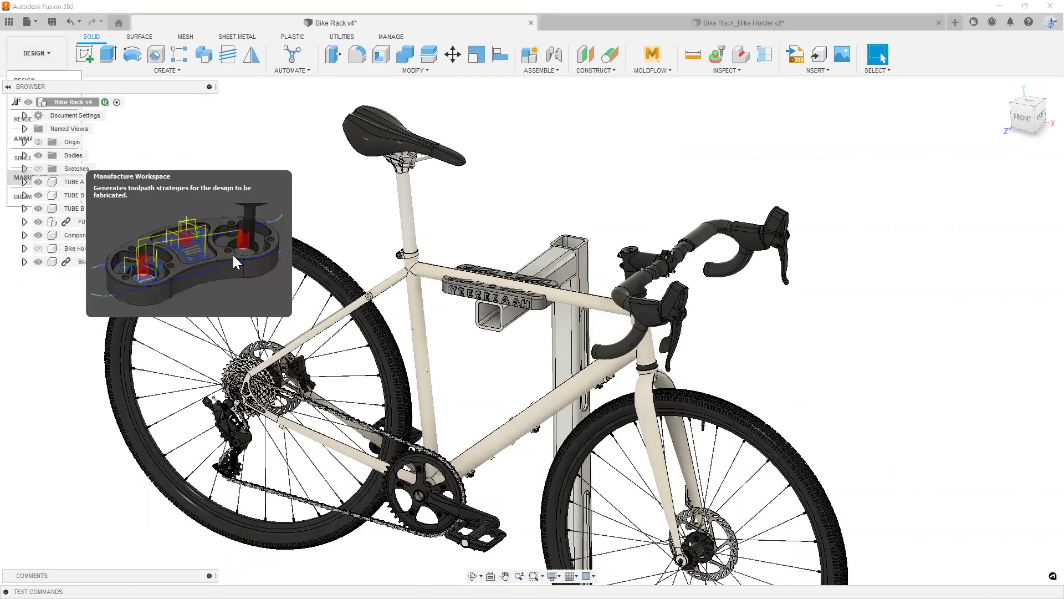